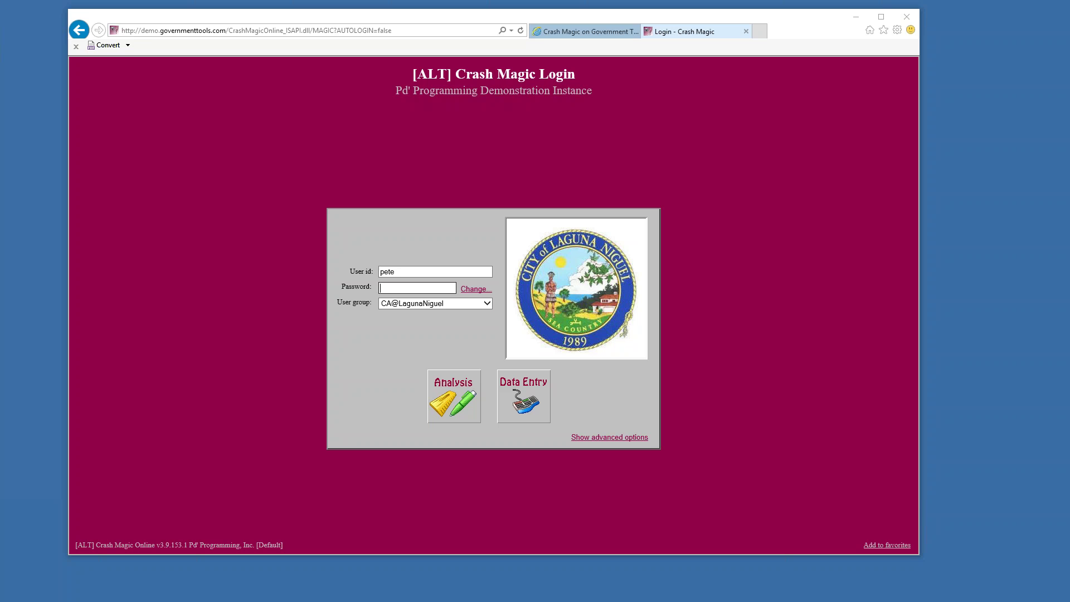
Go to the pdmagic.com site in a new browser tab
left_click(760, 34)
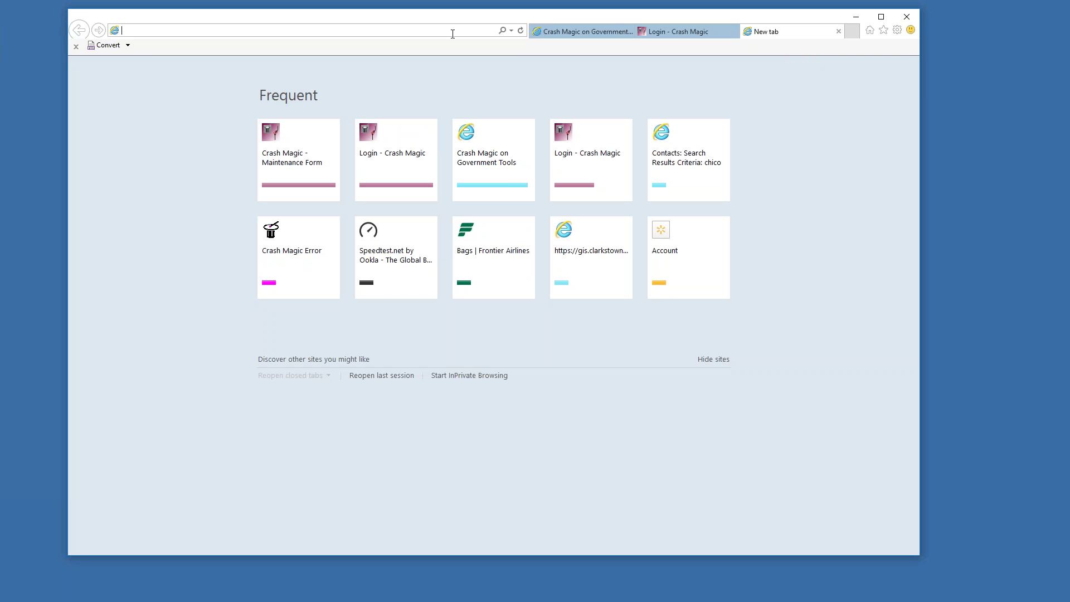
type("pdmagic")
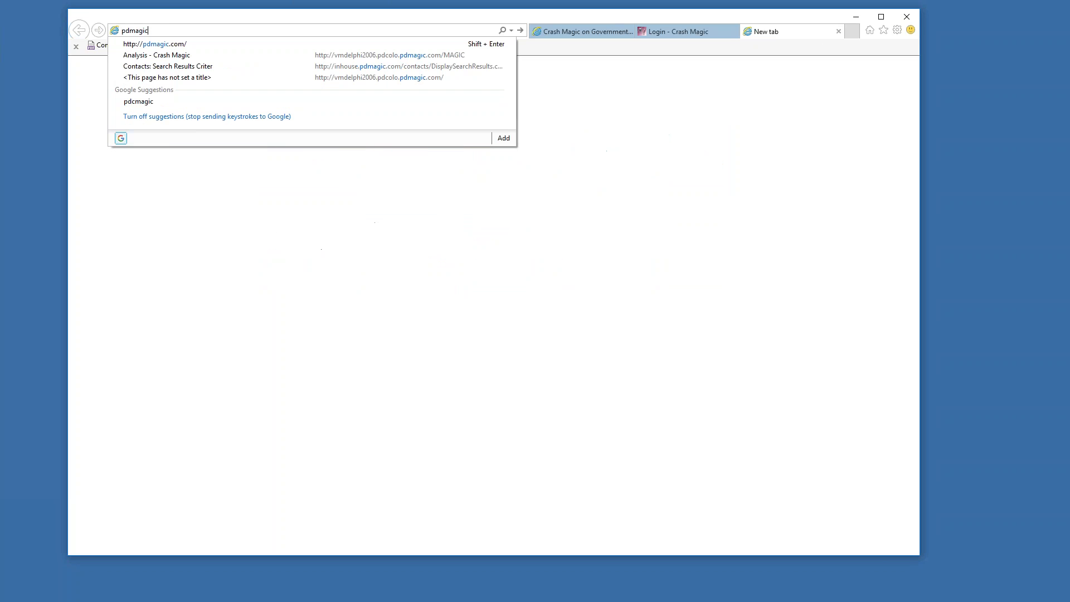
key("Return")
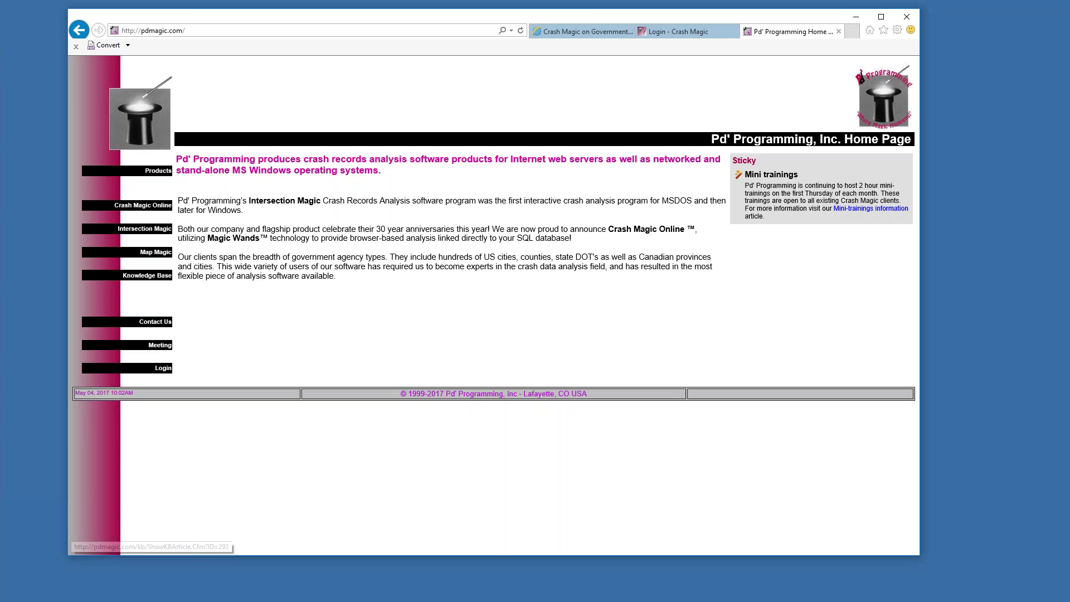
Open the Crash Magic Mini Training Sessions article and scroll down to the training list
left_click(859, 209)
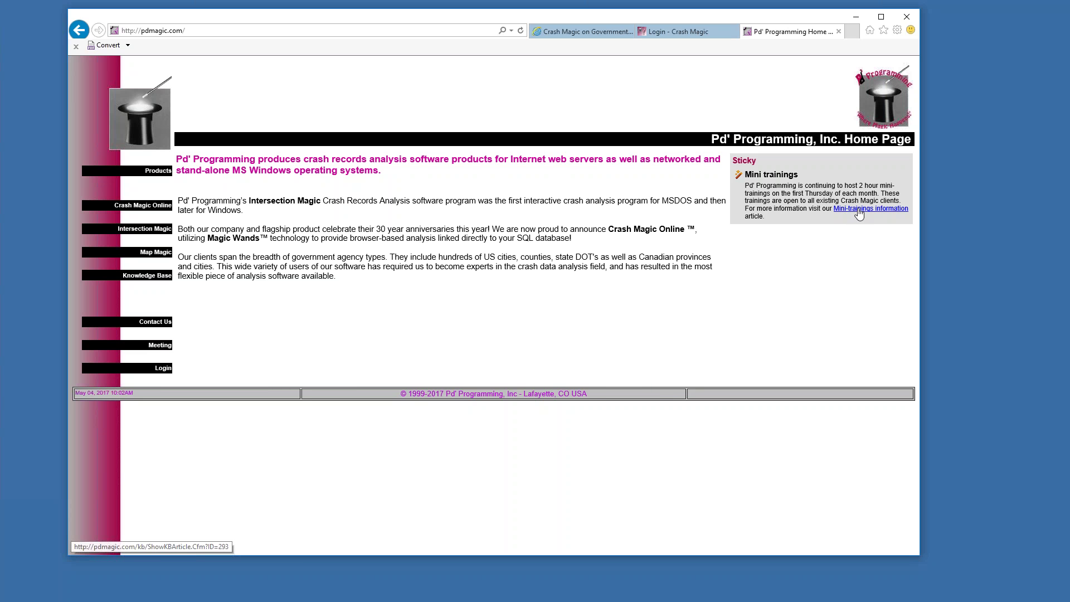
scroll(473, 415, "down", 6)
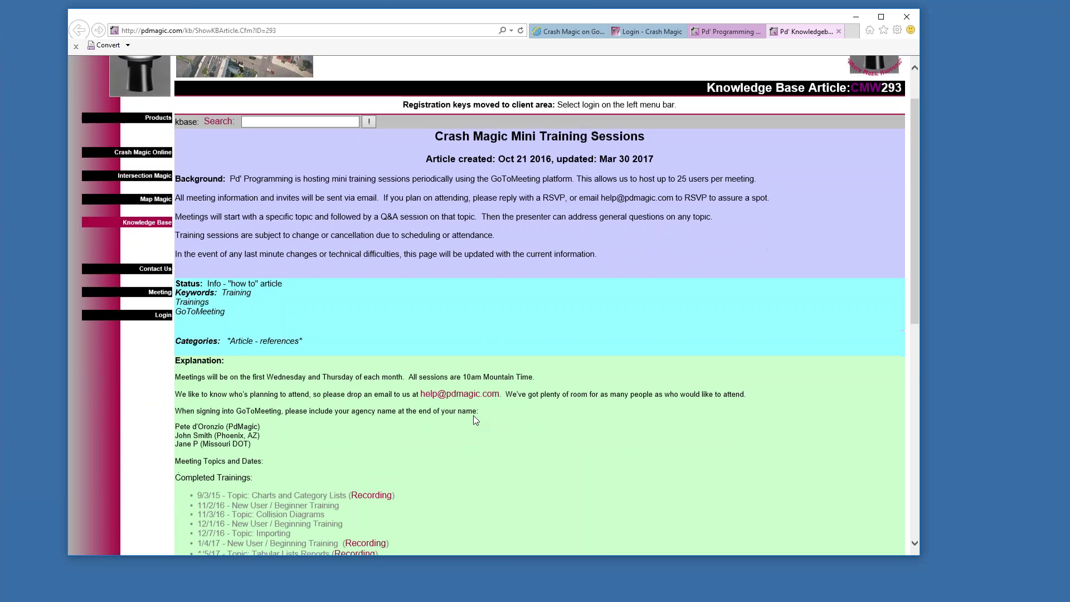
scroll(467, 402, "down", 1)
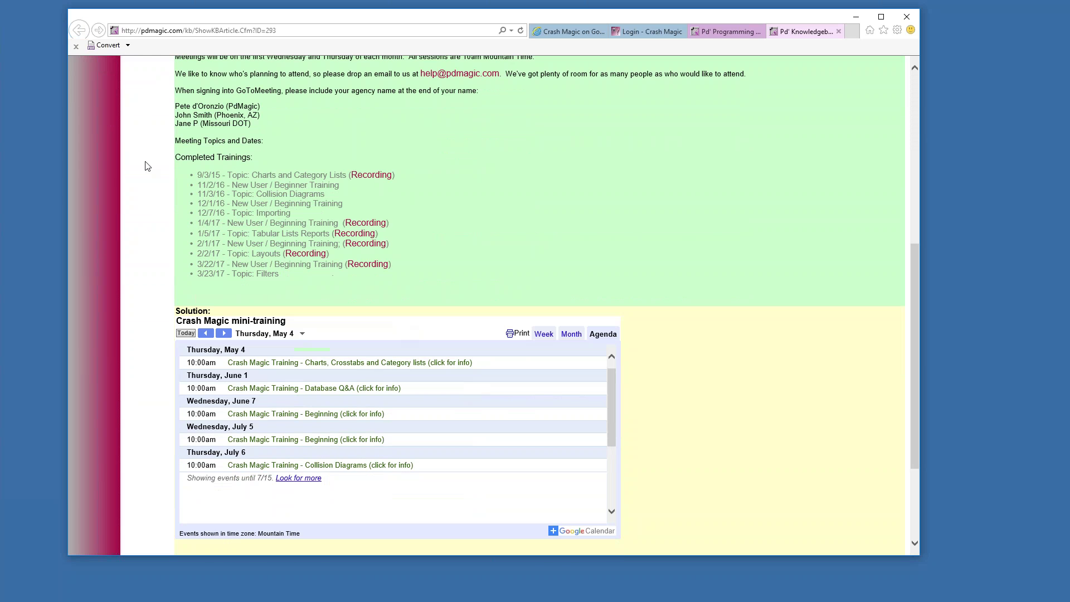
Highlight the completed trainings and Charts and Category Lists topic, then expand and collapse the Database Q&A session
left_click_drag(200, 173, 340, 299)
left_click(345, 292)
left_click_drag(349, 176, 252, 175)
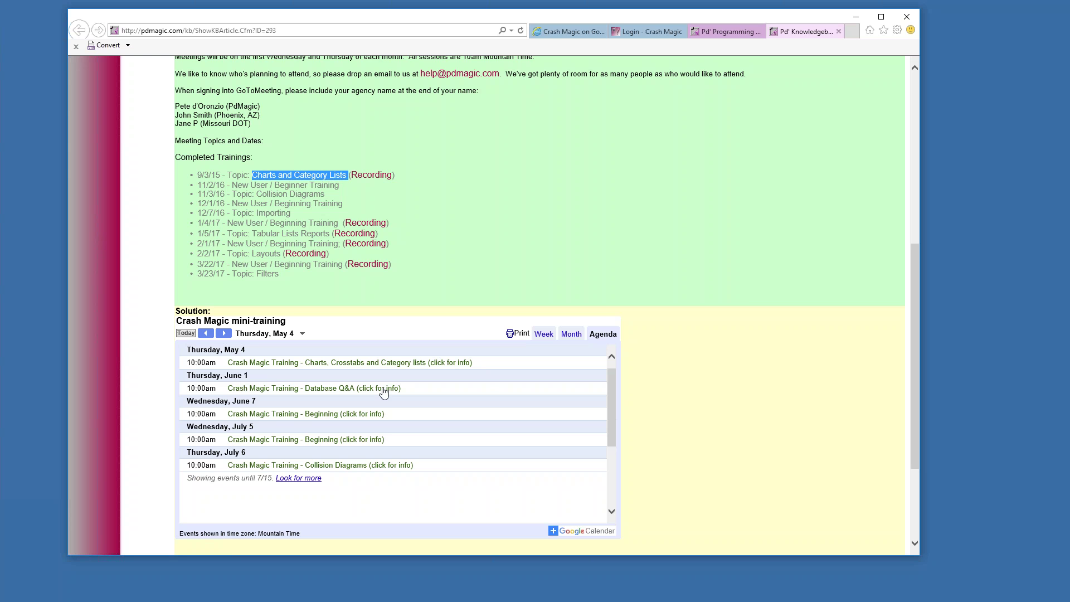
left_click(384, 389)
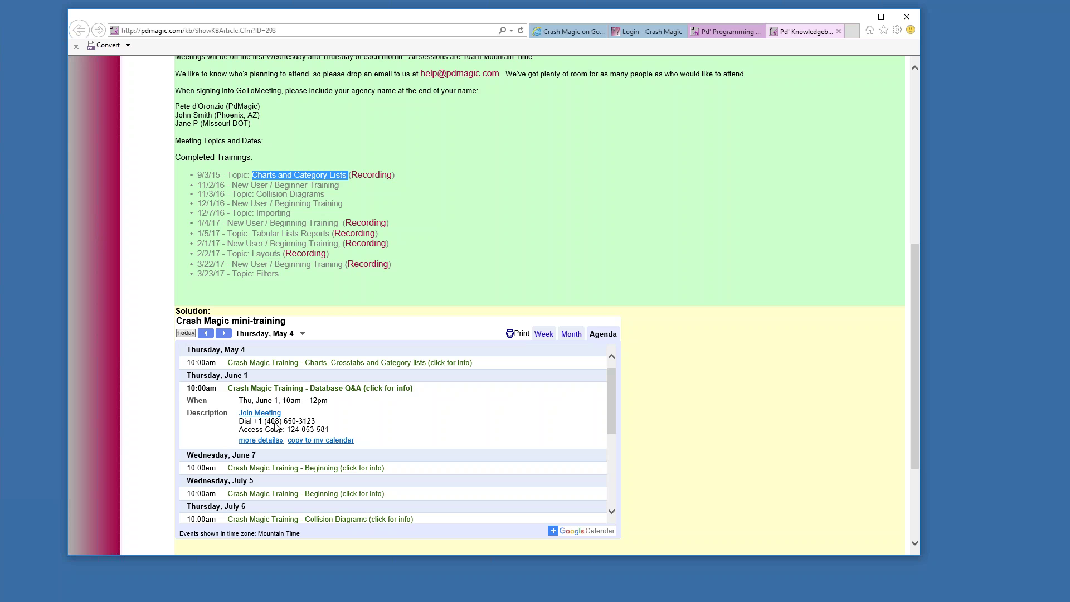
left_click(400, 390)
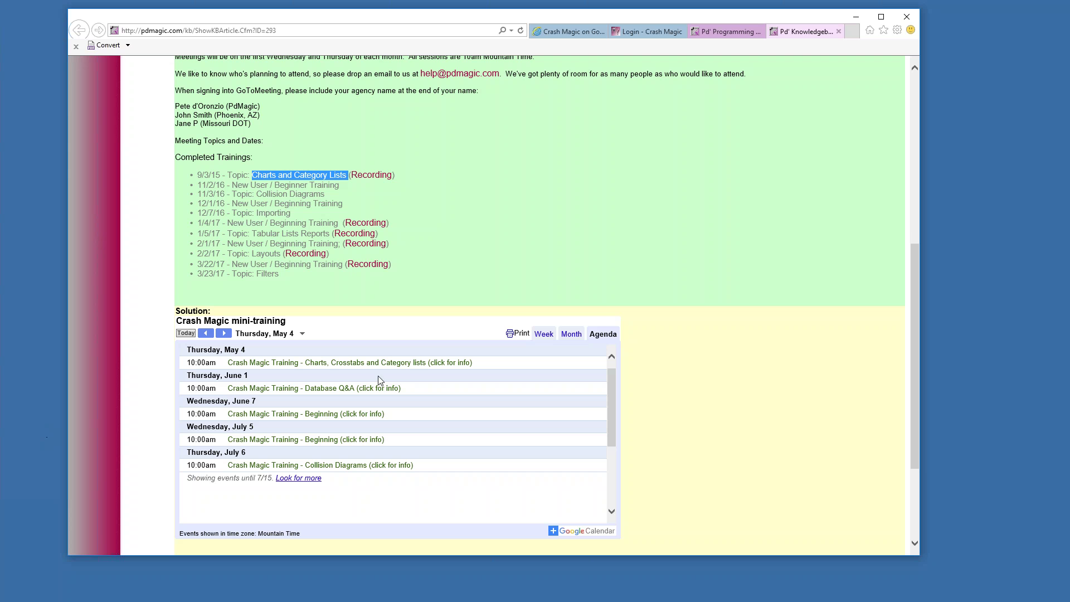
scroll(768, 224, "up", 7)
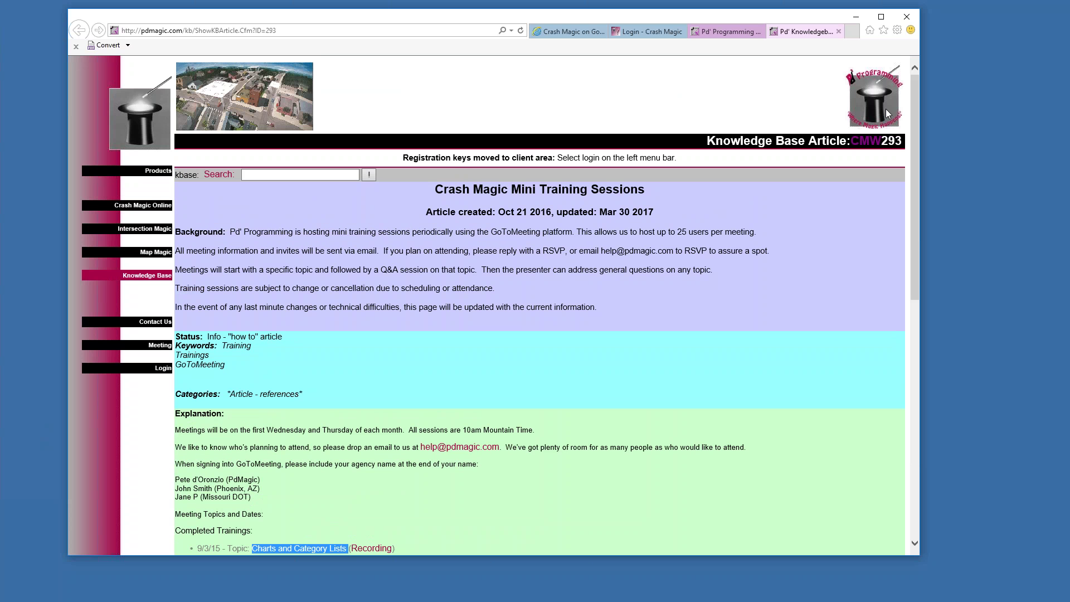
Find the main phone number on the Pd' Programming Contact Us page, then close both Pd' Programming tabs
left_click(146, 123)
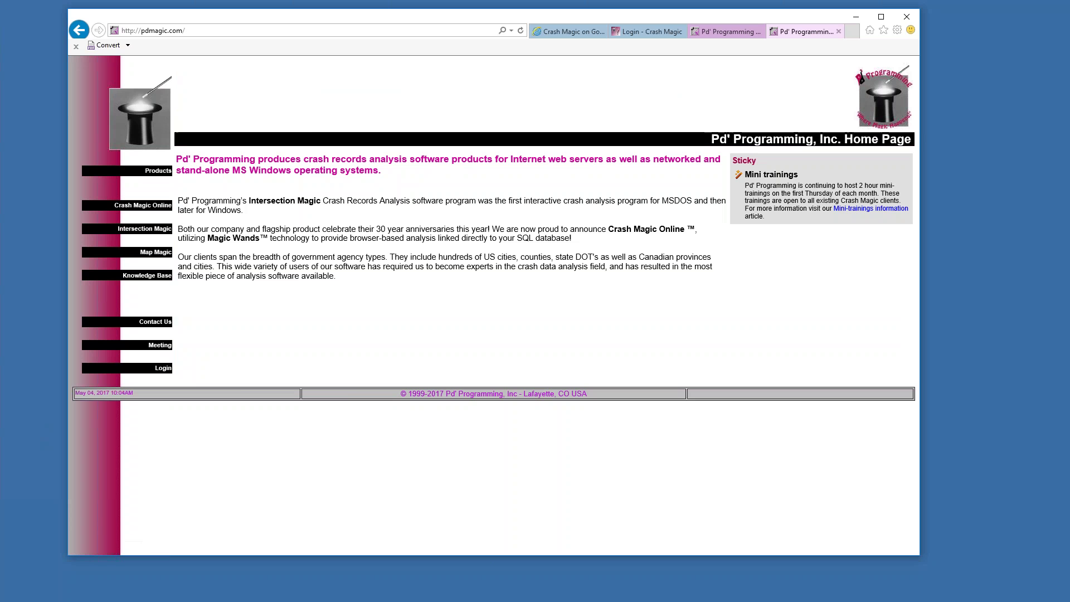
left_click(156, 323)
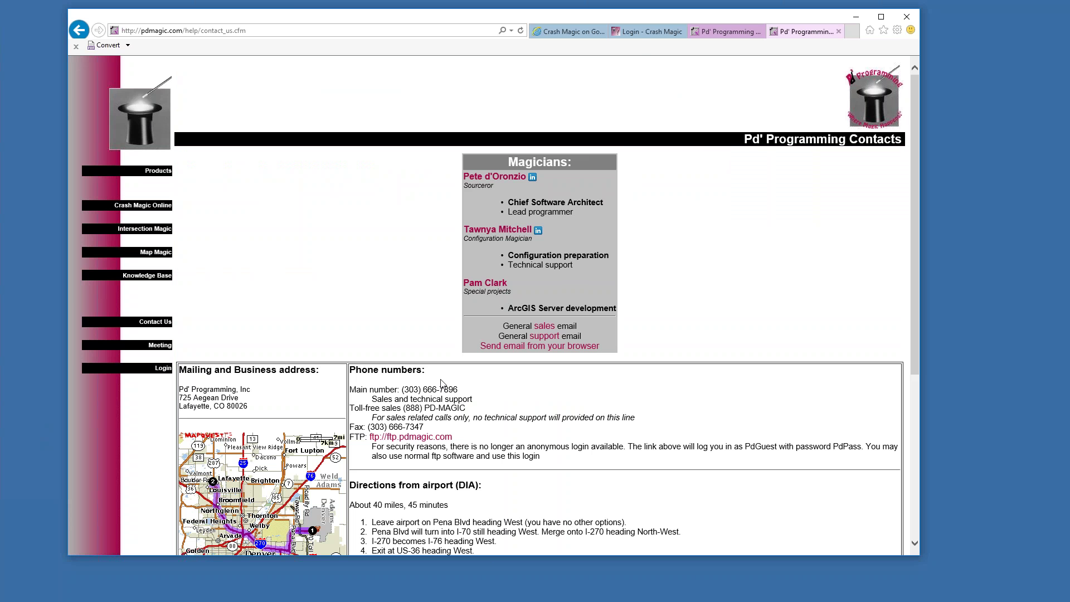
left_click_drag(405, 389, 458, 390)
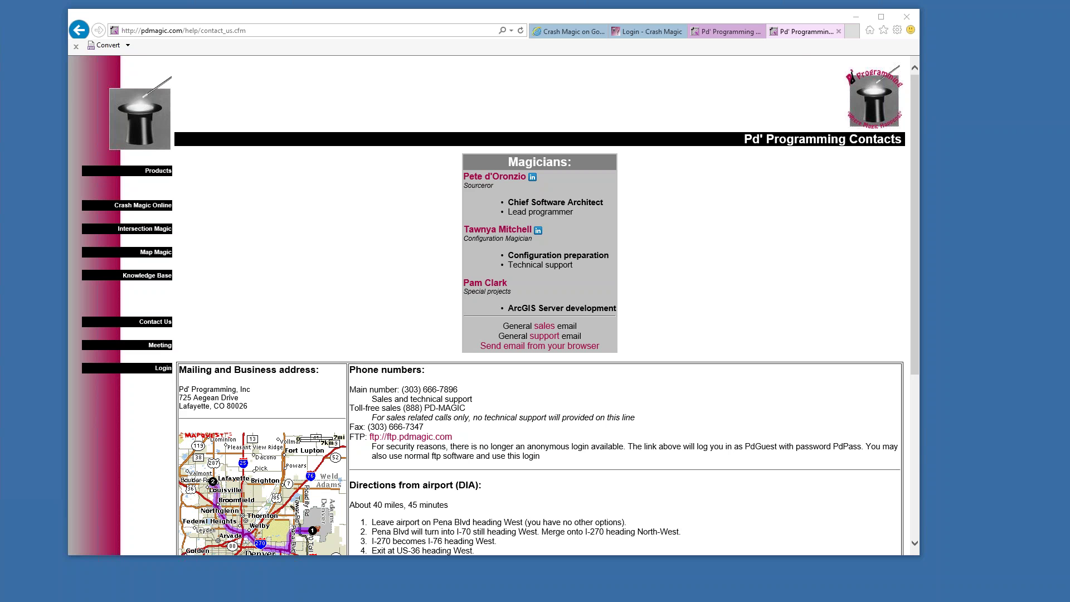
left_click(839, 31)
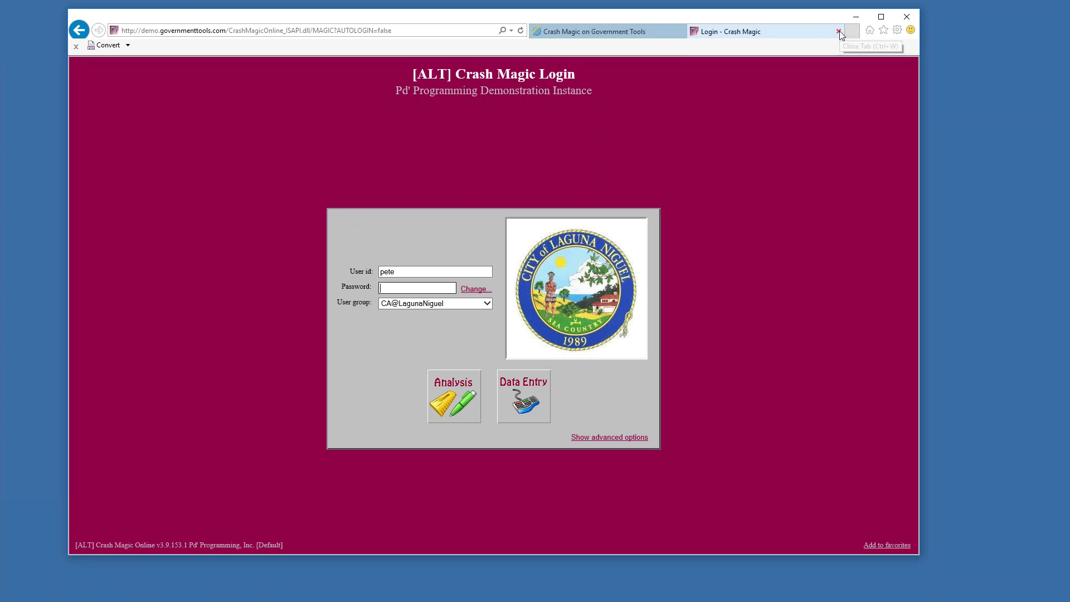
left_click(839, 31)
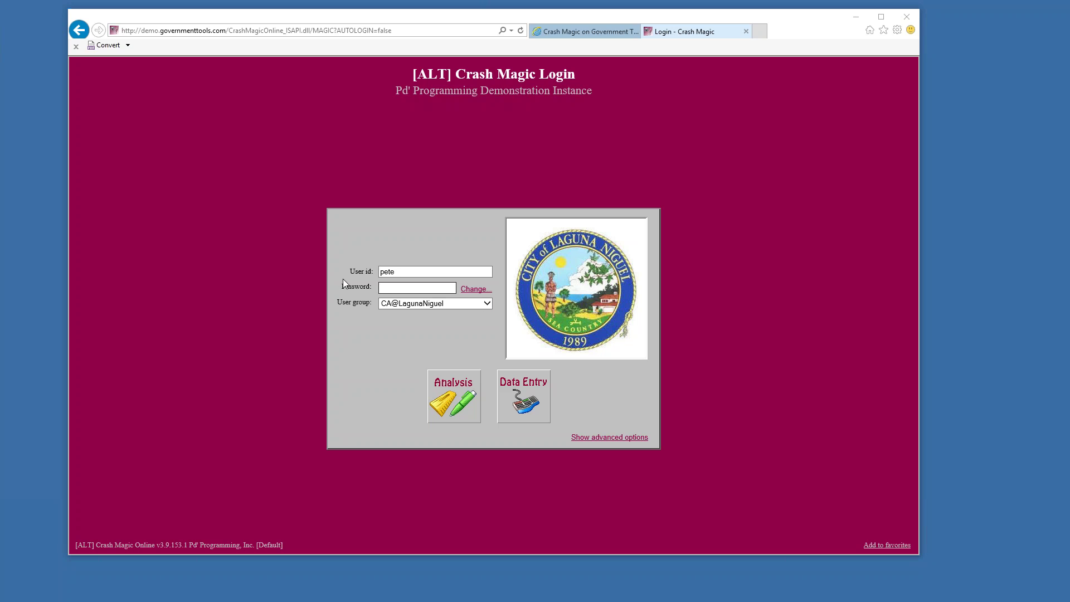
Enter the account password and log in to the Analysis module
left_click(406, 289)
left_click(454, 390)
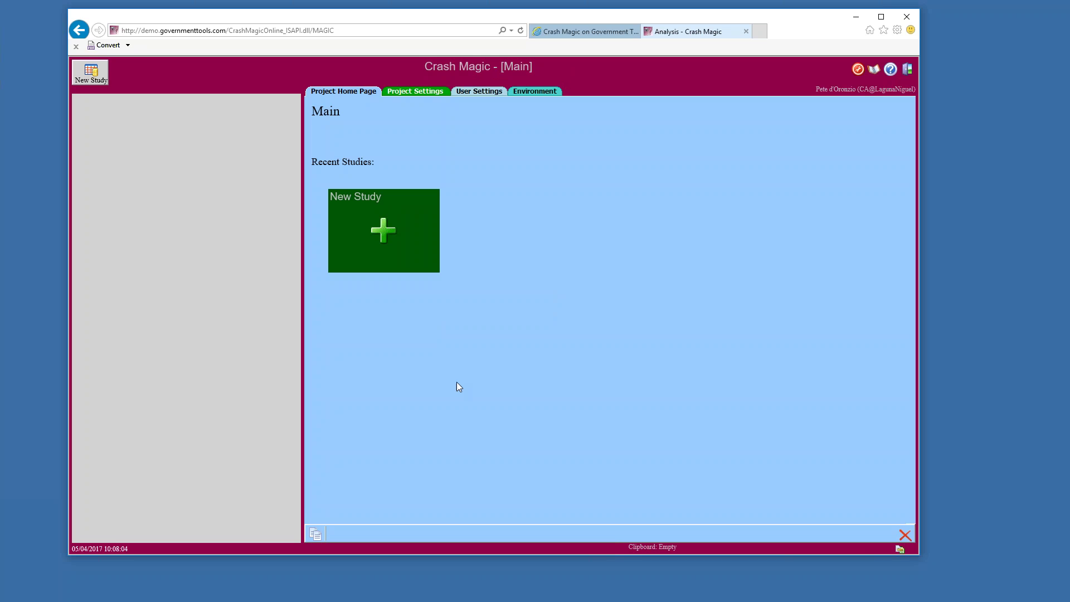
Create a new study dated 1/1/2015 thru 12/31/2016 and refresh its record count
left_click(382, 225)
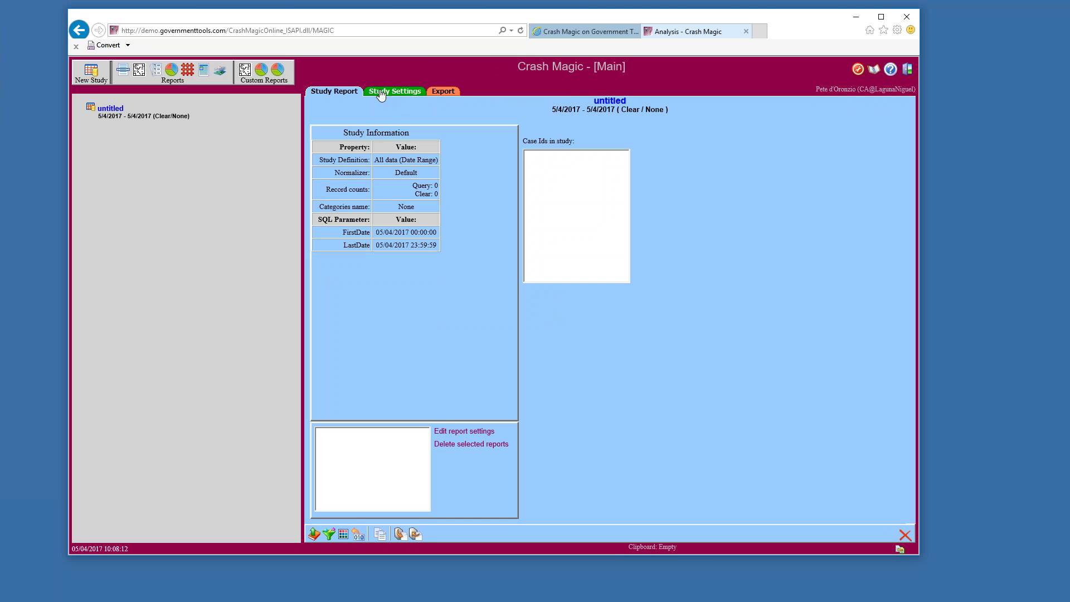
left_click(381, 92)
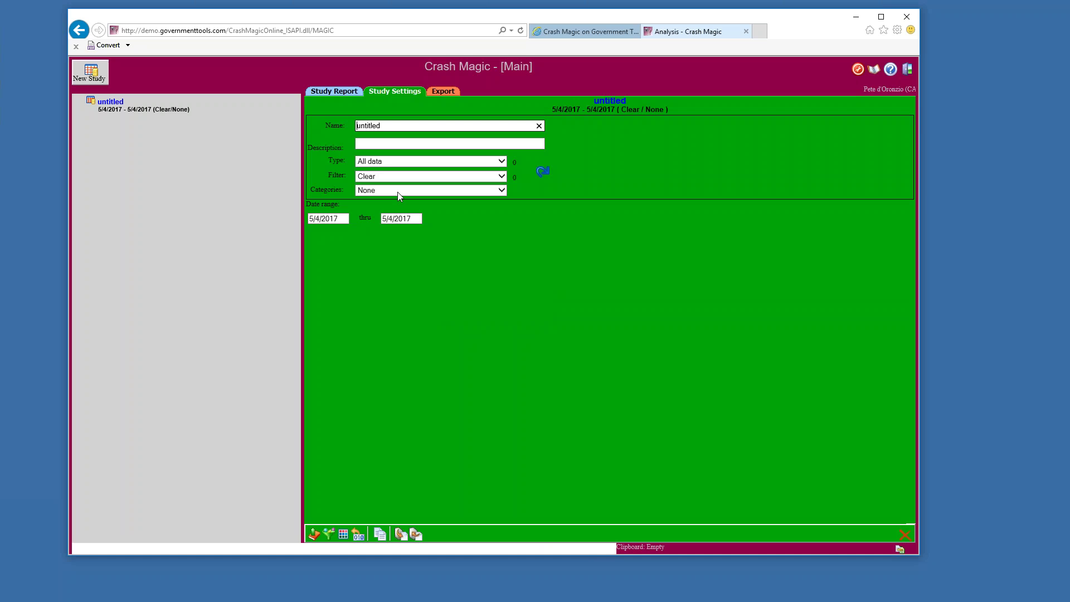
double_click(329, 218)
type("1/1/2015")
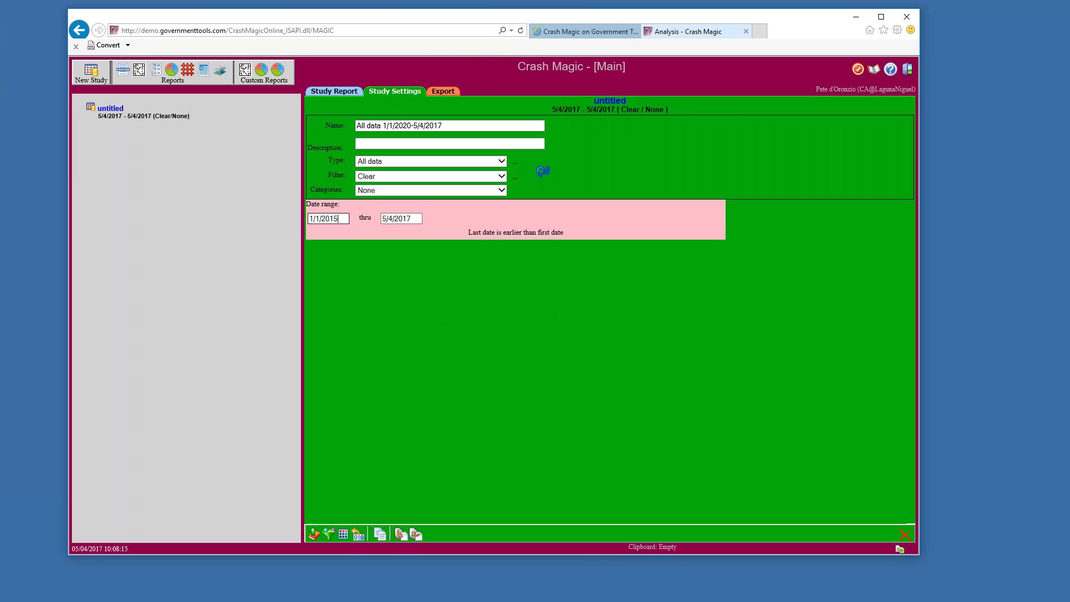
key("Tab")
type("12/31/2016")
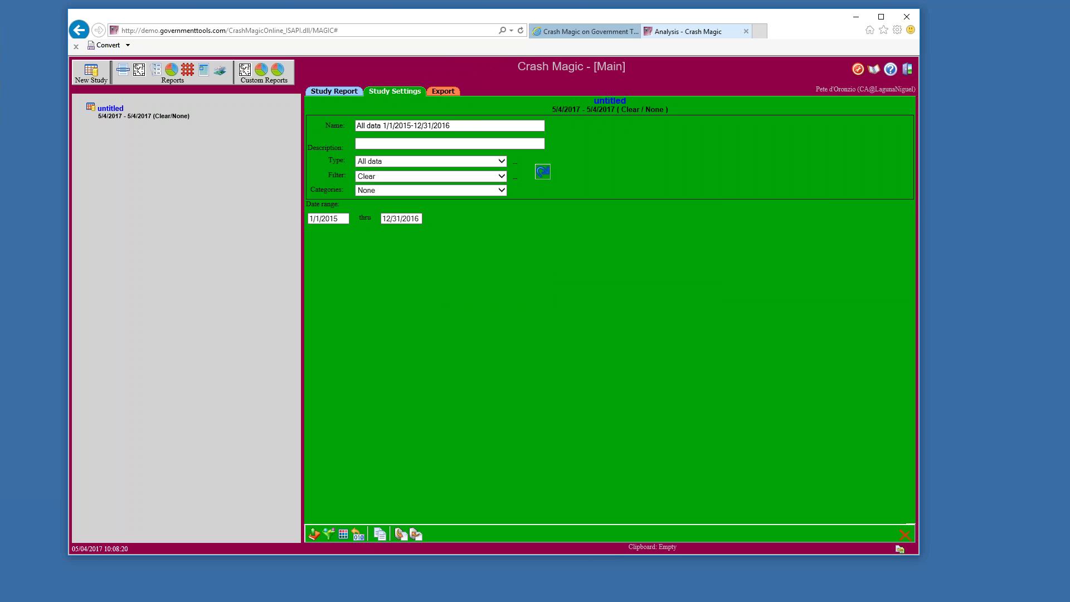
left_click(542, 172)
Create an Intersection location list report for the study
left_click(123, 73)
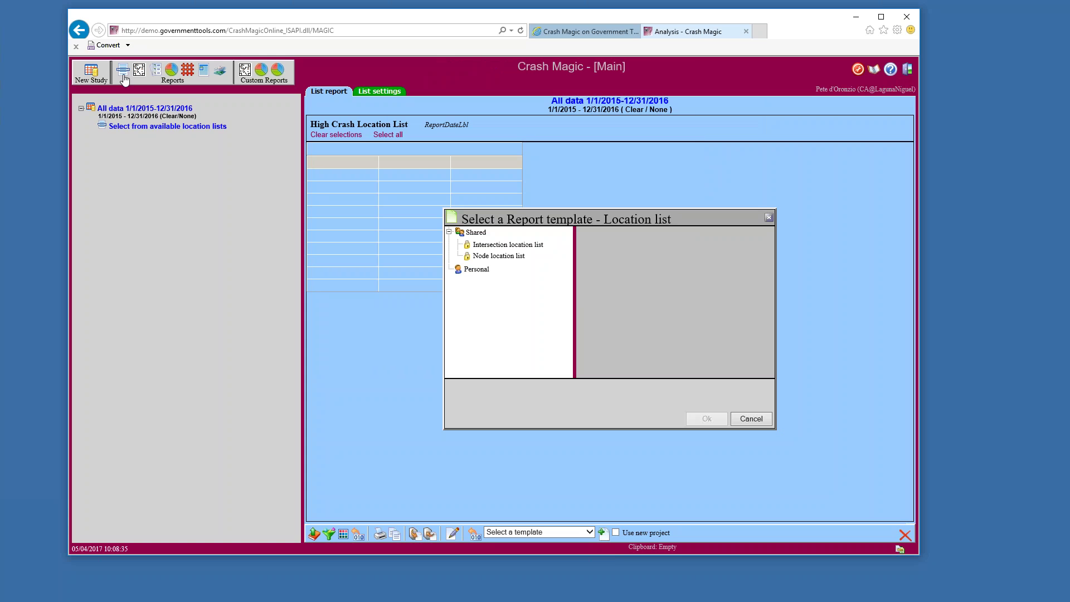
left_click(484, 245)
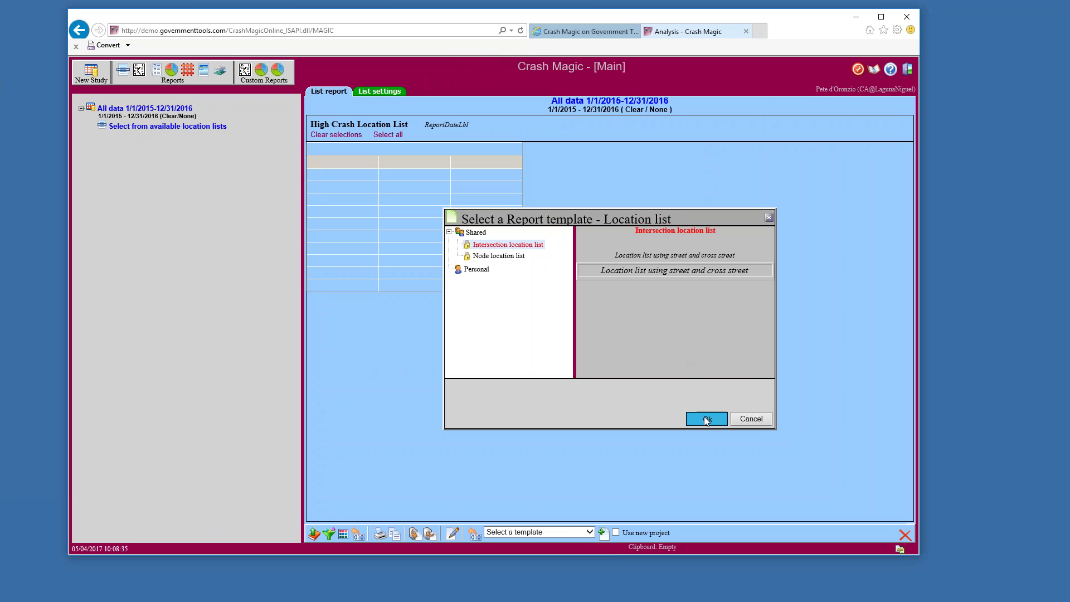
left_click(707, 419)
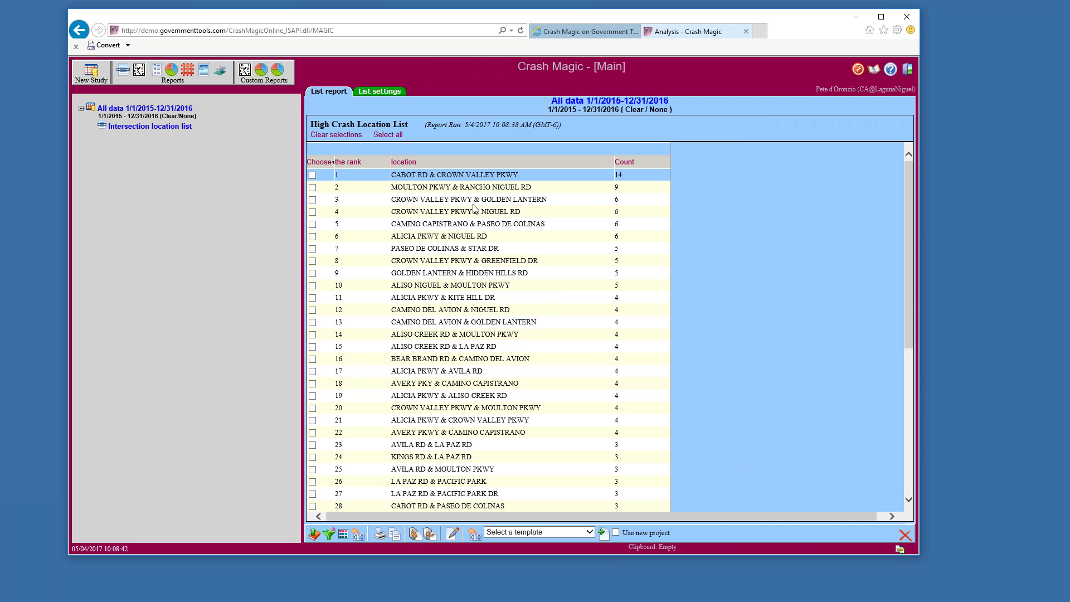
Select Cabot Rd & Crown Valley Pkwy, Moulton Pkwy & Rancho Niguel Rd, and Crown Valley Pkwy & Golden Lantern
left_click(312, 175)
left_click(312, 187)
left_click(312, 200)
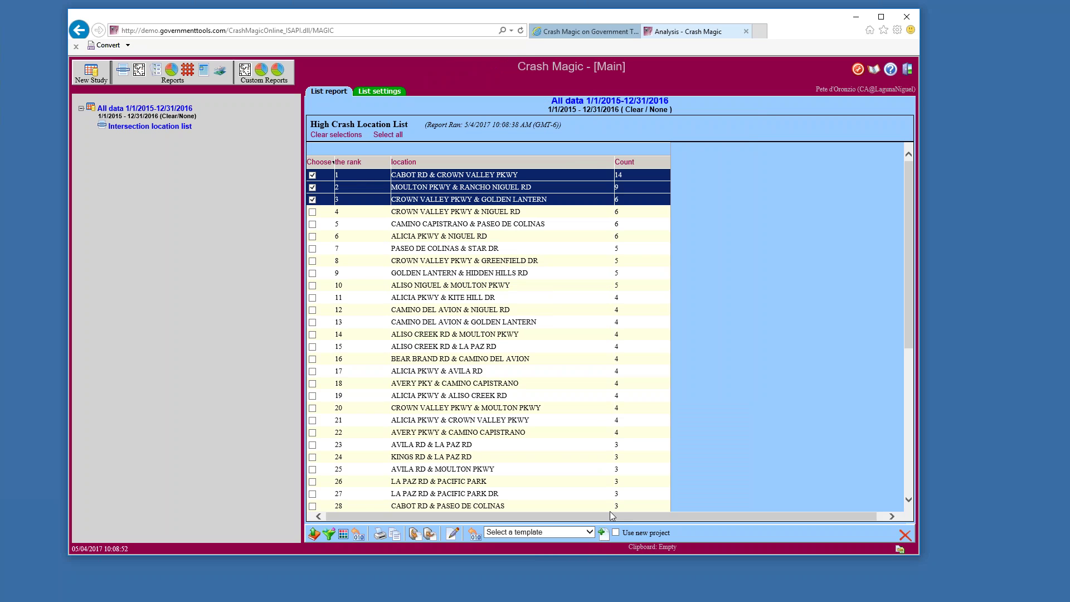
left_click(587, 532)
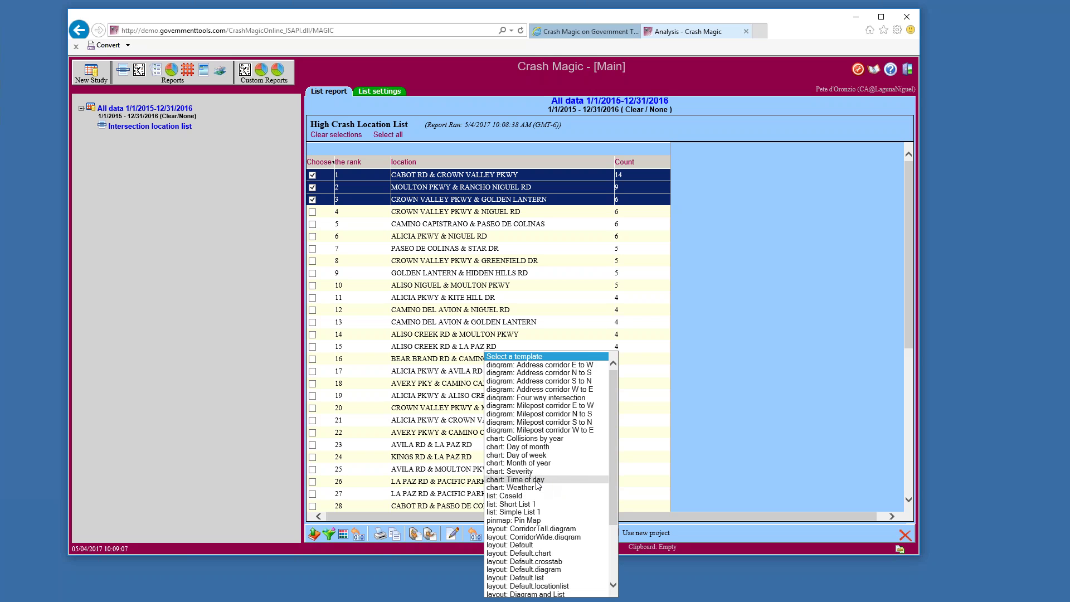
Add a Time of day chart for each selected intersection and dismiss the confirmation message
left_click(536, 479)
left_click(604, 534)
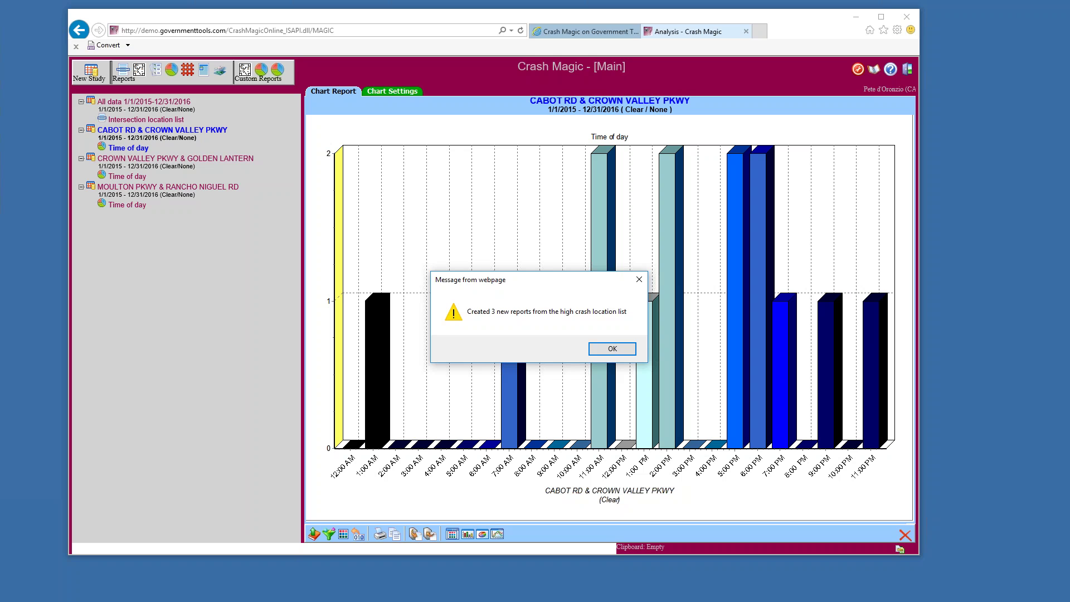
left_click(612, 348)
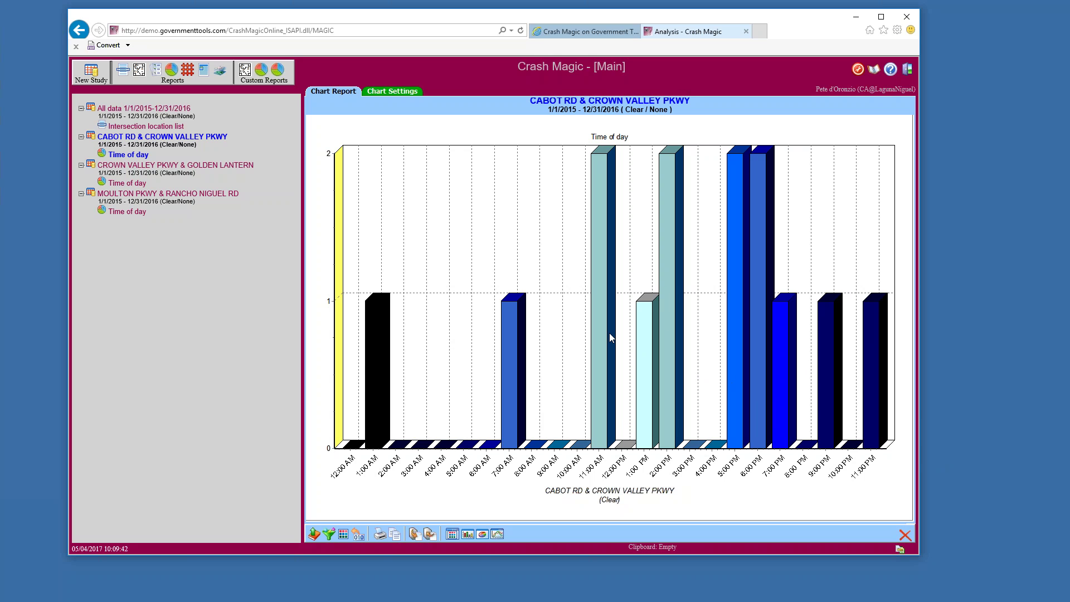
In the chart settings, make the title font Maroon at size 21
left_click(391, 92)
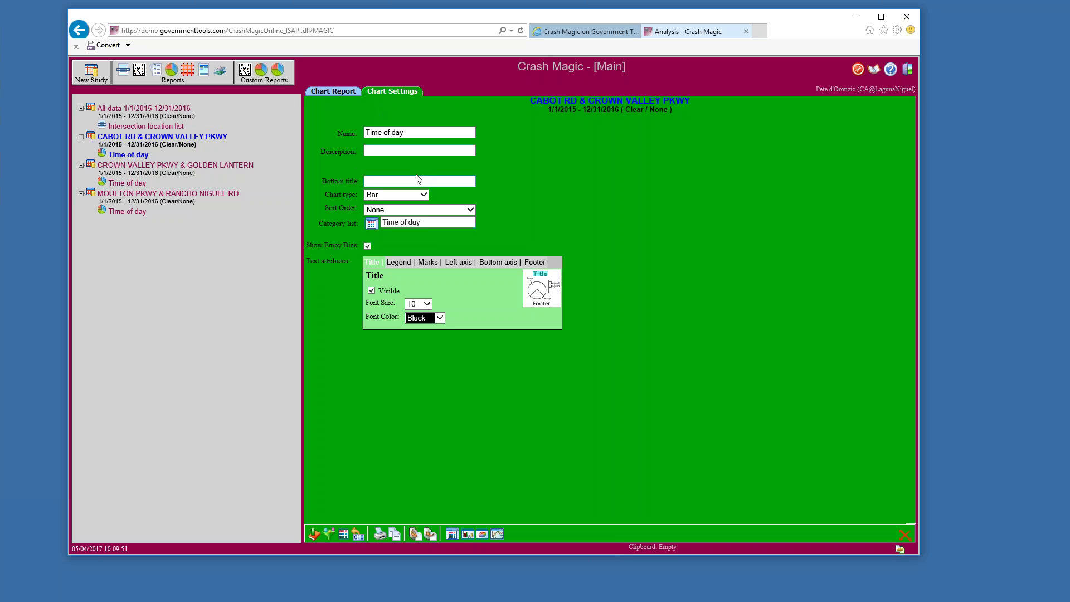
left_click_drag(418, 224, 373, 224)
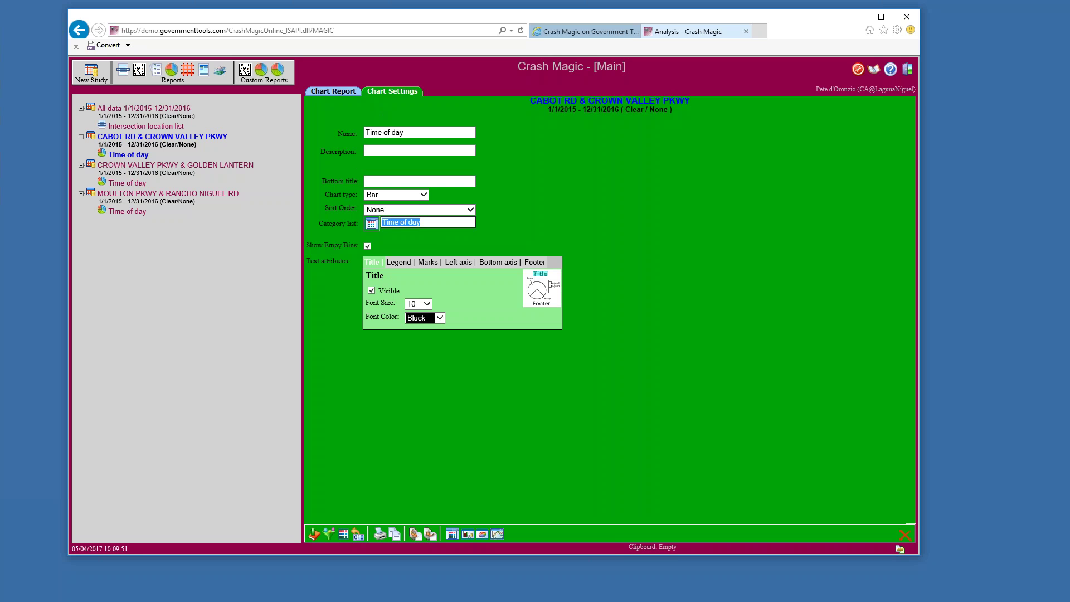
left_click(521, 235)
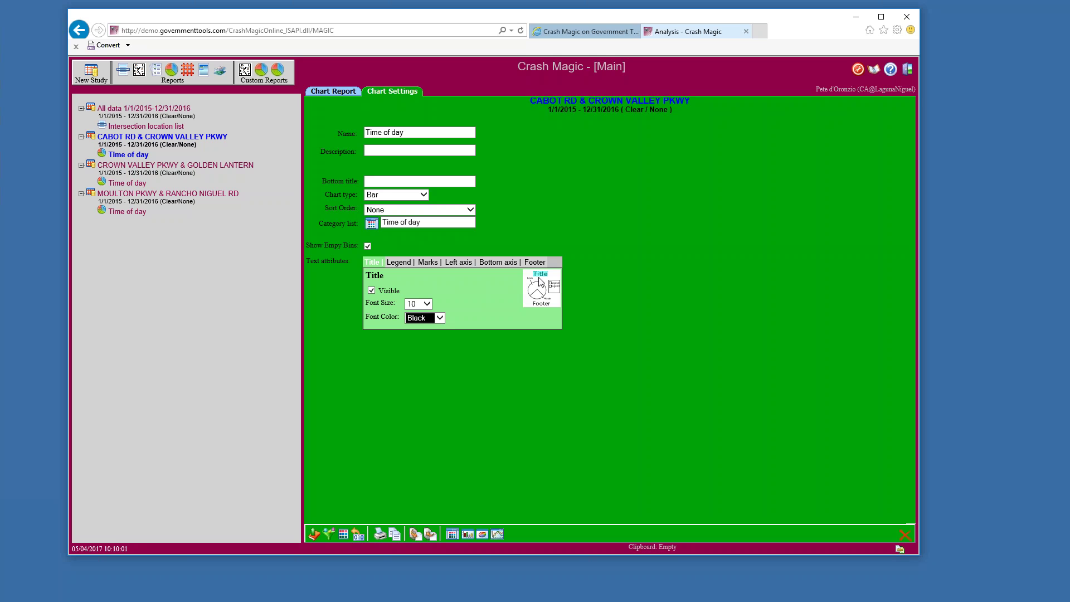
left_click(439, 318)
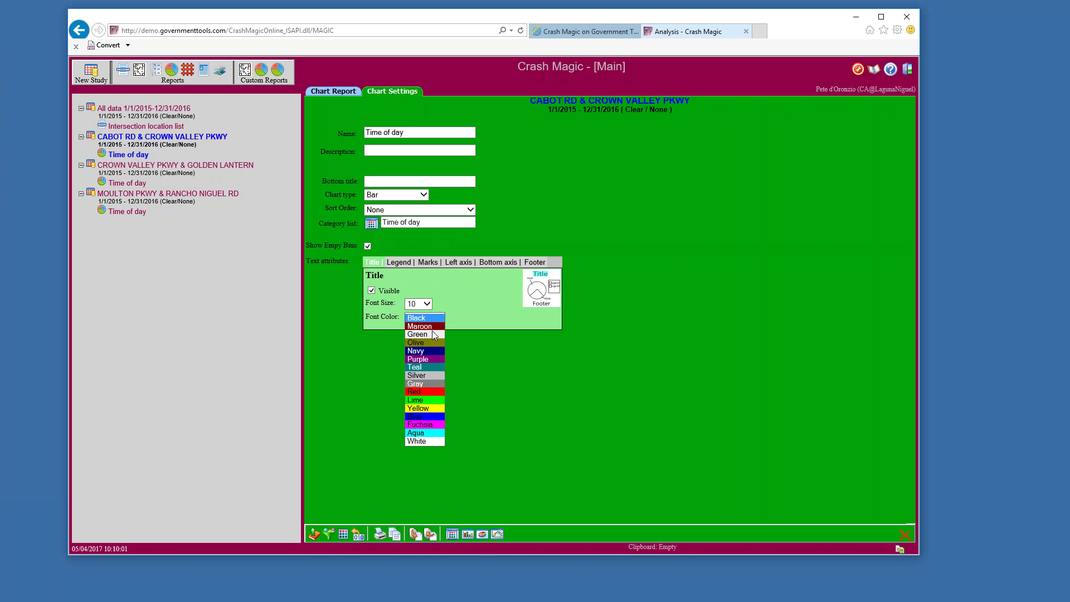
left_click(431, 328)
left_click(427, 303)
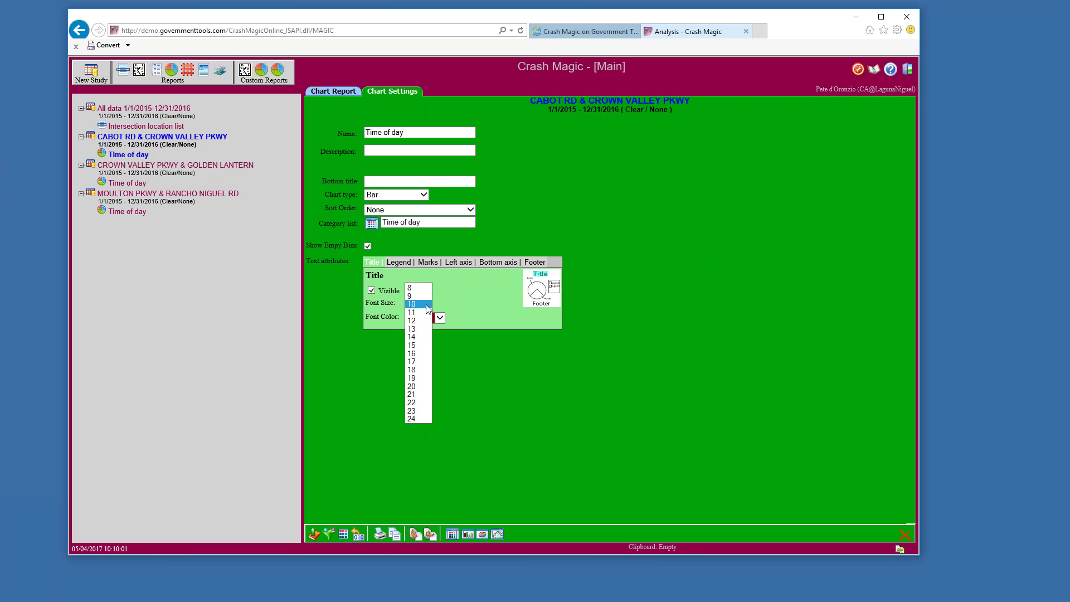
left_click(413, 395)
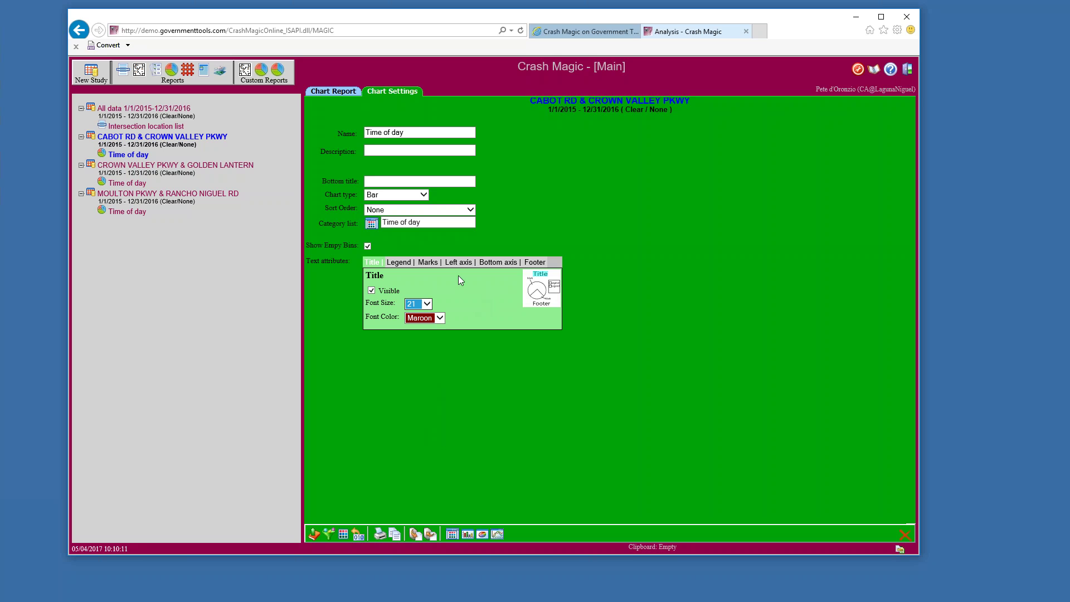
Make the legend visible and set the bottom axis font colour to Green
left_click(401, 264)
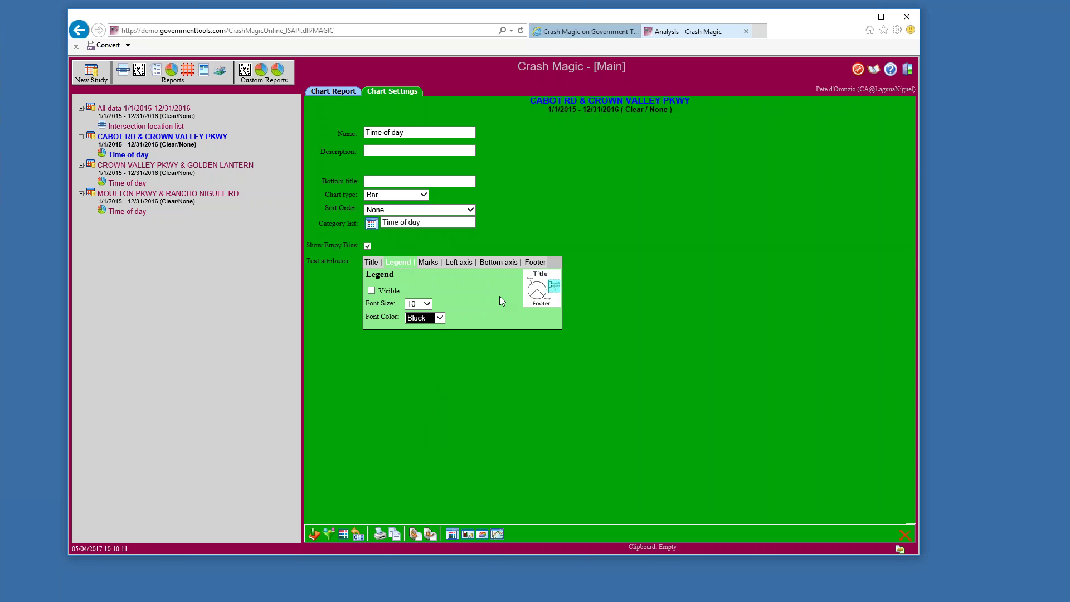
left_click(372, 291)
left_click(430, 263)
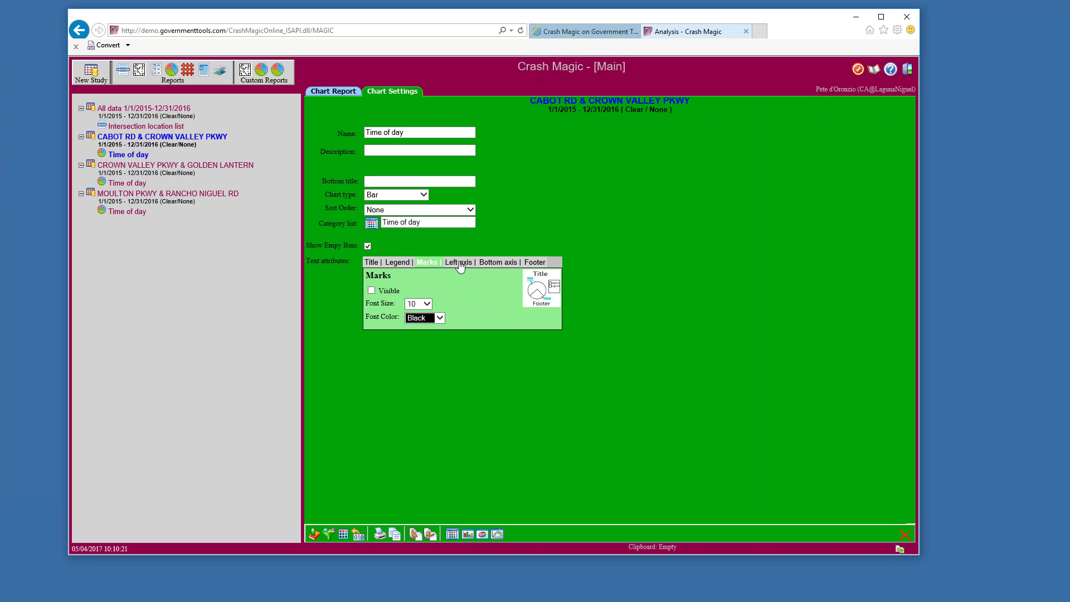
left_click(459, 262)
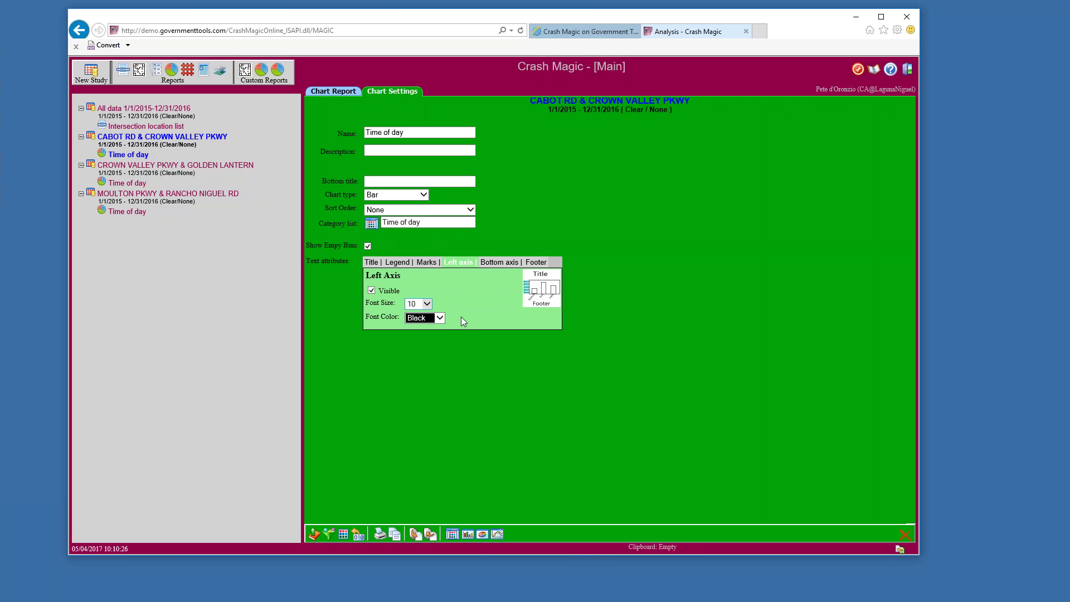
left_click(439, 318)
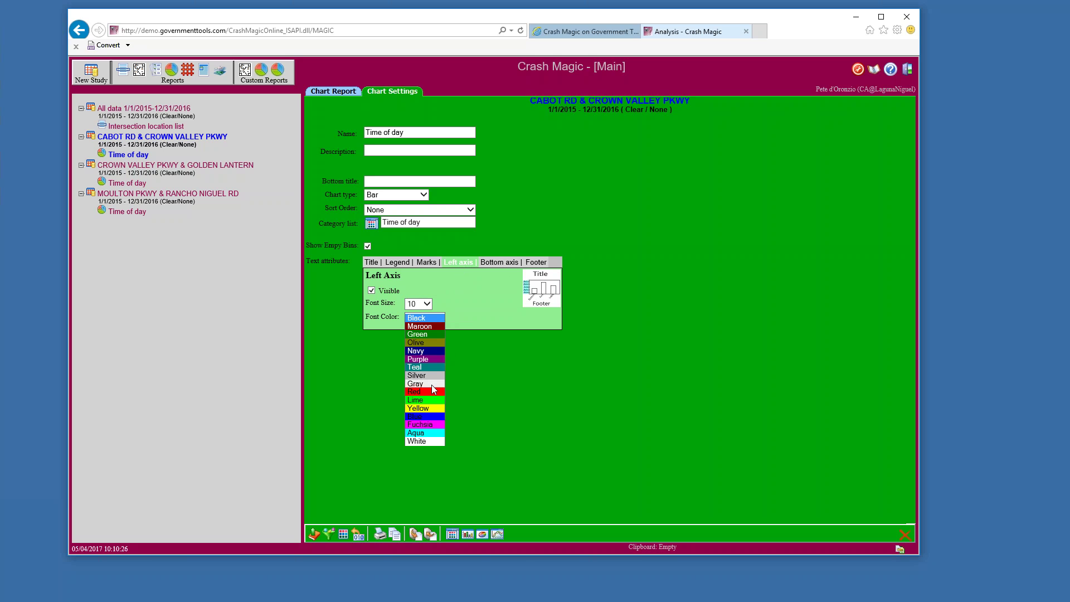
left_click(501, 263)
left_click(500, 263)
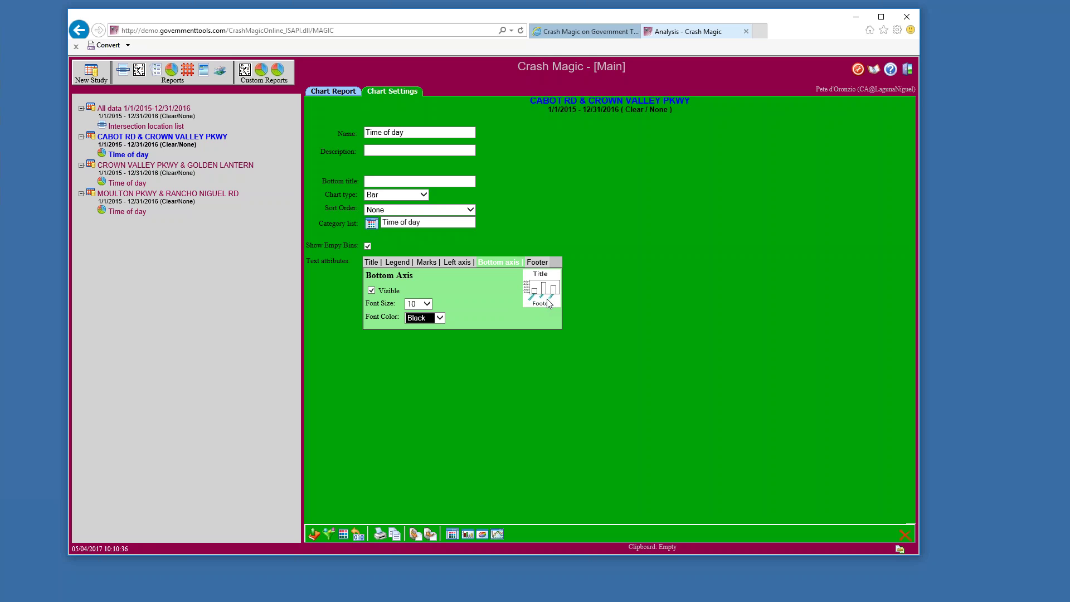
left_click(440, 318)
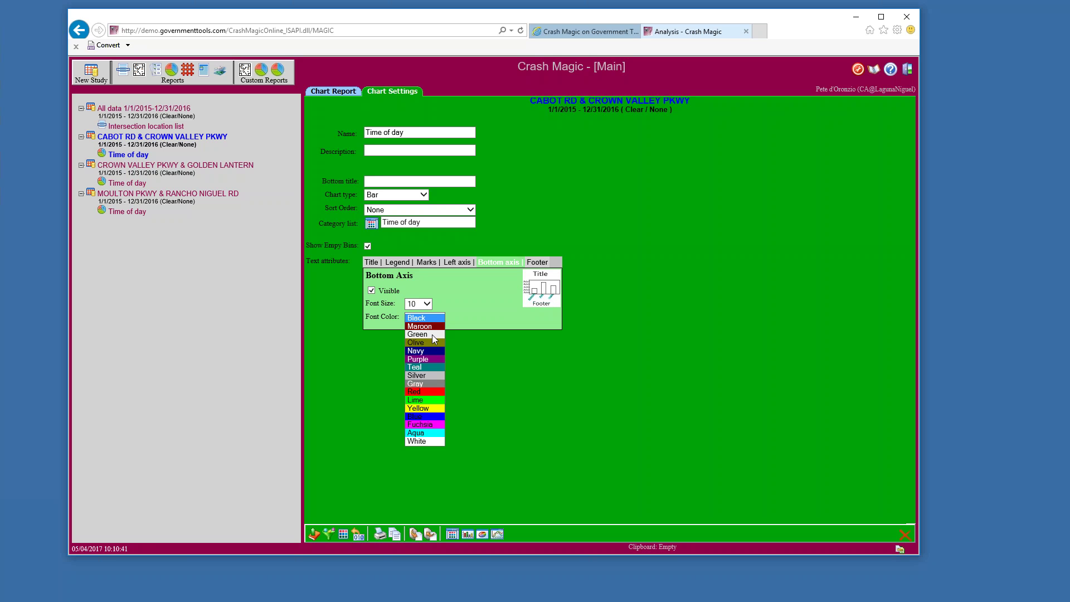
left_click(424, 360)
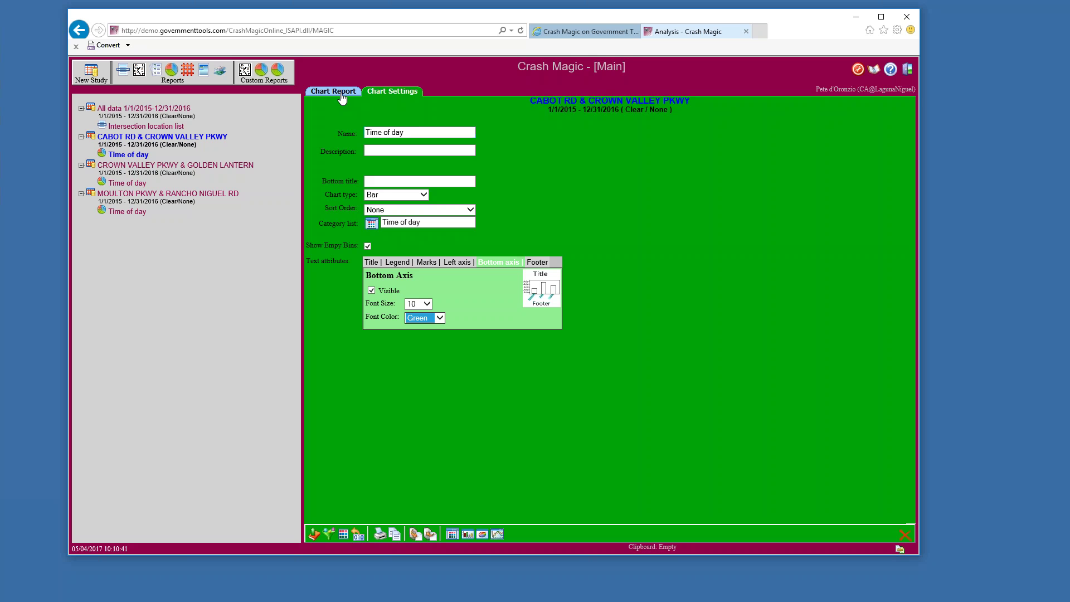
left_click(341, 92)
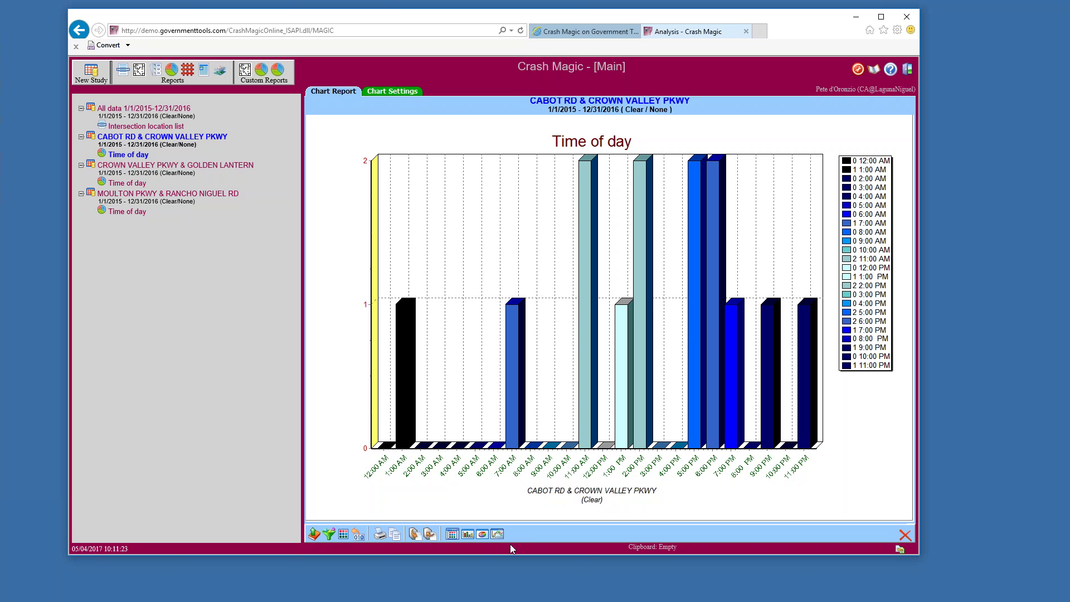
Switch the Time of day chart to a pie and bring up the Select a Category list dialog
left_click(483, 535)
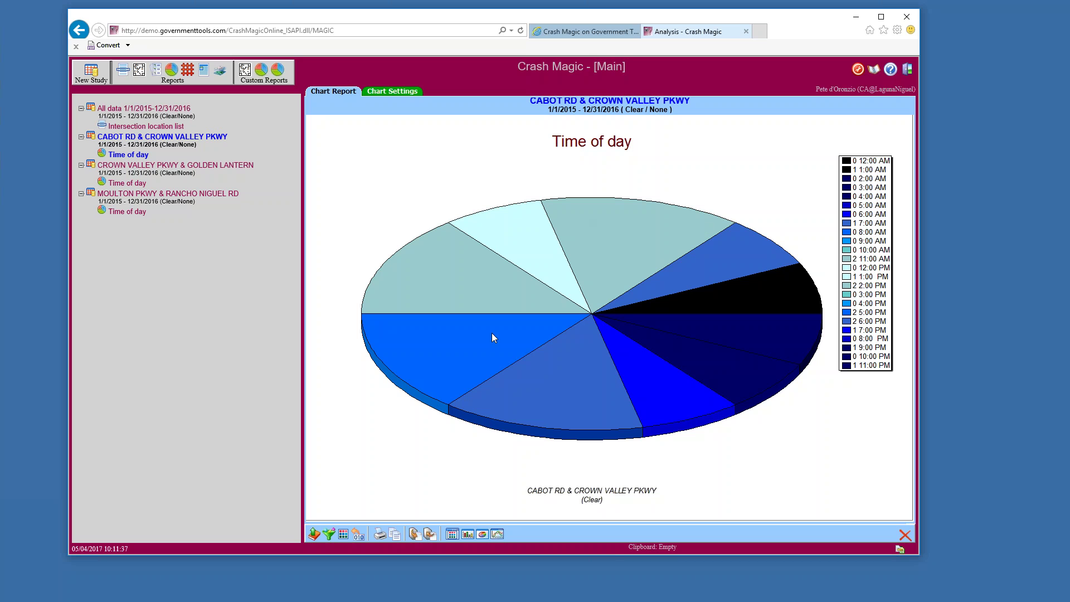
left_click(452, 535)
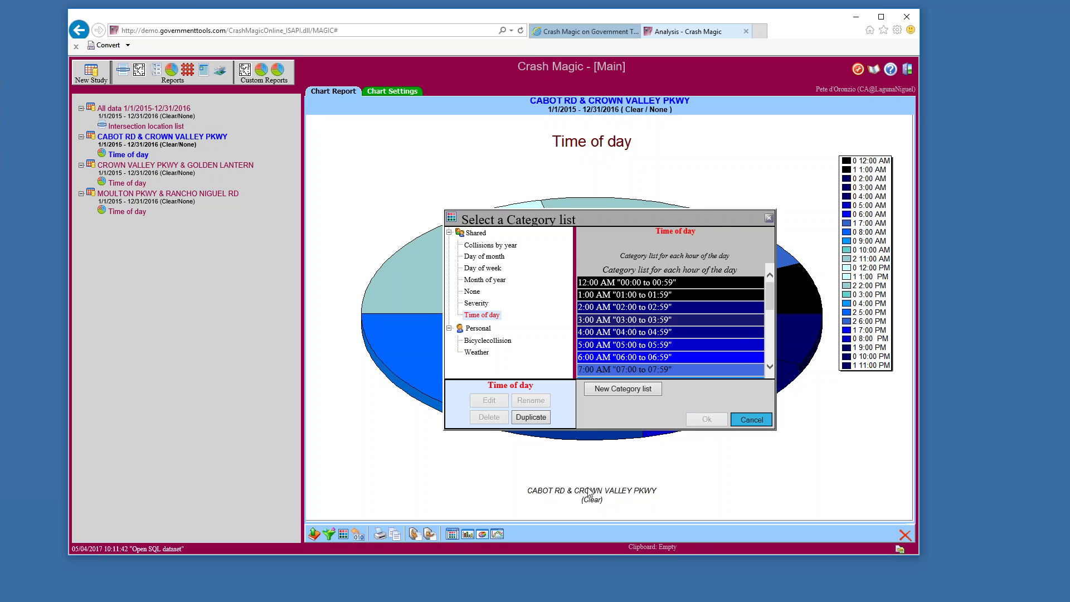
Cancel the Select a Category list dialog without choosing a list
left_click(468, 535)
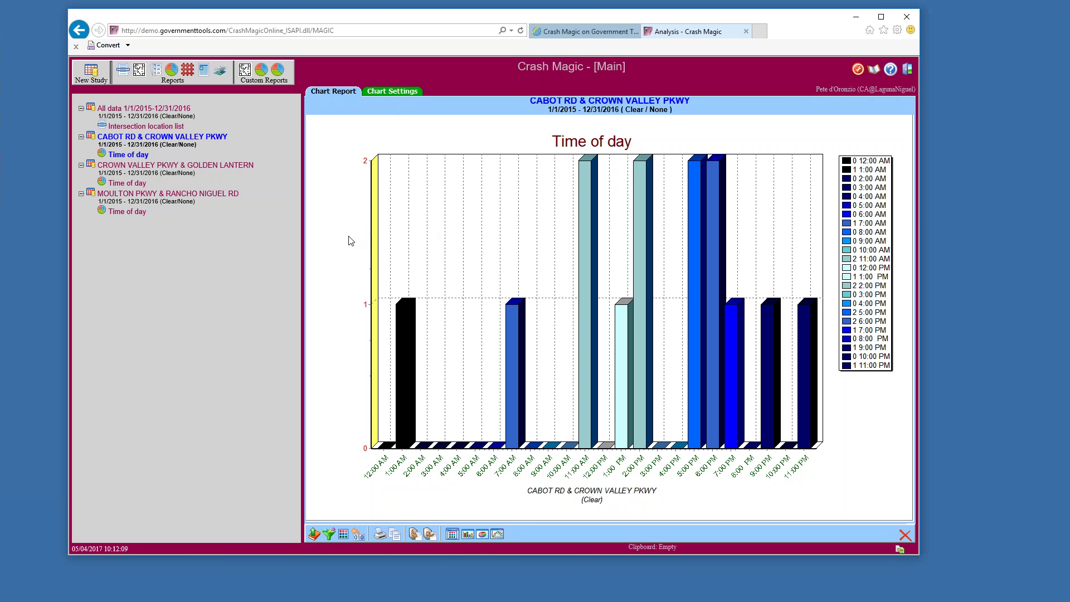
Switch the chart to the shared Severity category list, showing 0 Fatal, 8 Injury and 6 PDO
left_click(452, 535)
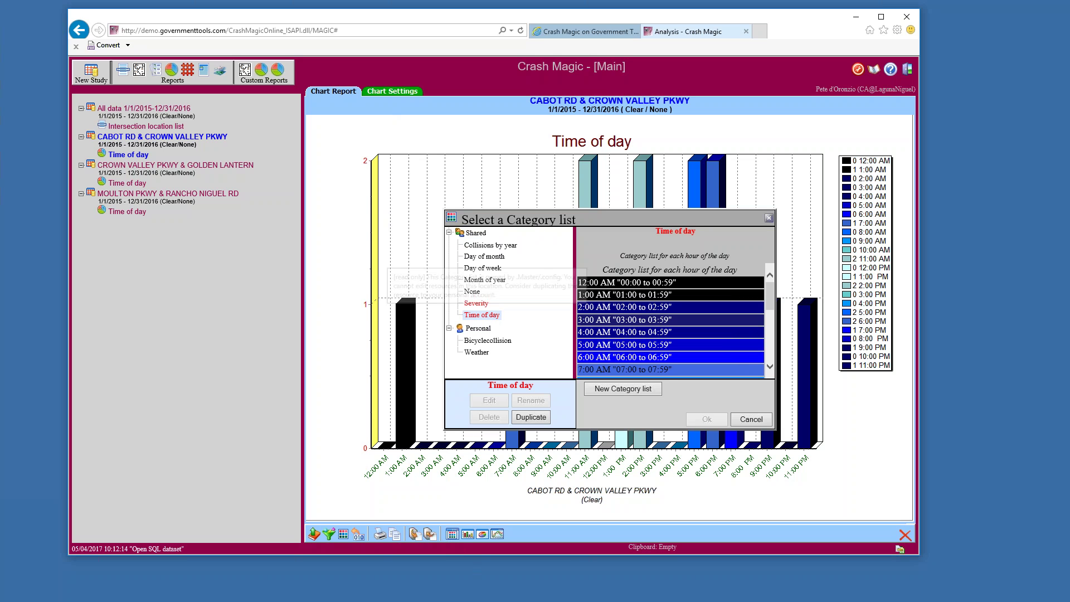
left_click(476, 303)
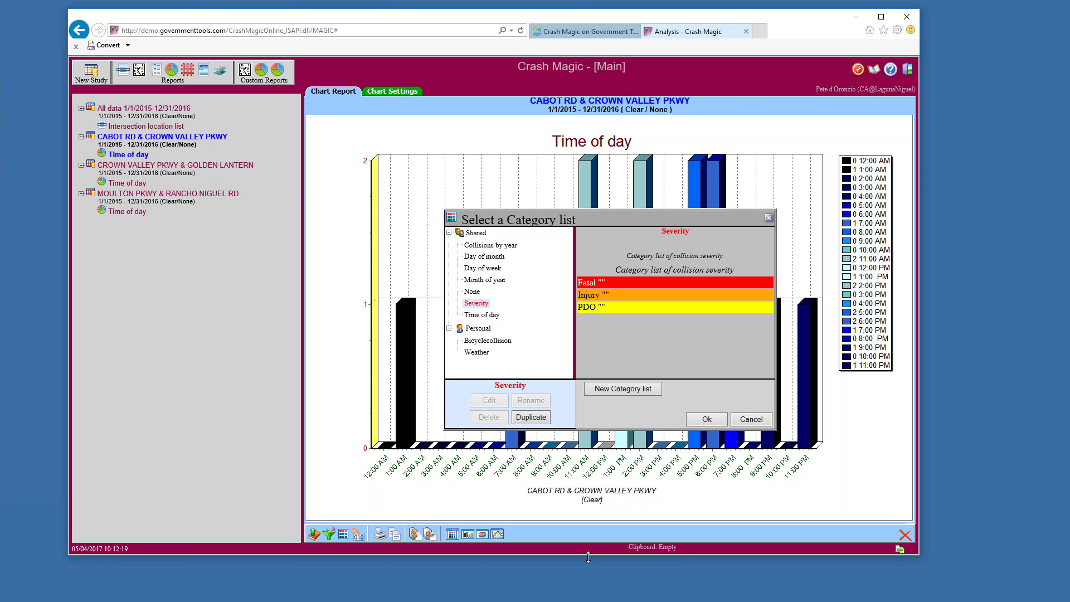
left_click(713, 425)
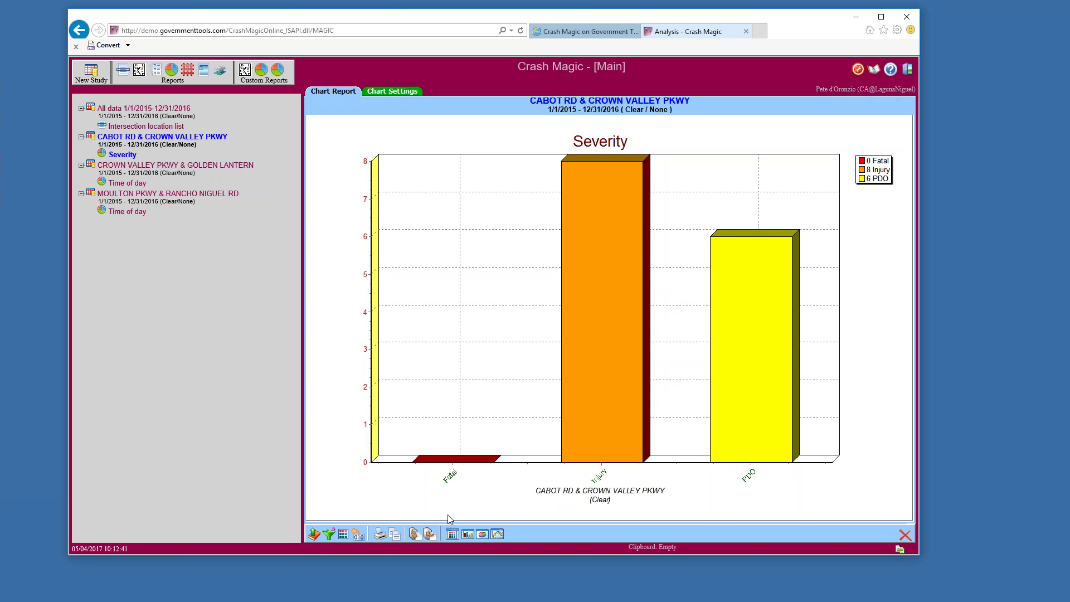
left_click(452, 536)
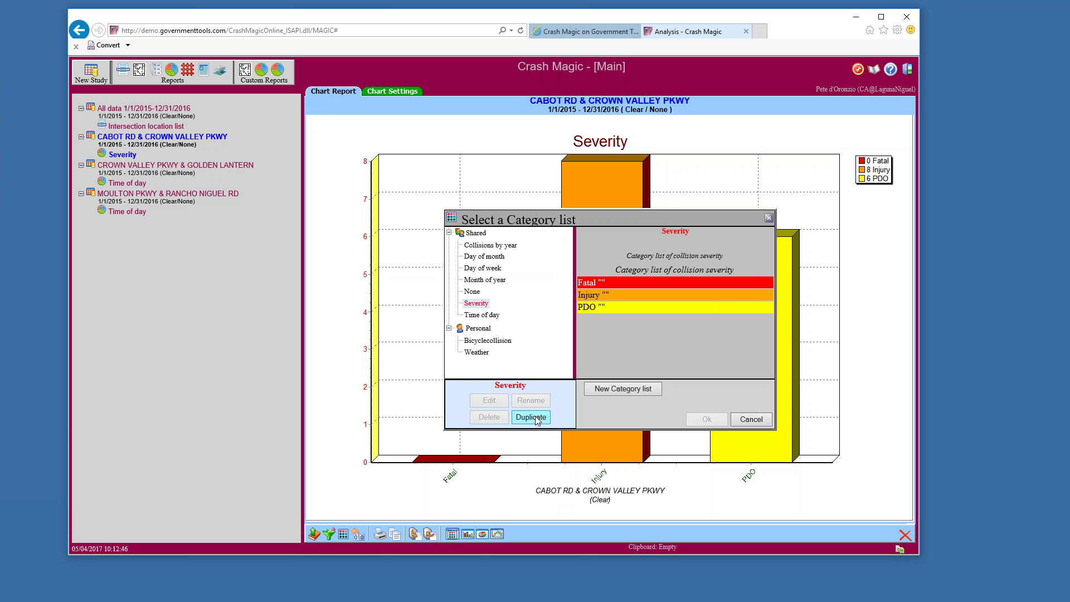
Add a new personal category list named Untitled and open it in the Category List Editor
left_click(629, 389)
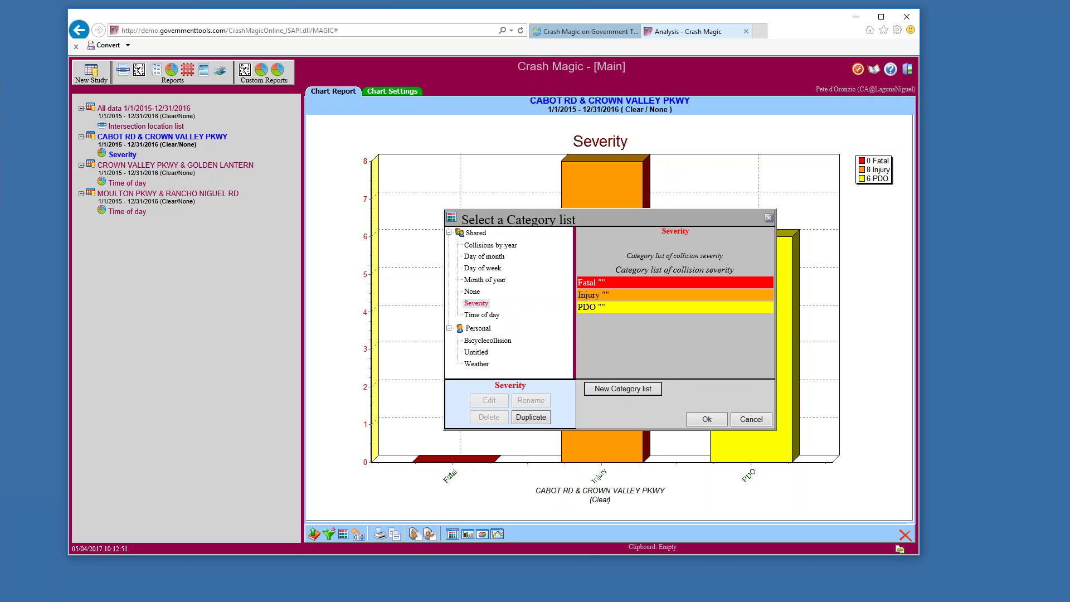
left_click(477, 352)
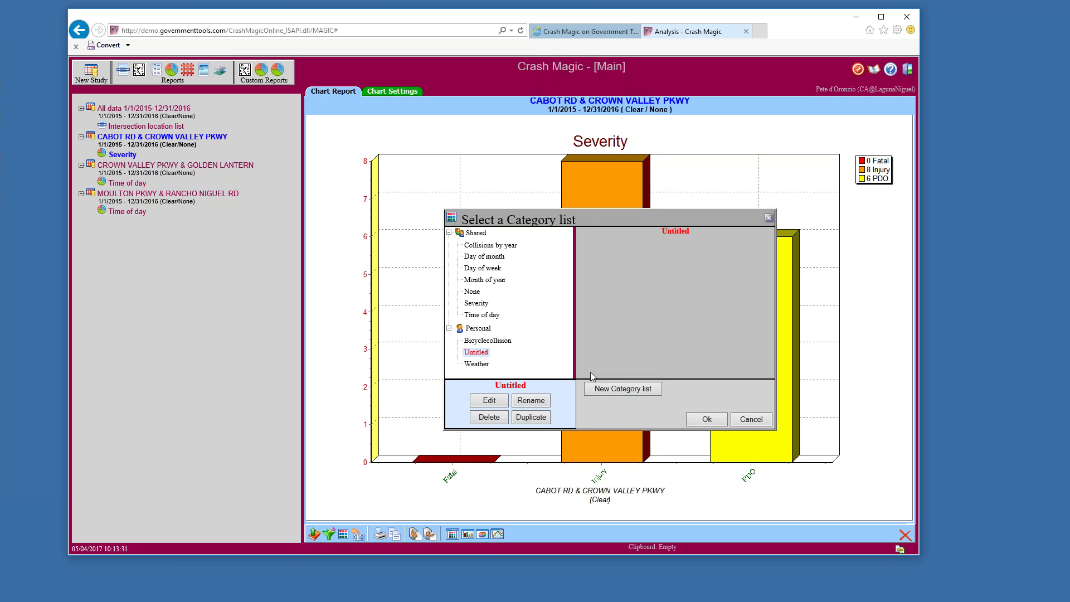
left_click(492, 402)
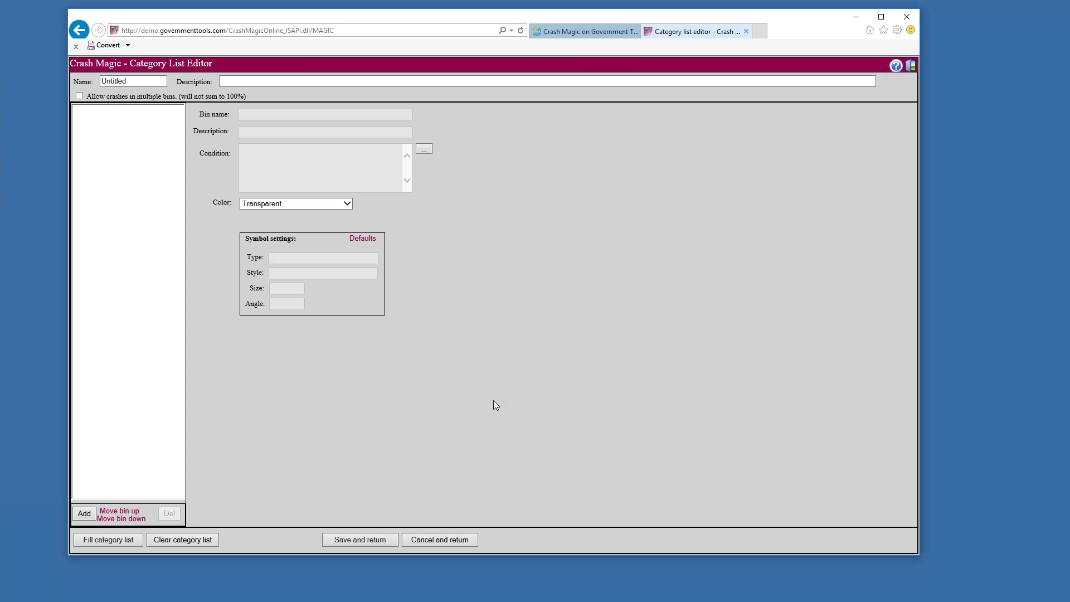
Bring up the Fill category list field chooser and scroll through the available crash fields
left_click(124, 539)
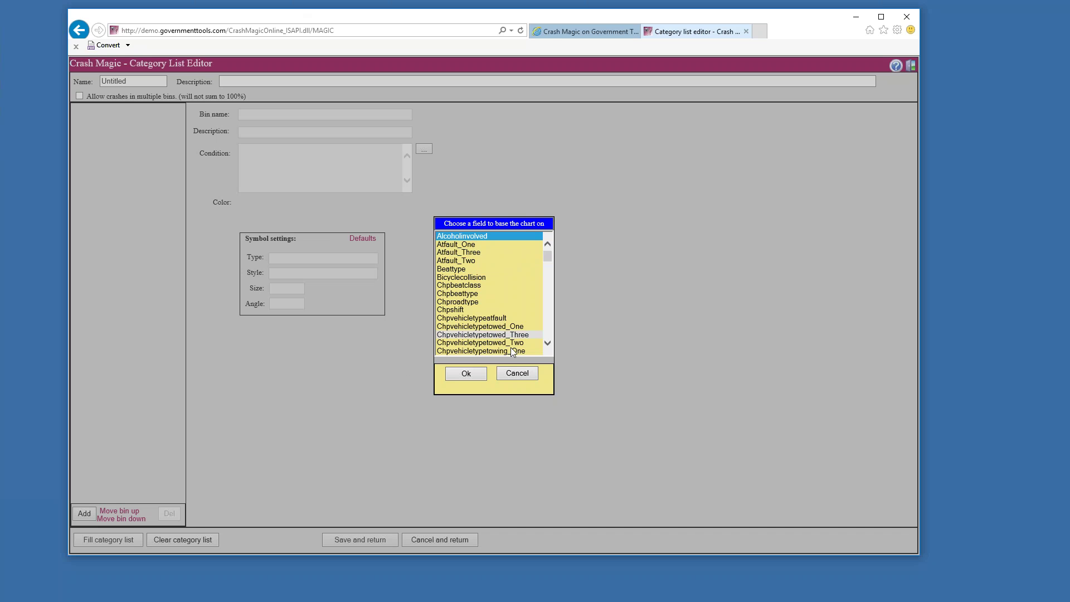
left_click(509, 373)
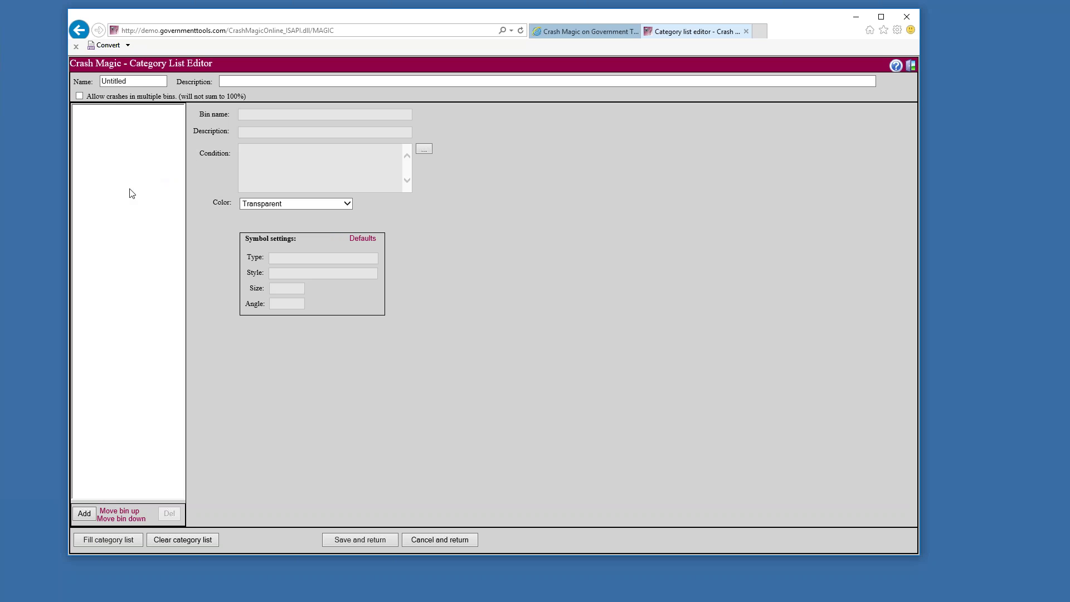
left_click(85, 513)
left_click(115, 541)
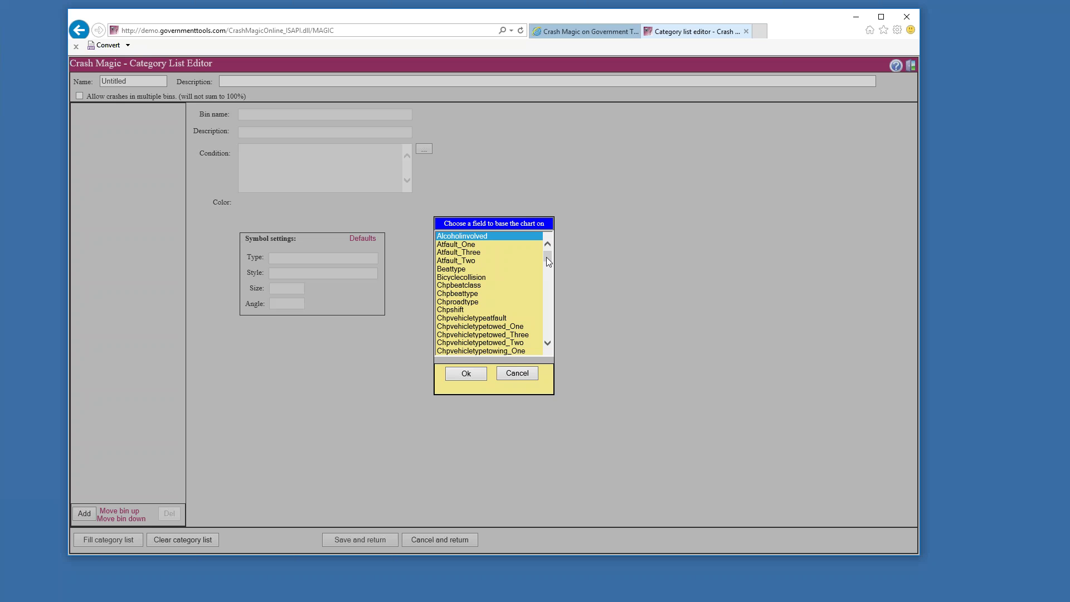
left_click_drag(546, 257, 546, 330)
Generate bins from the Typeofcollision field, giving ten bins from Not Stated to Other_Or_Null
left_click(492, 290)
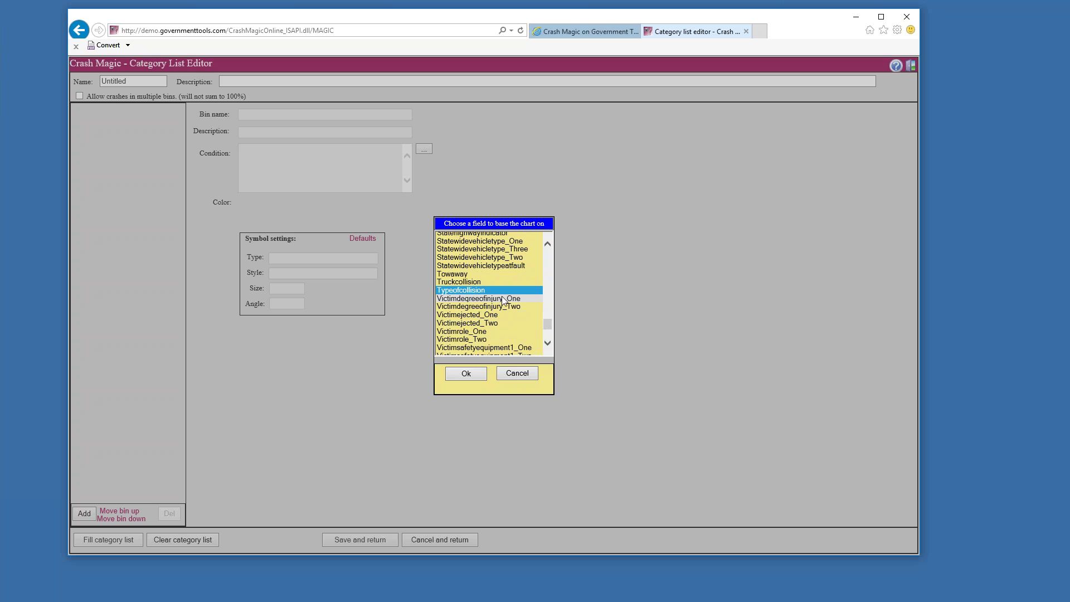
left_click(470, 372)
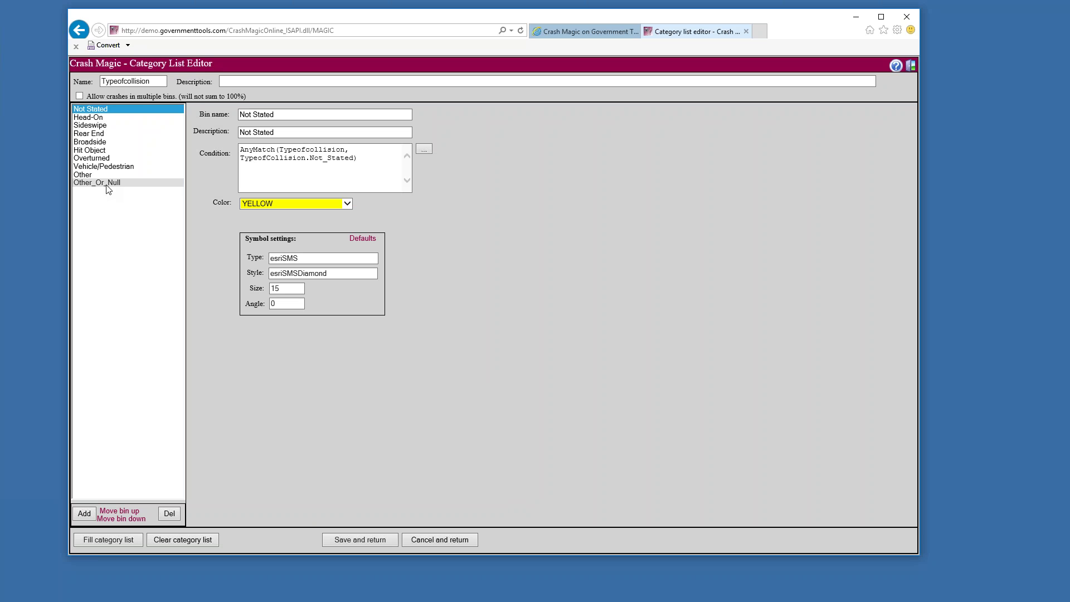
left_click(103, 118)
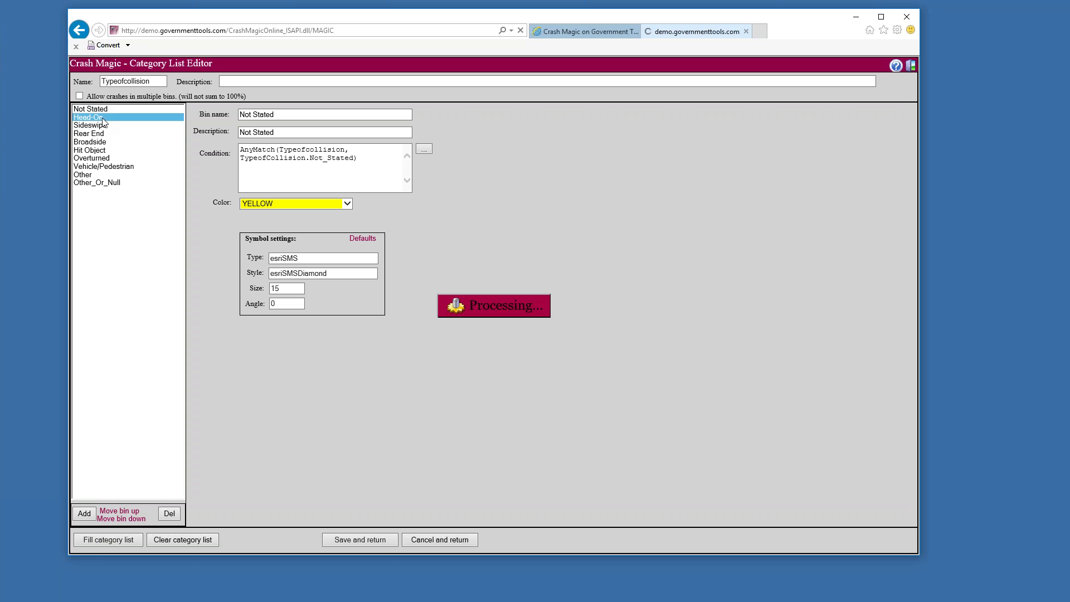
Inspect the Sideswipe bin's name, description and condition expression
left_click(105, 126)
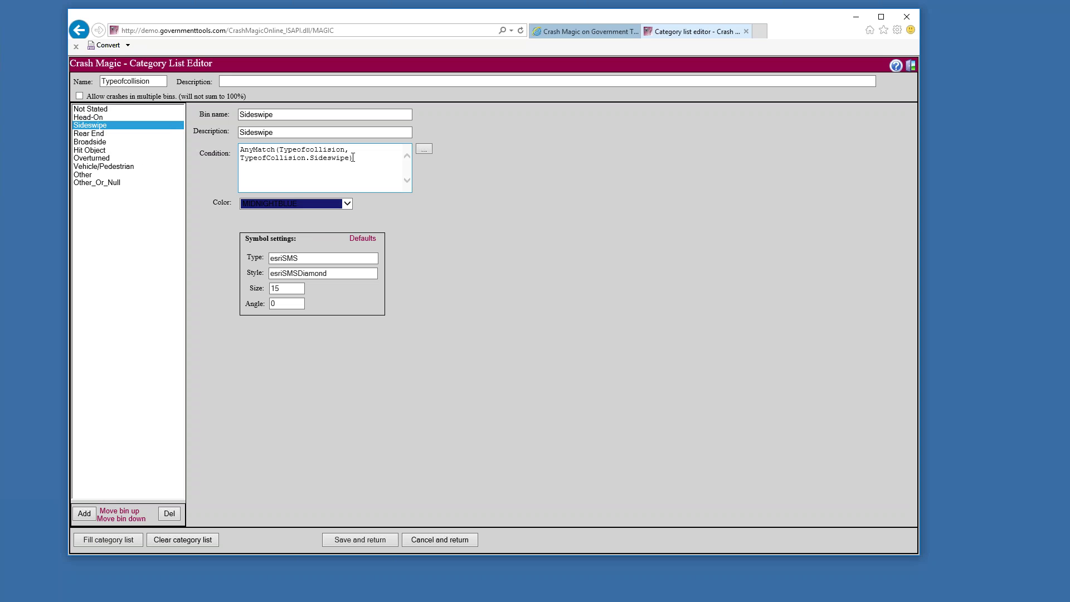
left_click_drag(356, 158, 234, 147)
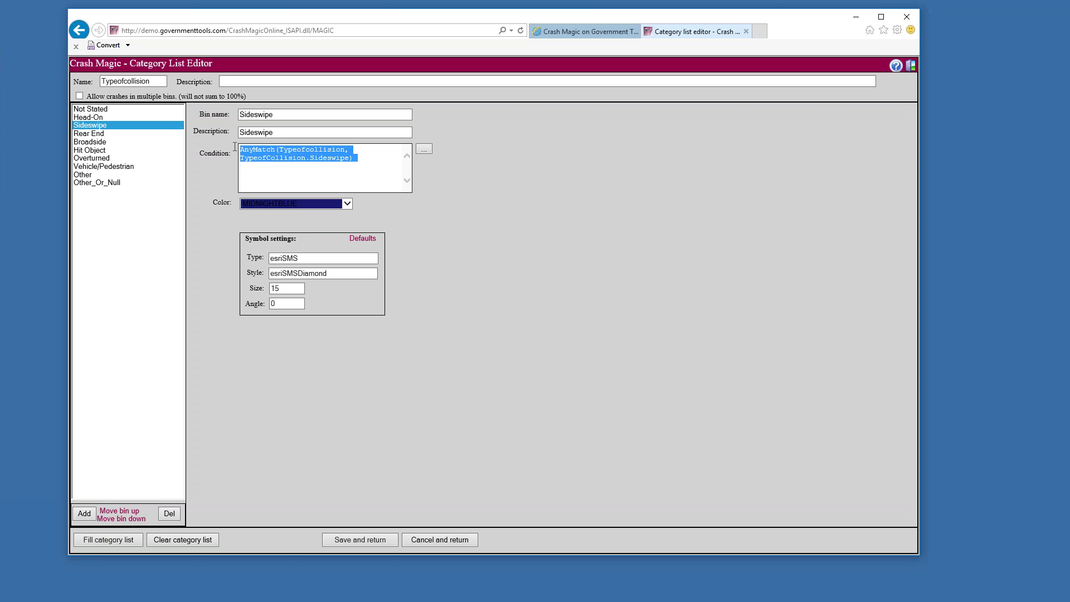
double_click(276, 116)
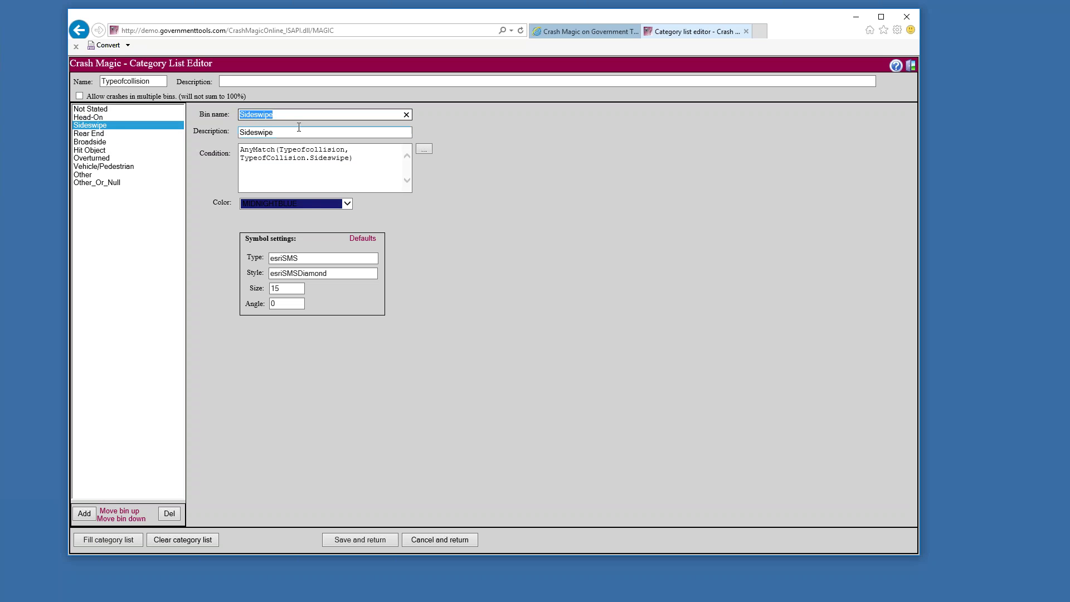
double_click(277, 133)
triple_click(310, 158)
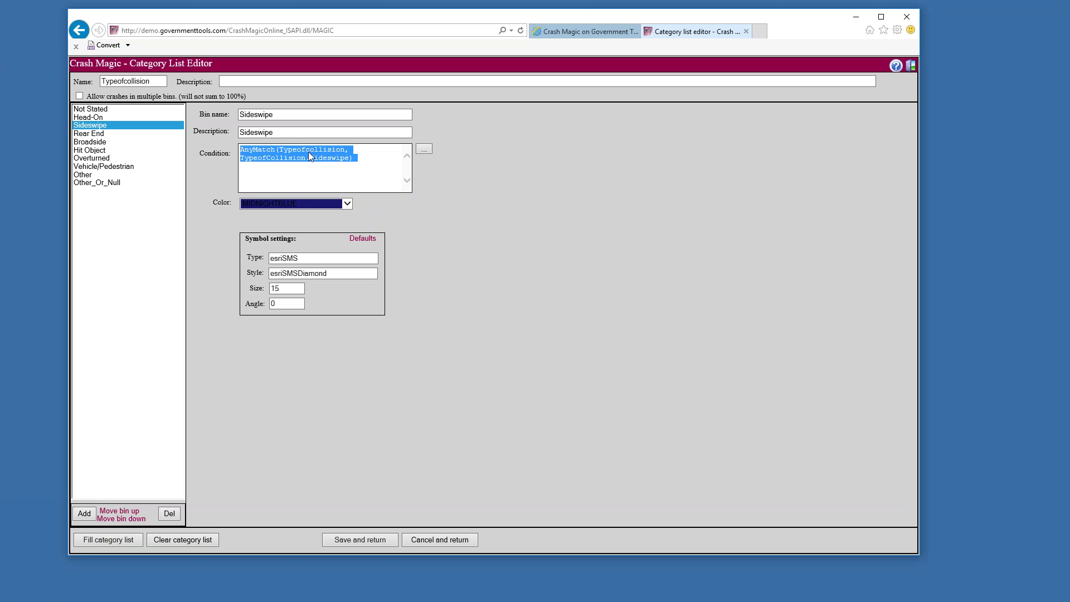
left_click(381, 170)
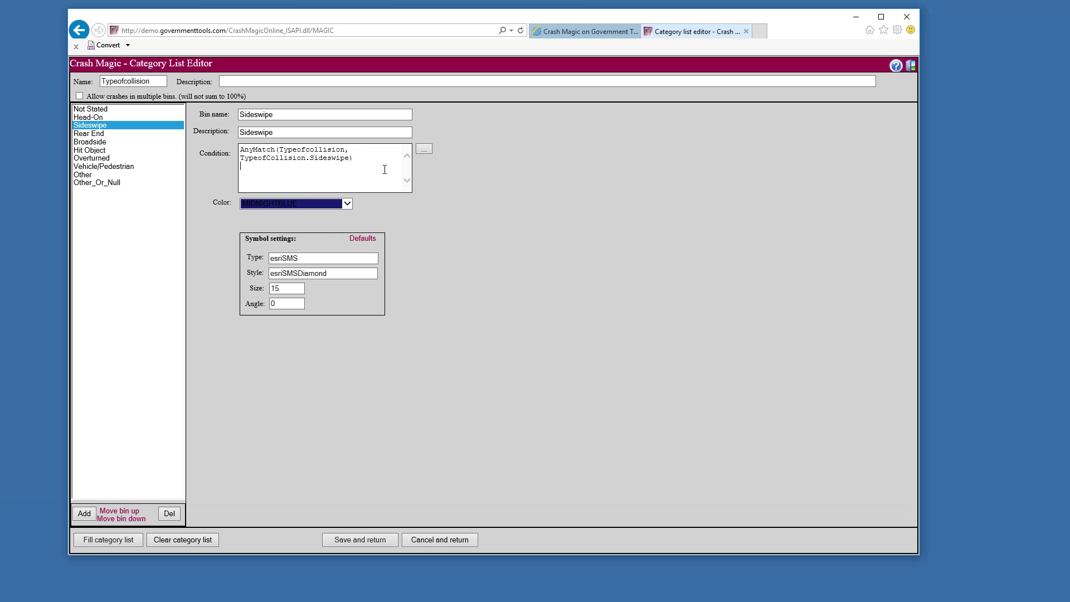
Rework the Sideswipe condition back to AnyMatch(Typeofcollision, …) form and review the Not Stated bin
key("Delete")
key("Delete")
key("Delete")
key("Delete")
key("Delete")
key("Delete")
key("Delete")
key("Delete")
key("Delete")
key("Delete")
type("T")
key("BackSpace")
key("BackSpace")
type("=")
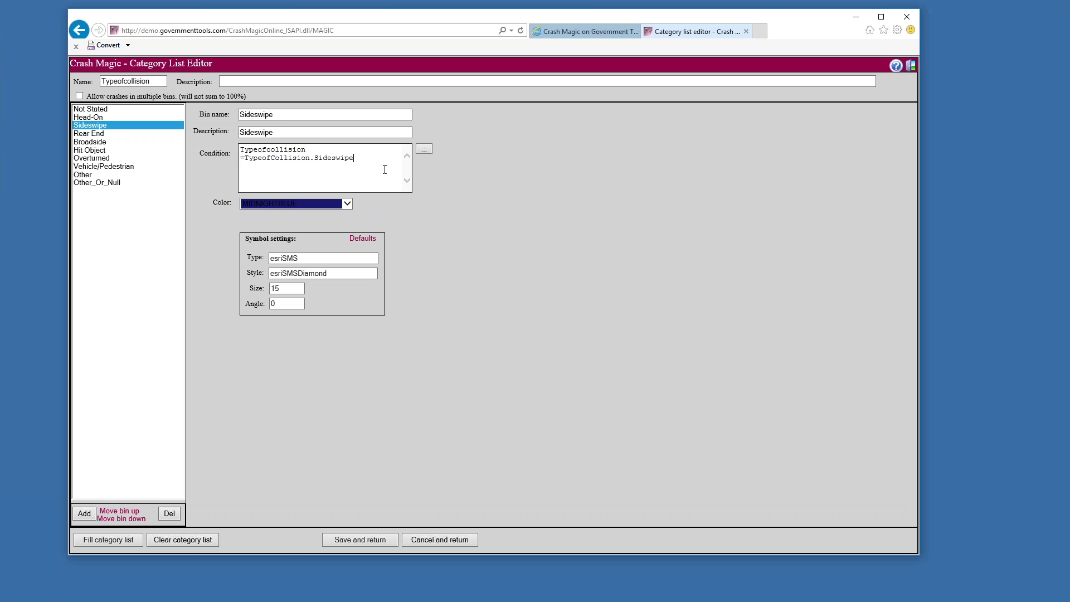
left_click(318, 151)
key("Delete")
type("=")
type("Any")
type("Match(")
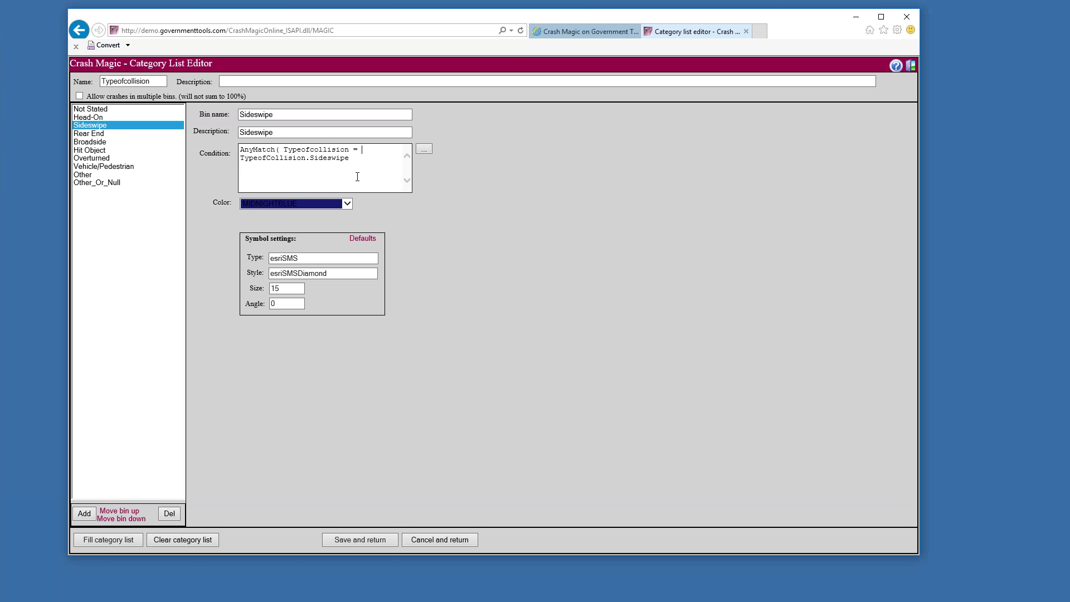
key("BackSpace")
type(",")
left_click(103, 110)
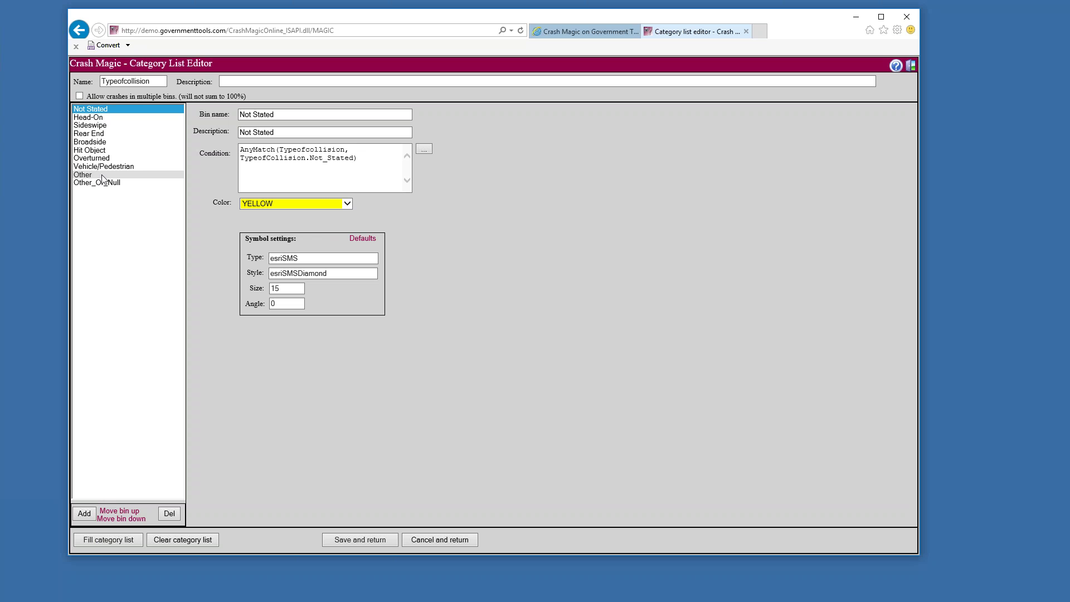
left_click(101, 110)
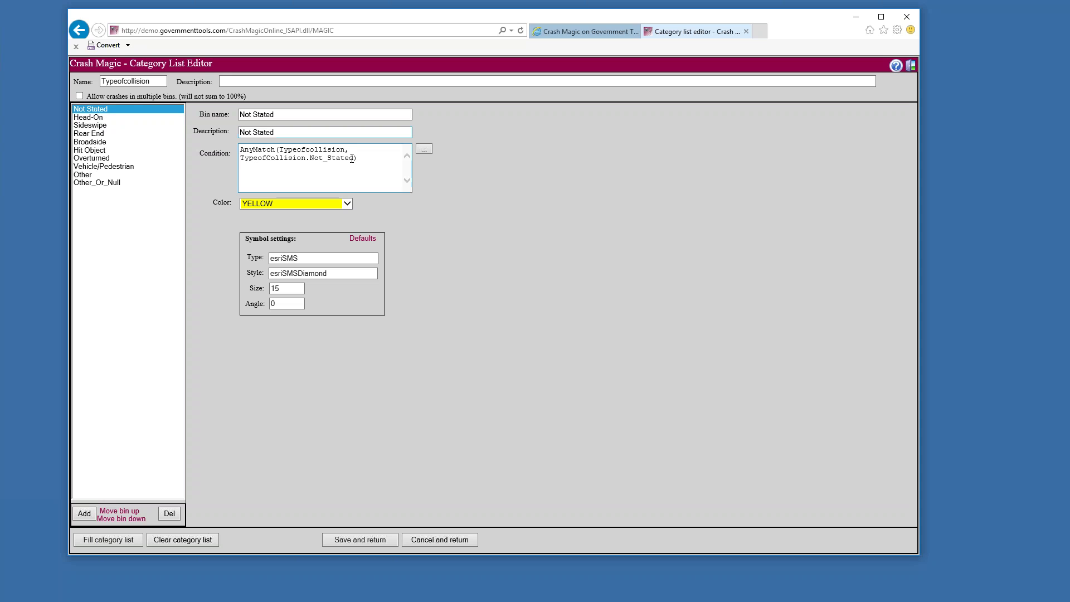
Copy TypeofCollision.Not_Stated from the condition, then delete the Not Stated bin, leaving nine bins
left_click_drag(353, 158, 248, 161)
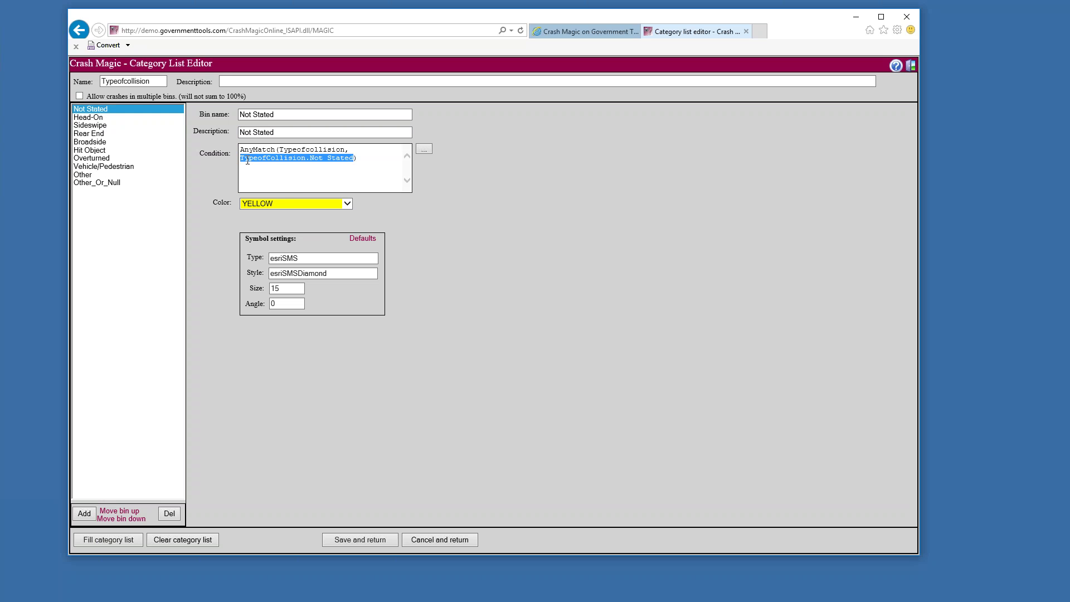
right_click(287, 161)
left_click(314, 195)
left_click(169, 513)
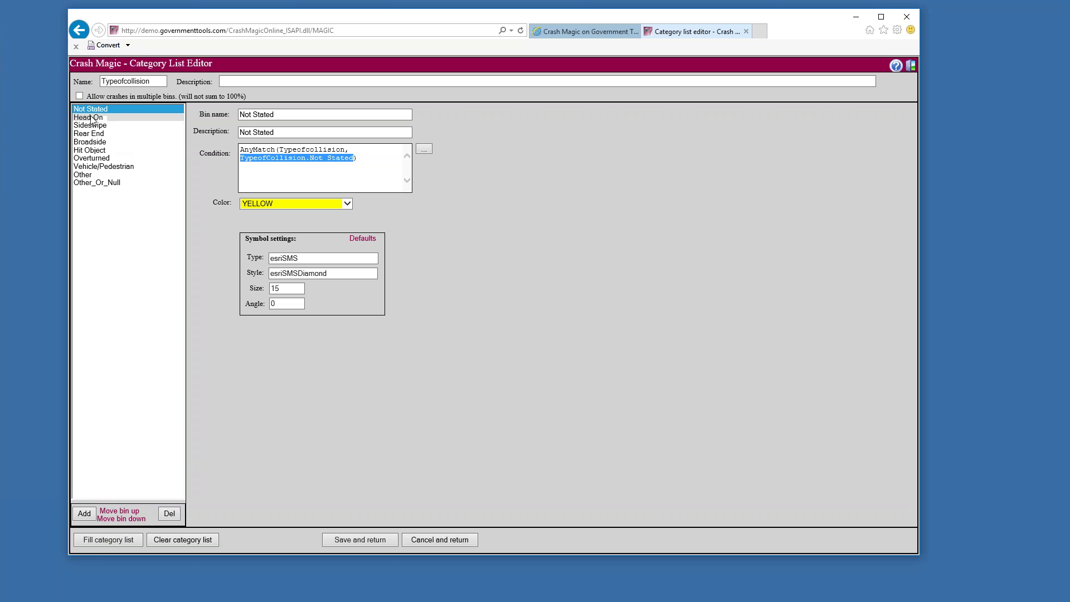
left_click(169, 514)
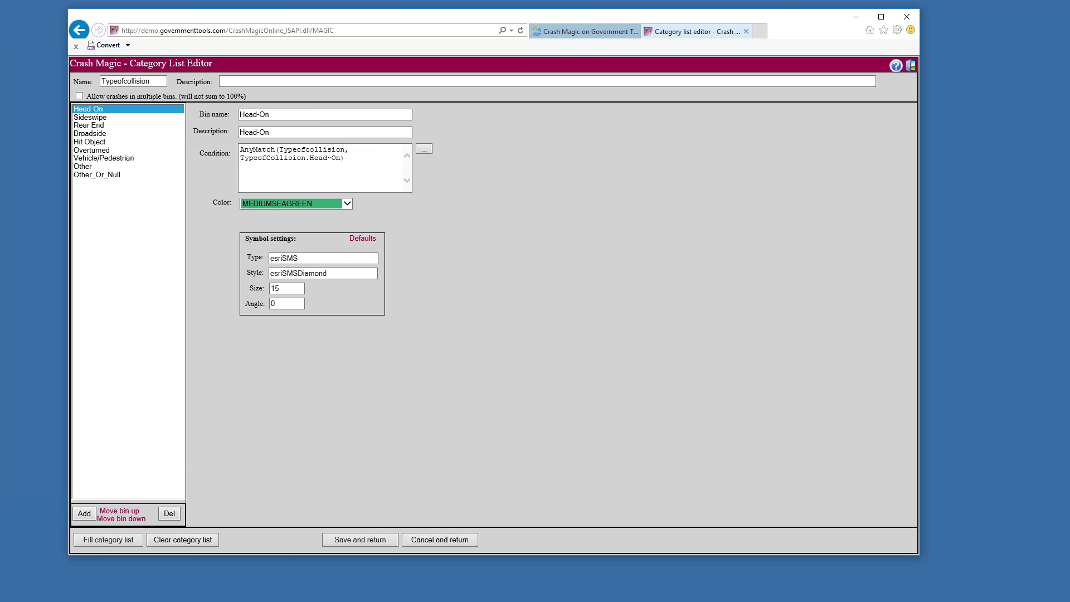
Paste TypeofCollision.Not_Stated into the Other bin's condition after TypeofCollision.Other
left_click(88, 167)
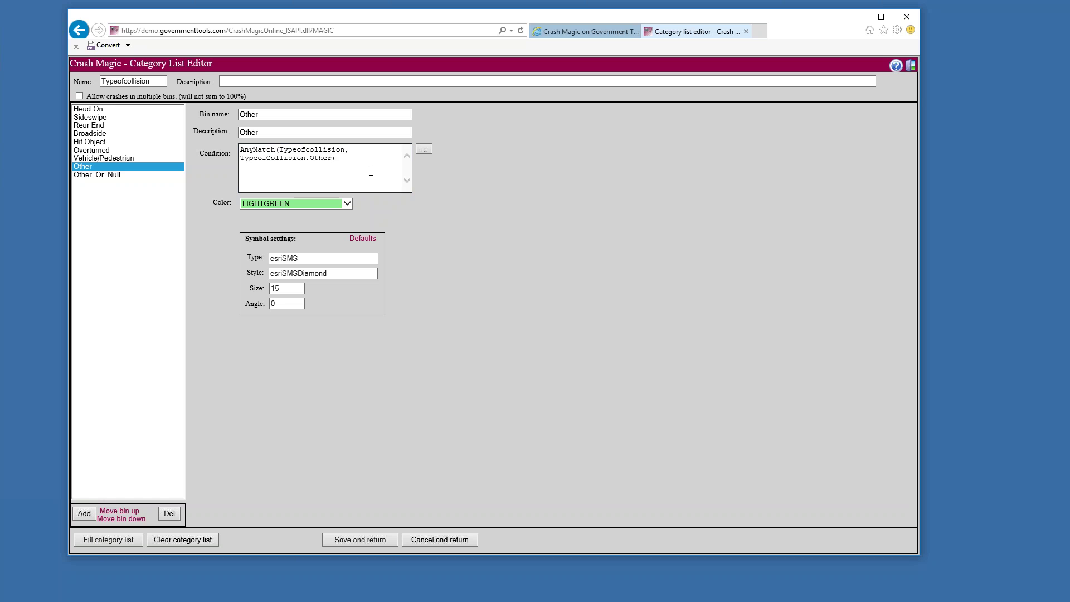
key("ctrl+v")
double_click(302, 150)
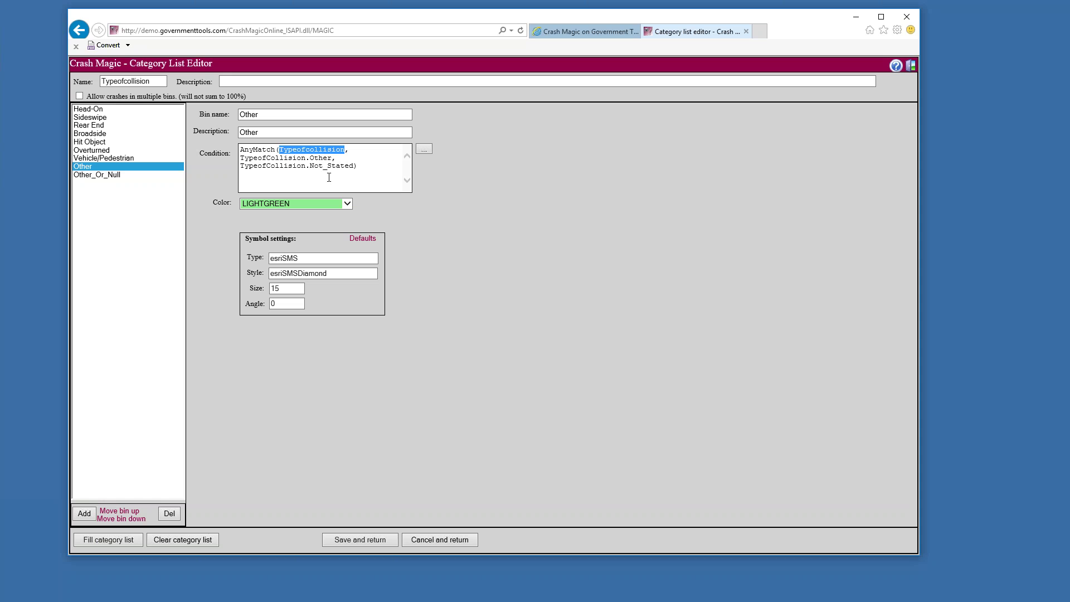
left_click_drag(332, 159, 257, 158)
left_click_drag(353, 166, 262, 166)
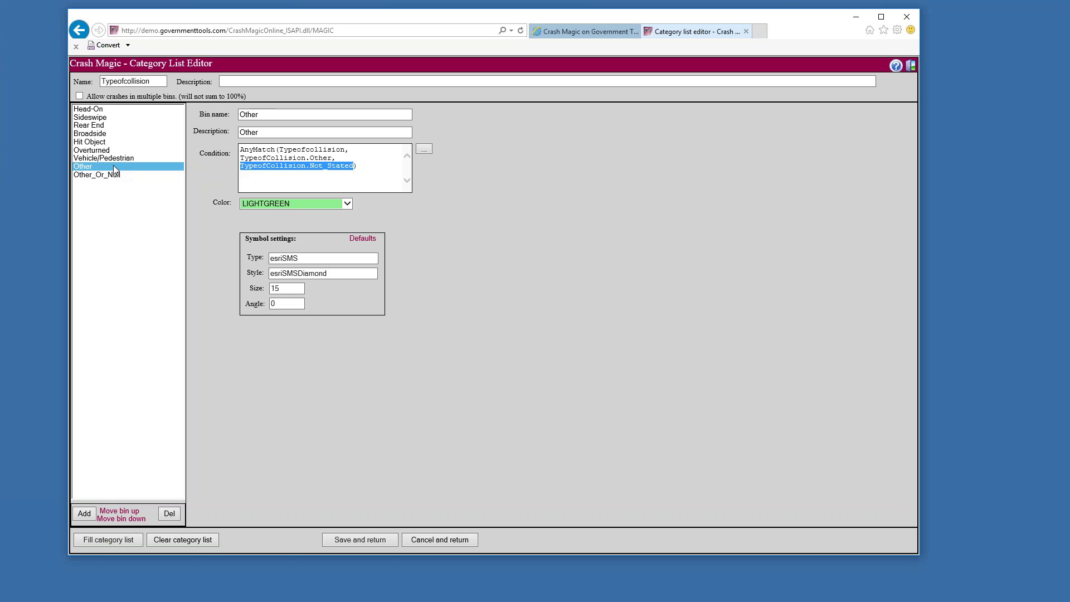
Rename the Other bin to 'Other or Not Stated'
left_click(277, 116)
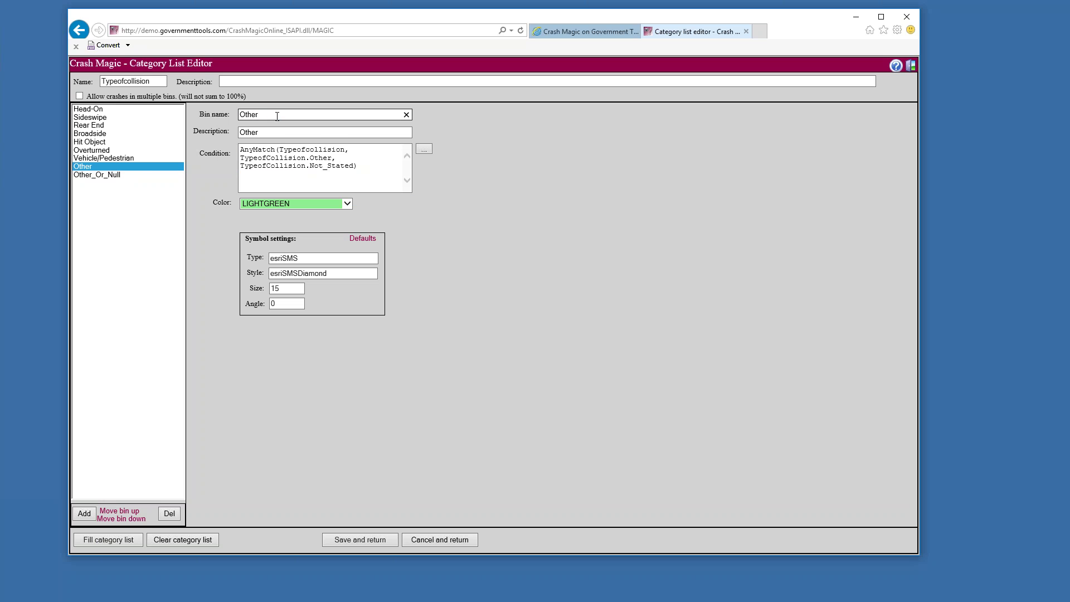
type("or Not Stated")
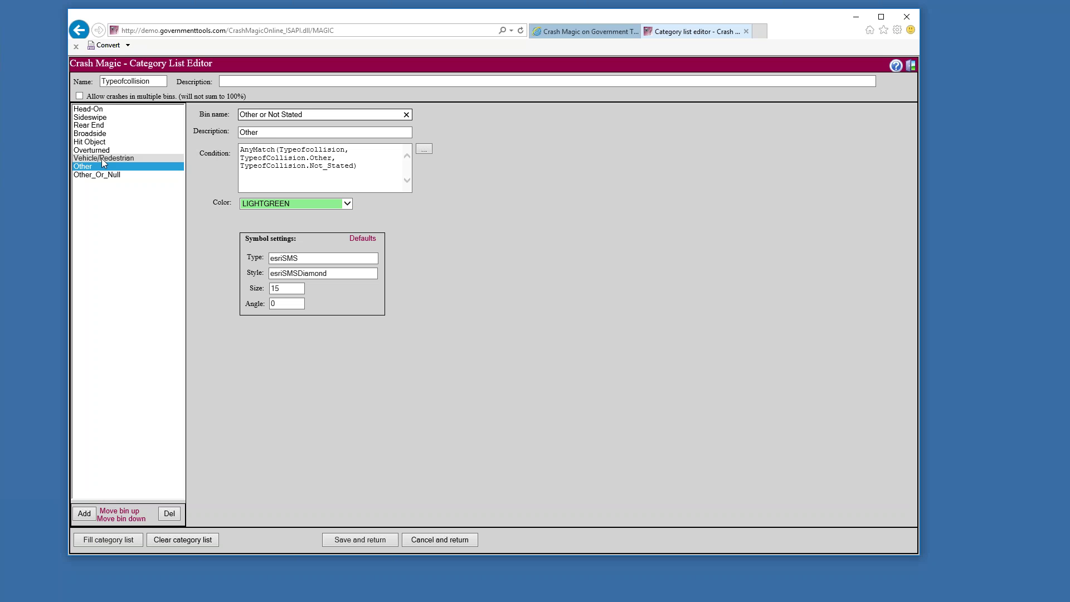
left_click(97, 109)
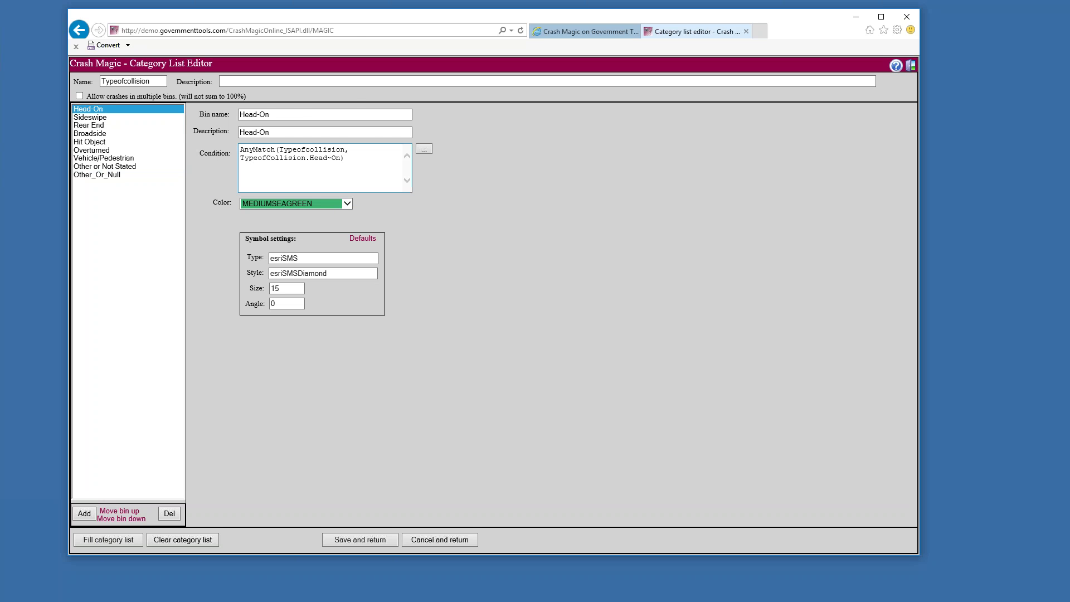
Colour Head-On LIGHTSTEELBLUE, Sideswipe PALETURQUOISE and Broadside BLUEVIOLET
left_click(349, 203)
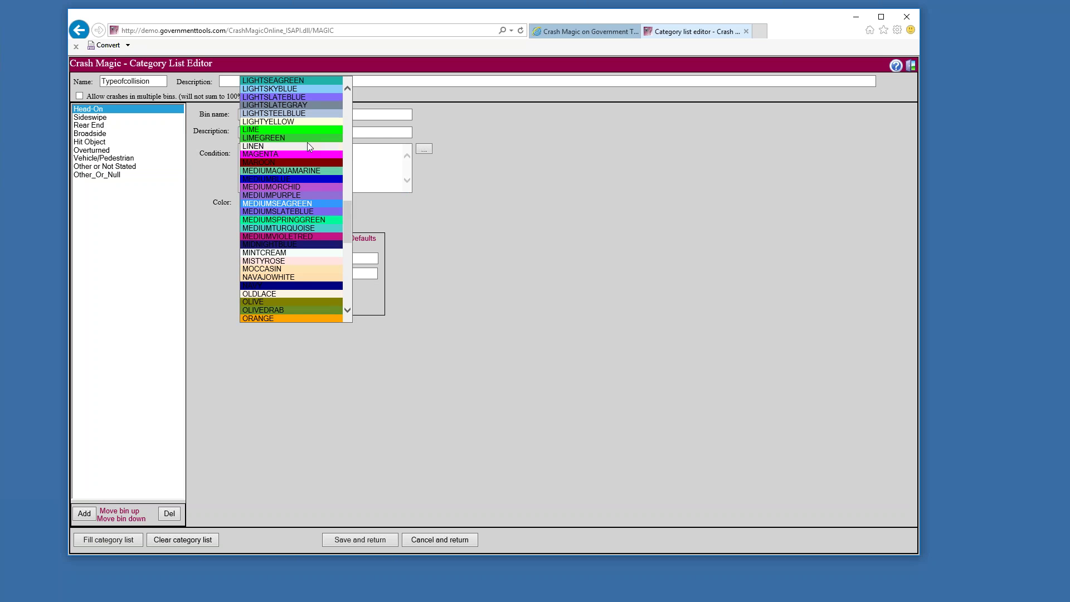
left_click(292, 114)
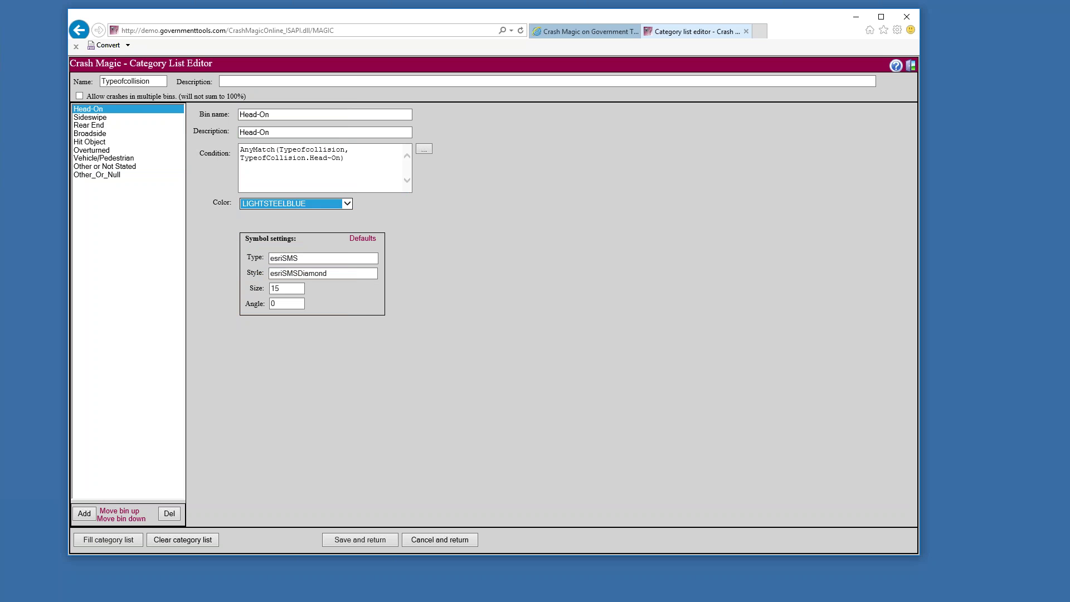
left_click(91, 118)
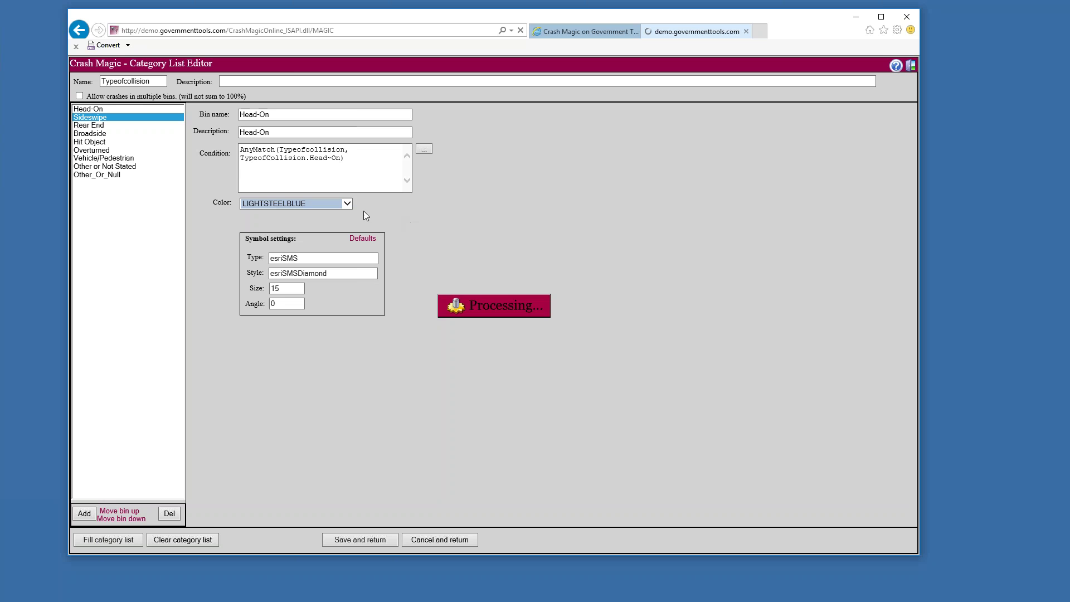
left_click(347, 204)
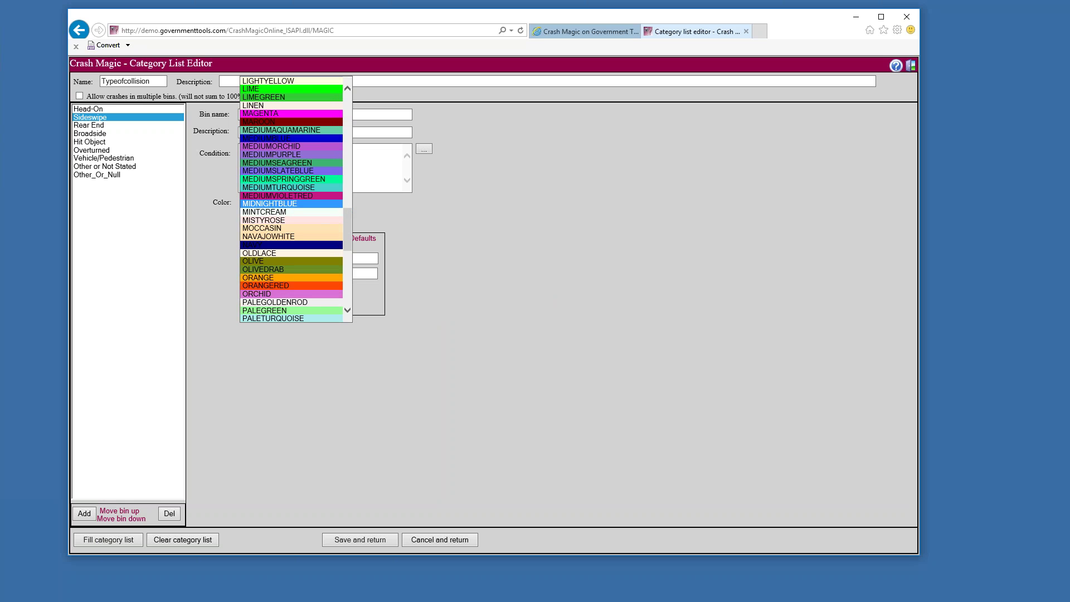
left_click(302, 318)
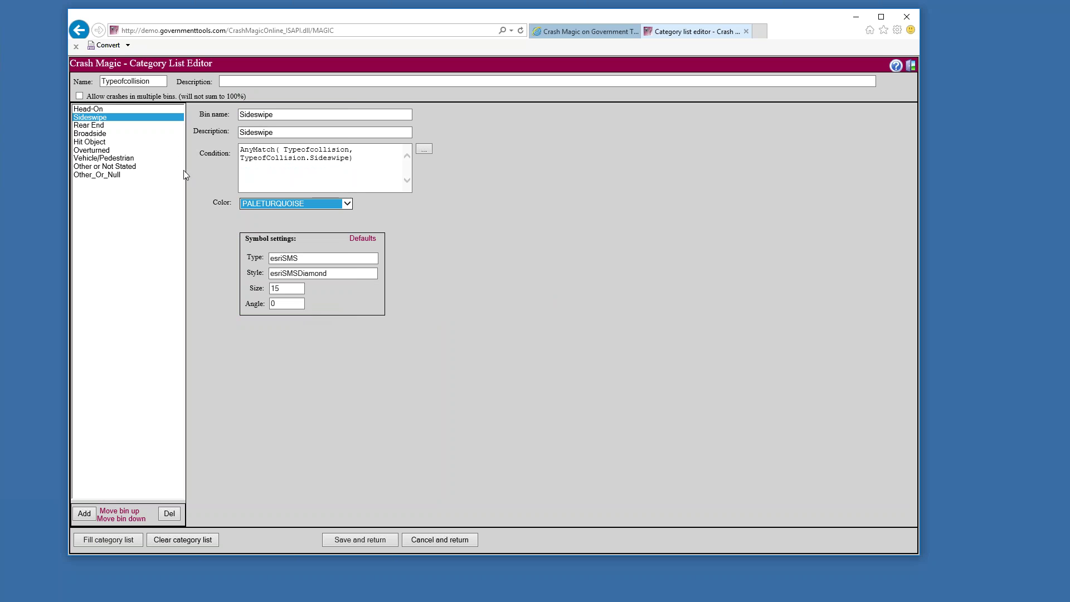
left_click(162, 126)
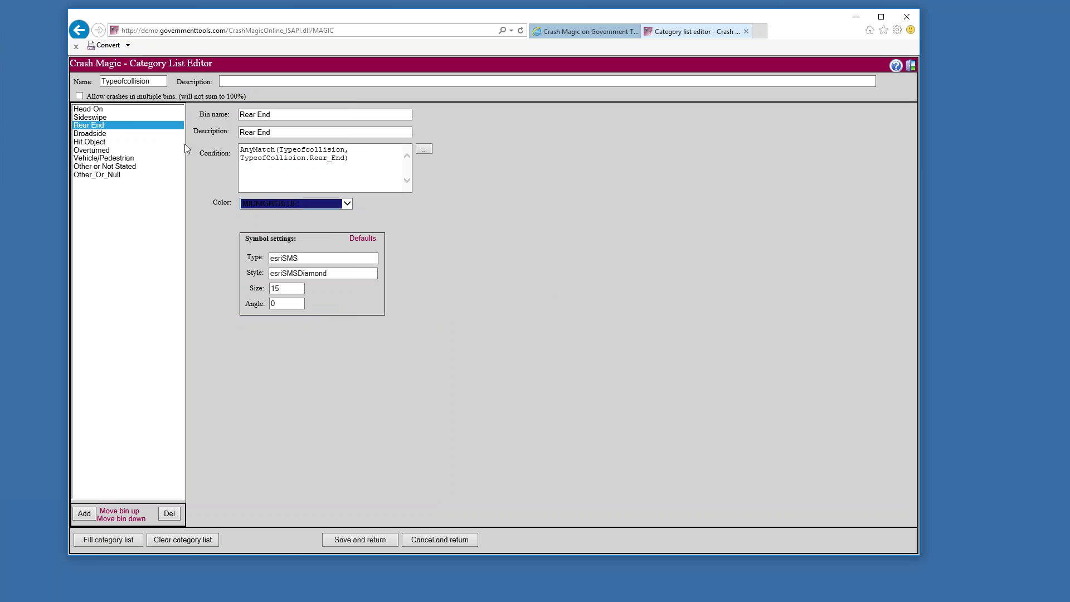
left_click(161, 133)
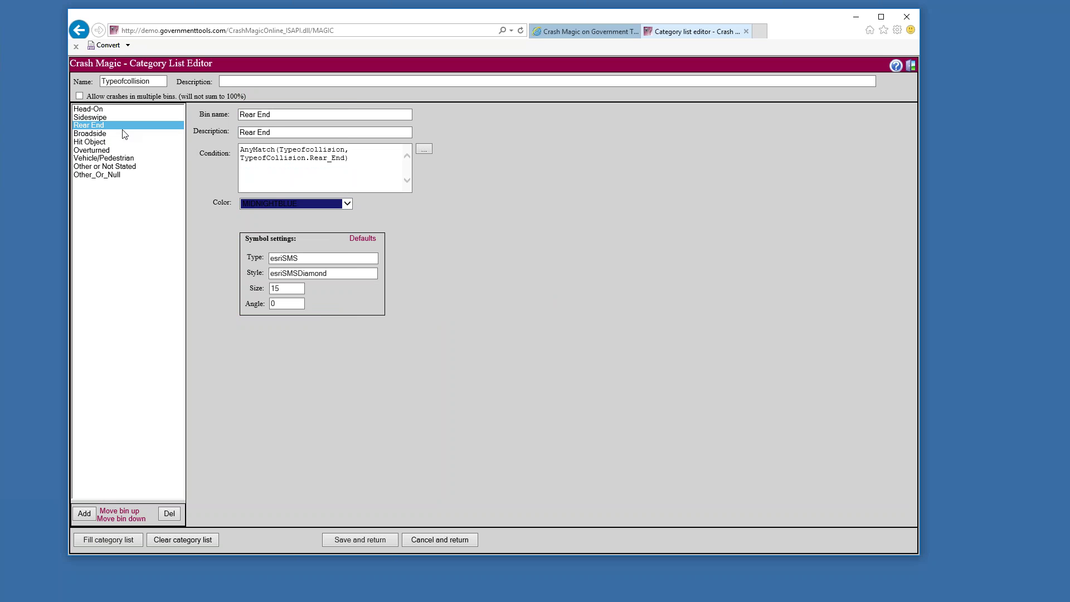
left_click(347, 204)
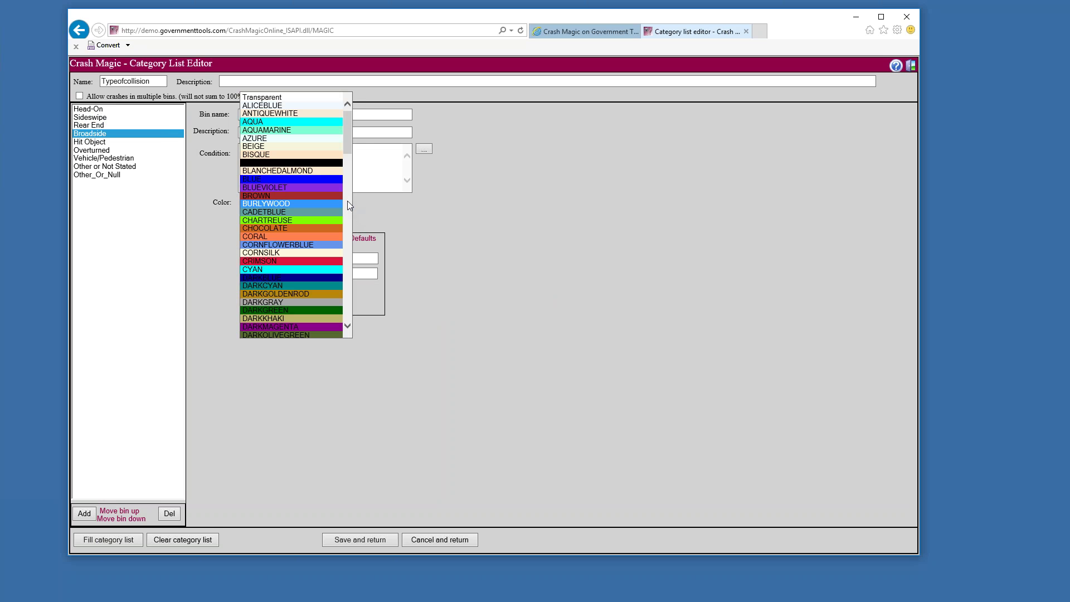
left_click(305, 191)
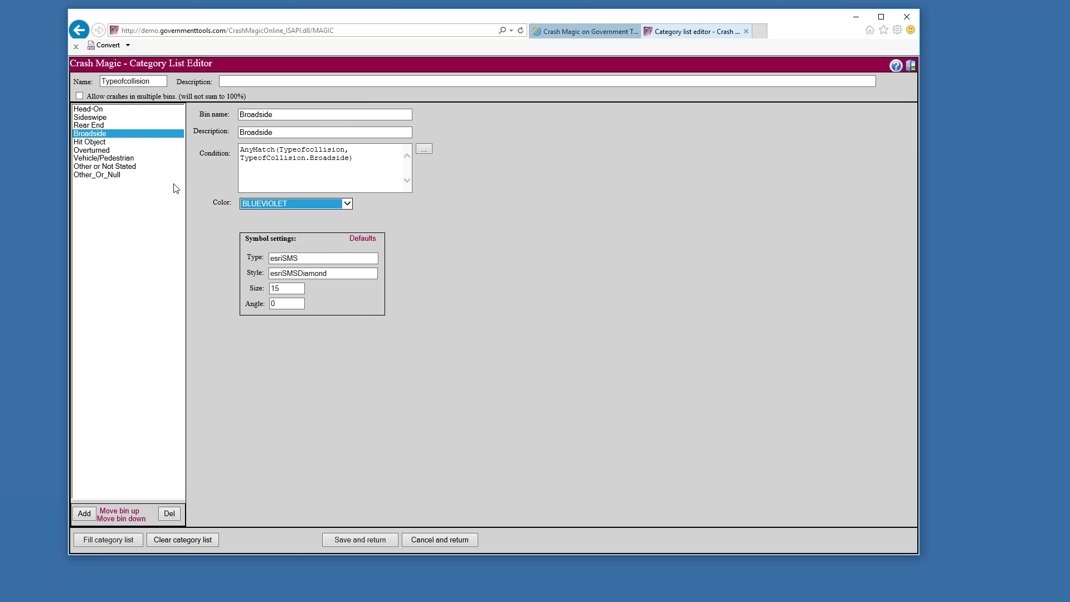
Colour Hit Object DODGERBLUE, Vehicle/Pedestrian LAVENDER and Other or Not Stated LIGHTSEAGREEN
left_click(106, 142)
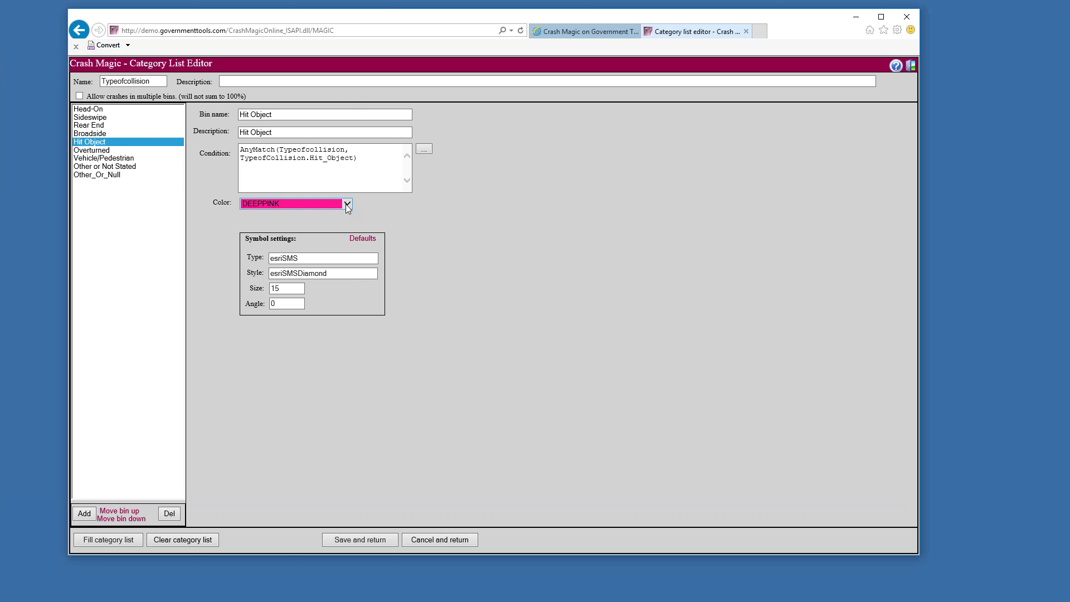
left_click(347, 205)
left_click(316, 228)
left_click(95, 150)
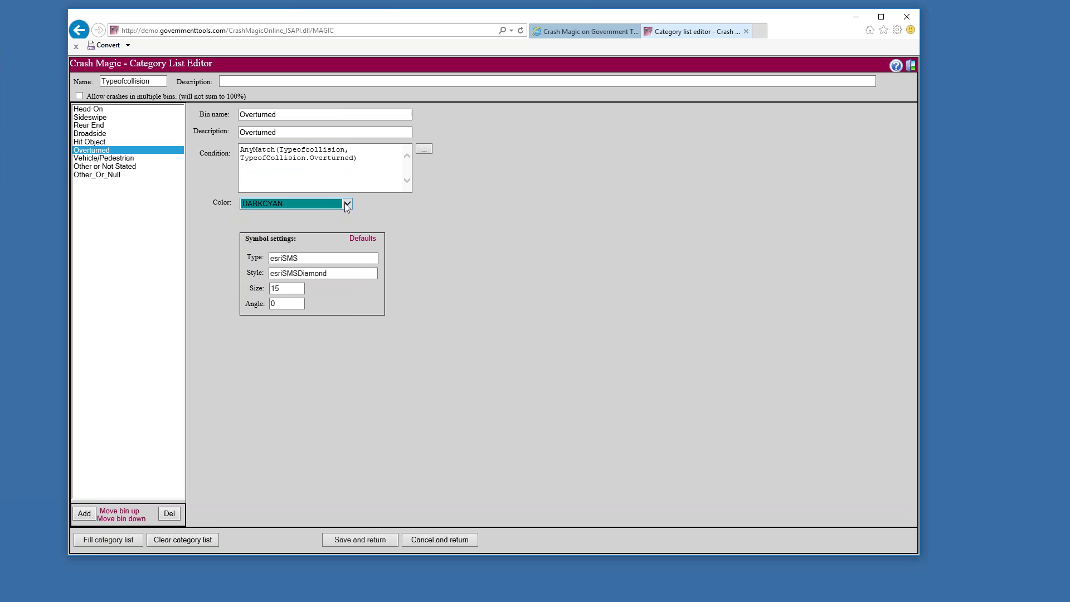
left_click(130, 160)
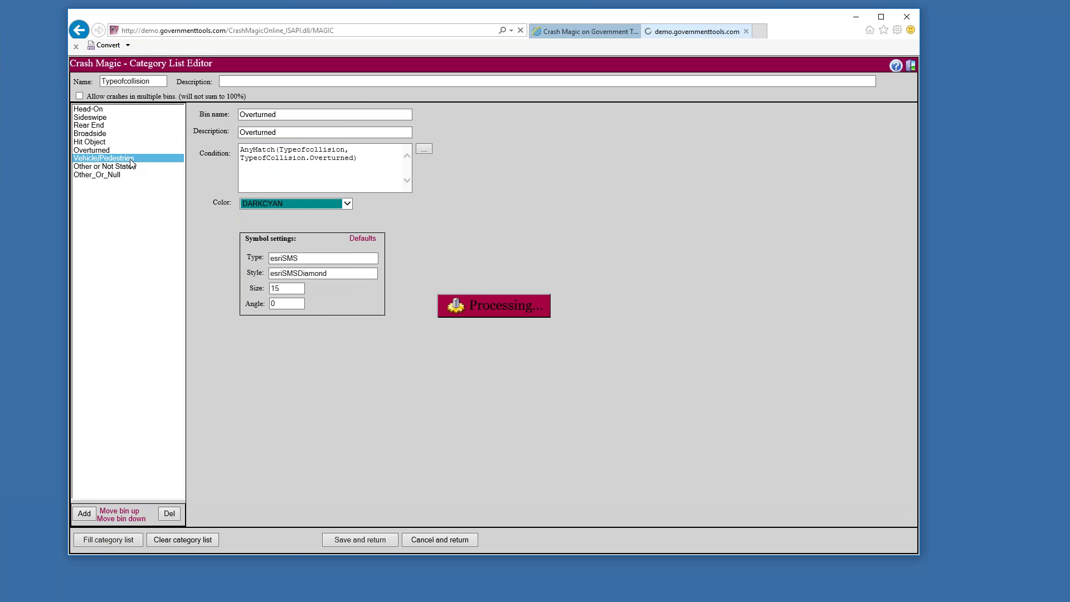
left_click(347, 203)
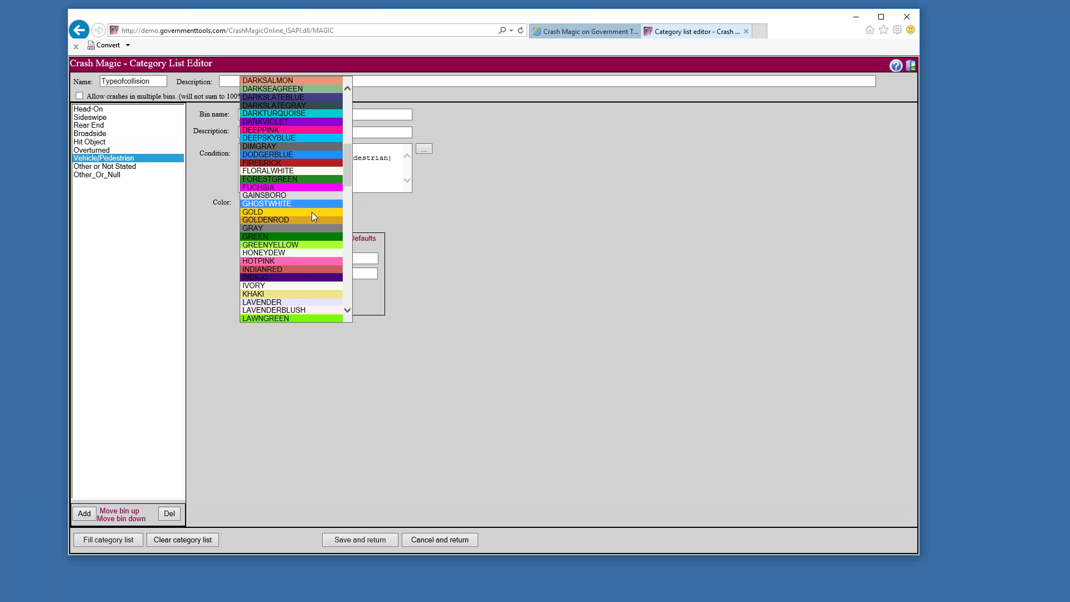
left_click(310, 302)
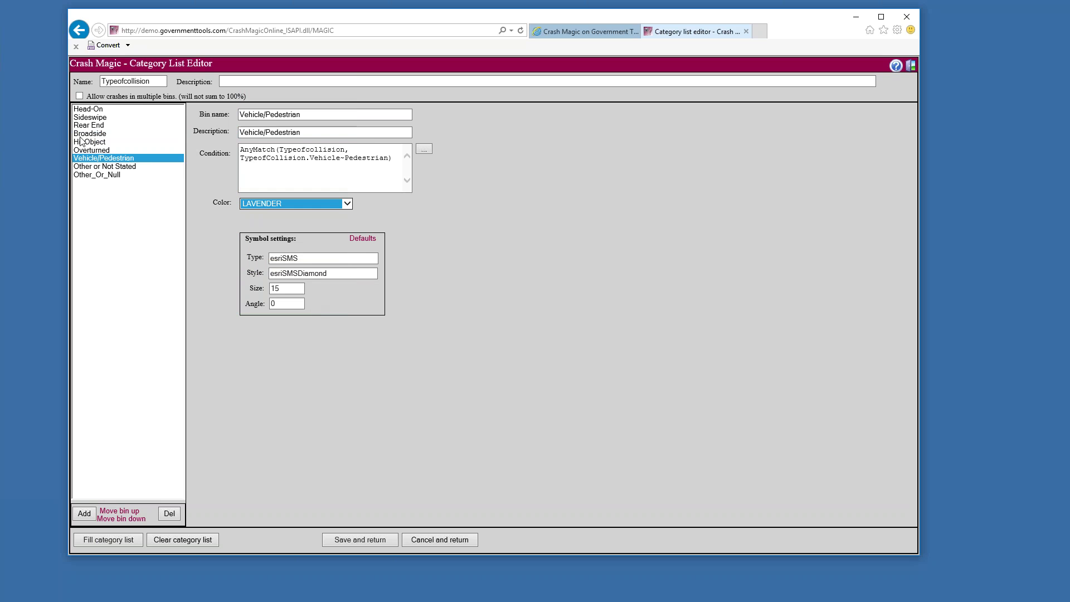
left_click(107, 167)
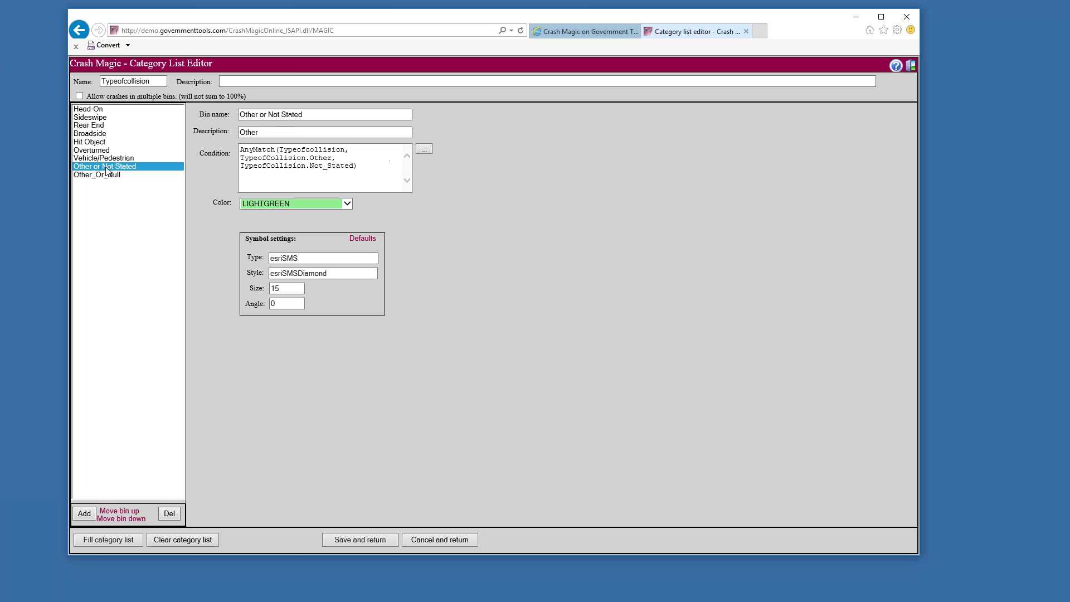
left_click(346, 203)
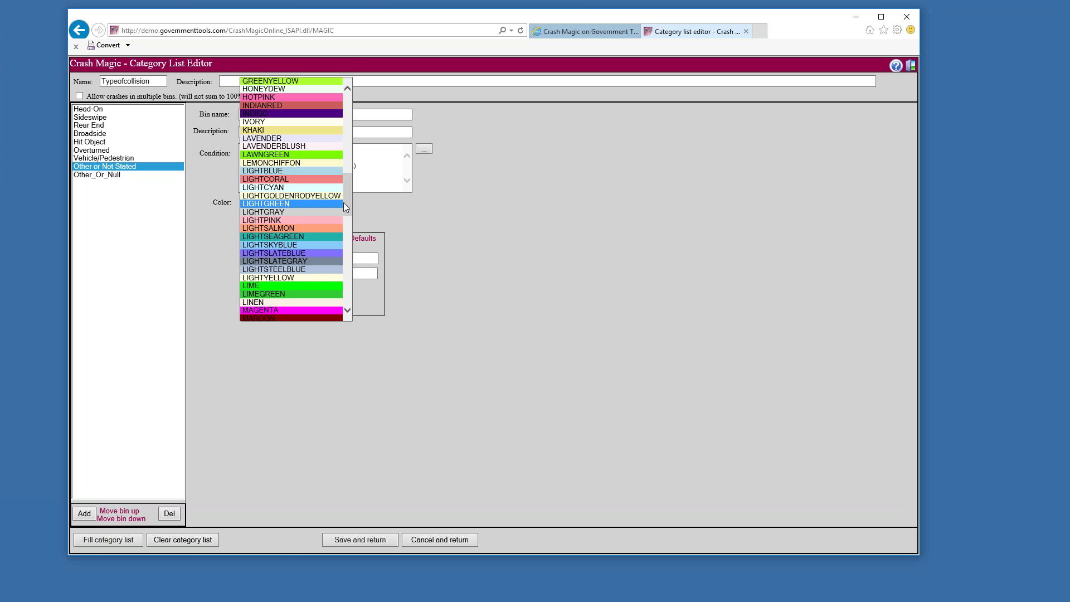
left_click(320, 236)
left_click(109, 175)
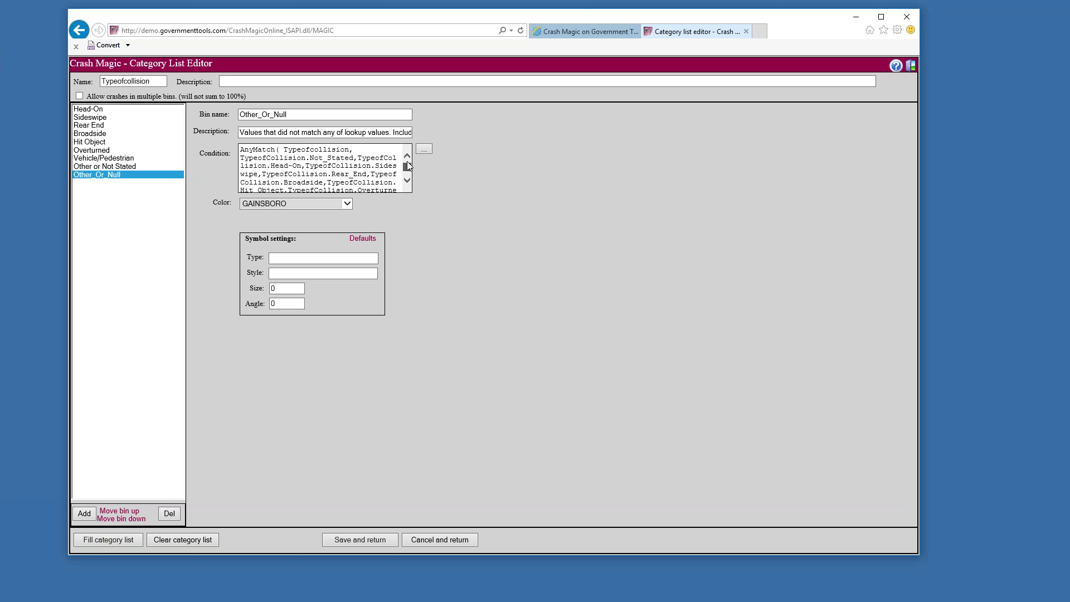
Apply default symbol settings to Other_Or_Null: type esriSMS, style esriSMSDiamond, size 15
left_click_drag(408, 166, 408, 167)
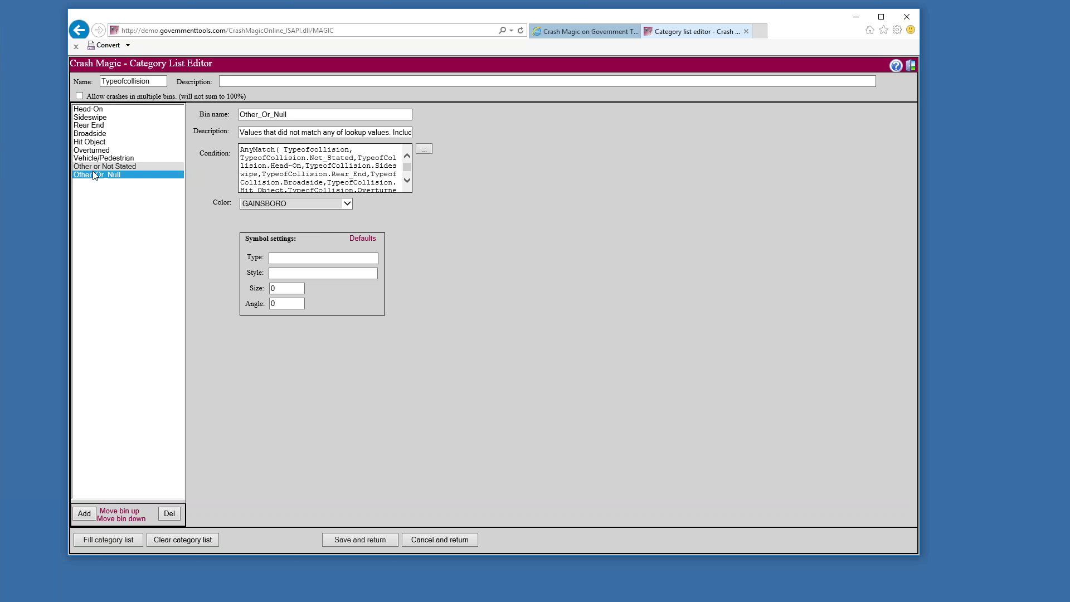
left_click(96, 174)
left_click_drag(312, 111, 189, 112)
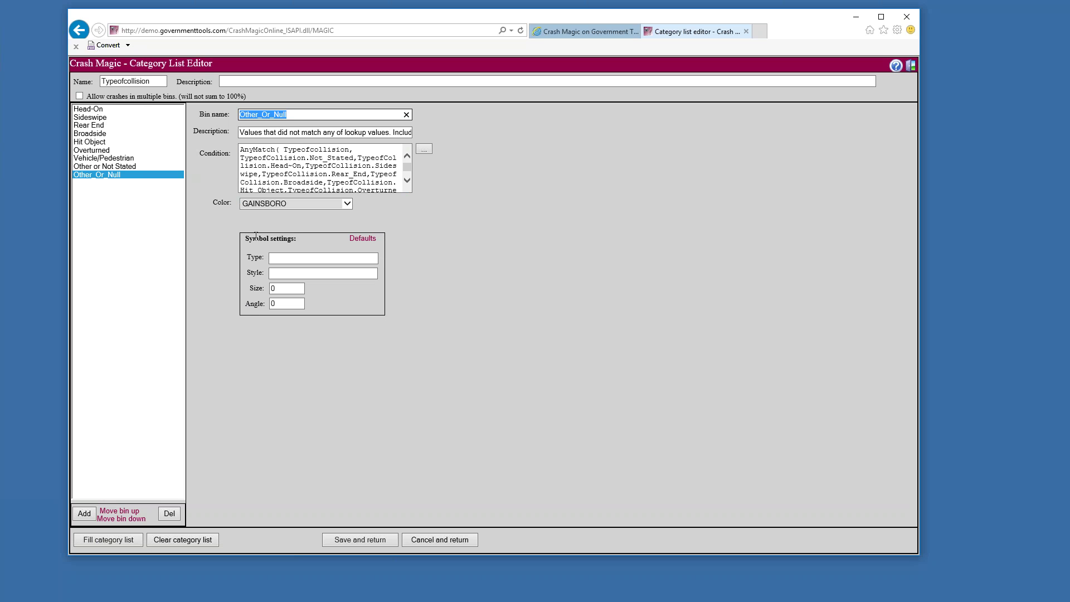
left_click(278, 257)
left_click(356, 244)
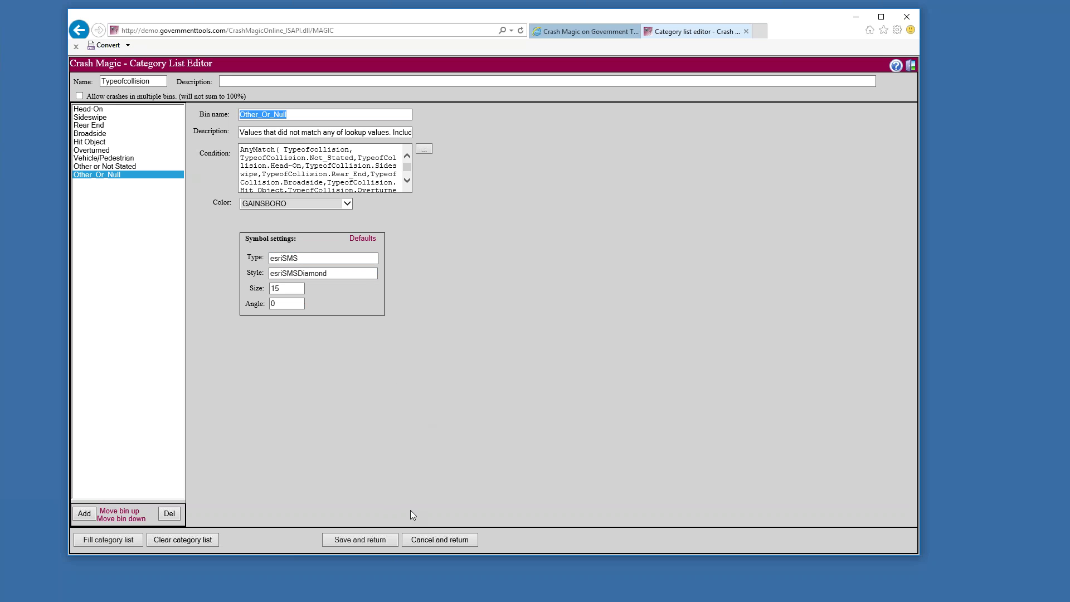
Save the list, rename it 'Type of collision', and chart collisions by it, led by 7 Rear End
left_click(365, 540)
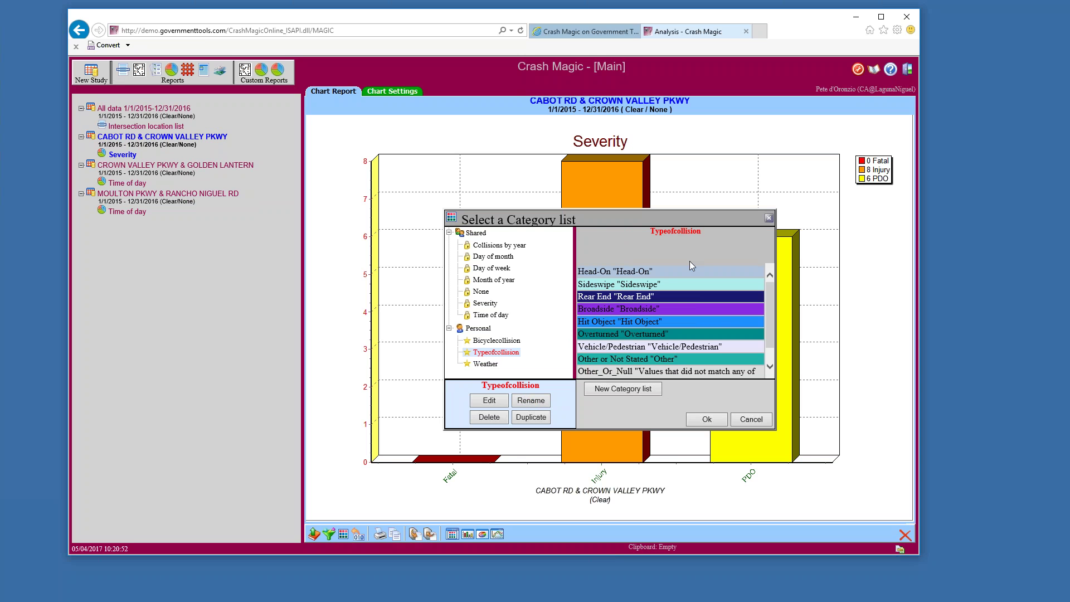
left_click(527, 401)
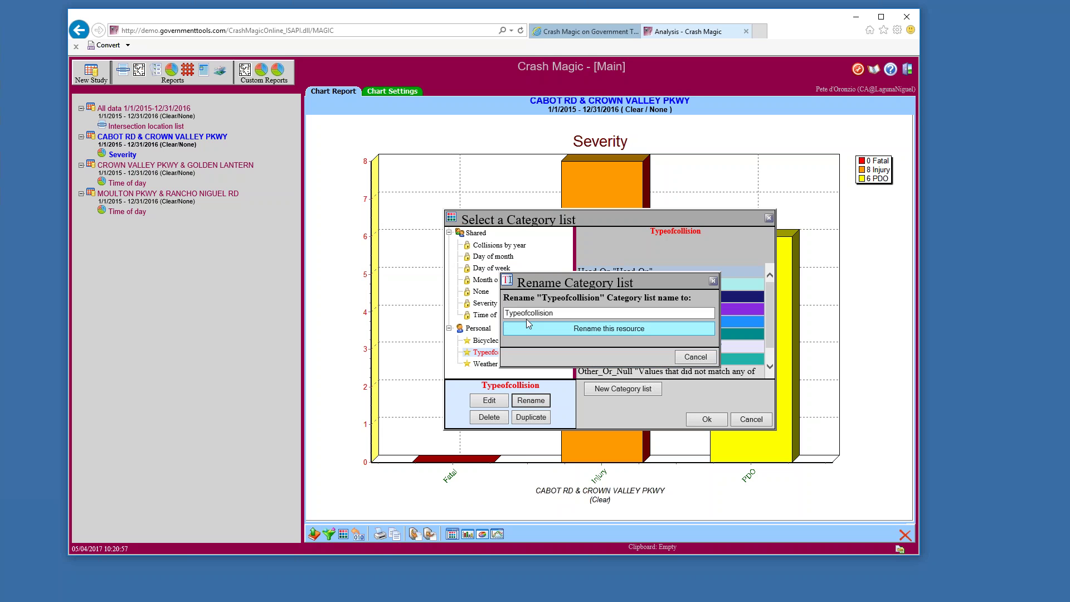
key("Right")
key("Right")
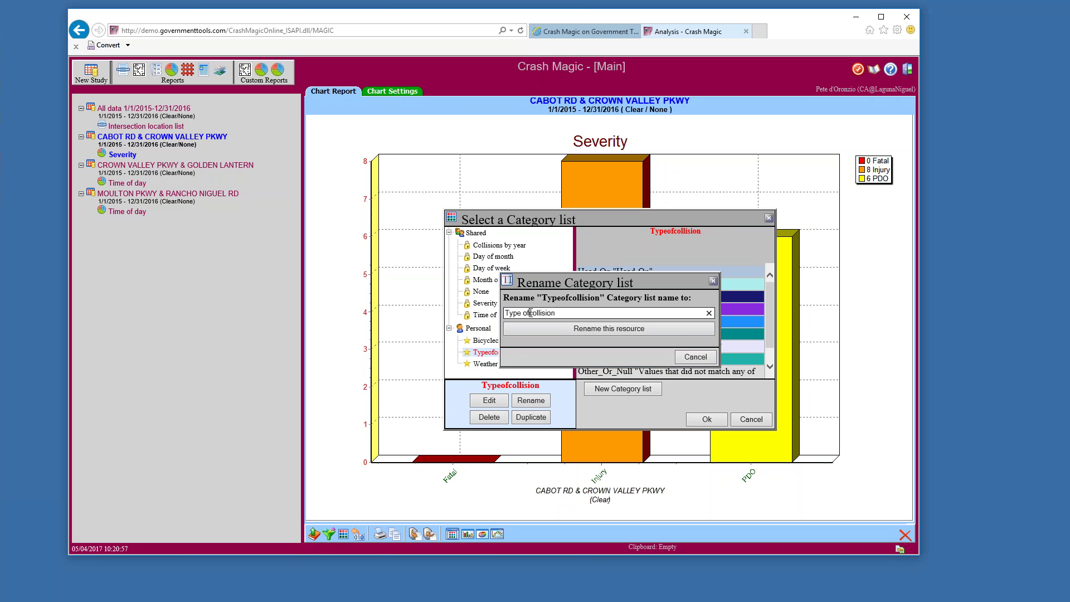
left_click(601, 329)
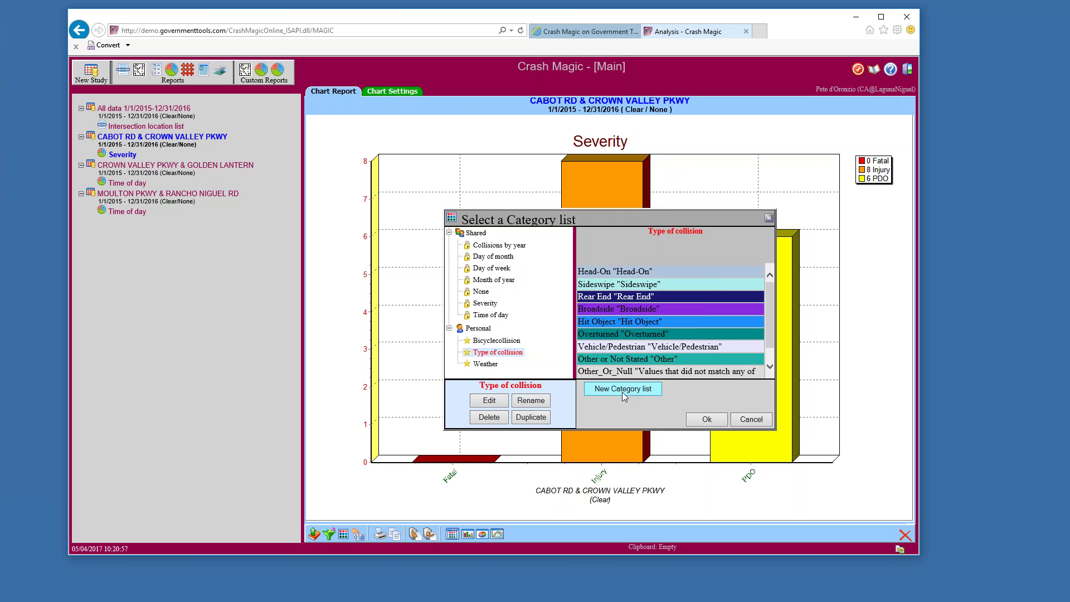
left_click(707, 419)
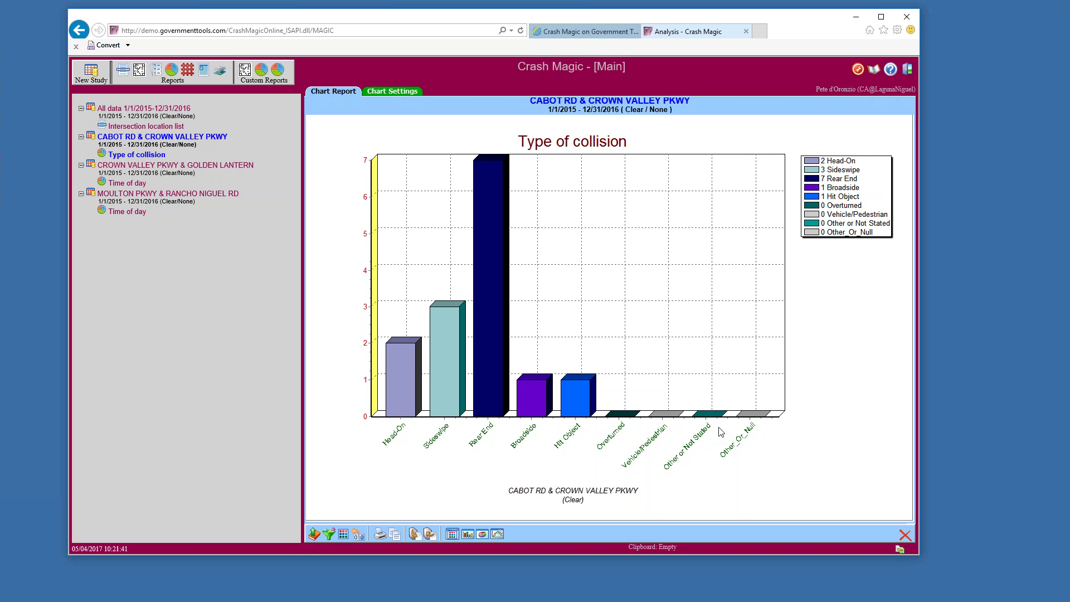
left_click(482, 535)
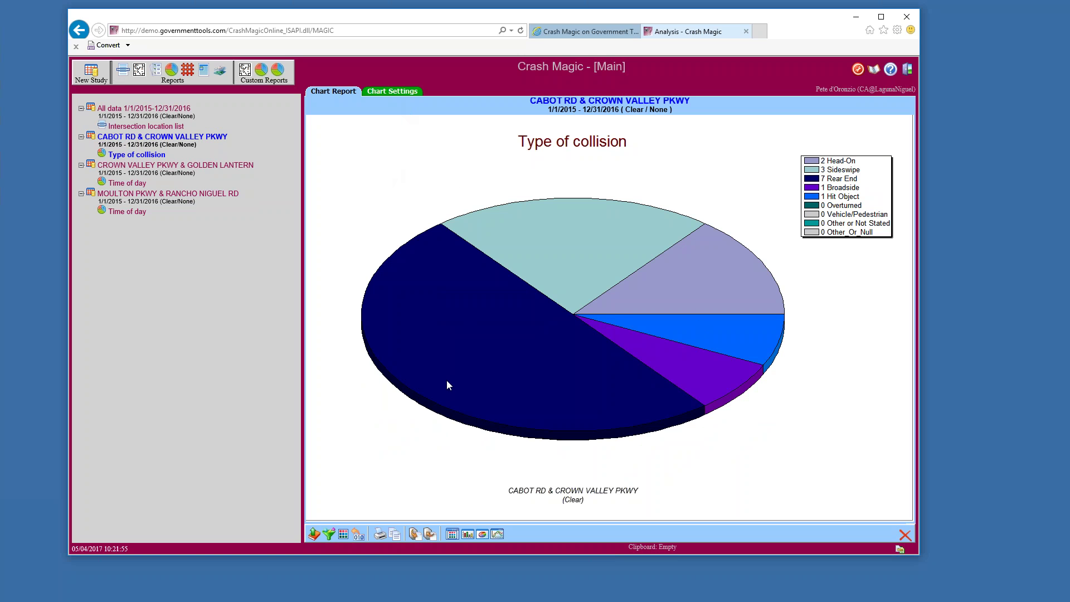
left_click(452, 534)
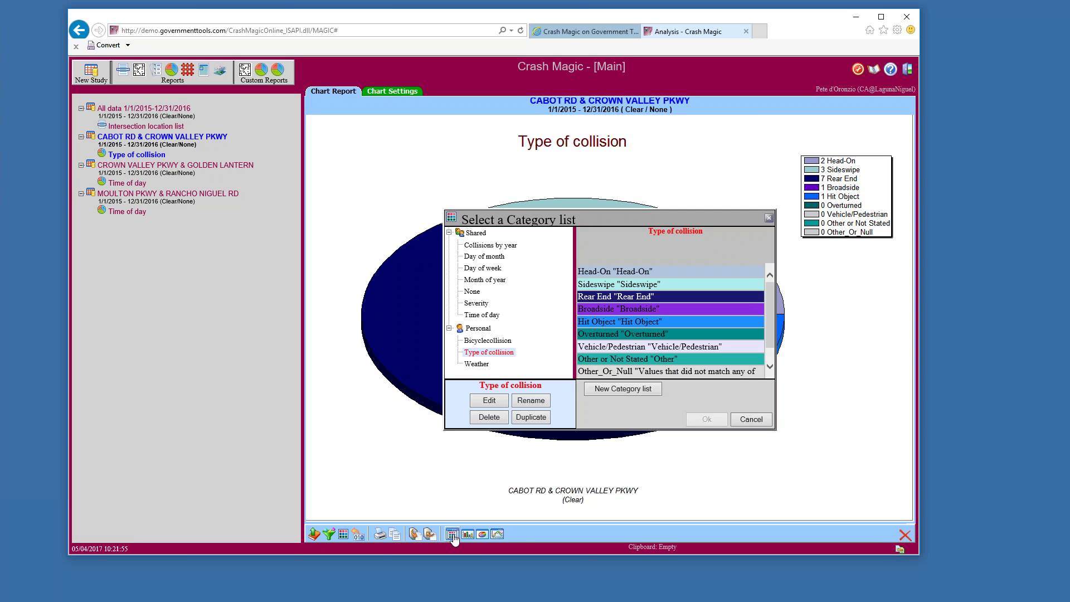
left_click(751, 419)
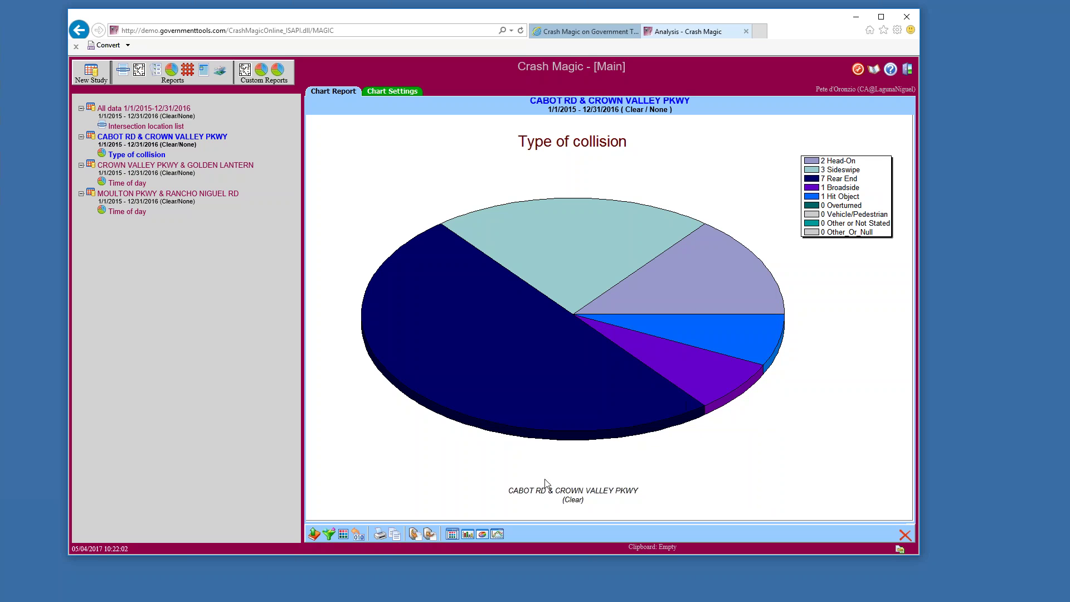
left_click(466, 536)
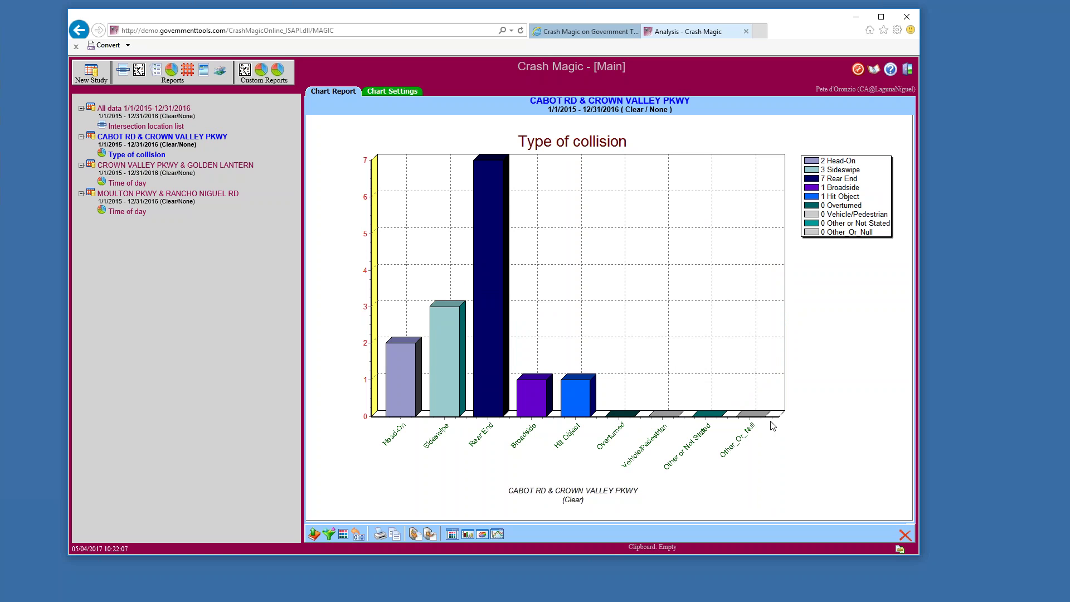
Hide empty collision types and display the Type of collision chart as a 3D pie
left_click(378, 94)
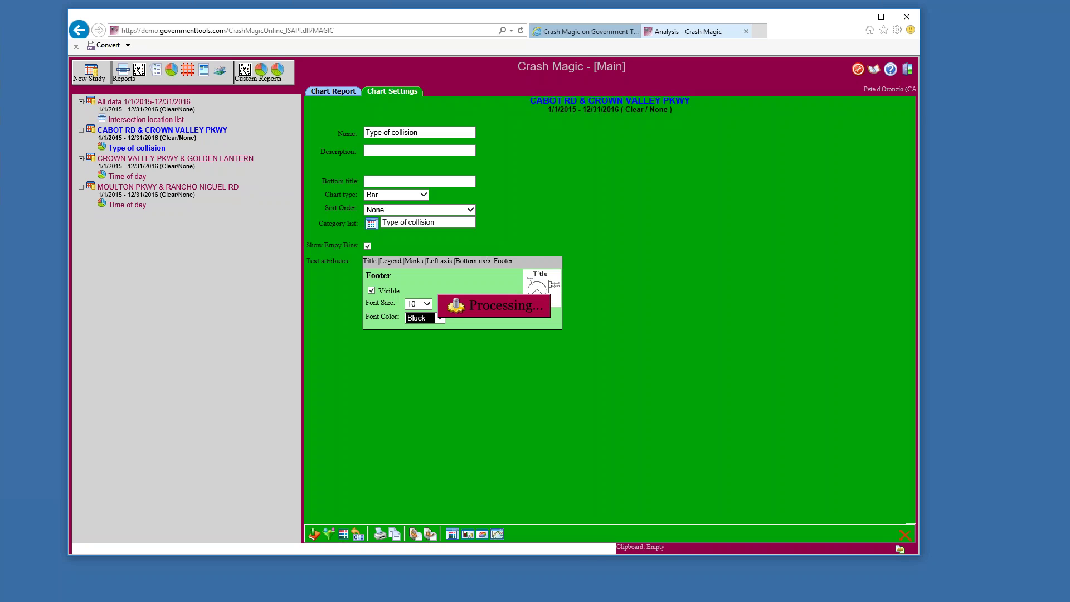
left_click(368, 246)
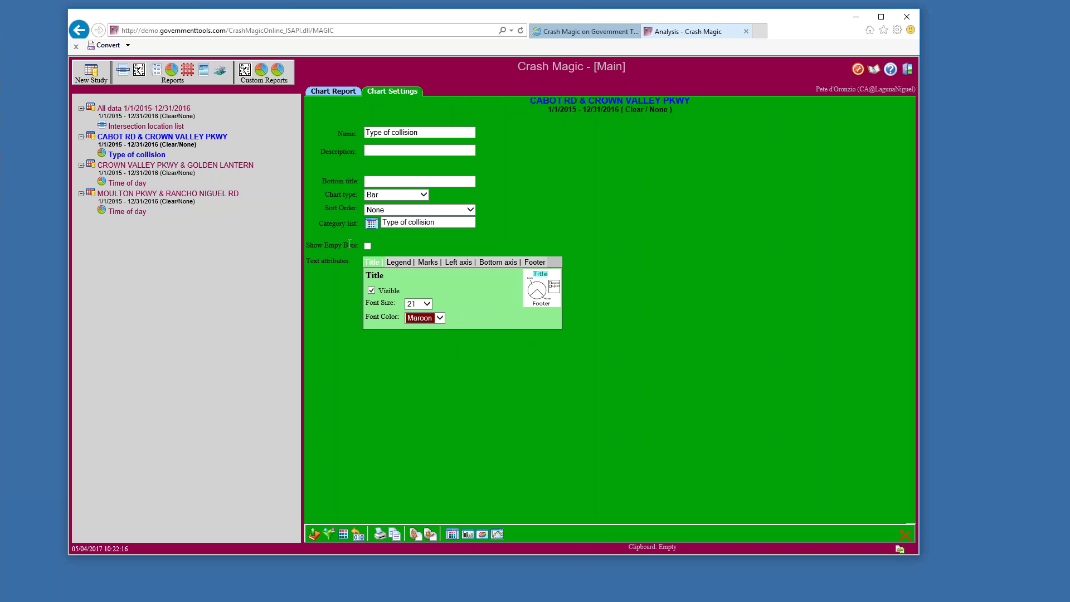
left_click_drag(311, 241, 331, 101)
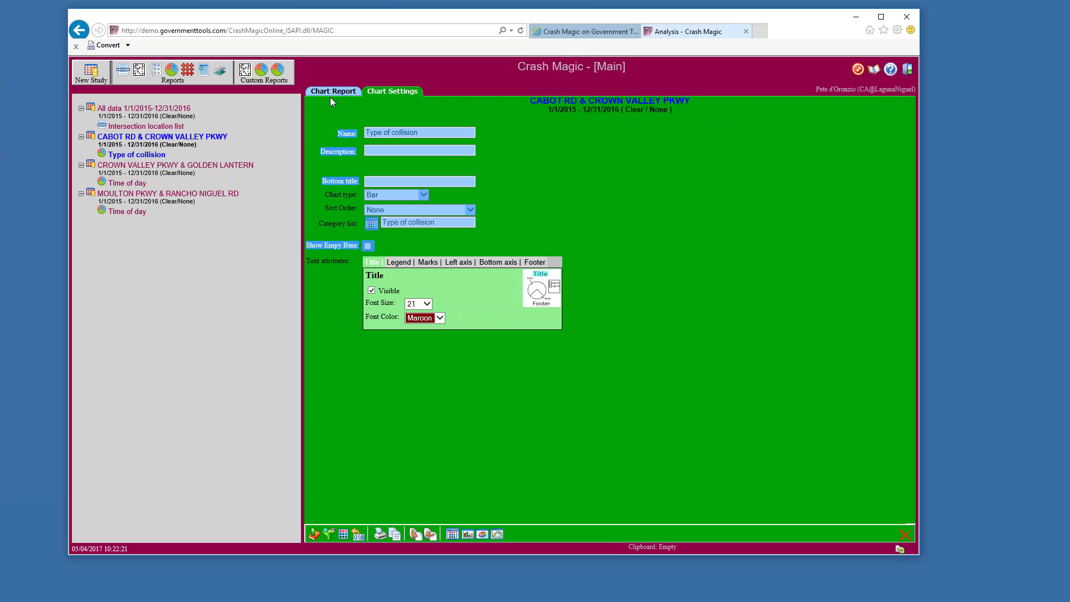
left_click(331, 92)
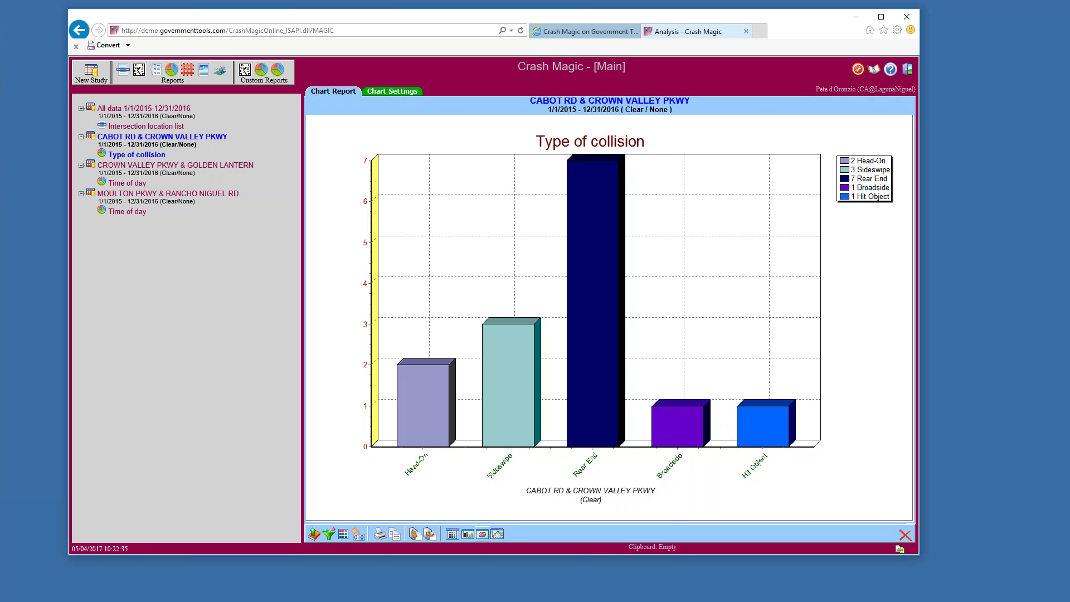
left_click(483, 535)
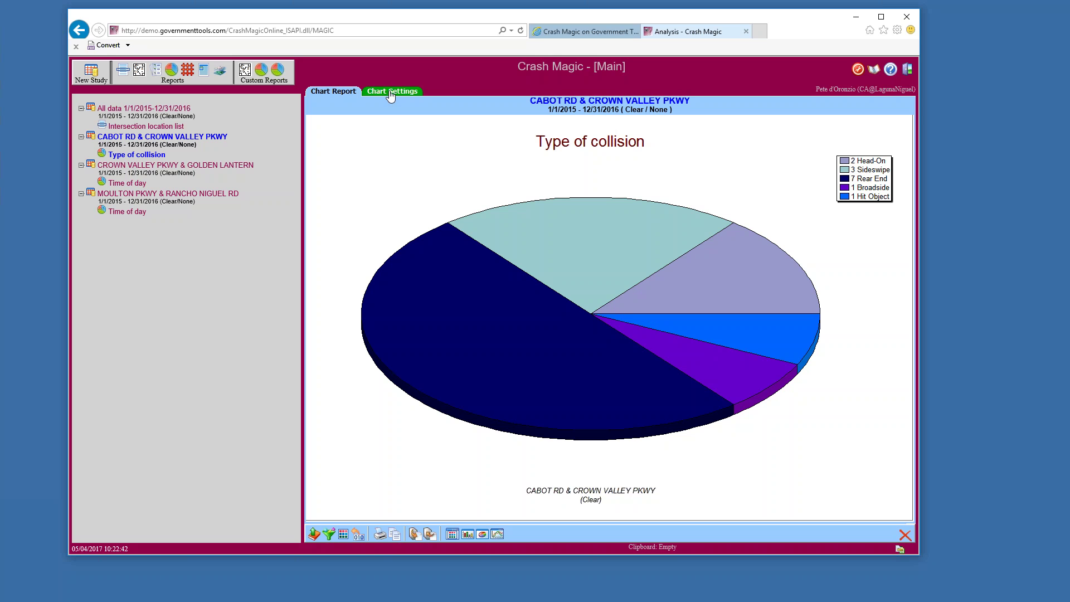
Make the Marks text visible so each pie slice shows its type and percentage
left_click(391, 93)
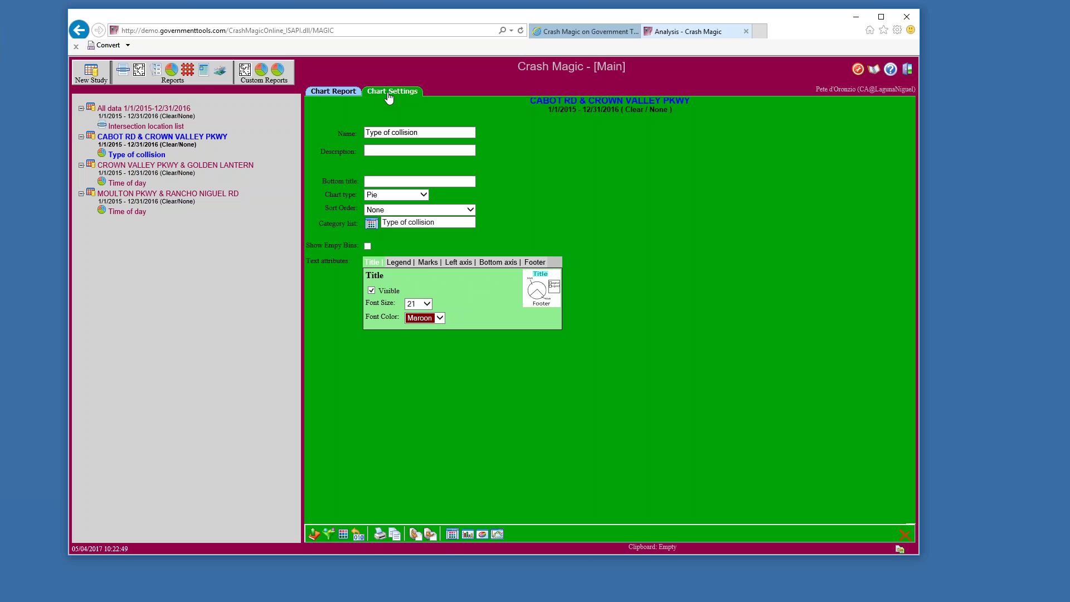
left_click(427, 262)
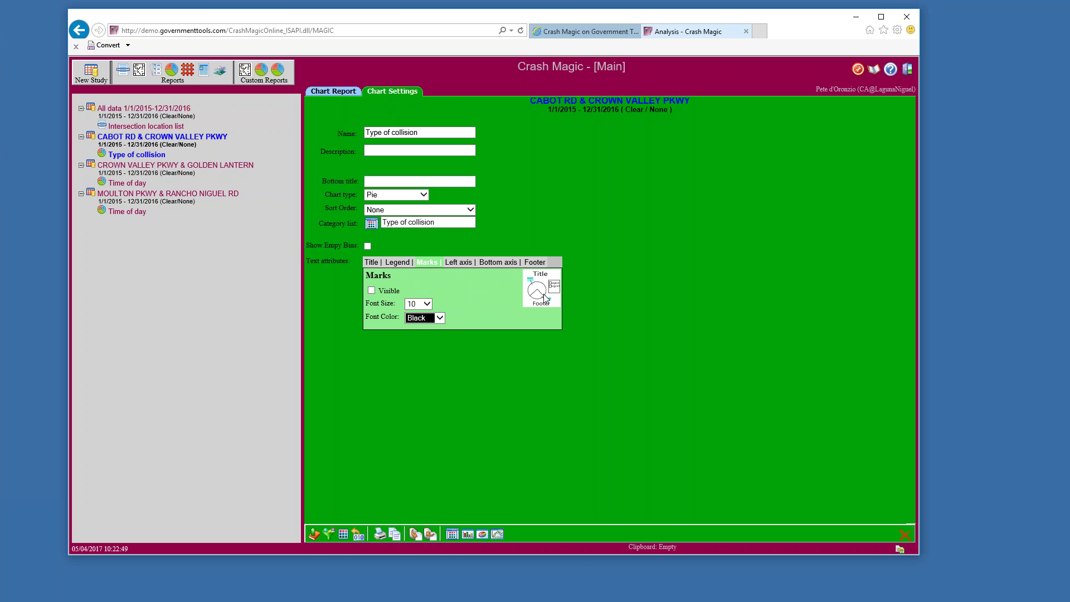
left_click(371, 291)
left_click(329, 92)
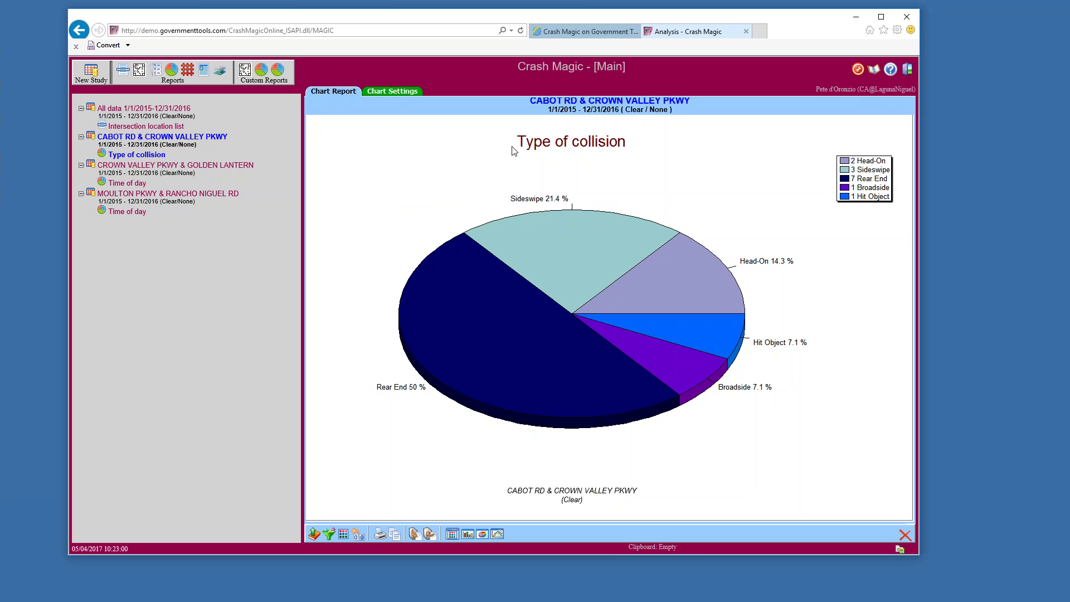
Show empty collision categories in the pie, then hide them again to leave five slices
left_click(404, 91)
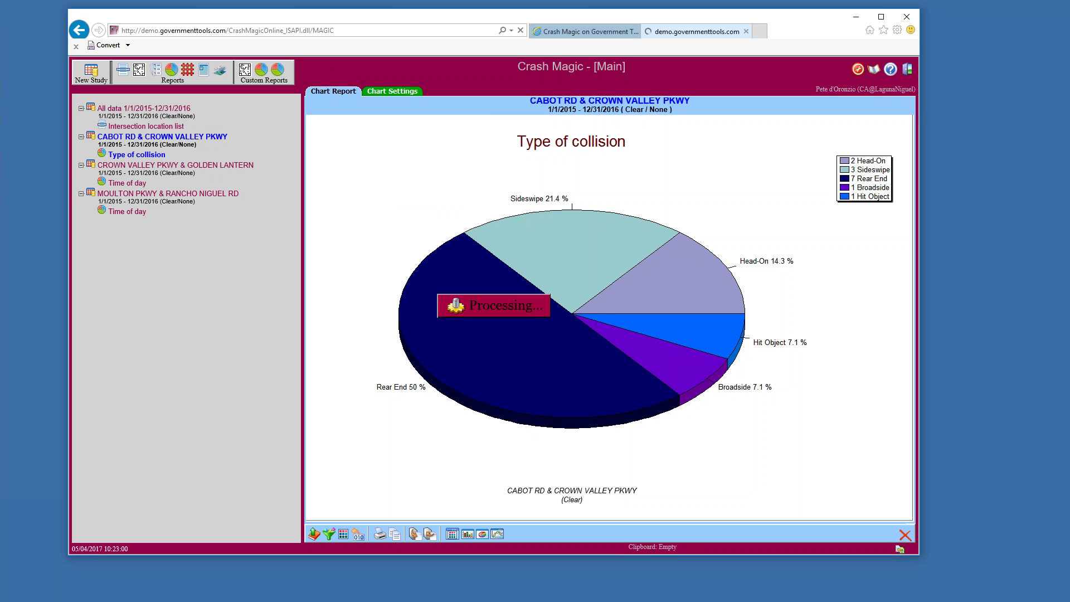
left_click(368, 247)
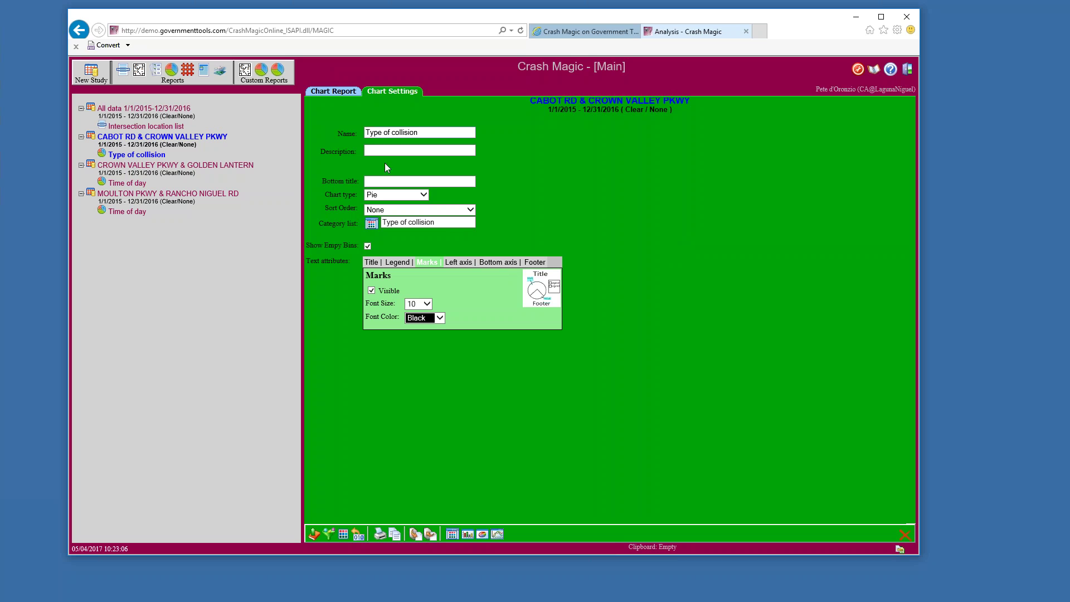
left_click(323, 95)
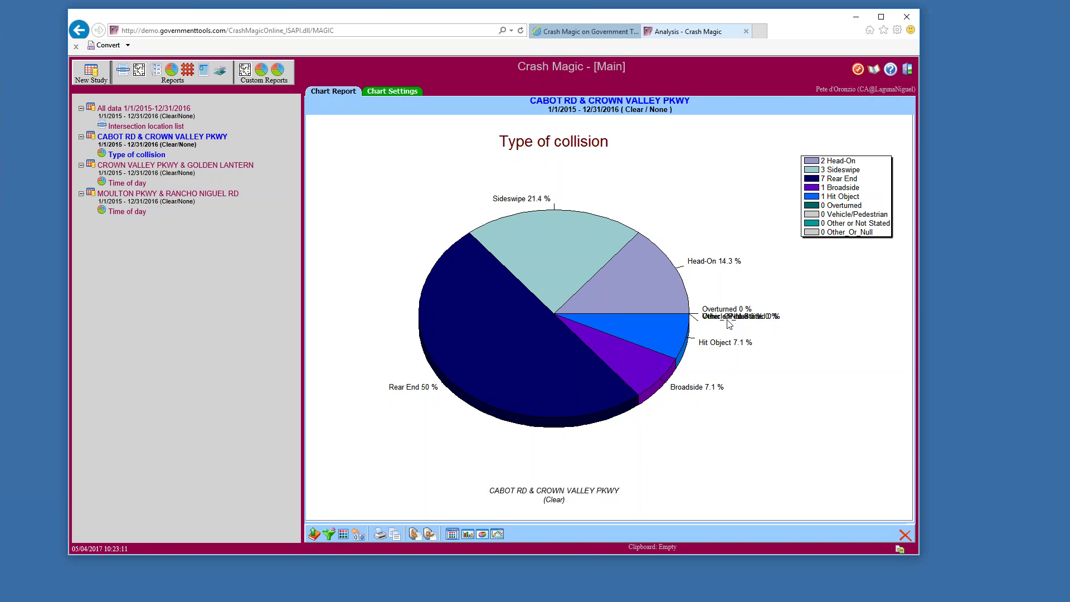
left_click(380, 92)
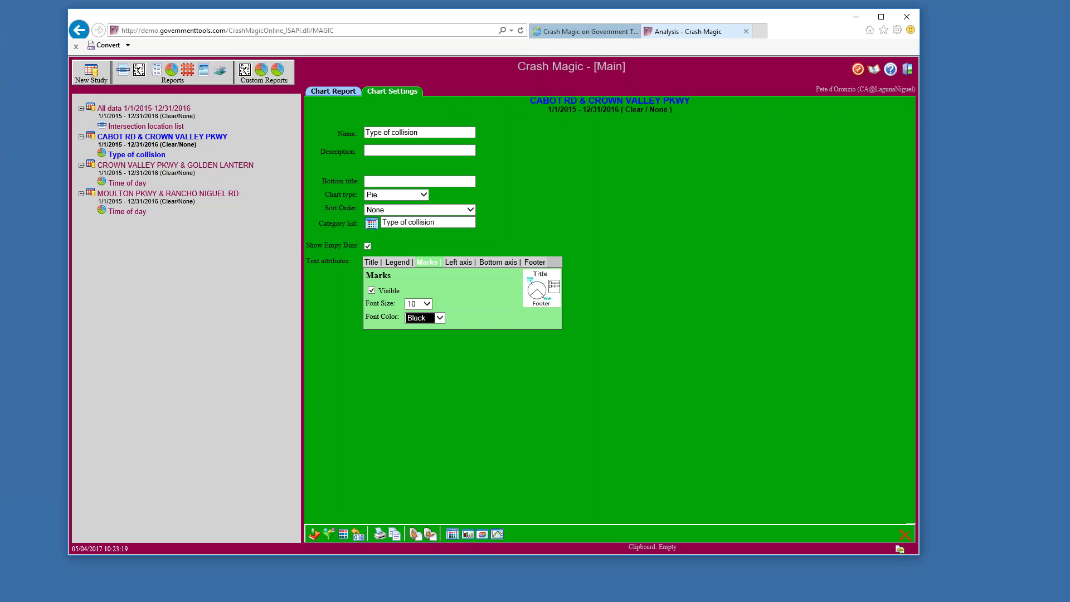
left_click(367, 245)
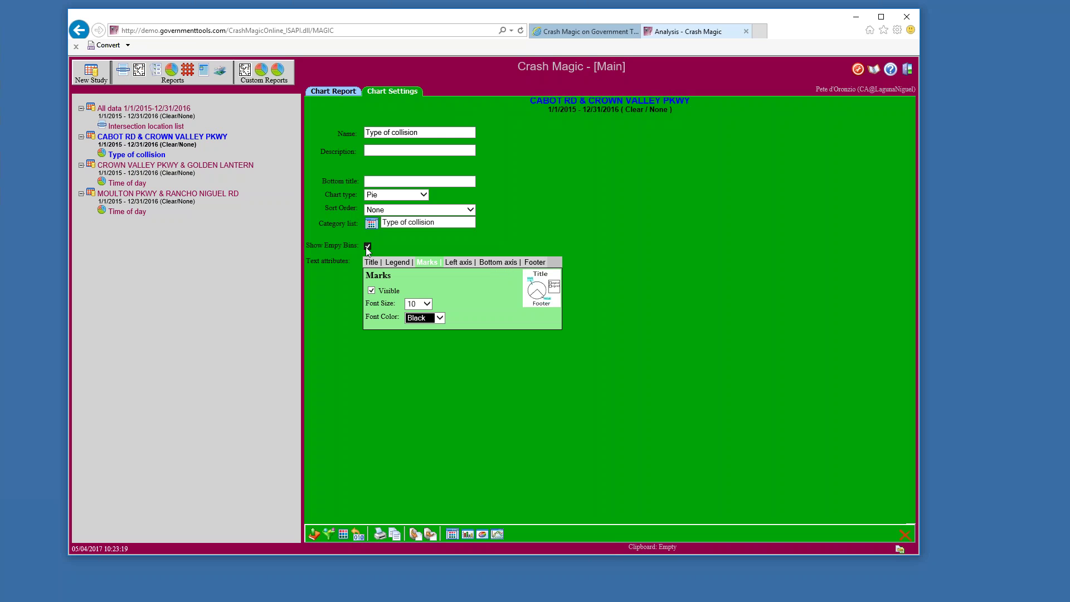
left_click(332, 93)
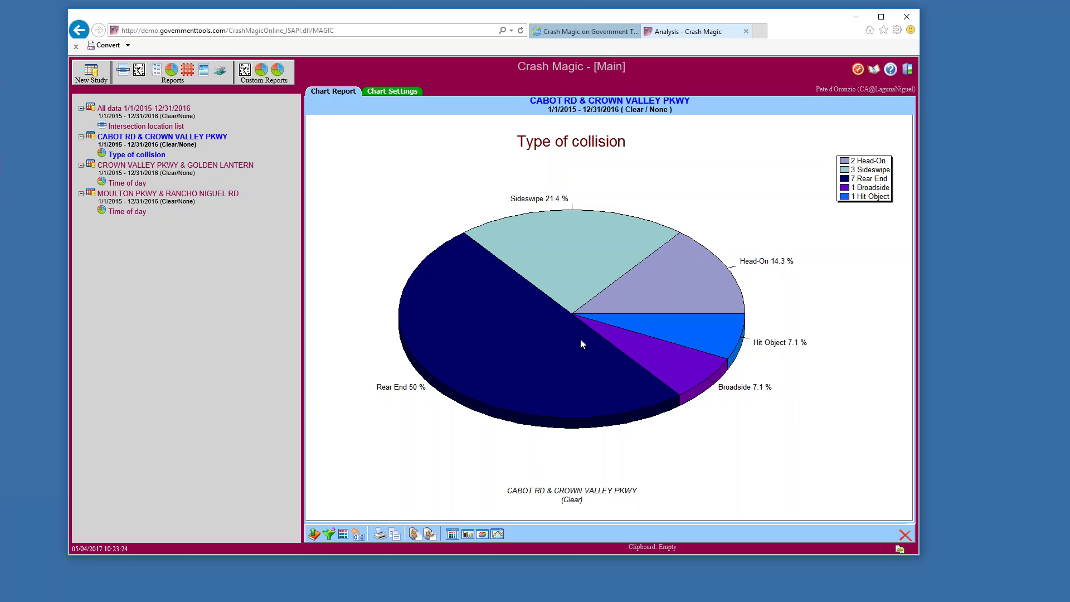
Sort the chart categories by Count and switch the chart to 3D bars
left_click(398, 93)
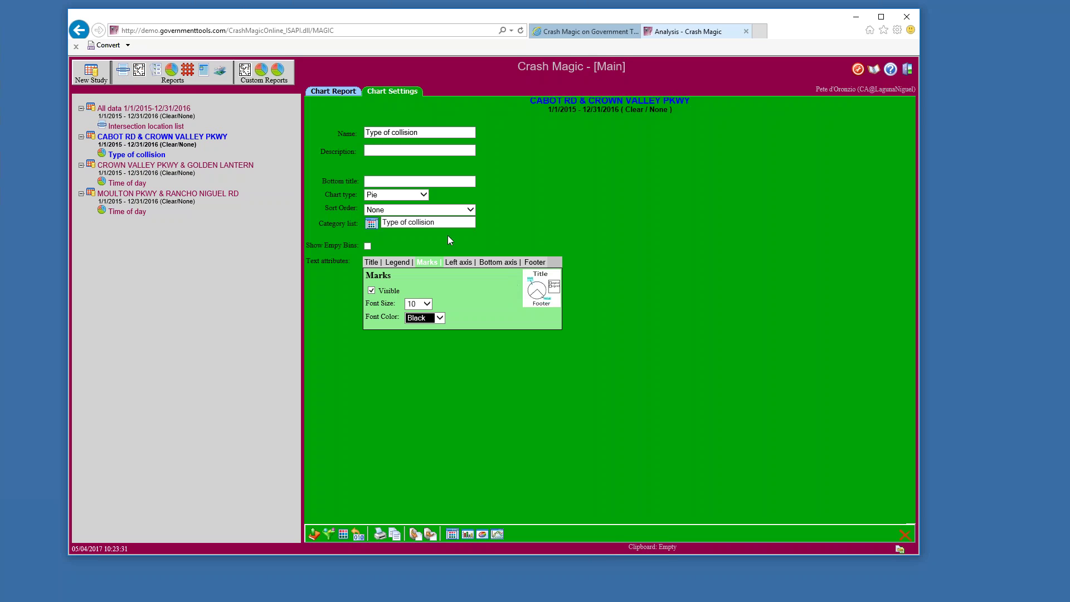
left_click(471, 211)
left_click(468, 212)
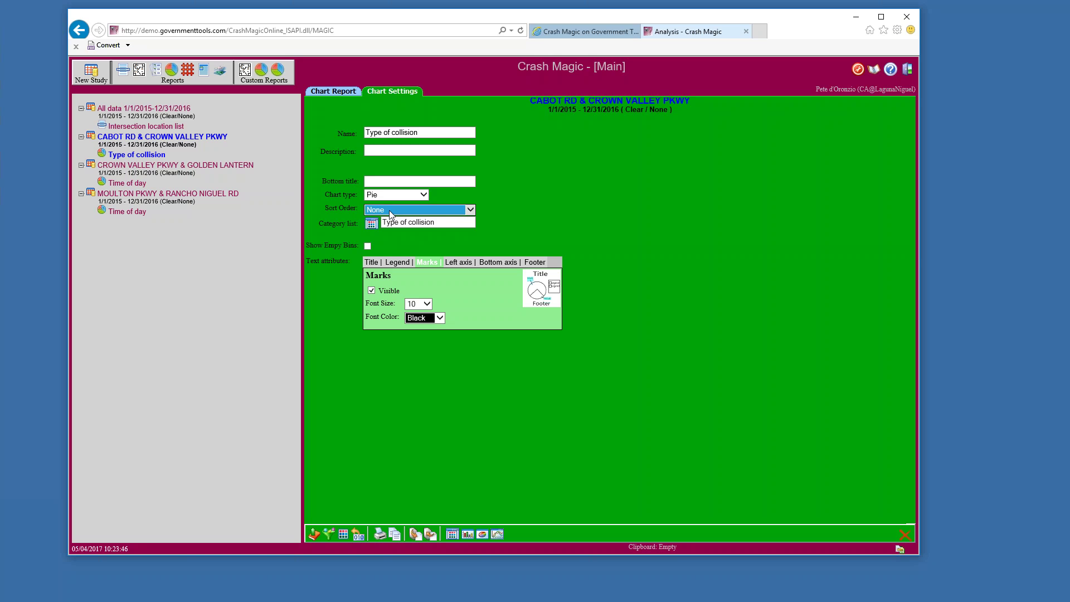
left_click(415, 217)
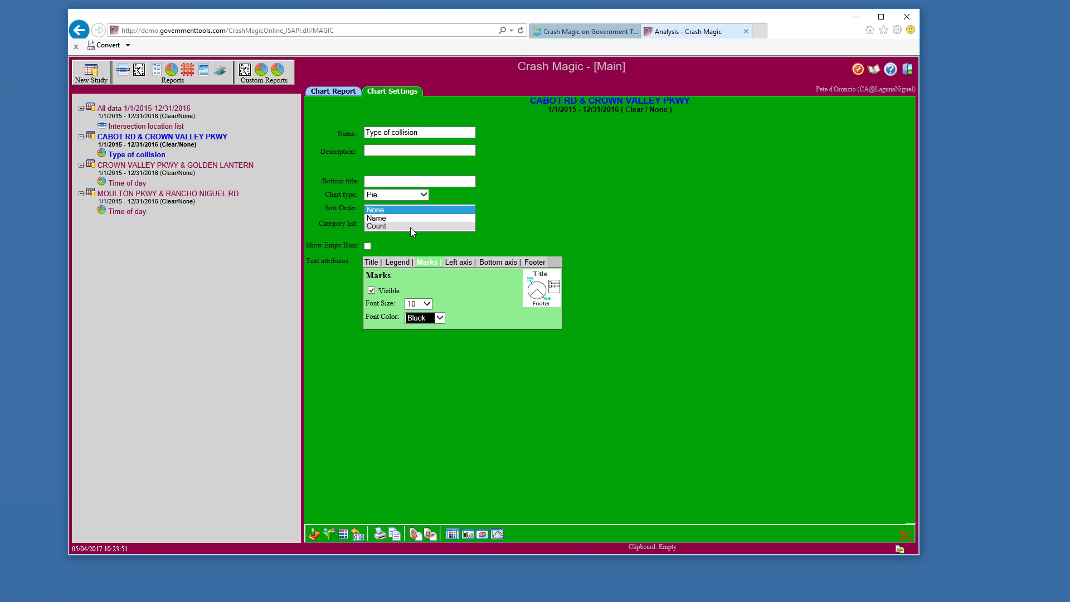
left_click(410, 227)
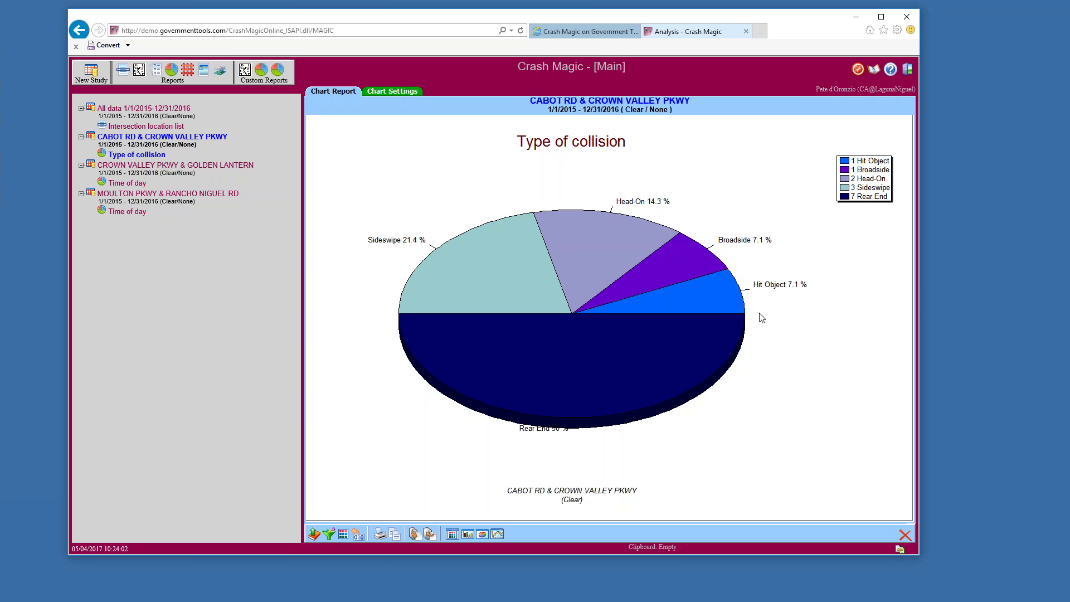
left_click(467, 534)
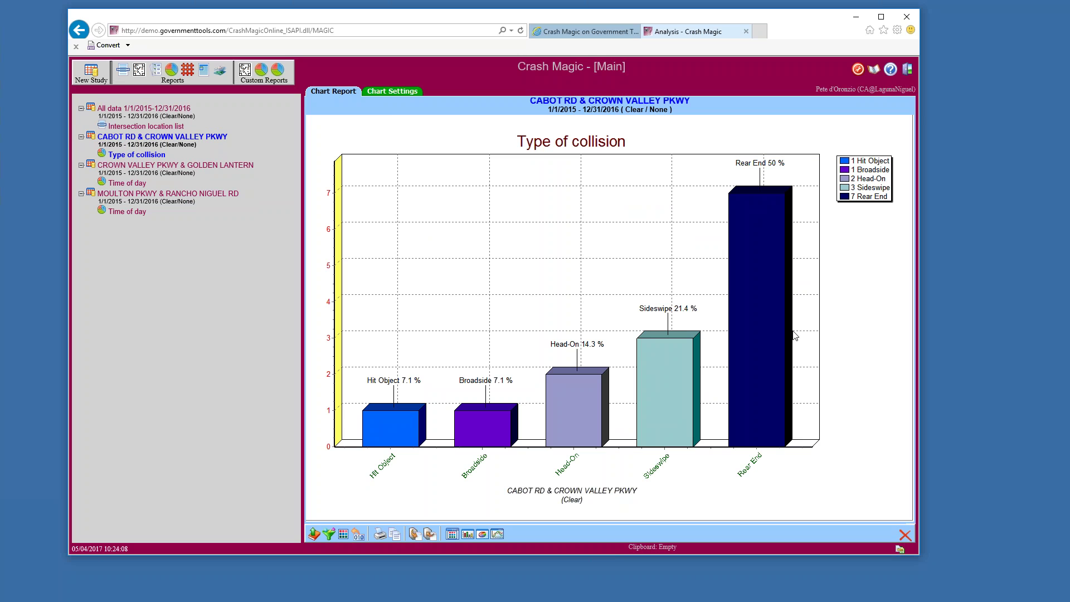
Change the chart's Sort Order to Name
left_click(392, 92)
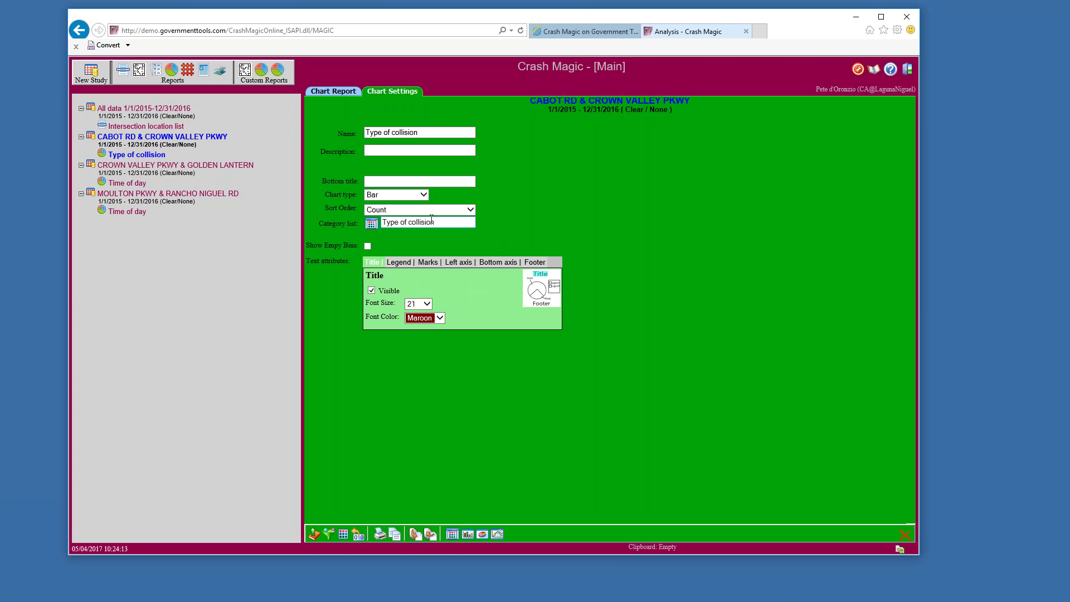
left_click(423, 211)
left_click(412, 209)
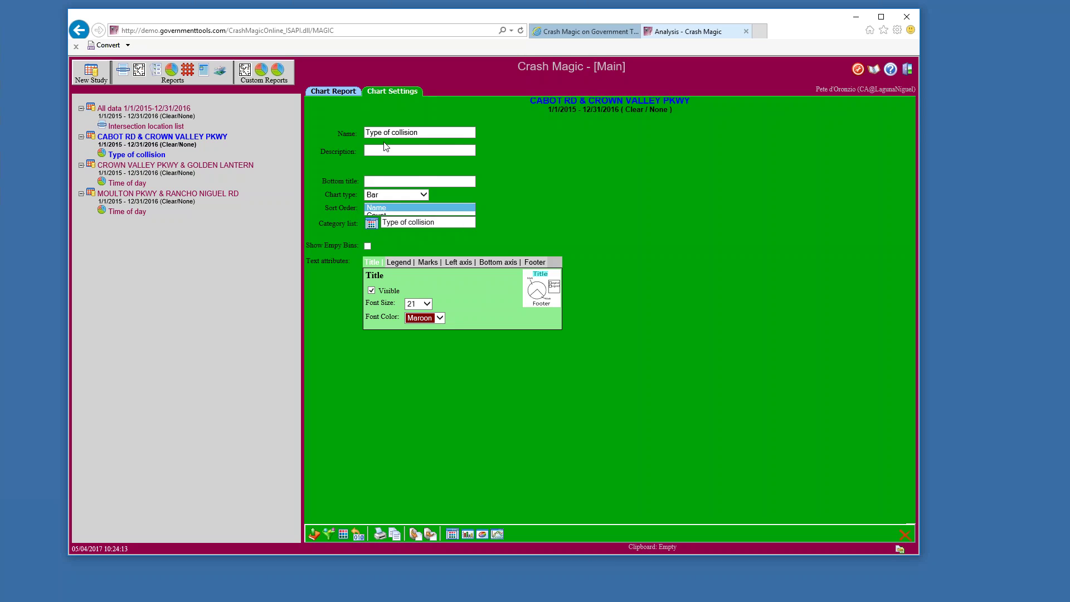
Redraw the bars sorted by name and highlight the header's date range, filter and category names
left_click(333, 92)
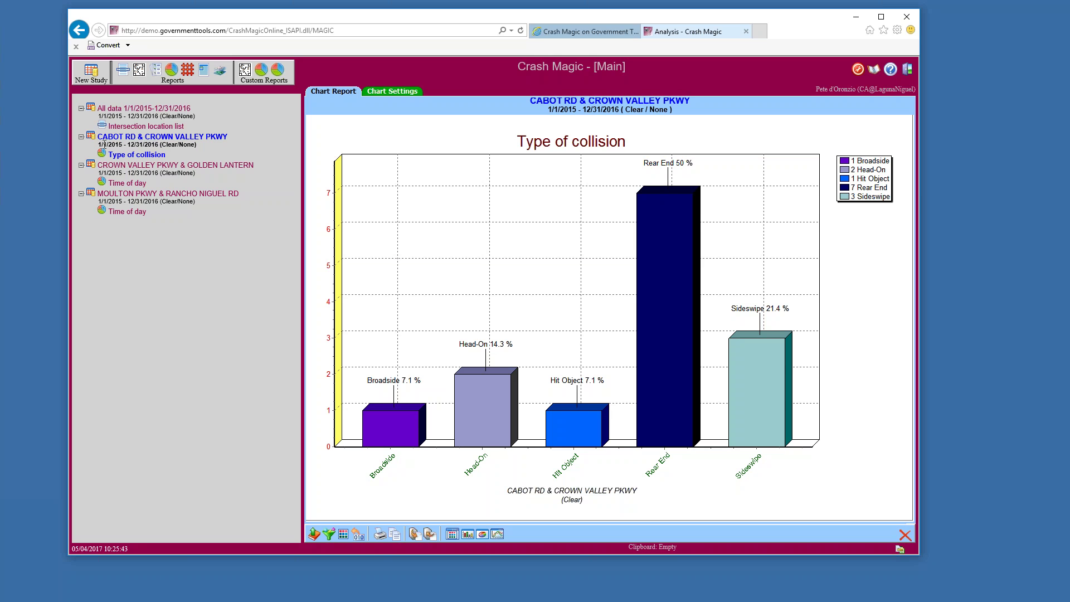
left_click_drag(100, 143, 195, 144)
left_click_drag(548, 110, 614, 108)
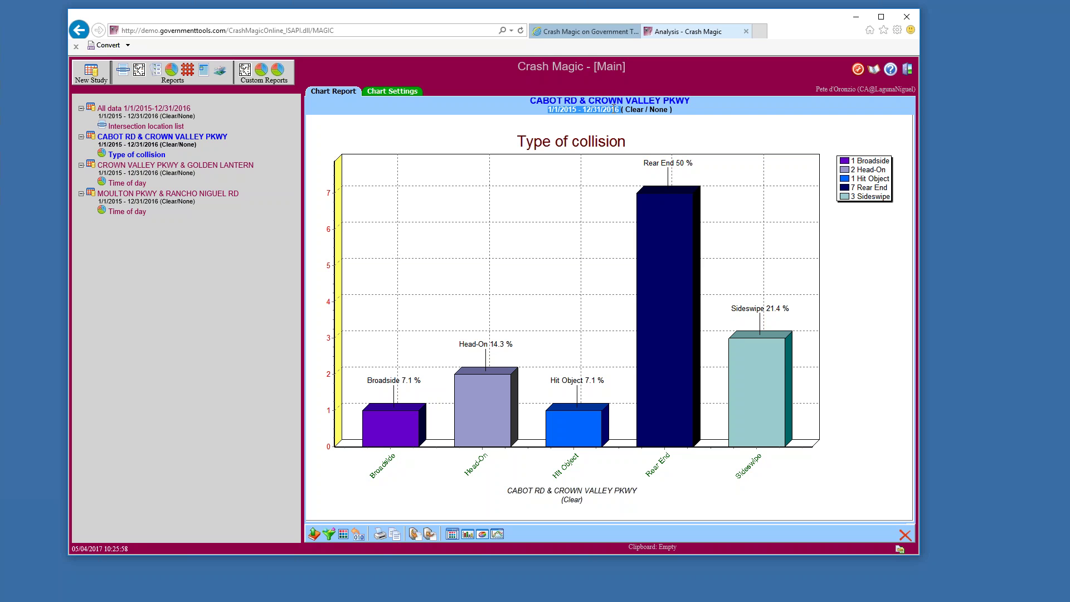
double_click(631, 109)
double_click(659, 109)
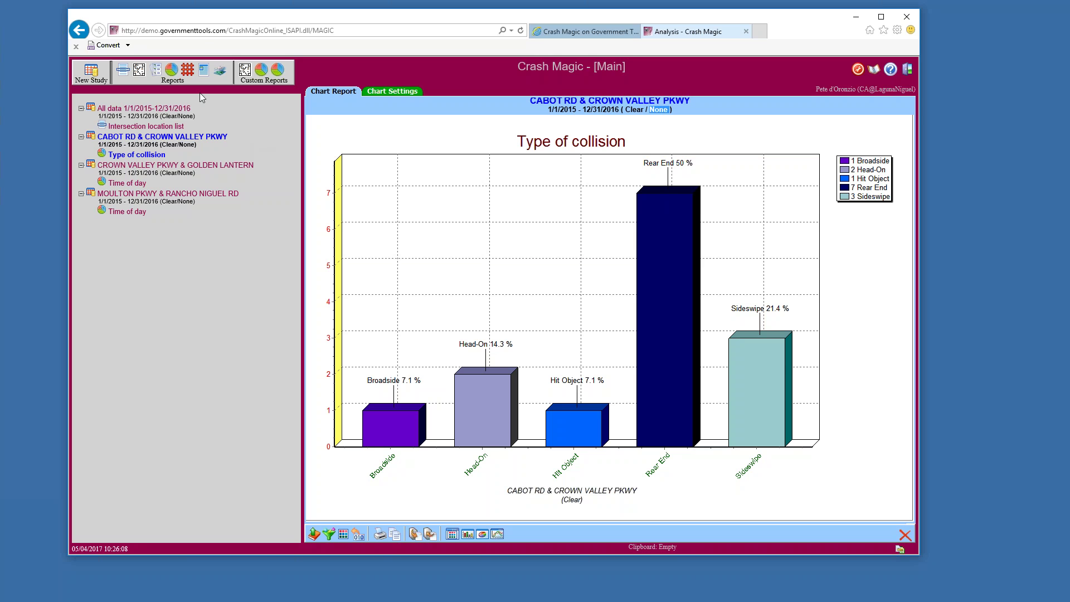
Generate a Simple List 1 listing report of the 14 Cabot Rd & Crown Valley Pkwy crashes
left_click(156, 75)
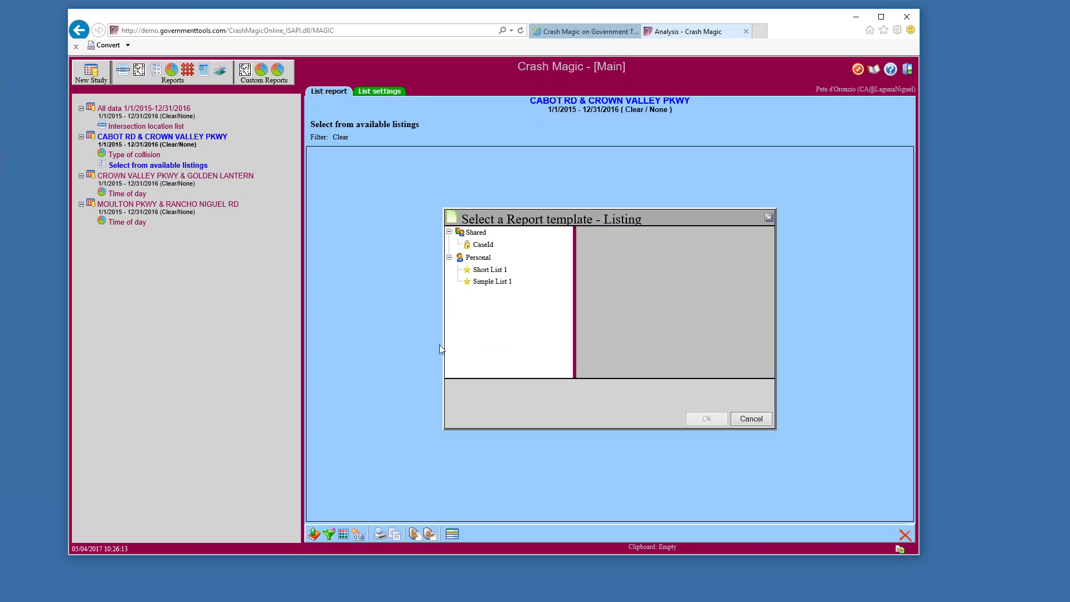
left_click(503, 284)
left_click(704, 419)
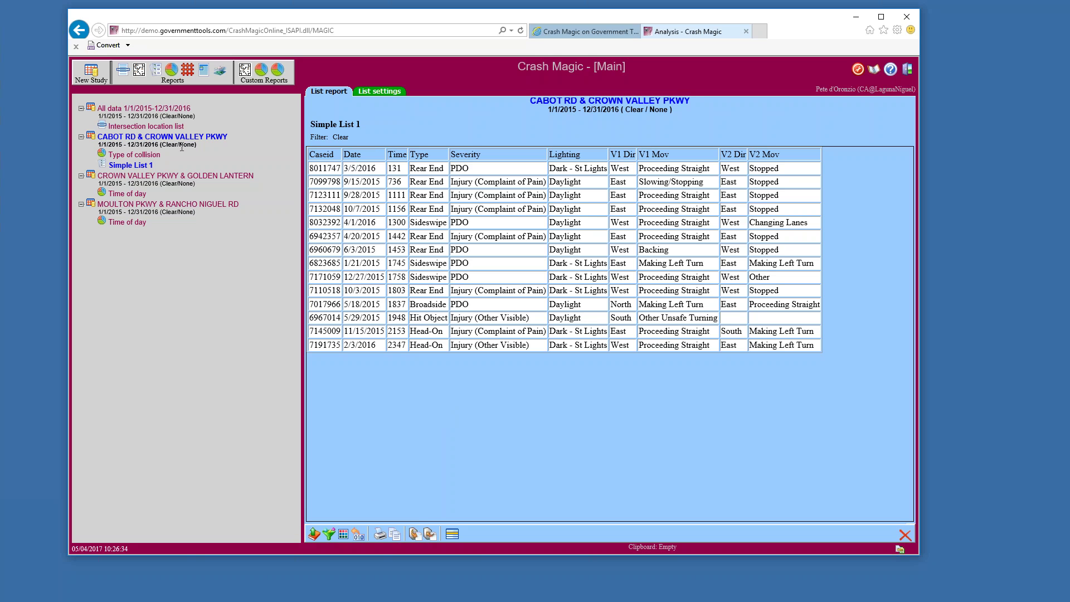
Apply the shared Severity category list: Injury rows orange, PDO rows yellow
left_click(344, 535)
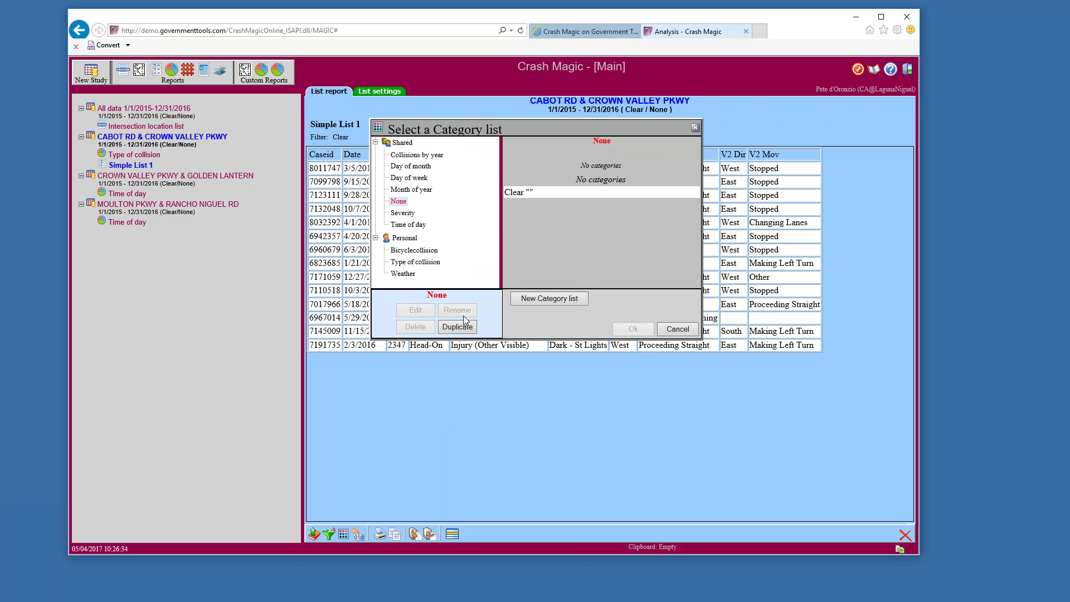
left_click(400, 215)
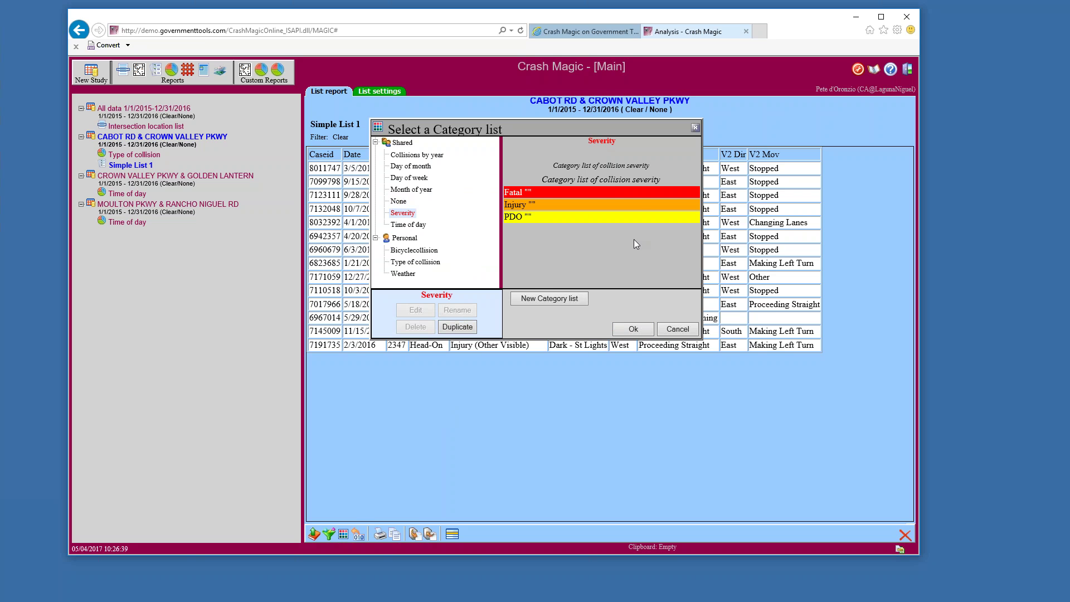
left_click(634, 330)
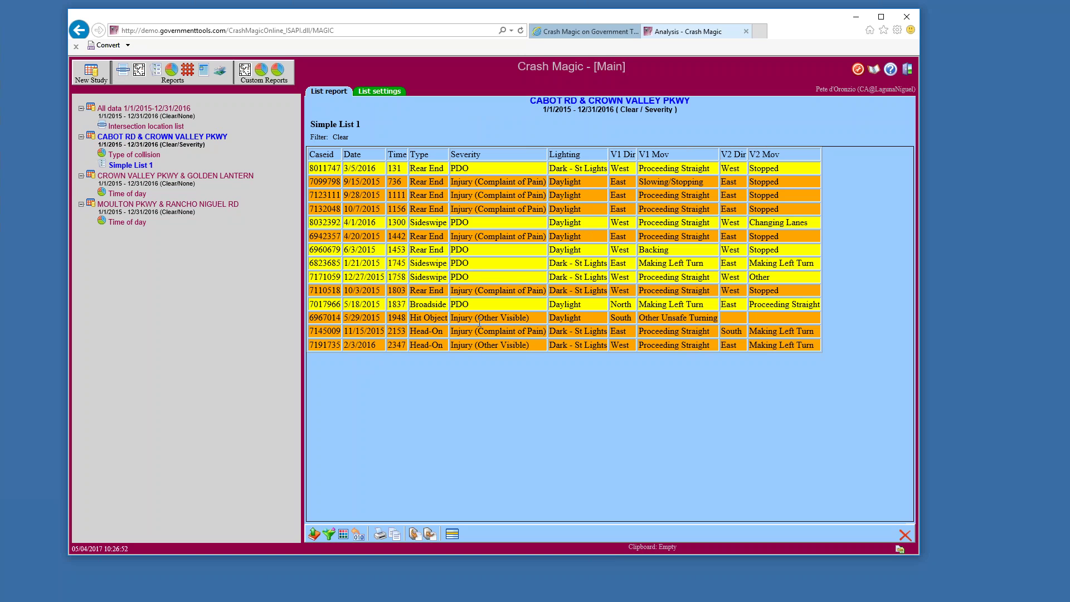
left_click_drag(529, 318, 480, 319)
left_click_drag(544, 333, 480, 344)
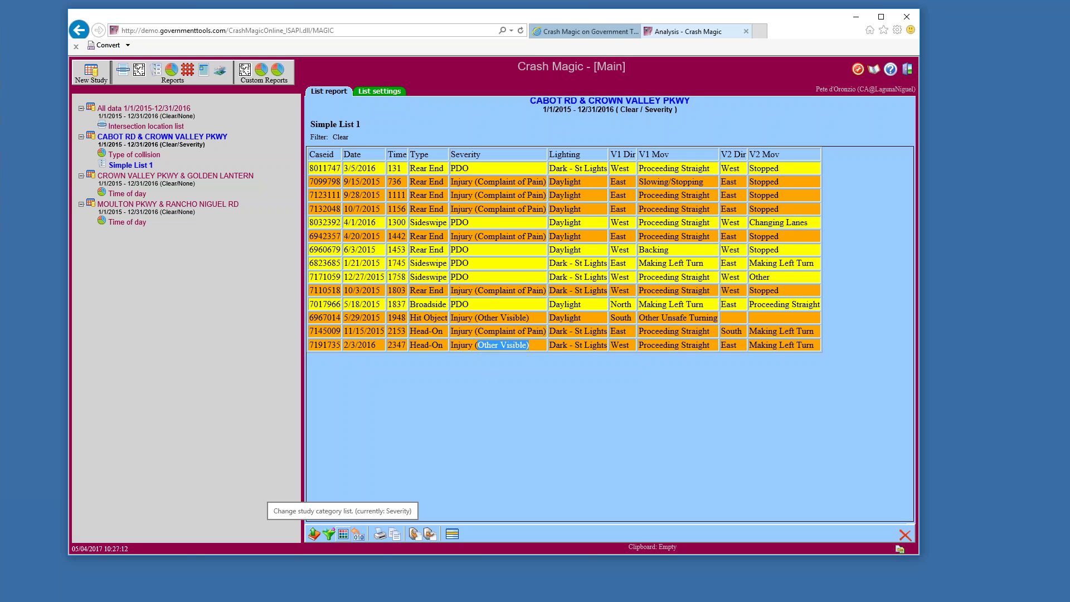
Duplicate the Severity category list and open 'Severity copy' for editing
left_click(343, 535)
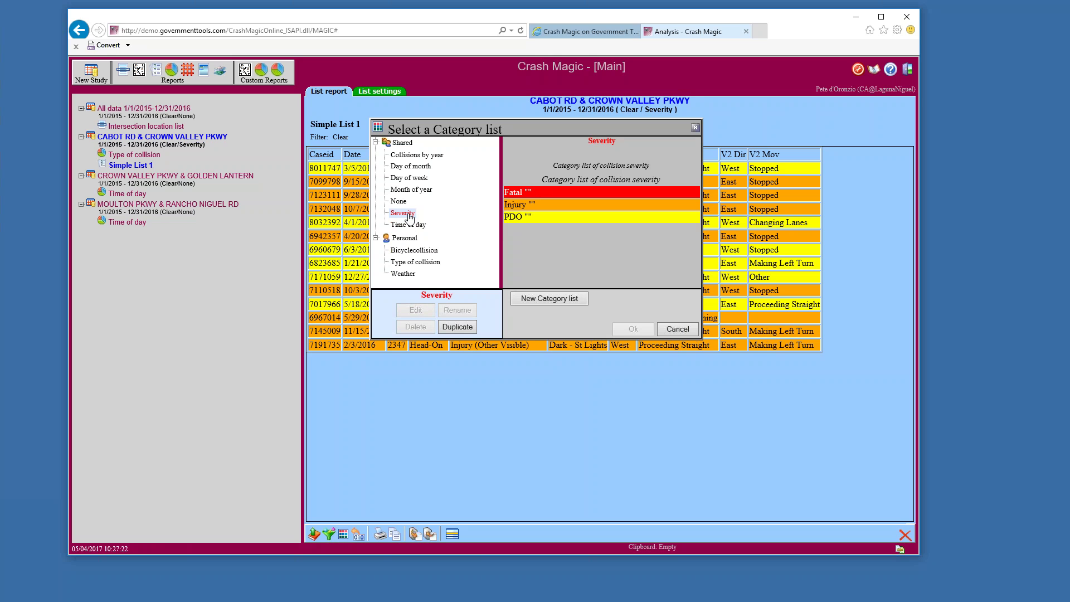
mouse_move(404, 215)
left_click(455, 328)
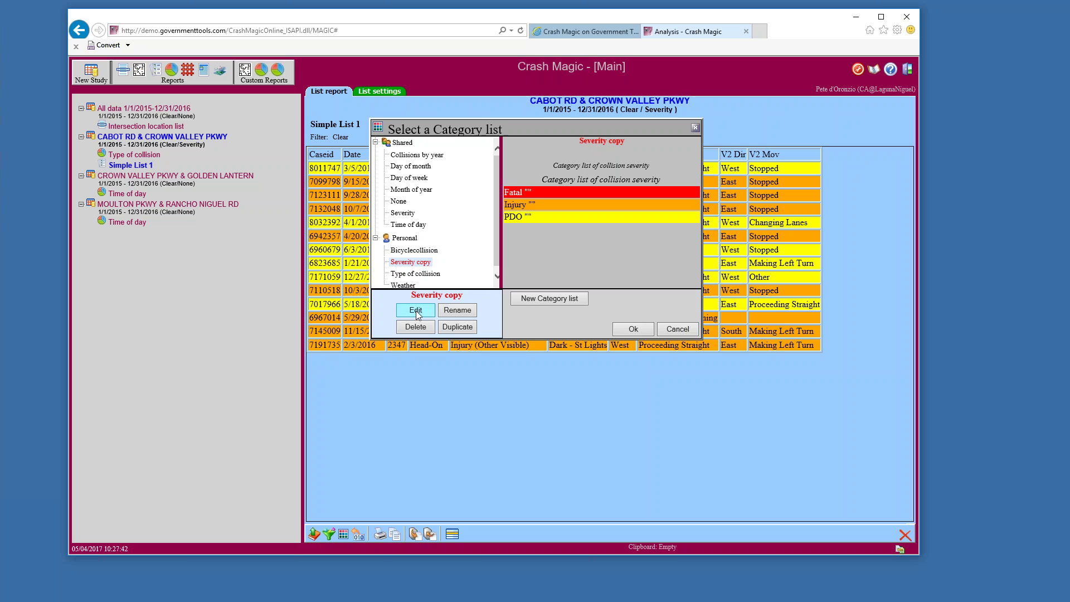
left_click(416, 312)
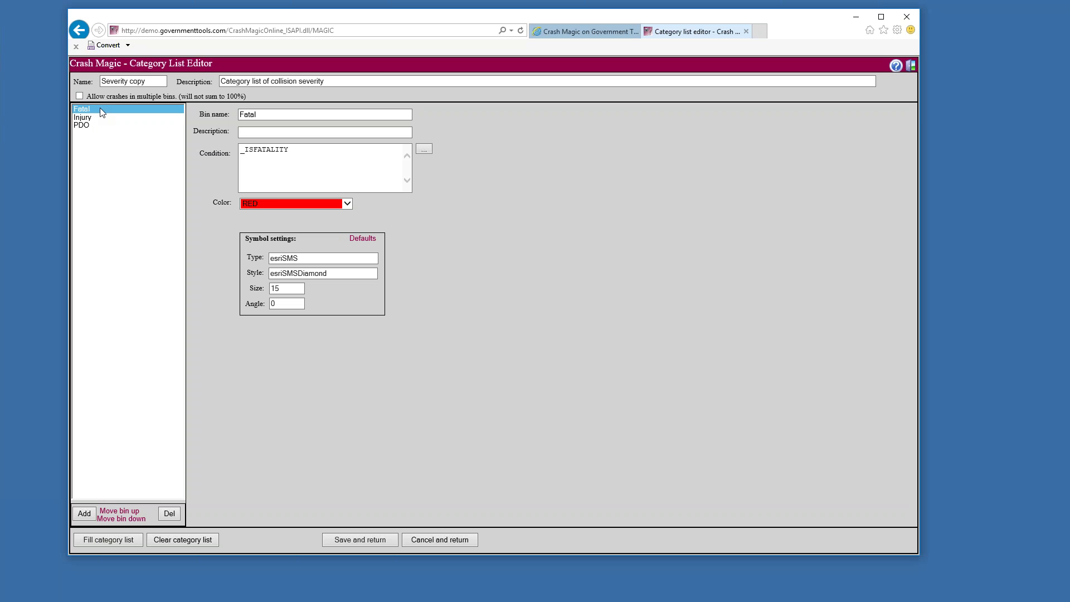
Select ISFATALITY in the Fatal bin's condition and type an underscore before it
double_click(261, 149)
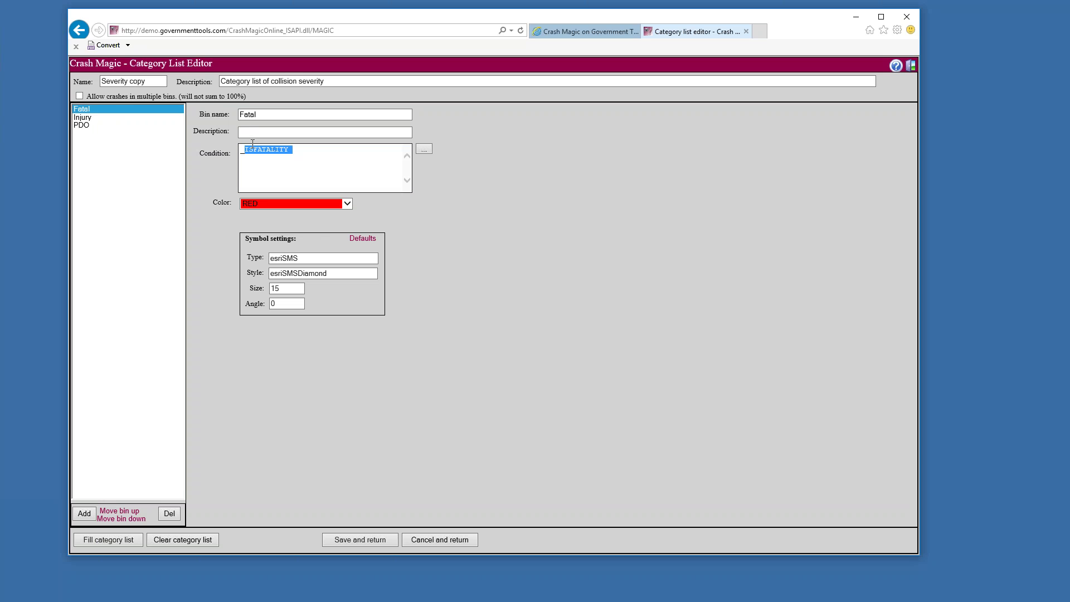
left_click(244, 149)
left_click_drag(246, 149, 241, 150)
type("_")
Inspect the fatality test and _ISINJURY term in the Injury bin's condition
left_click(103, 118)
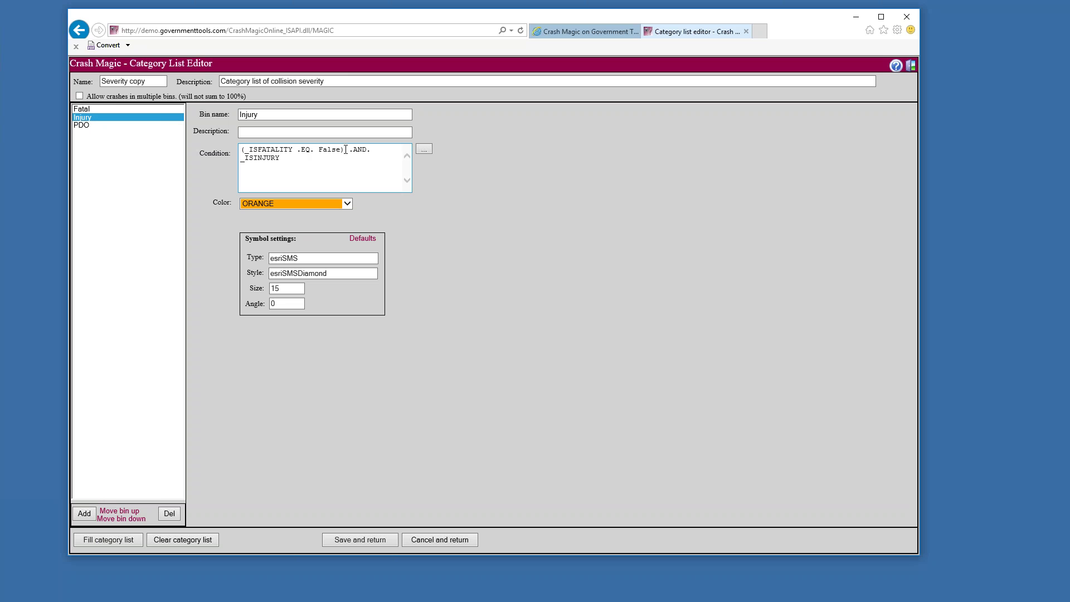
left_click_drag(346, 150, 236, 147)
double_click(245, 159)
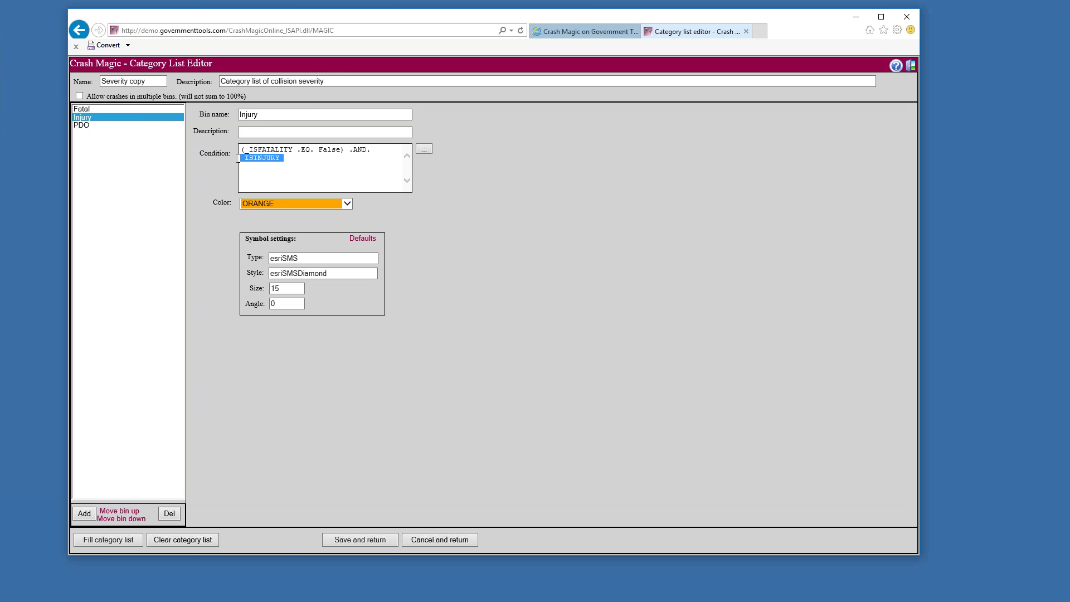
left_click(262, 167)
left_click_drag(244, 158, 279, 159)
left_click(258, 162)
left_click_drag(280, 159, 241, 158)
left_click(87, 120)
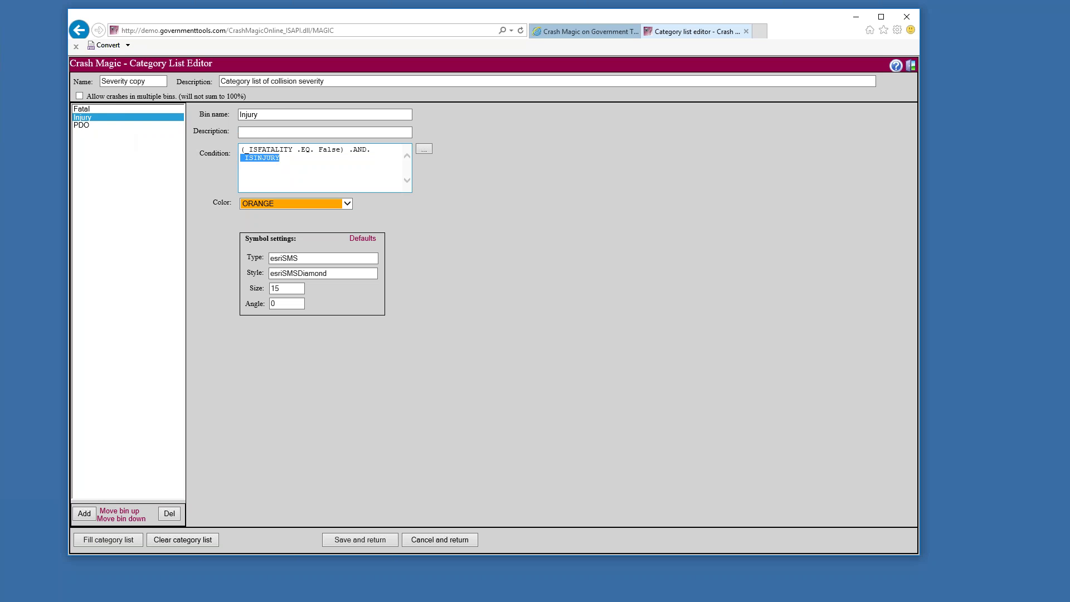
left_click(290, 159)
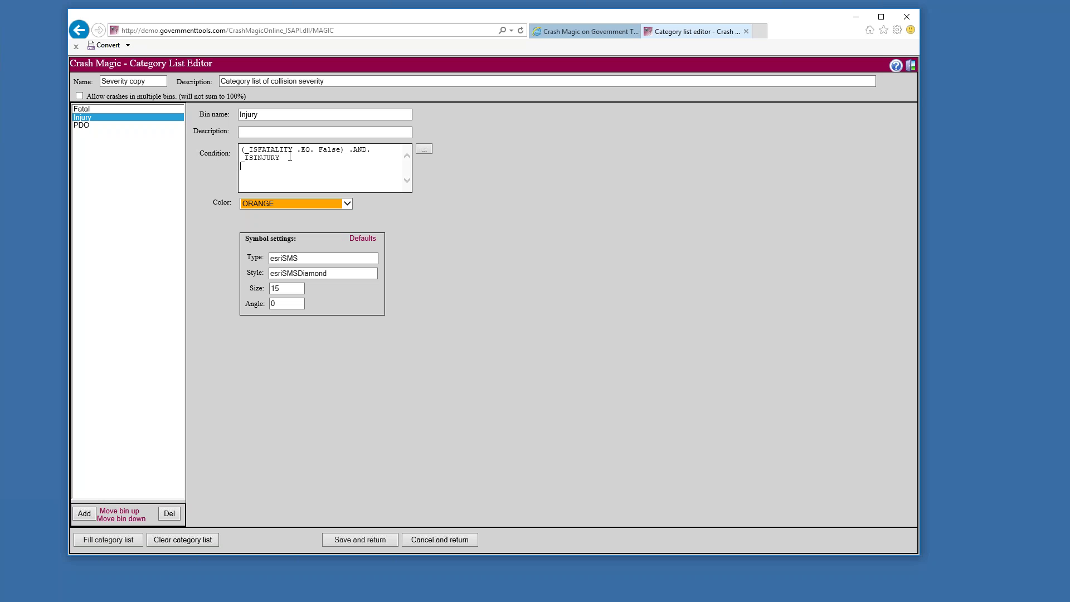
View the PDO bin, then cancel and confirm discarding the edits
left_click(96, 125)
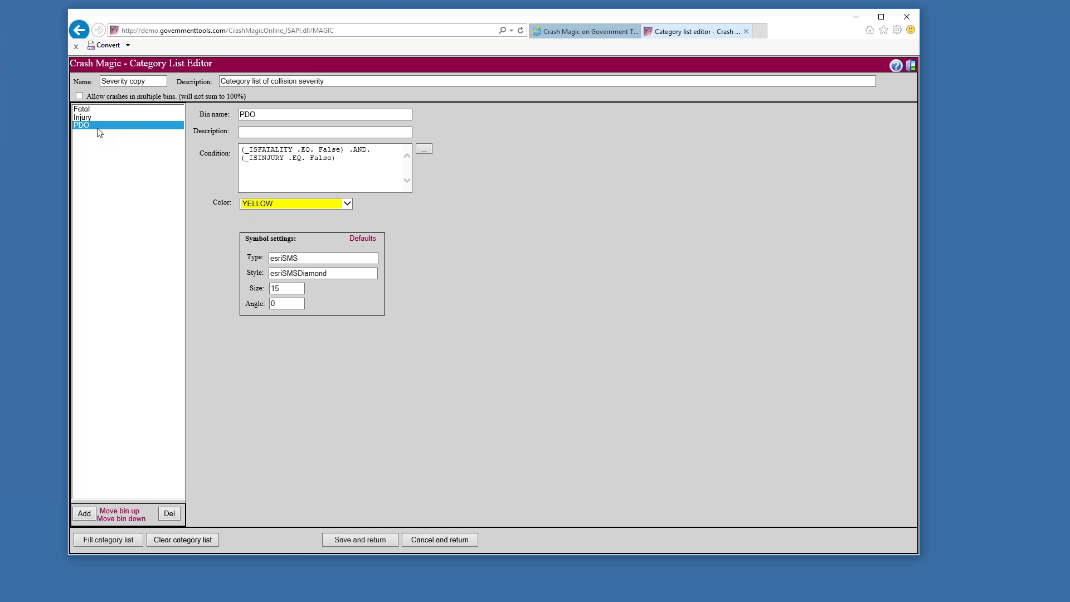
left_click(429, 541)
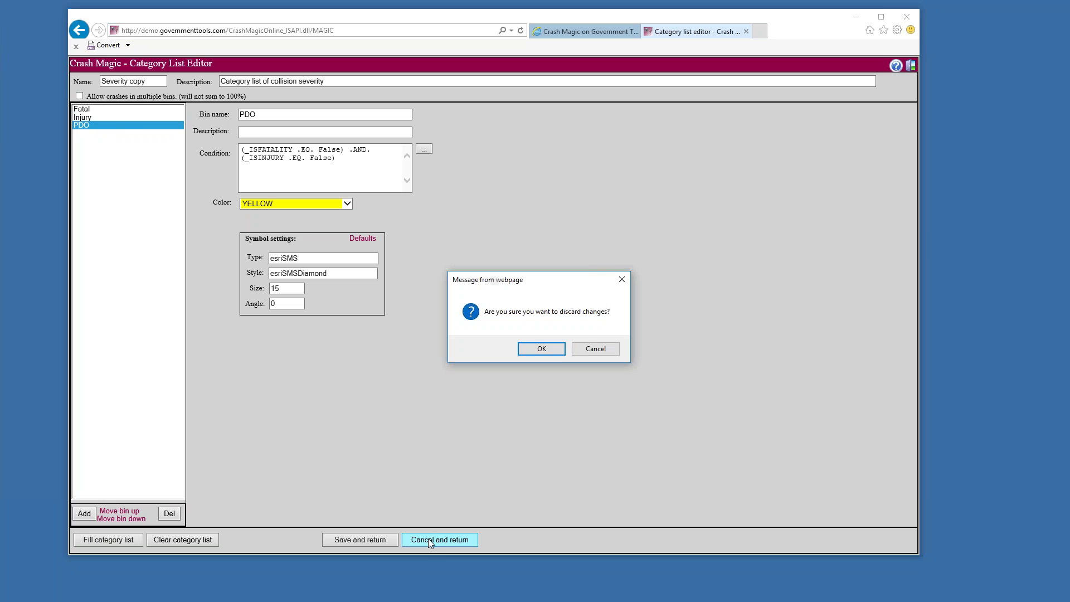
left_click(556, 355)
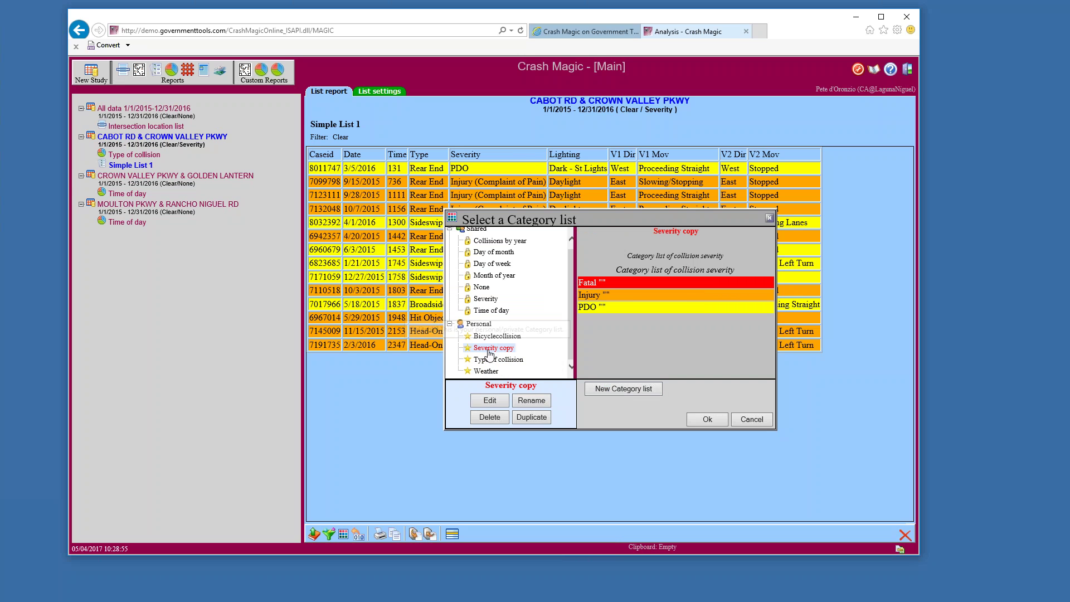
Reopen Severity copy and fill its bins from the Collisionseverity field
left_click(490, 401)
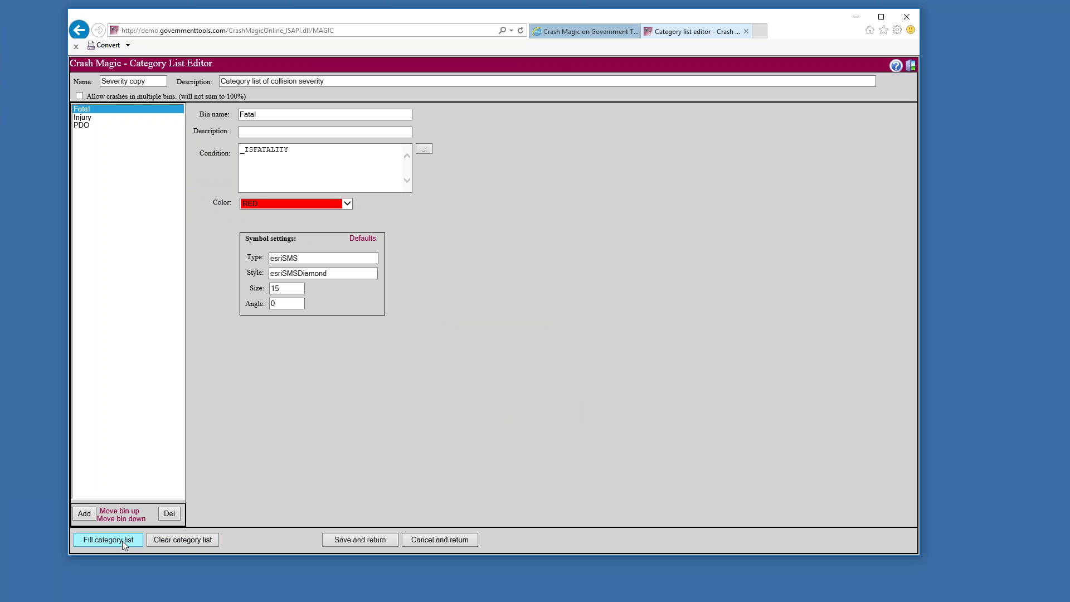
left_click(122, 541)
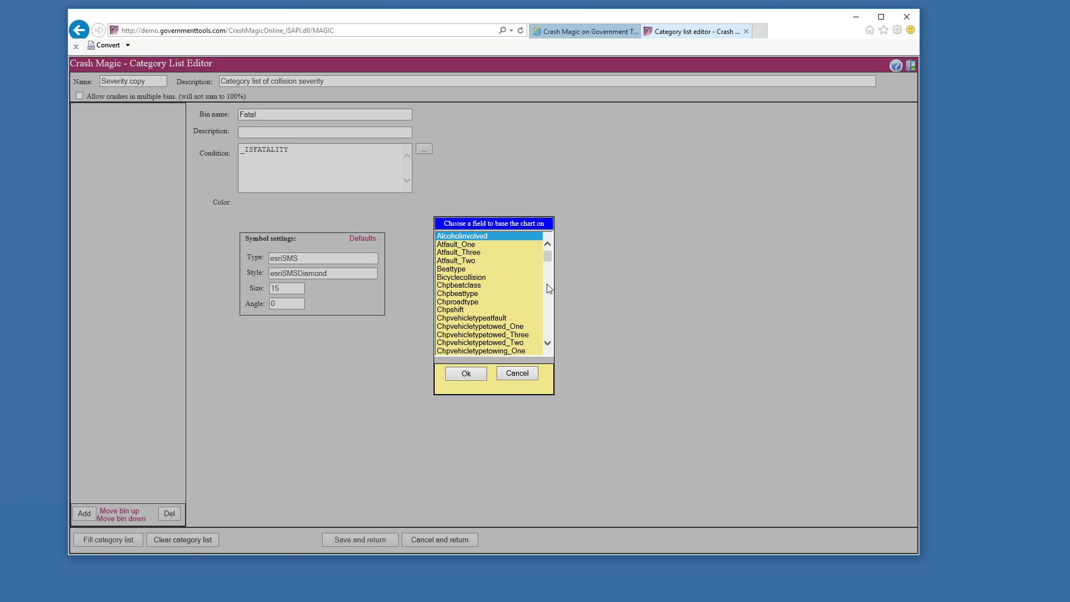
left_click_drag(550, 257, 550, 266)
left_click(486, 321)
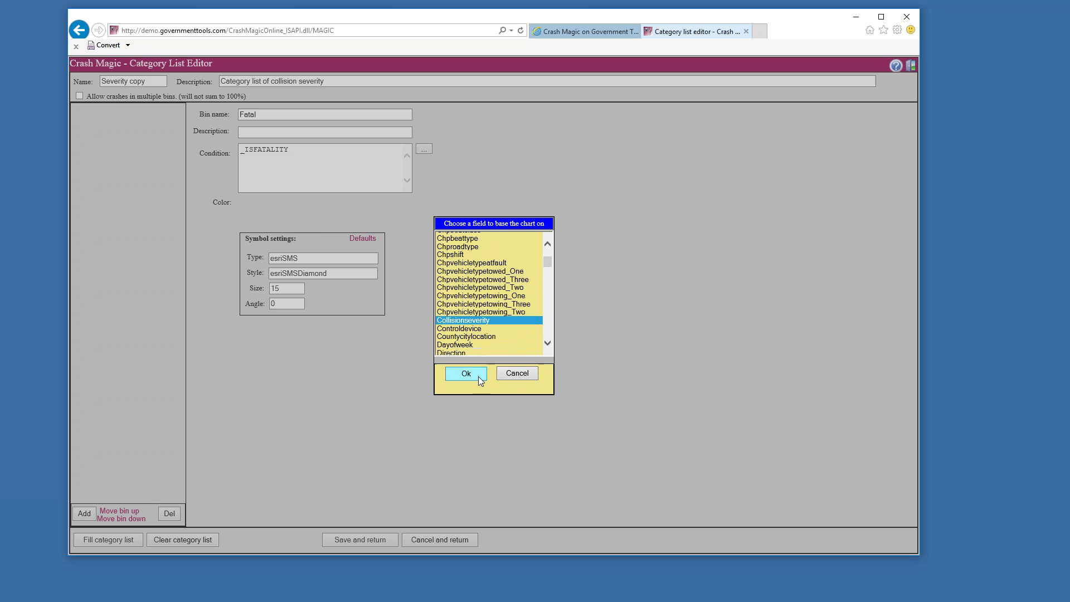
left_click(466, 373)
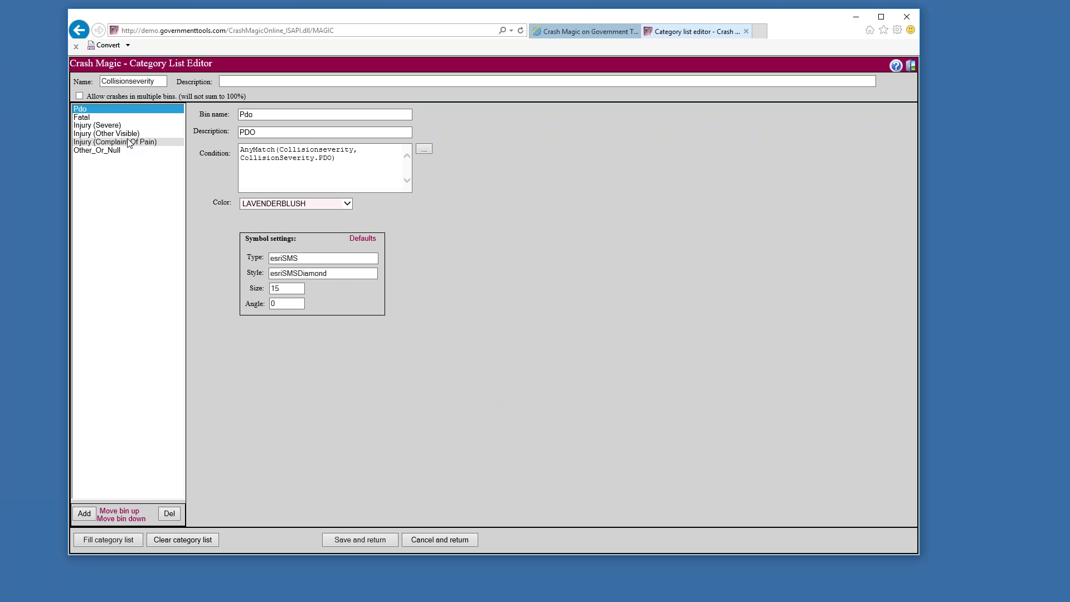
Inspect the Fatal bin's AnyMatch condition on Collisionseverity value Fatal
left_click(93, 119)
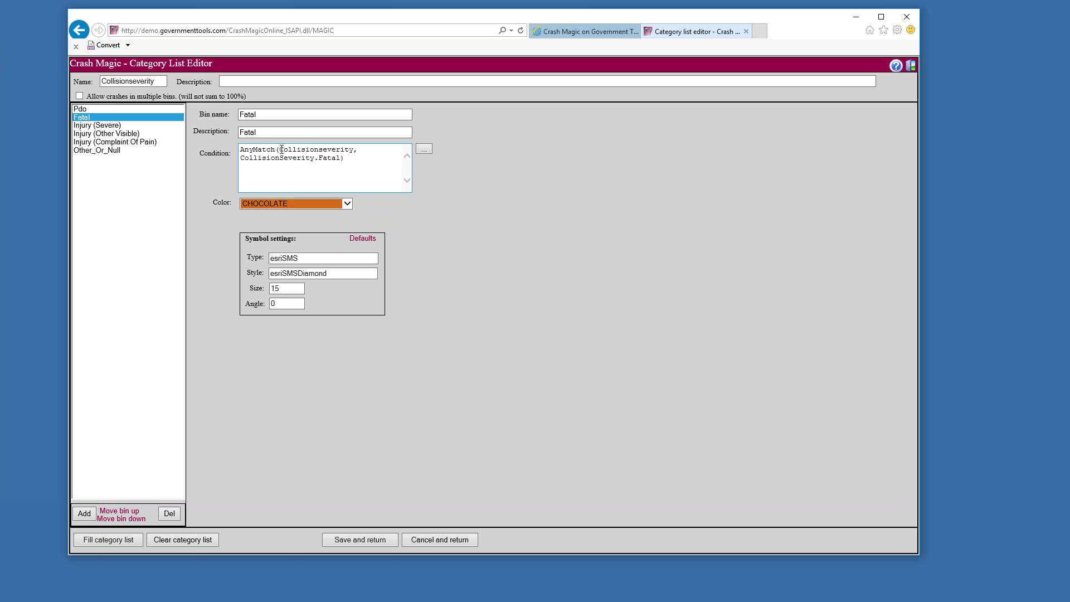
left_click(281, 149)
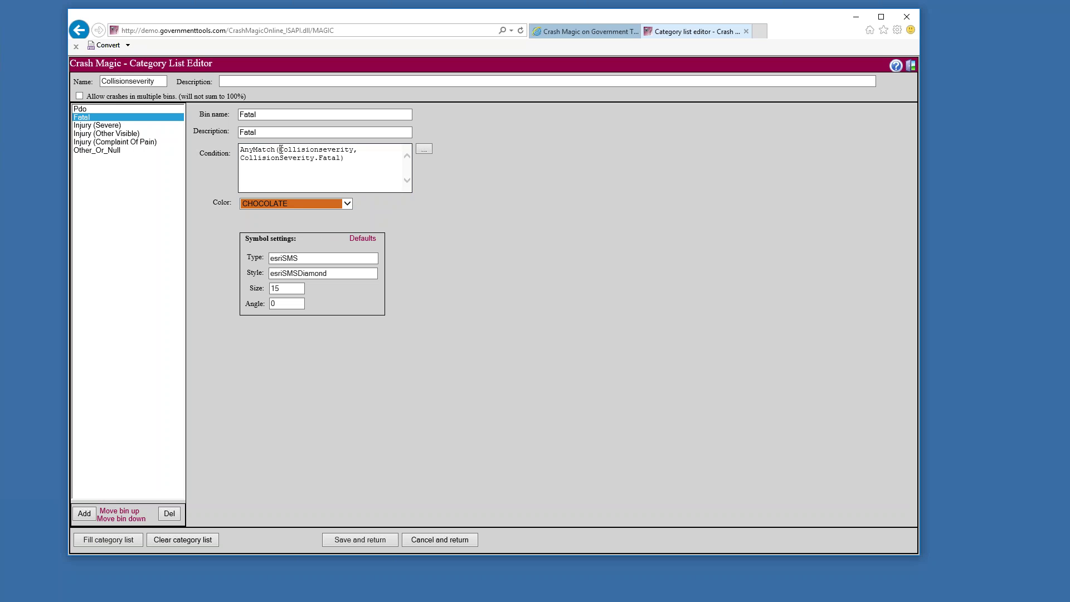
double_click(272, 149)
double_click(284, 149)
double_click(332, 158)
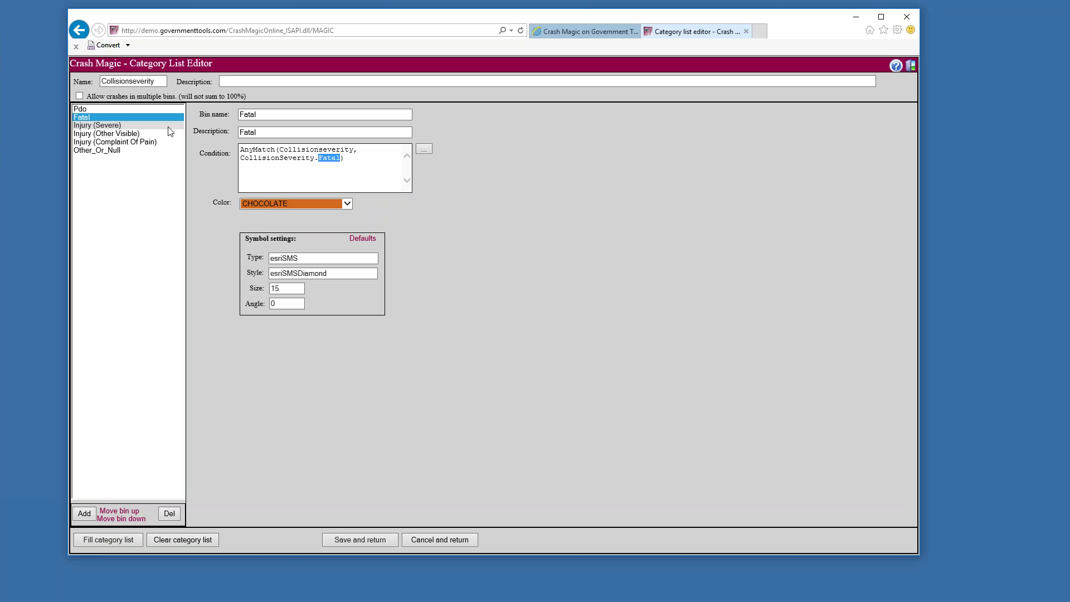
Review the Severe, Other Visible and Complaint Of Pain injury bins, then save the list
left_click(121, 128)
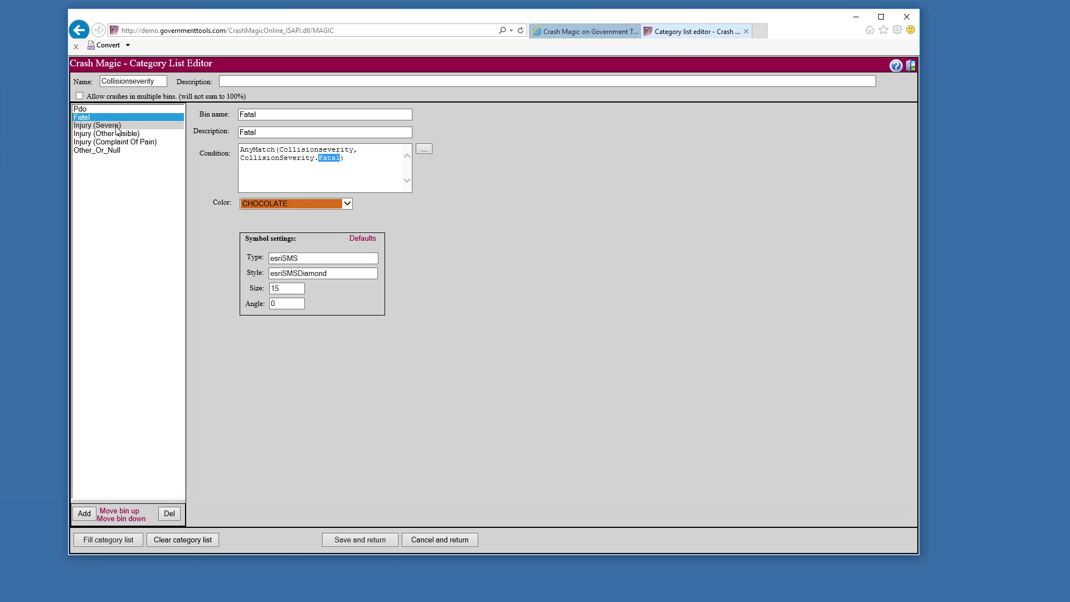
left_click(132, 136)
left_click(135, 143)
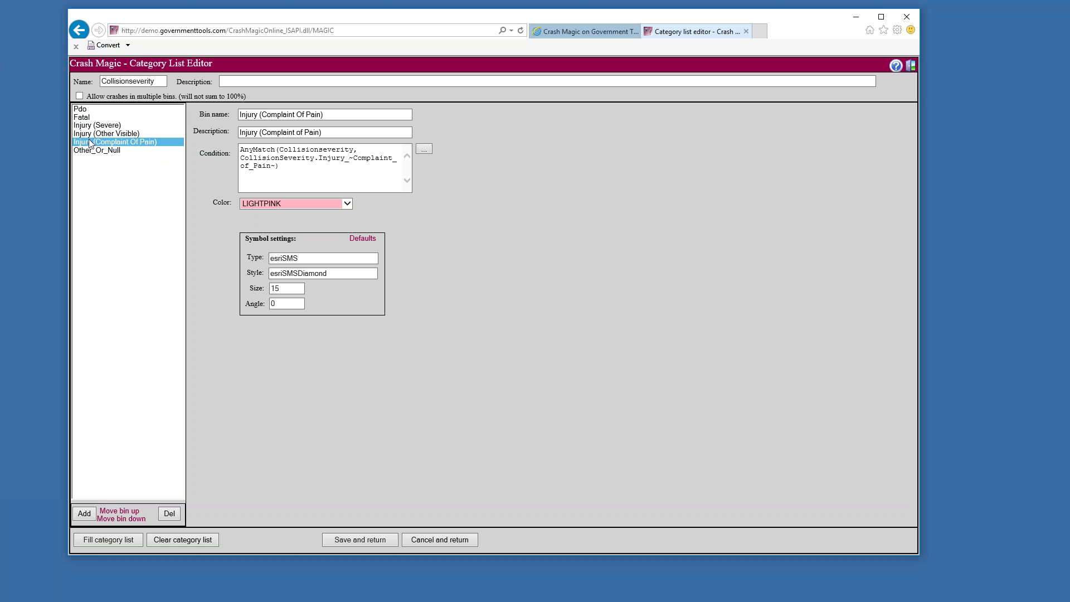
left_click(114, 126)
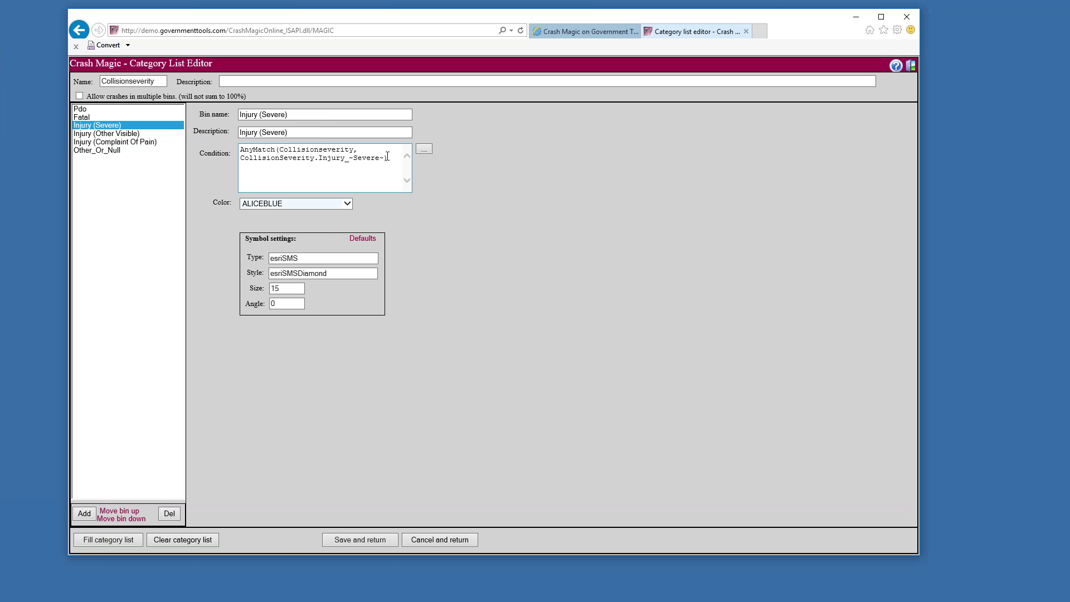
left_click_drag(388, 158, 258, 162)
left_click(92, 134)
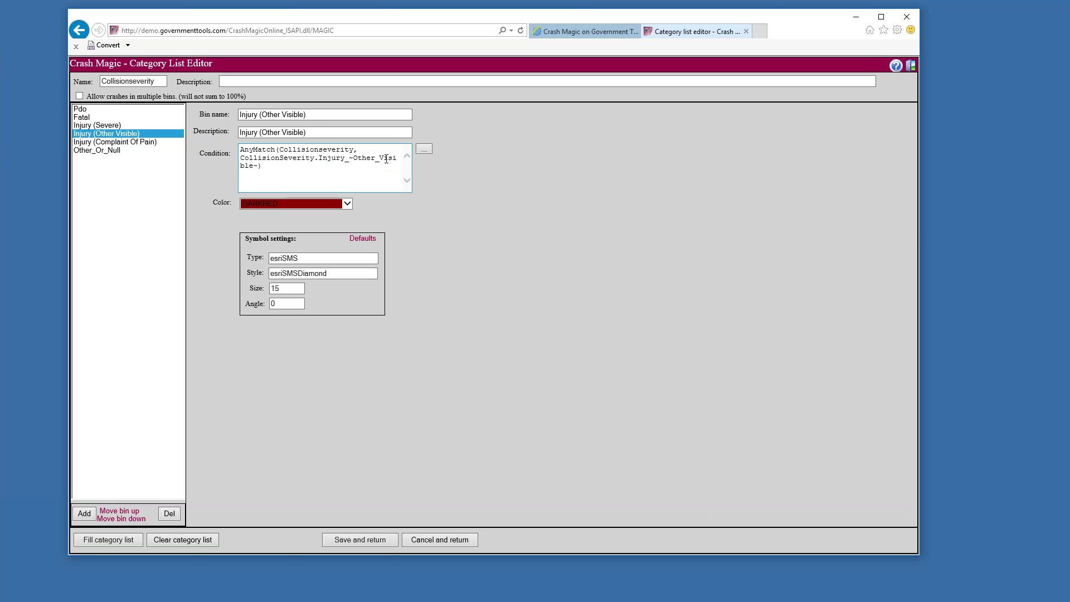
left_click_drag(254, 166, 241, 162)
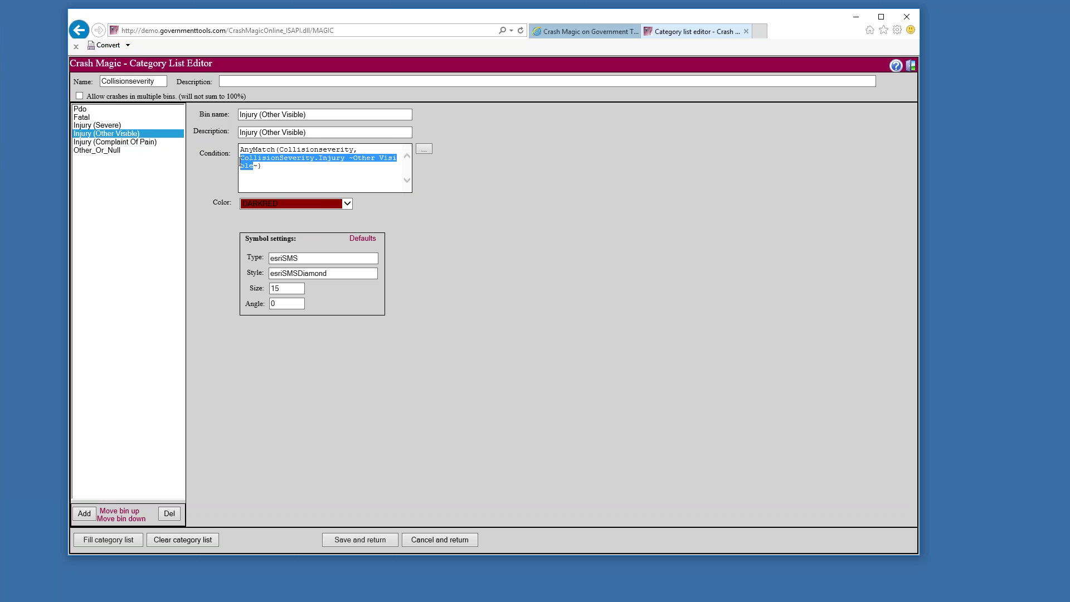
left_click(151, 142)
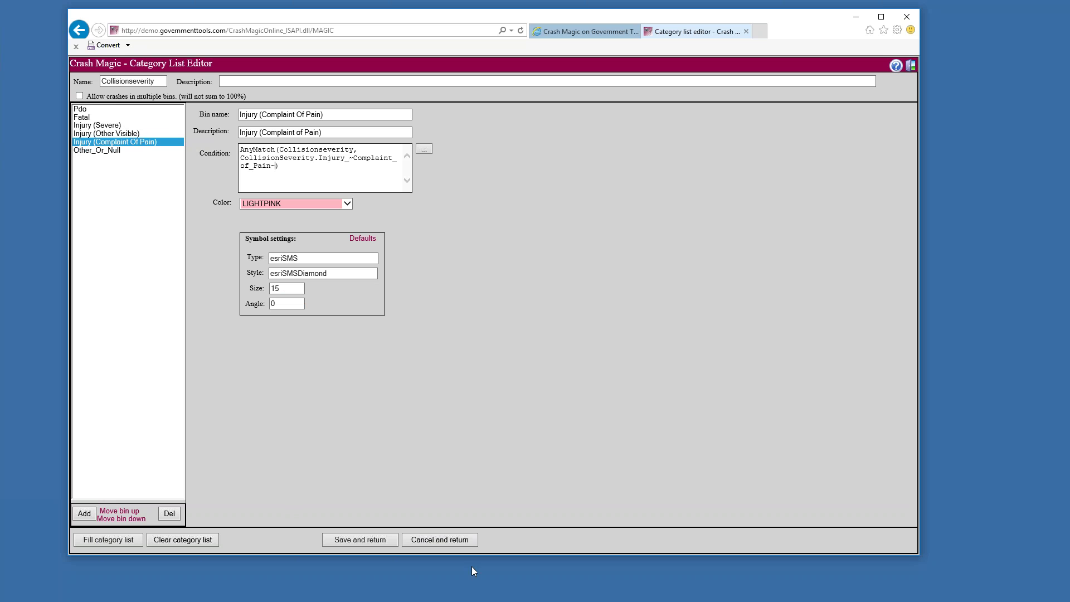
left_click(379, 540)
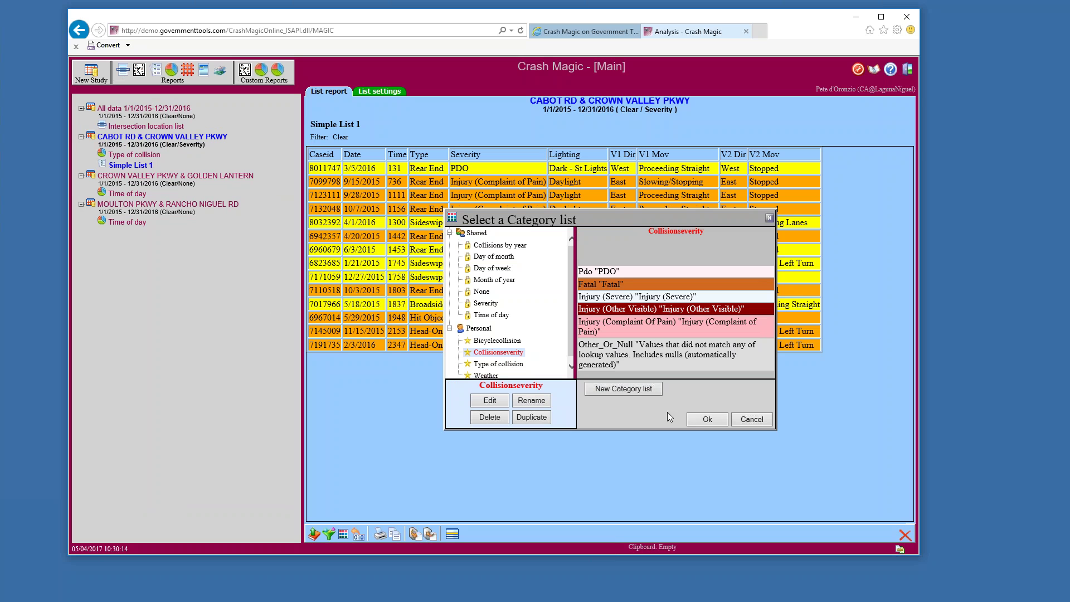
Apply Collisionseverity as the category list, colouring rows by PDO, Complaint of Pain and Other Visible
left_click(705, 421)
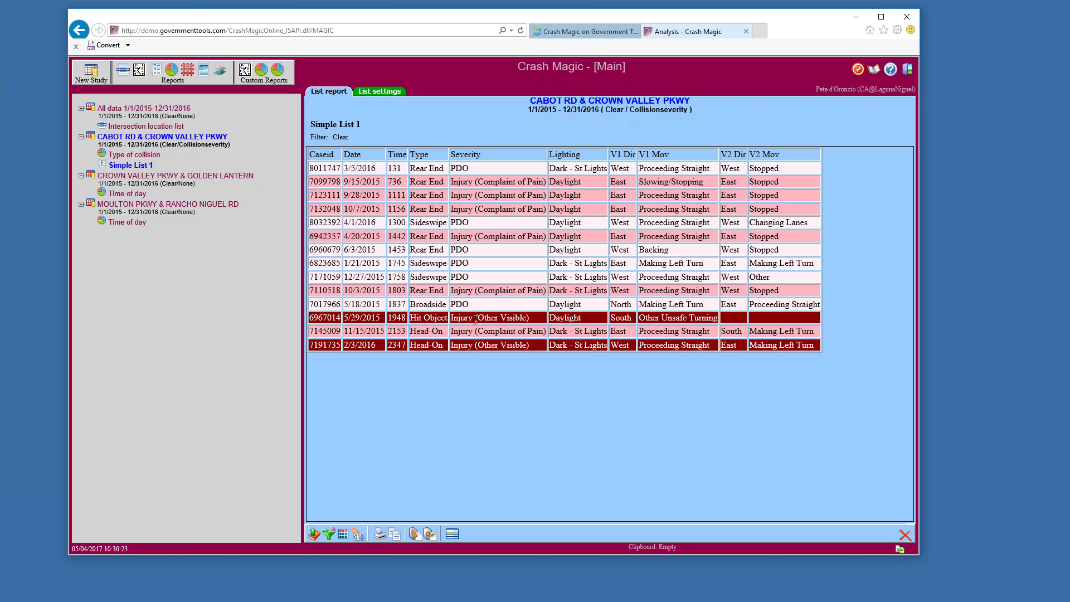
left_click_drag(477, 319, 524, 320)
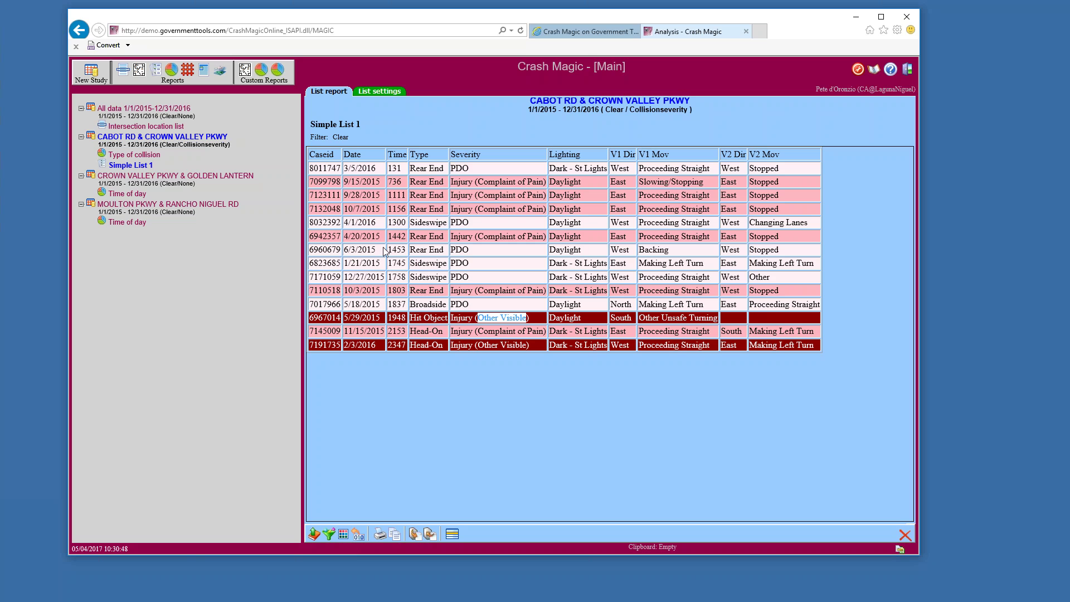
Open the Type of collision chart for Cabot Rd & Crown Valley Pkwy
left_click(140, 155)
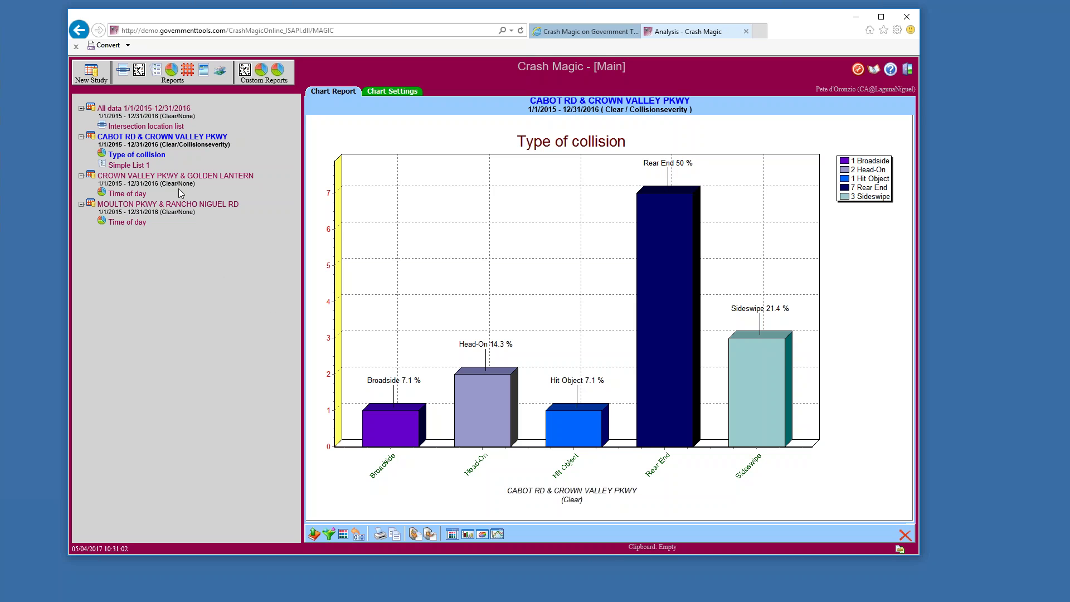
Create a new collision diagram from the Four way intersection template
left_click(137, 77)
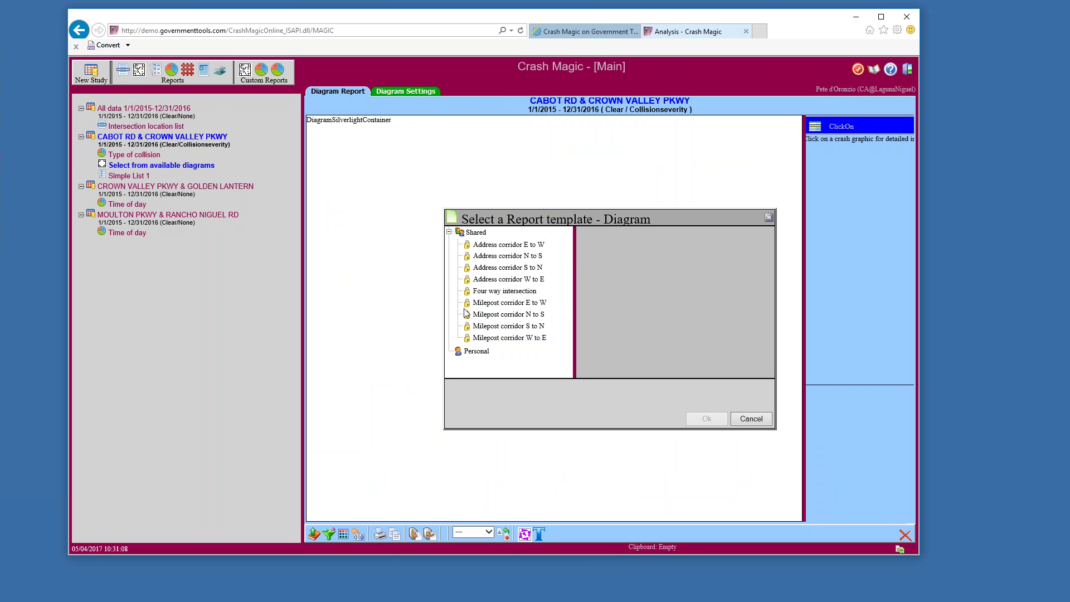
left_click(504, 291)
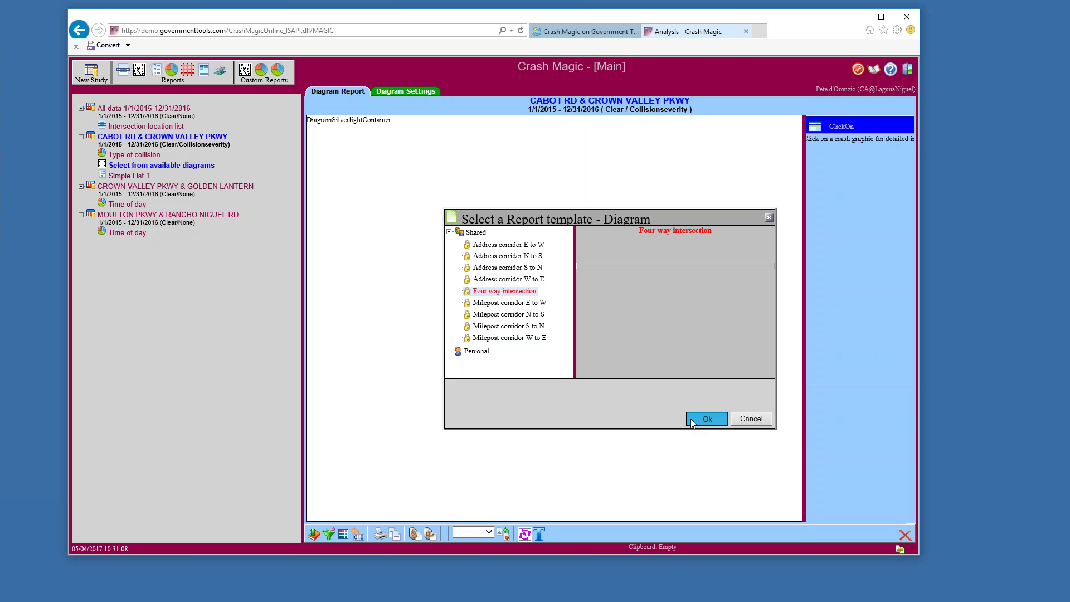
left_click(690, 419)
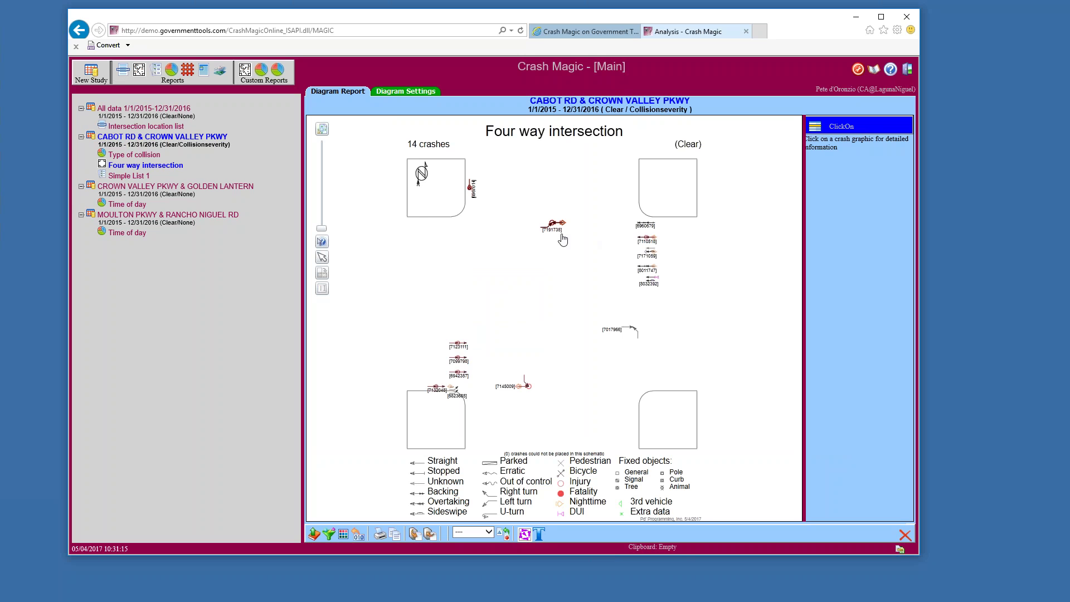
Zoom and pan the diagram to crash 6967014, then return to Simple List 1
scroll(562, 239, "up", 3)
scroll(559, 240, "up", 3)
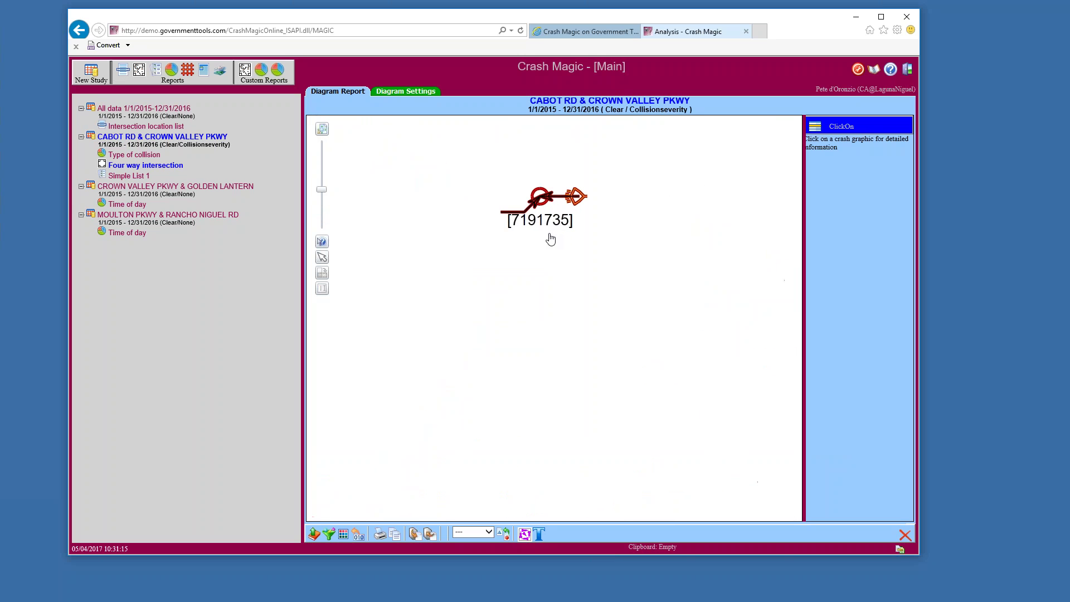
left_click_drag(566, 194, 758, 372)
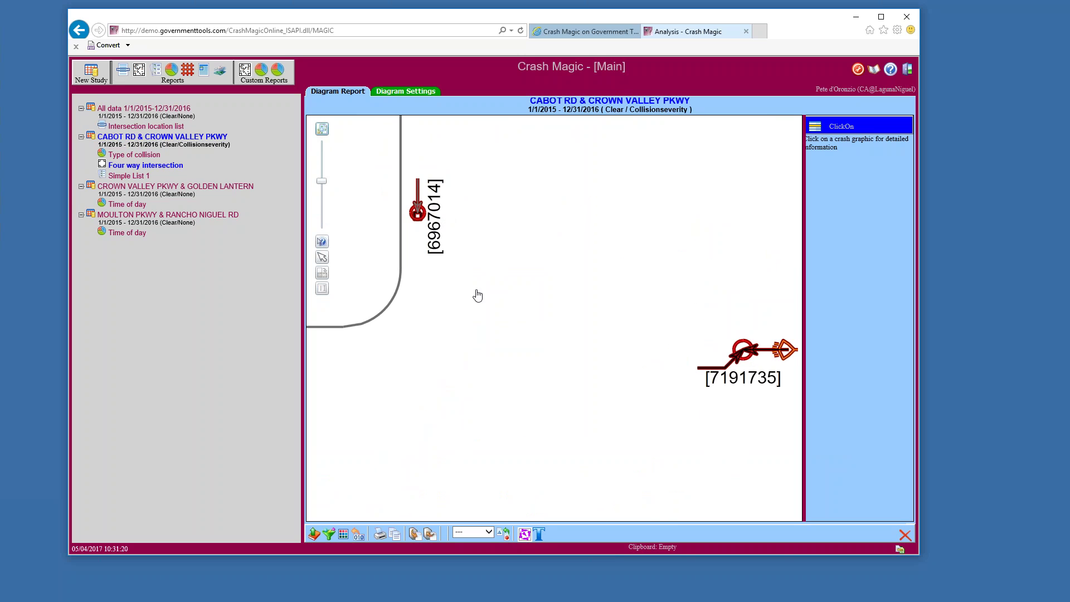
scroll(526, 327, "down", 8)
scroll(519, 429, "down", 5)
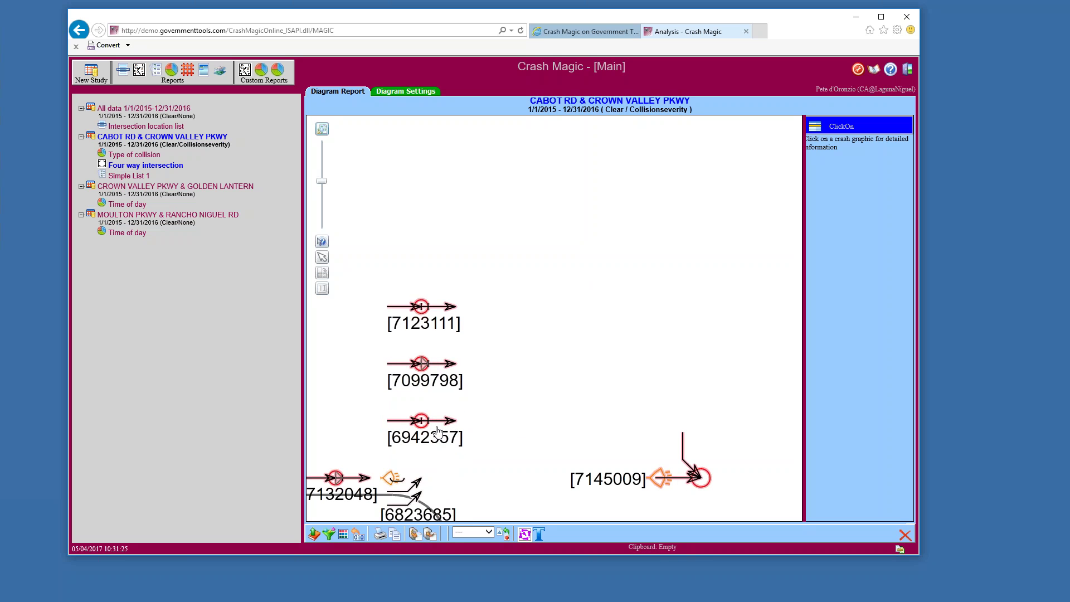
left_click(144, 177)
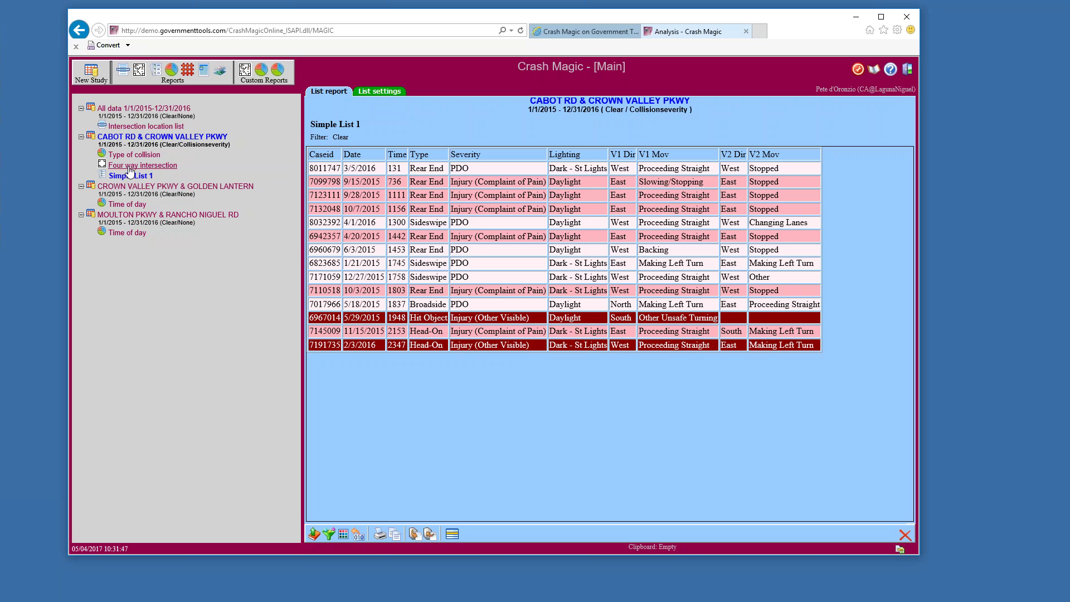
Create a crosstab report from the Time of day vs Severity template
double_click(196, 150)
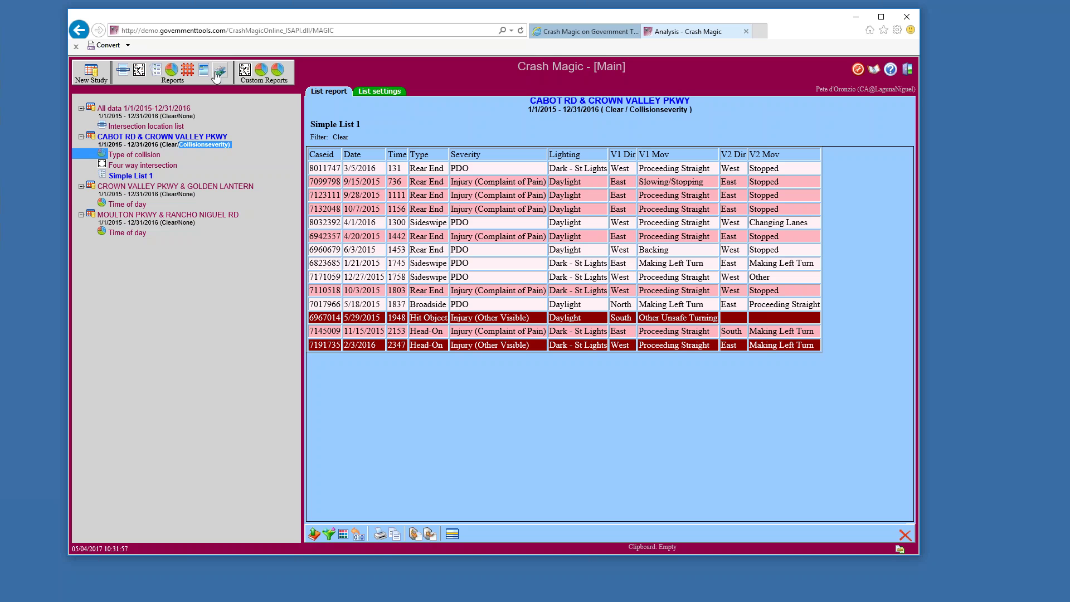
left_click(187, 71)
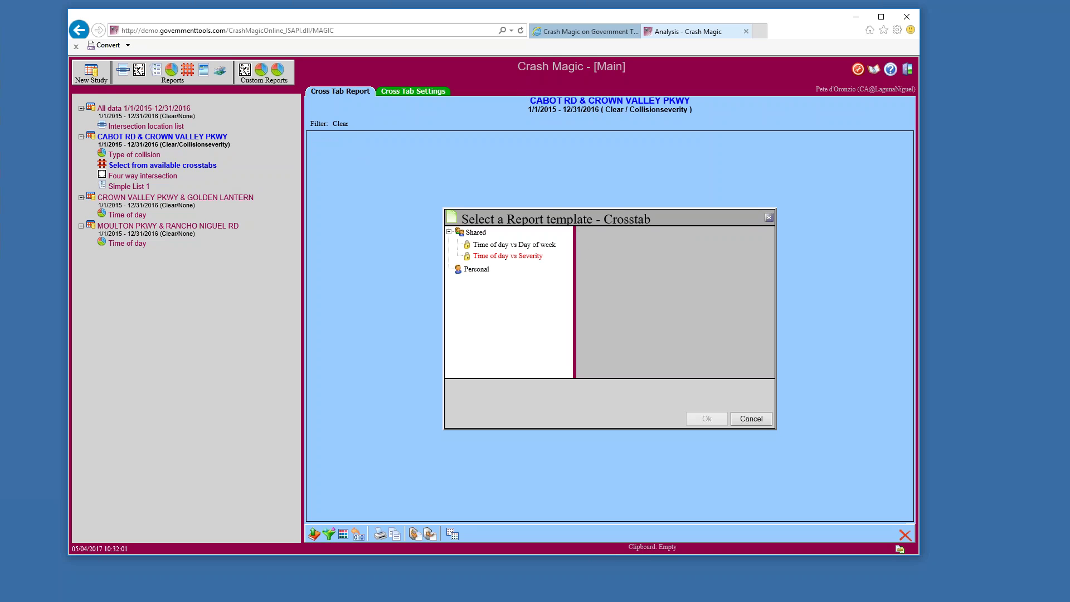
left_click(511, 257)
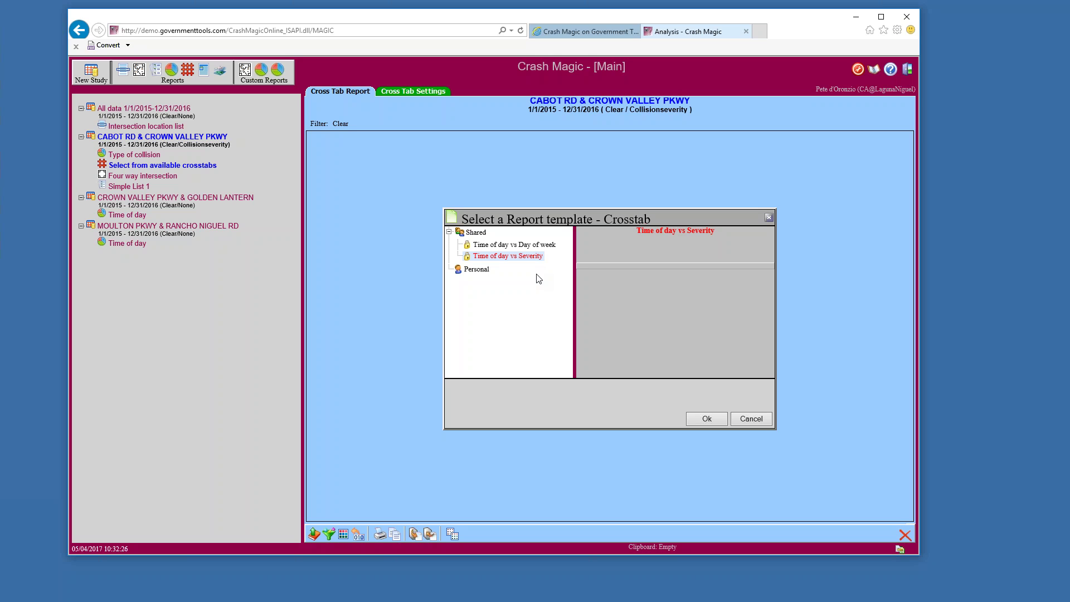
left_click(705, 419)
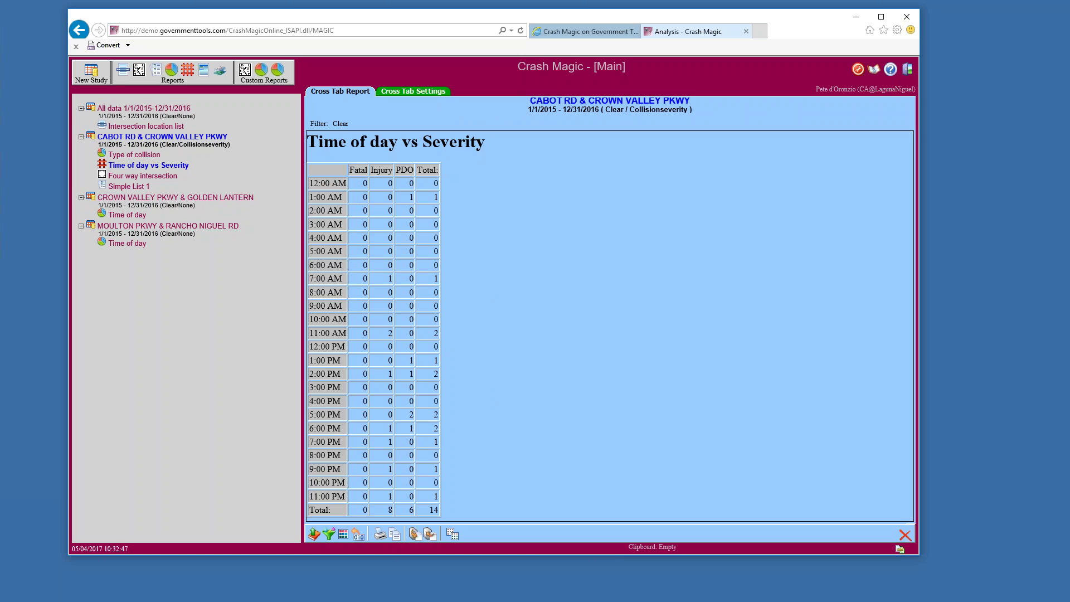
Create a new personal category set and open it for editing
left_click(452, 535)
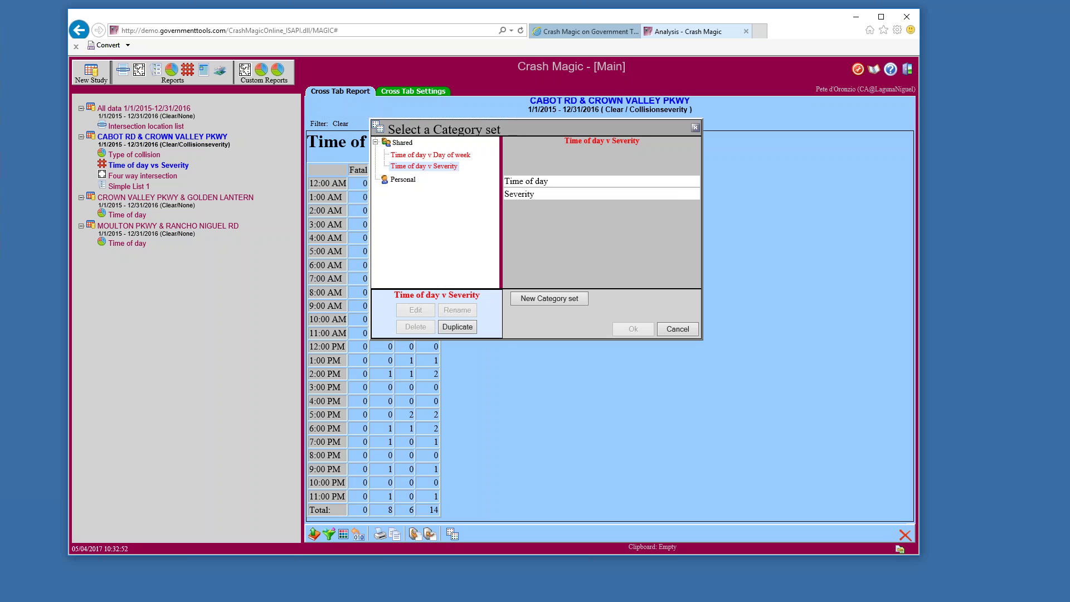
left_click(529, 300)
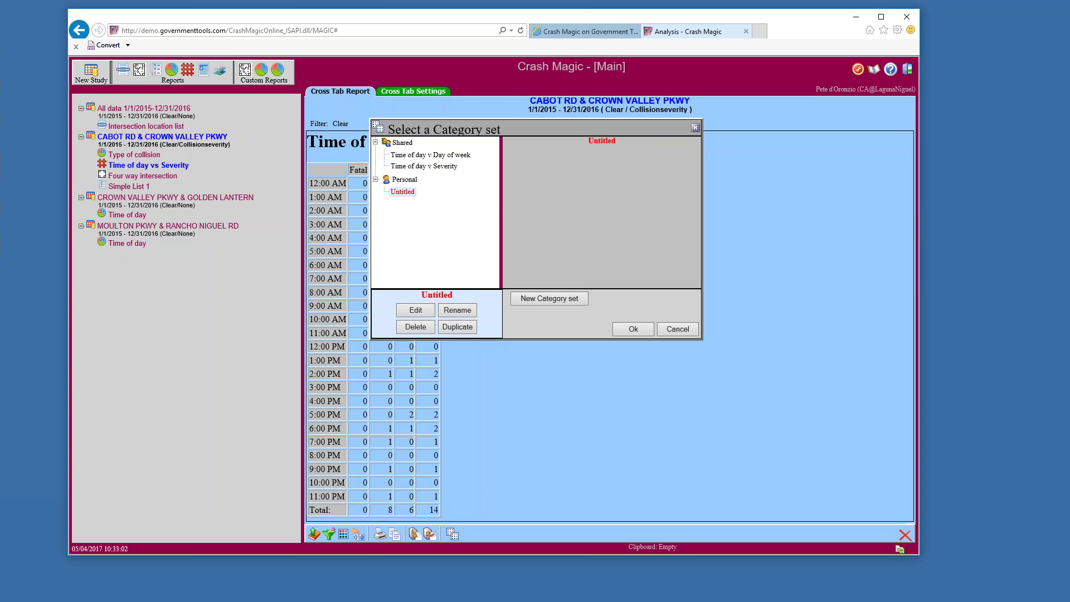
left_click(420, 312)
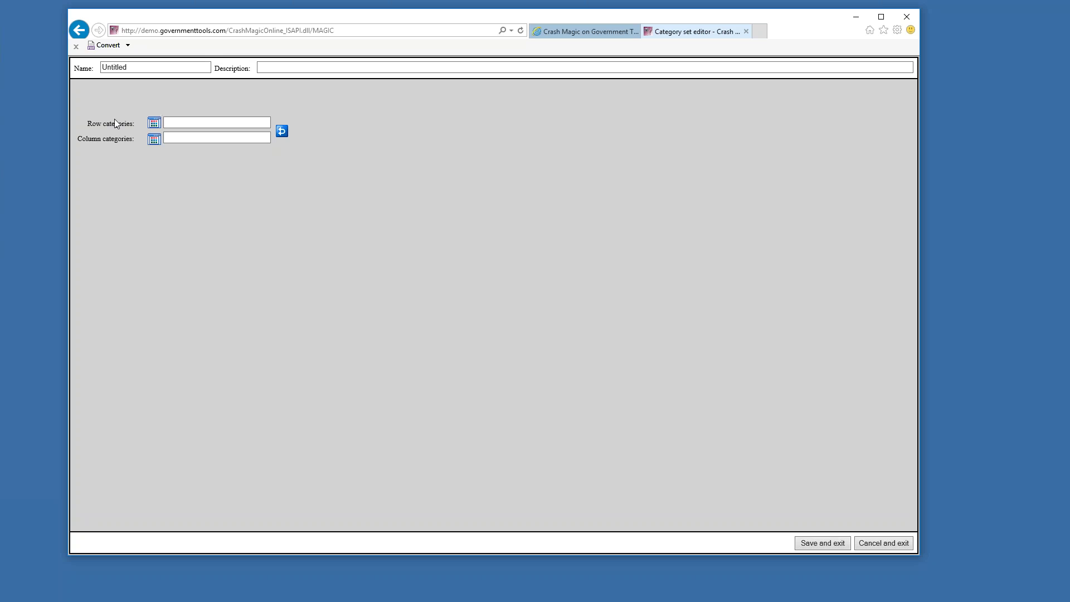
Use Collisionseverity for row categories and Type of collision for columns, then save
left_click(154, 122)
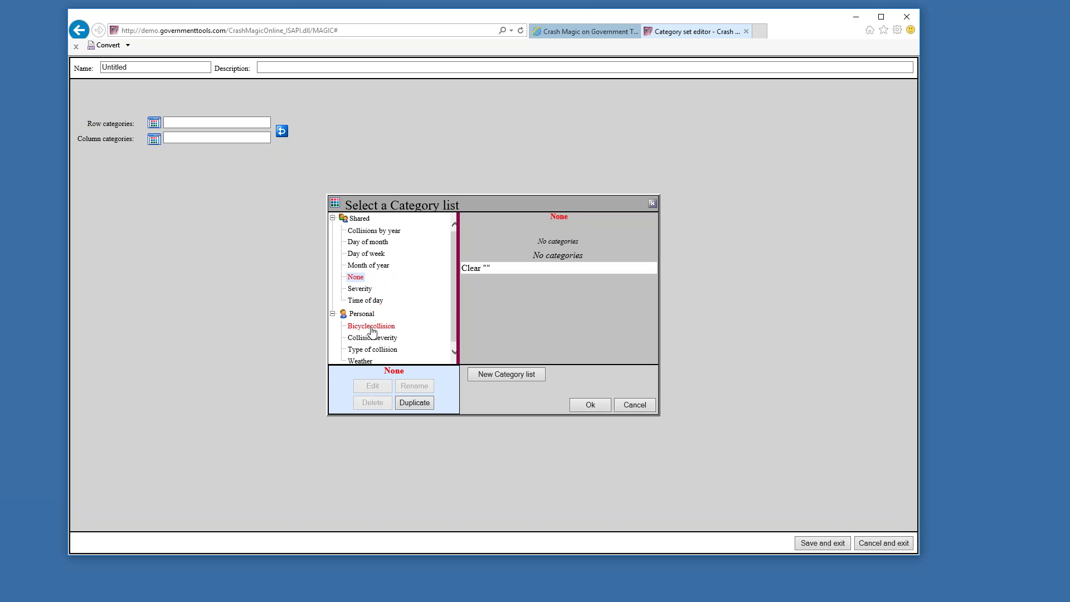
left_click(372, 337)
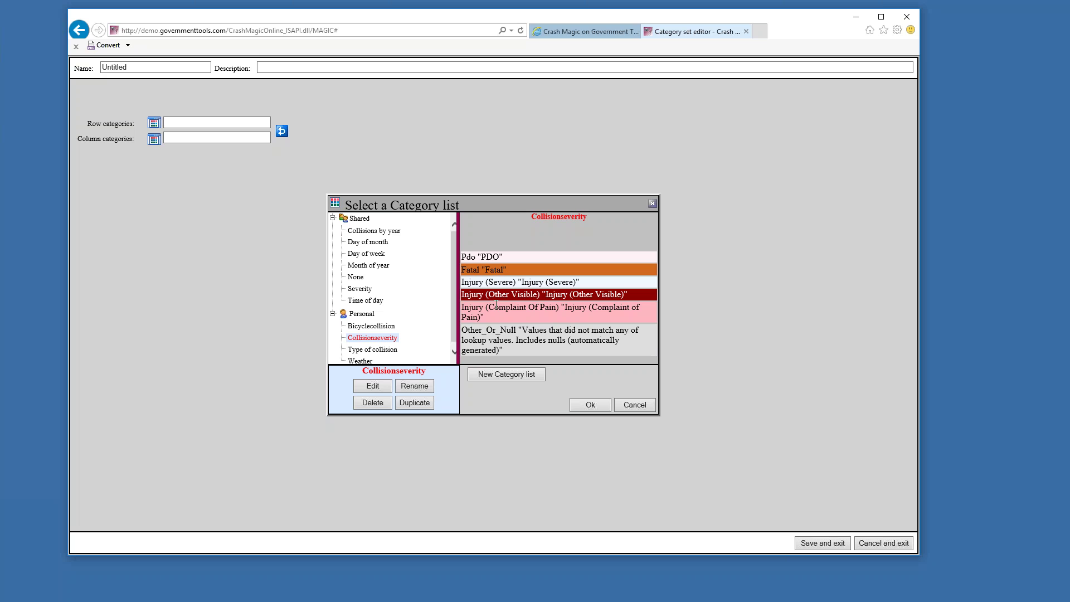
left_click(590, 405)
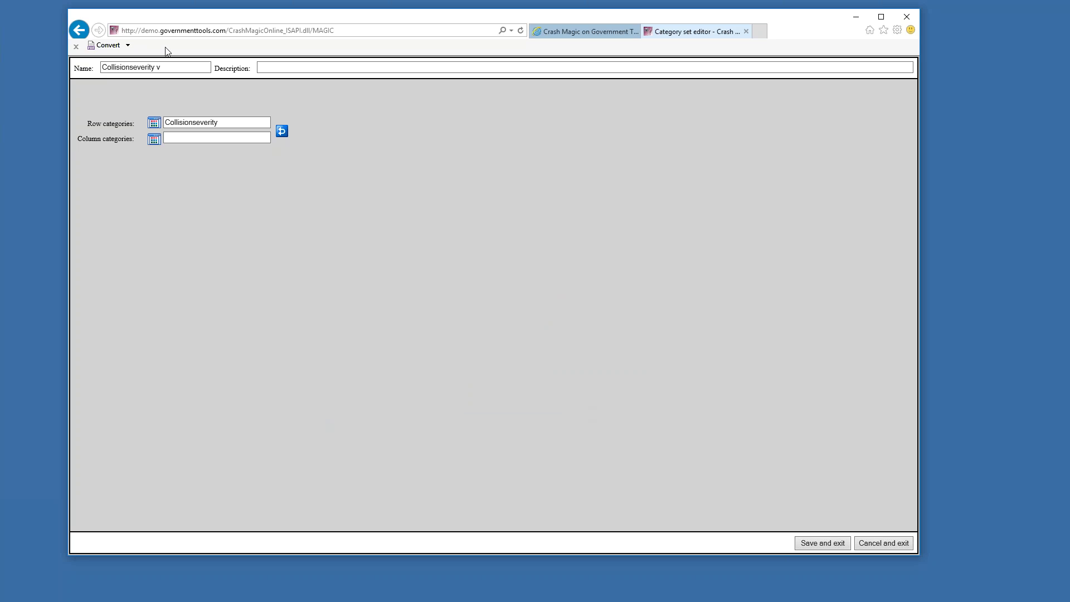
left_click(154, 141)
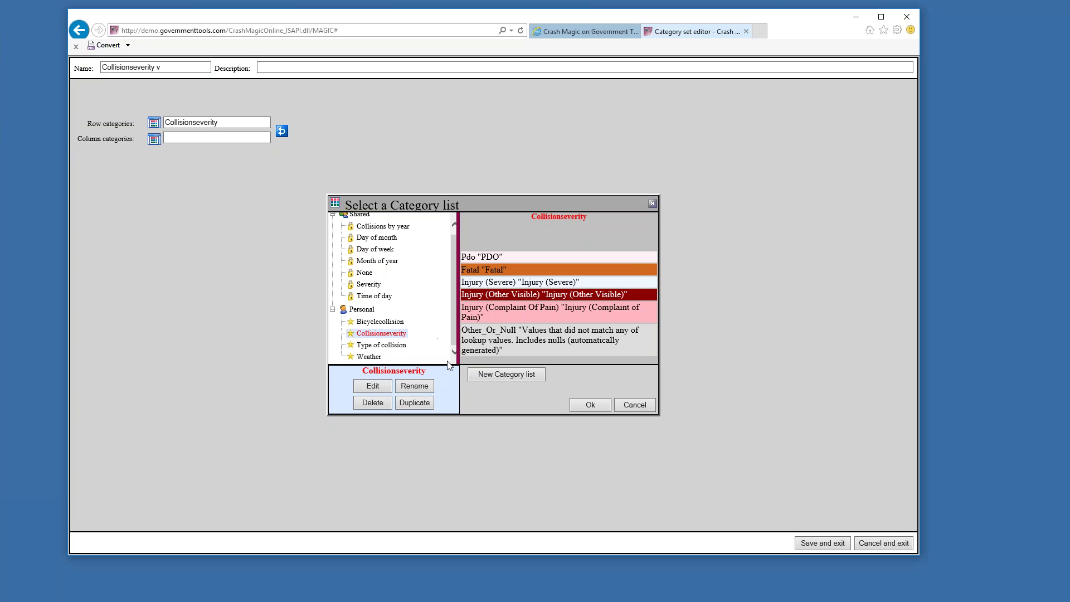
left_click(380, 345)
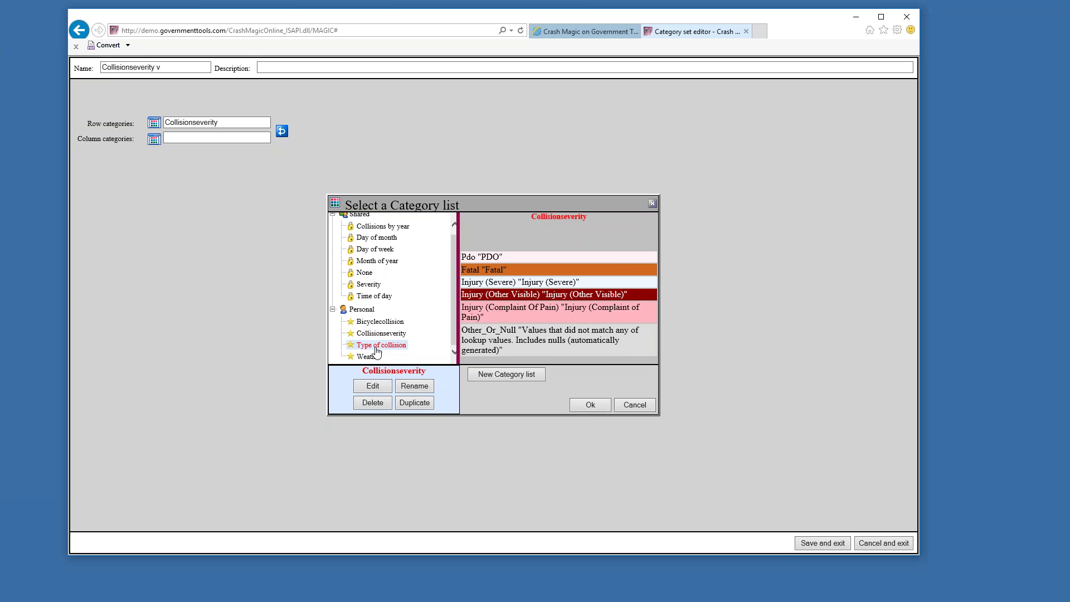
left_click(589, 407)
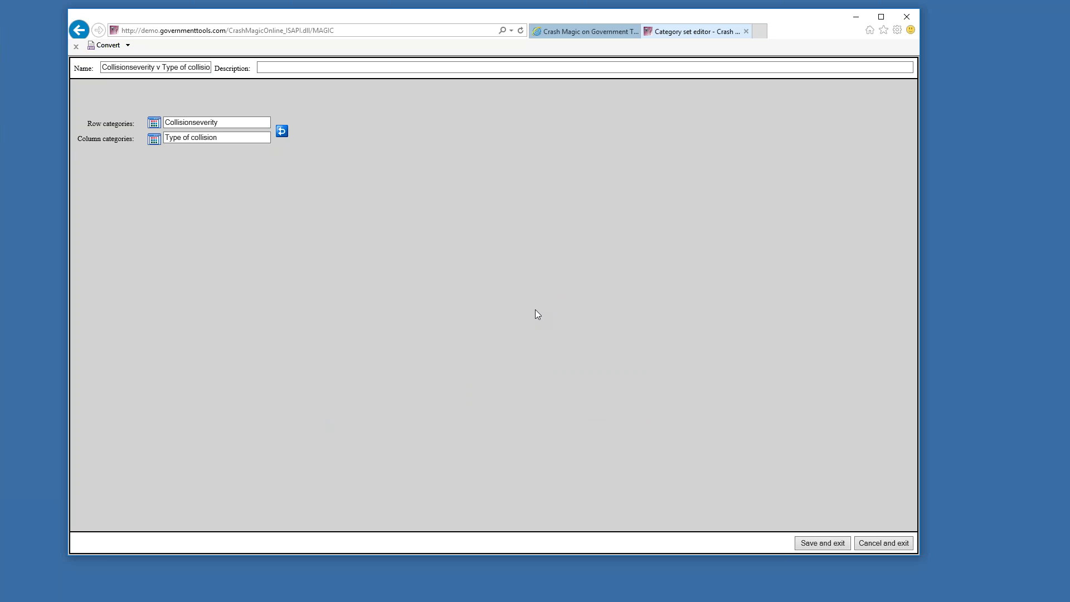
left_click(828, 545)
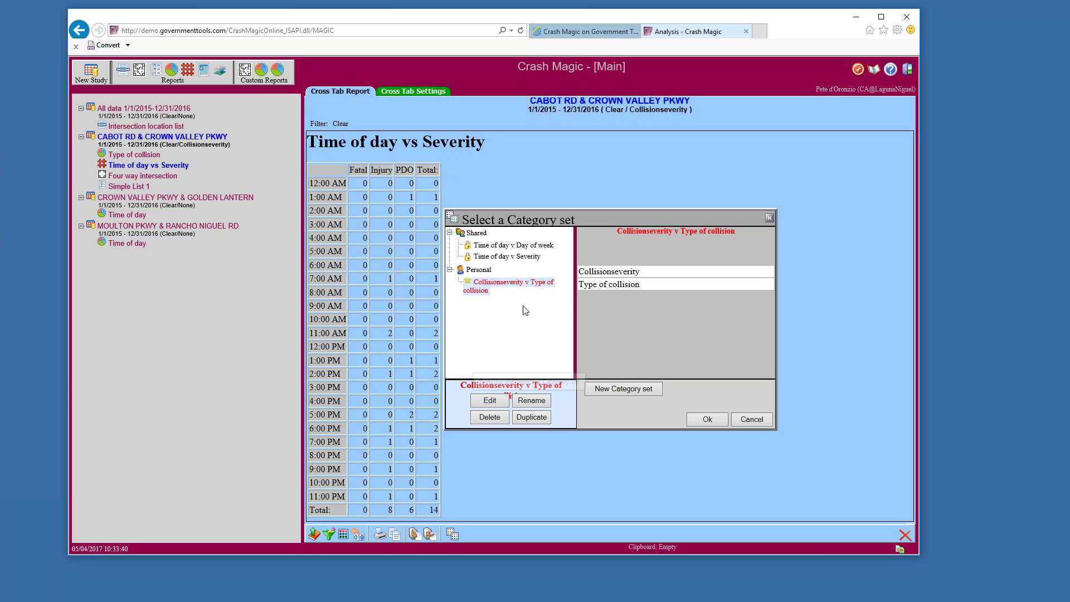
Apply the Collisionseverity v Type of collision set to the crosstab and reopen the set chooser
left_click(707, 419)
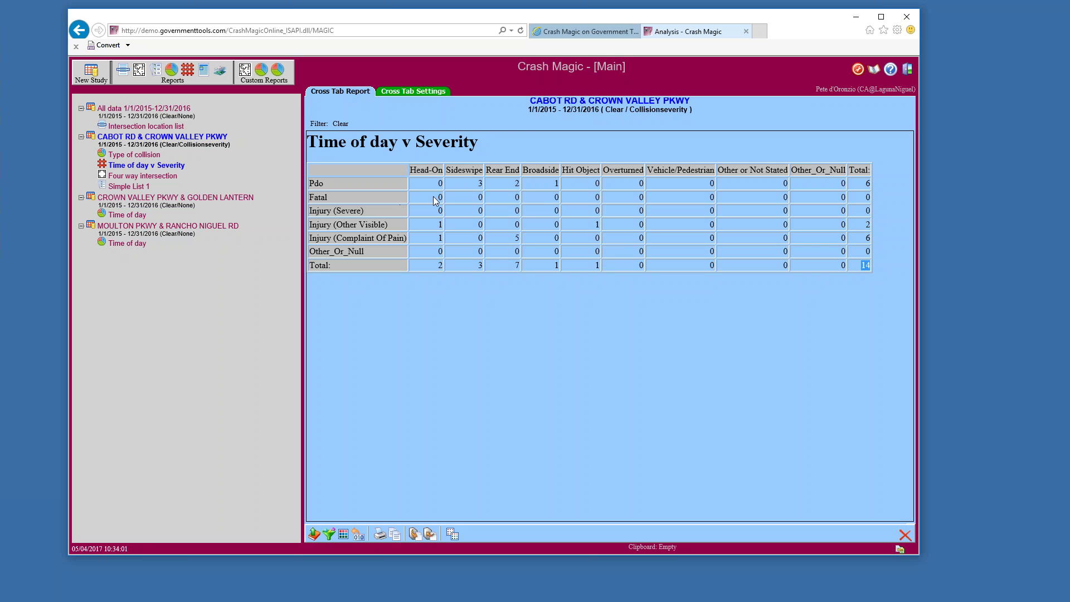
left_click_drag(433, 196, 866, 204)
left_click_drag(375, 210, 312, 214)
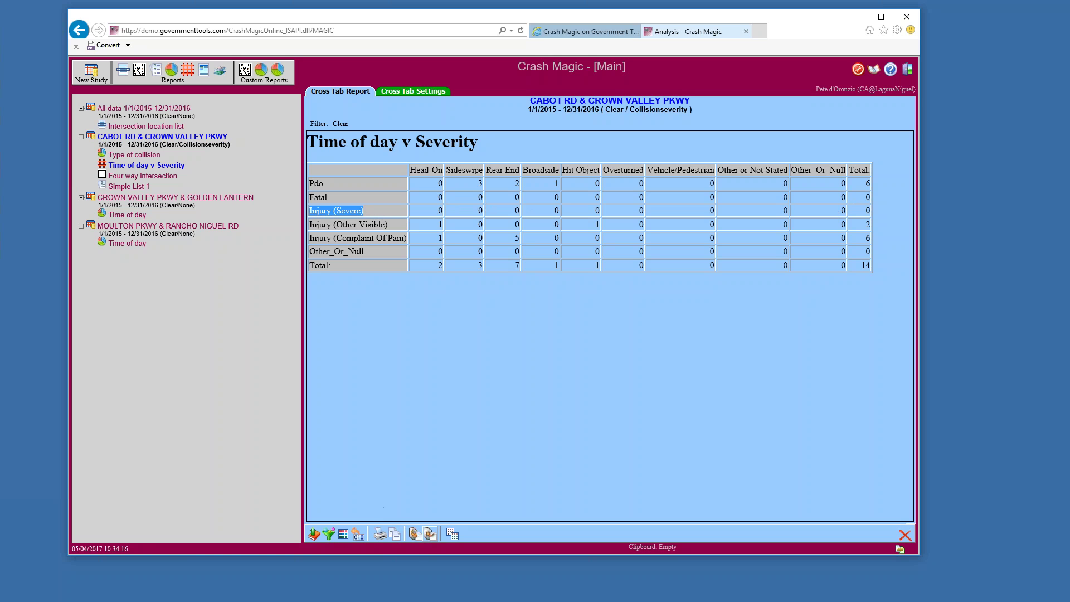
left_click(452, 534)
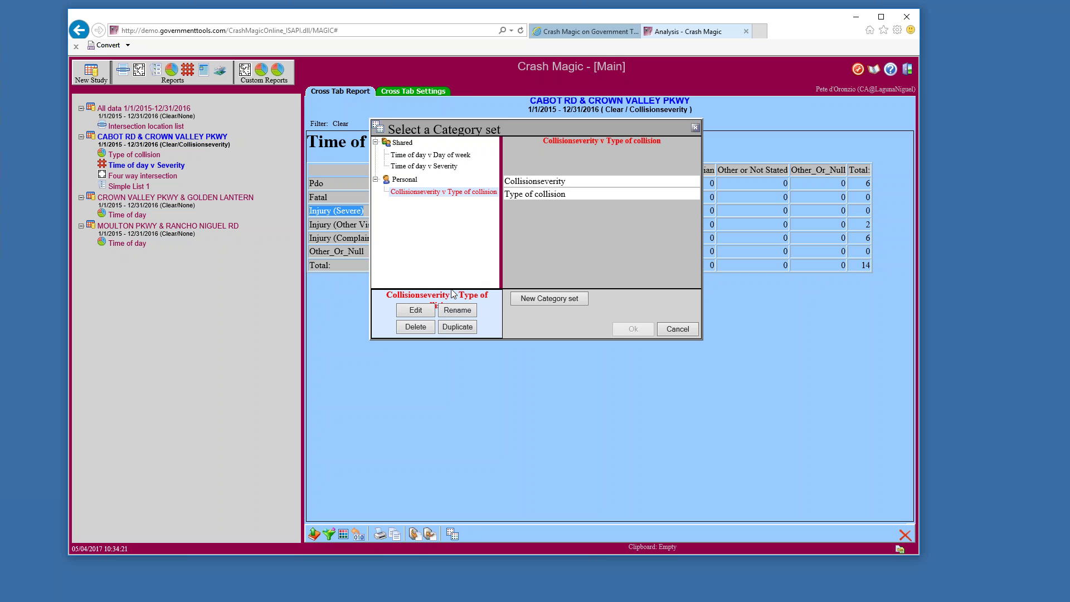
Swap the set's rows and columns so collision types become rows, then save and apply
left_click(420, 309)
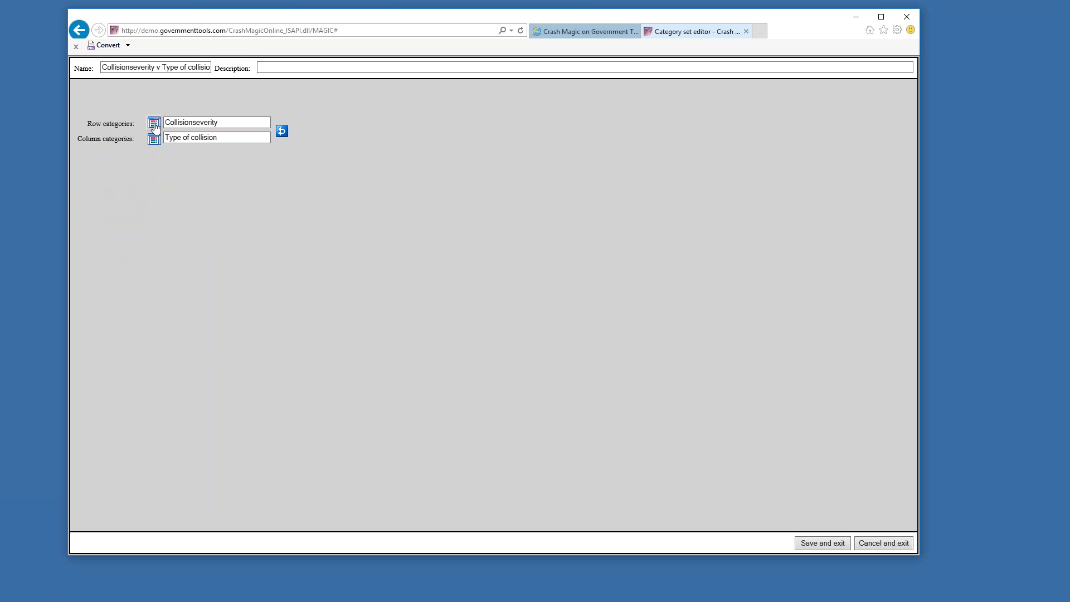
left_click(155, 123)
left_click(654, 406)
left_click(281, 131)
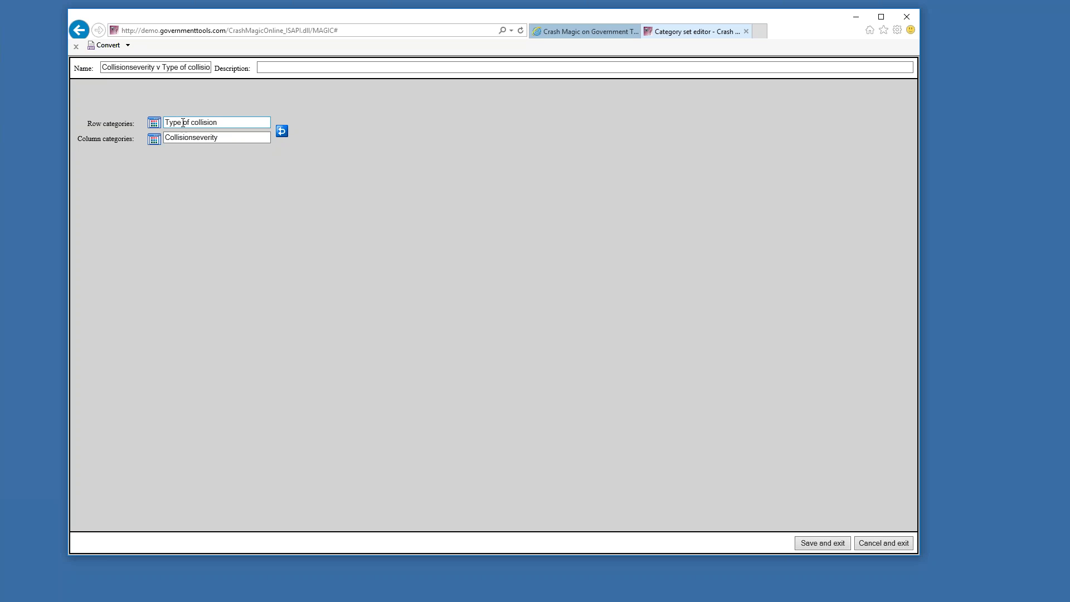
left_click(171, 135)
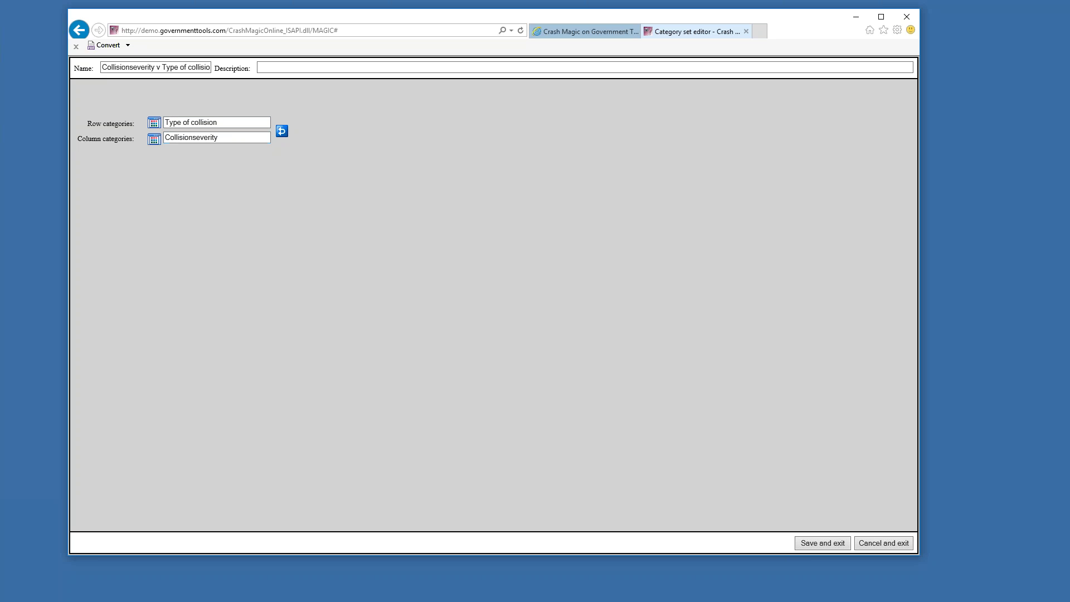
left_click(823, 544)
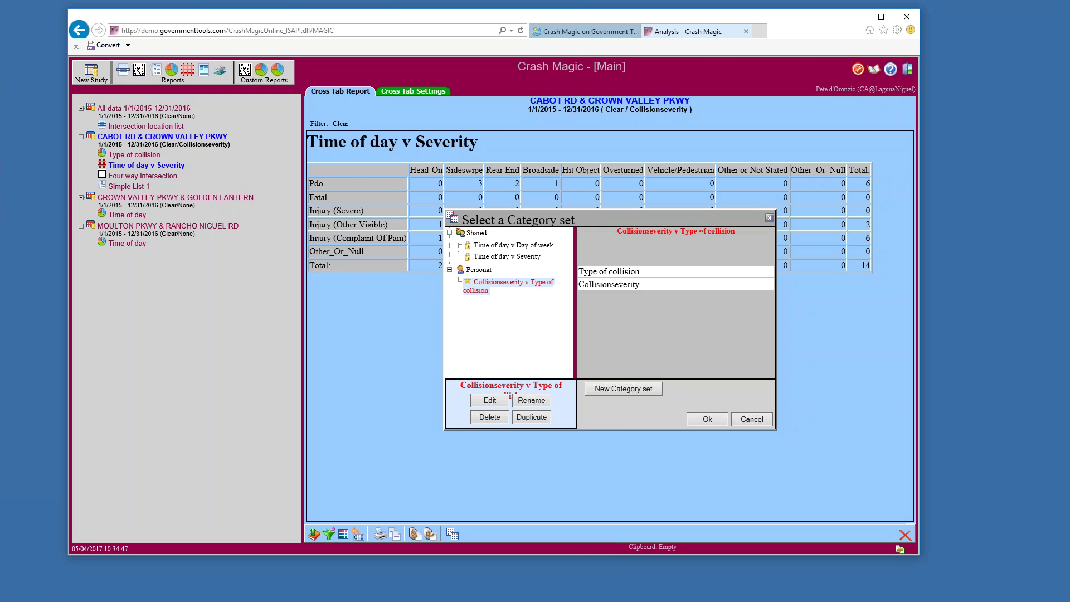
left_click(712, 419)
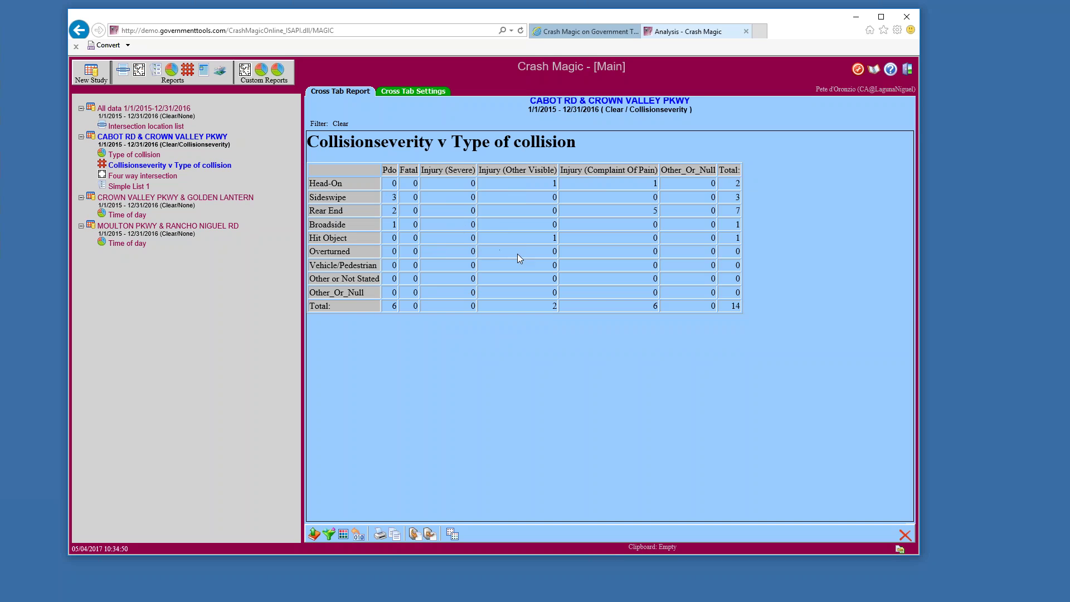
Open the Cross Tab Settings for the Collisionseverity v Type of collision report
mouse_move(335, 249)
left_mouse_down()
mouse_move(335, 287)
mouse_move(333, 254)
left_mouse_up()
left_click_drag(377, 266, 314, 264)
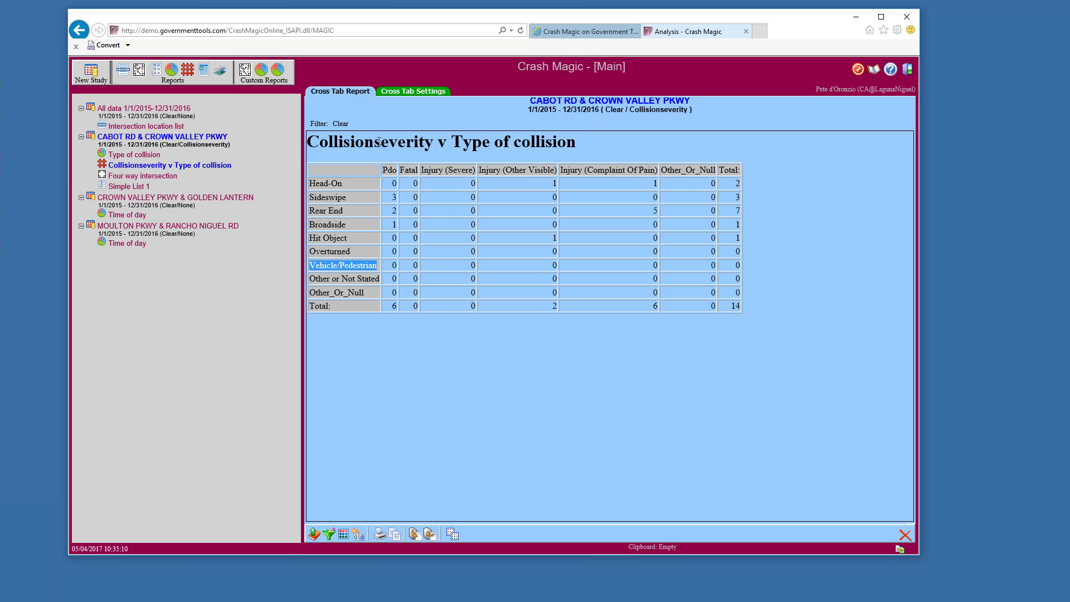
left_click(397, 92)
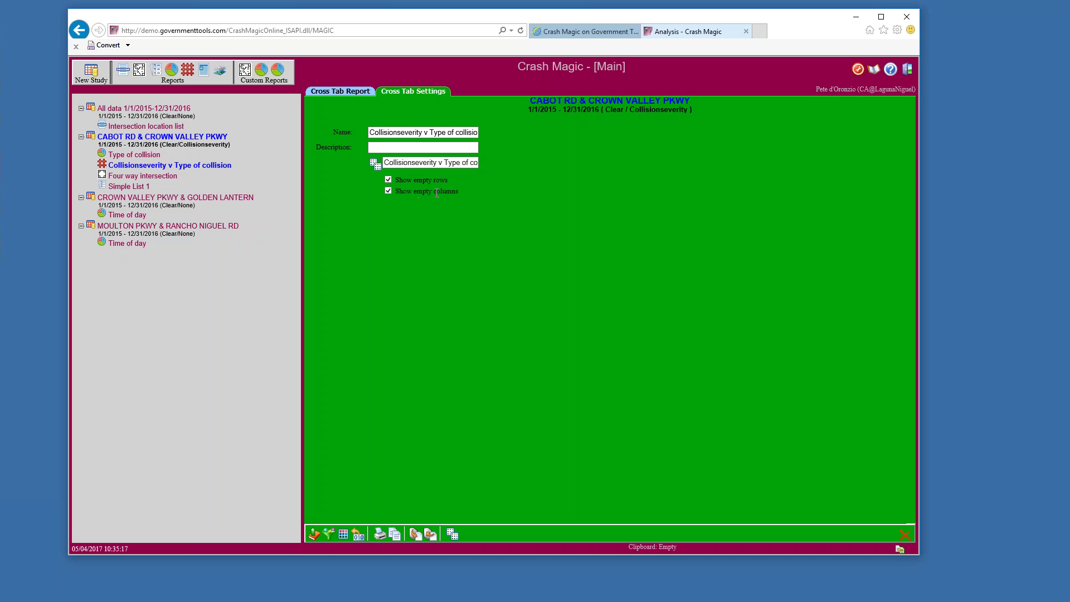
Turn off Show empty rows and bring up the category set chooser
left_click(389, 180)
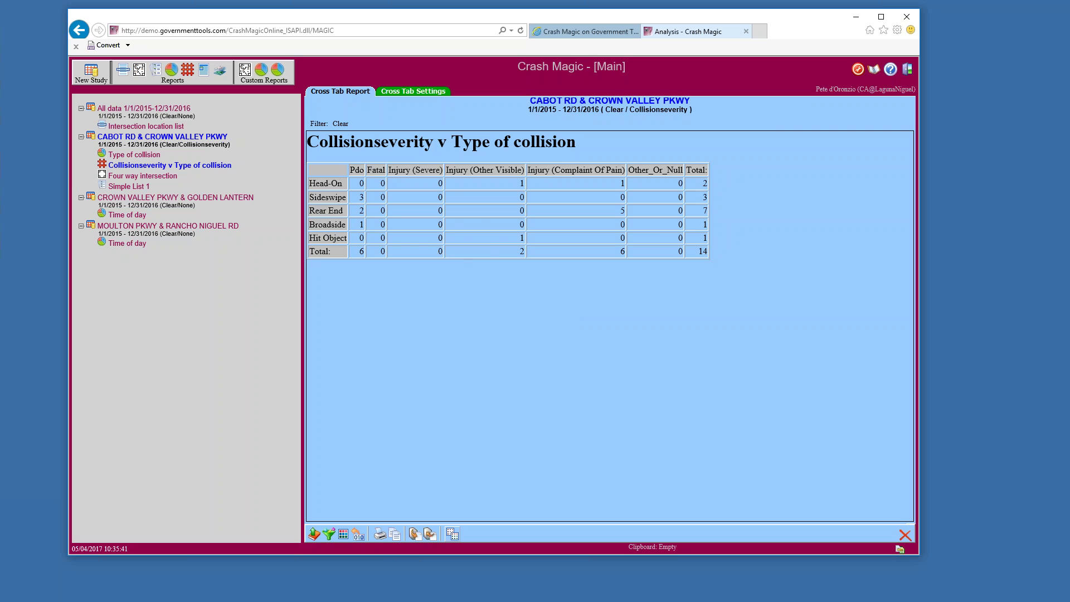
left_click(452, 535)
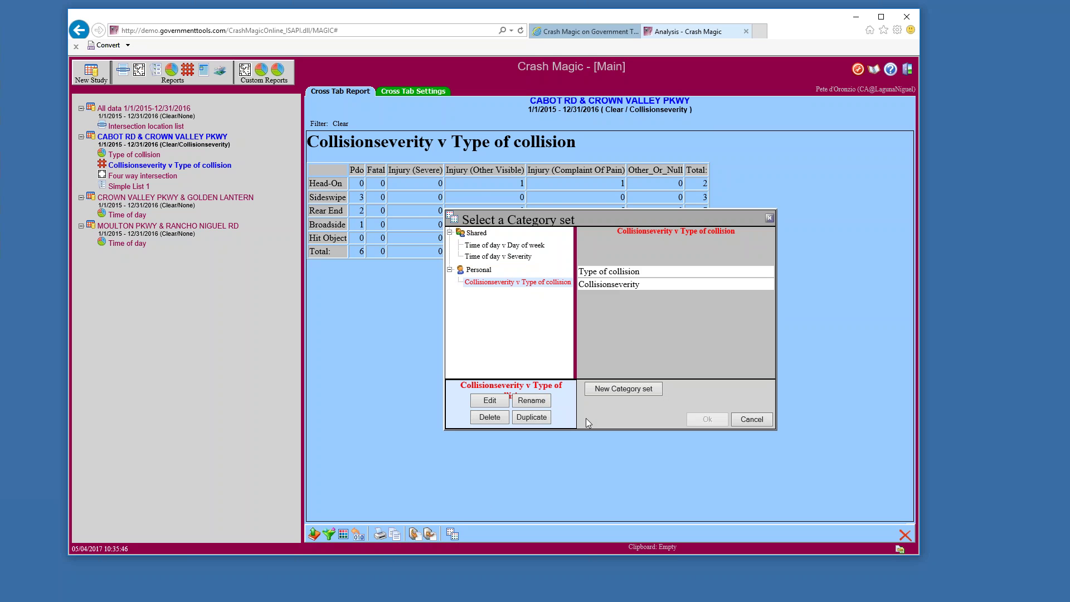
Duplicate the Collisionseverity v Type of collision set and add a new Untitled (1) column list
left_click(526, 417)
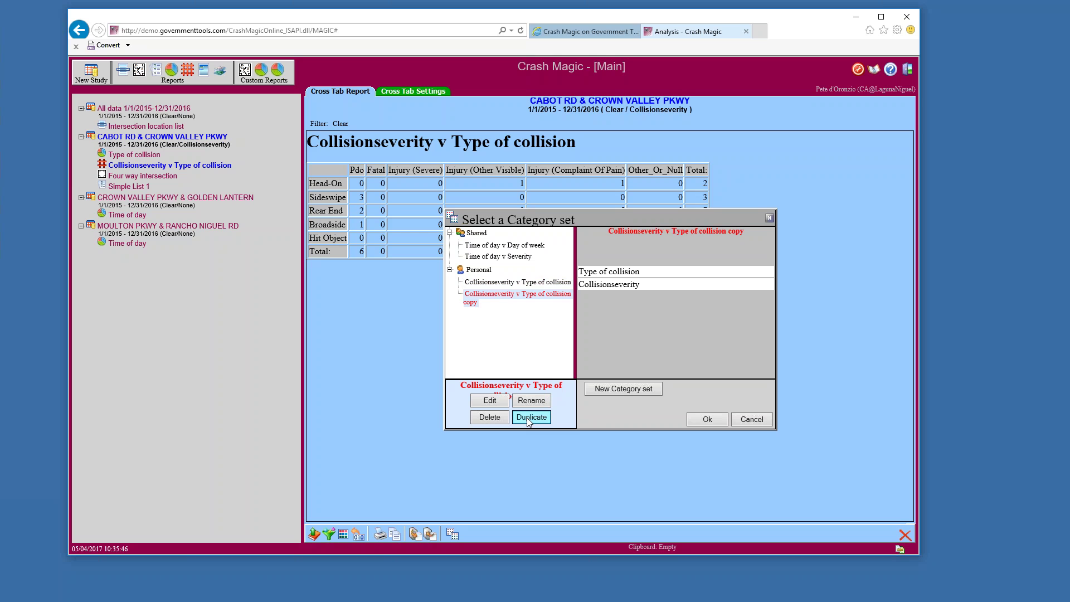
left_click(489, 401)
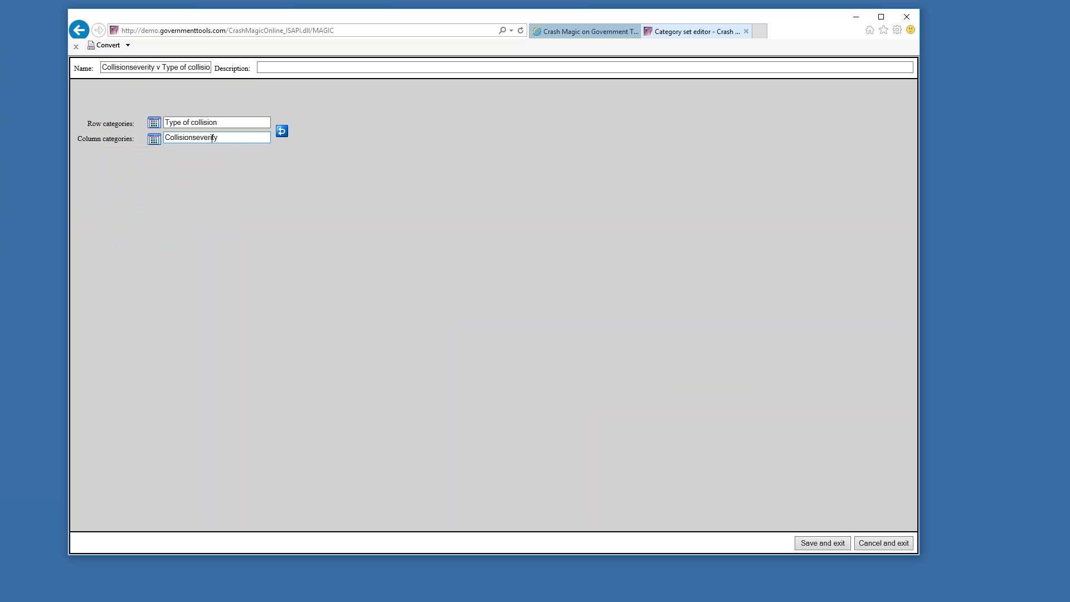
left_click(153, 139)
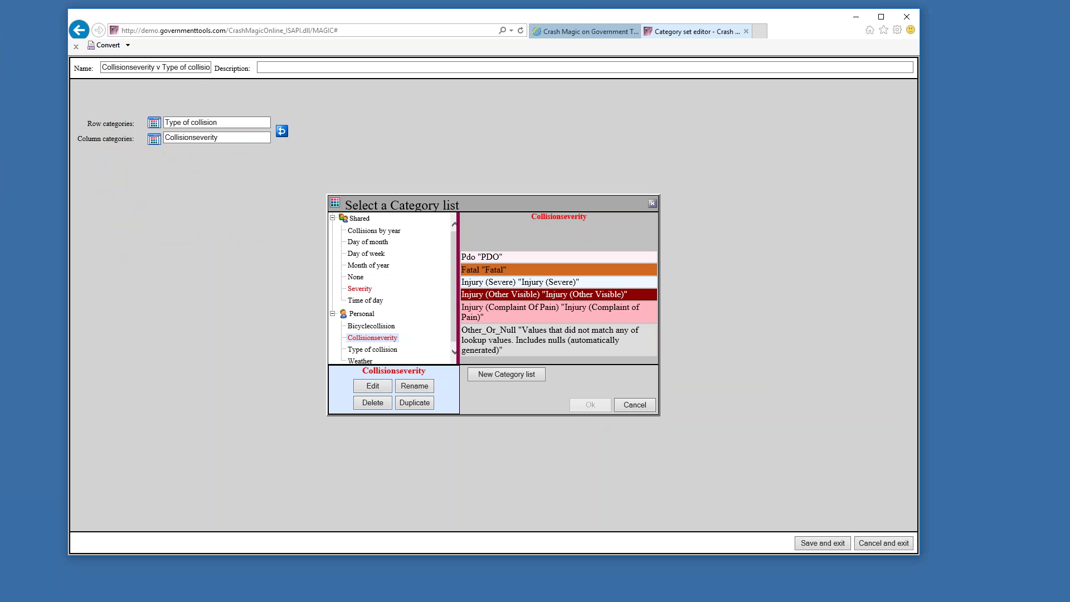
scroll(454, 316, "down", 1)
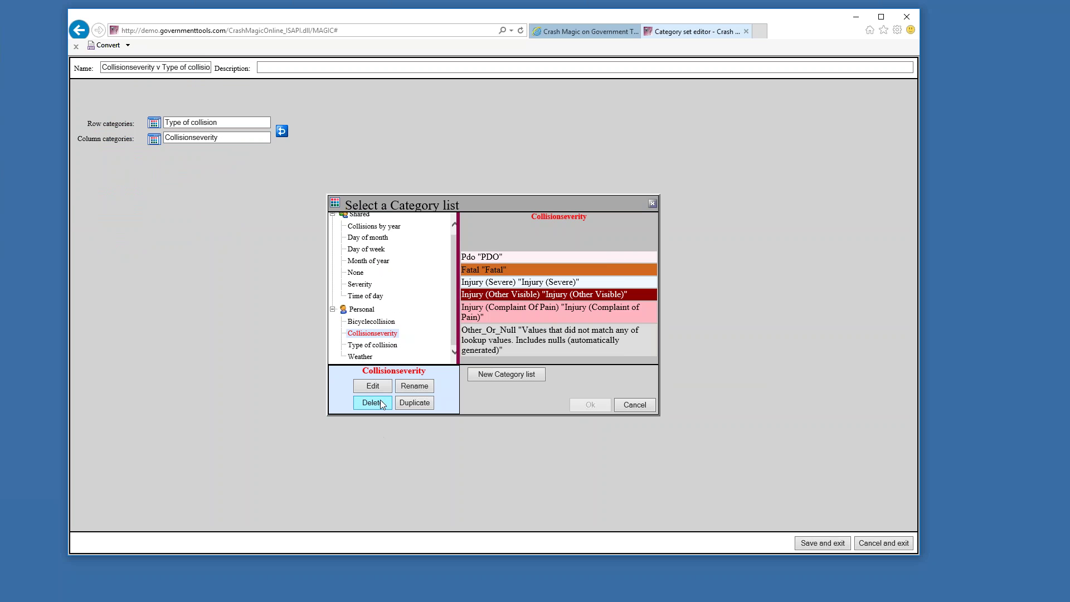
left_click(476, 374)
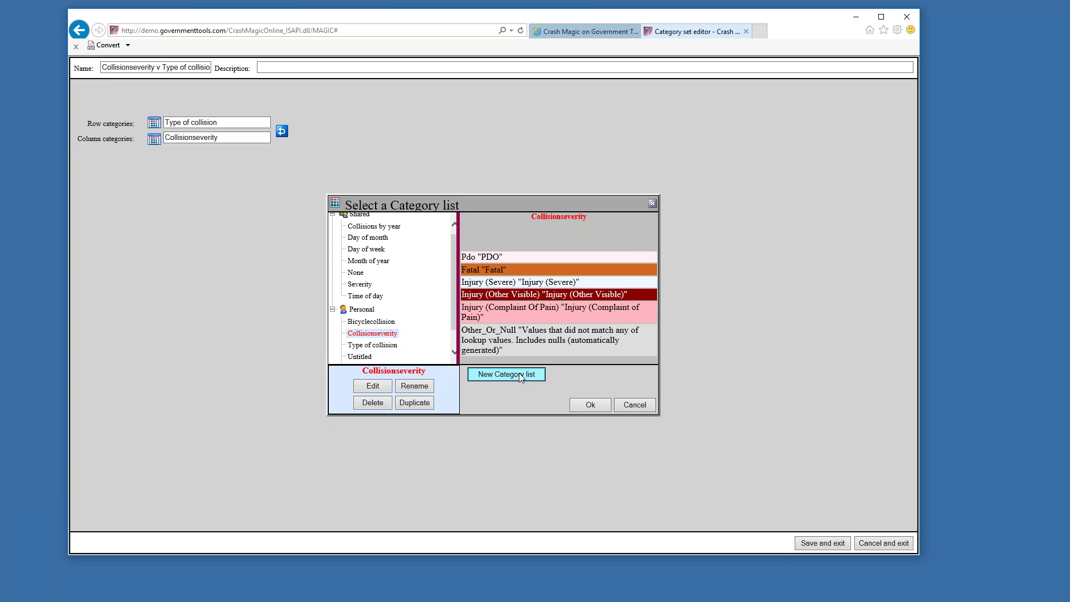
scroll(452, 339, "down", 2)
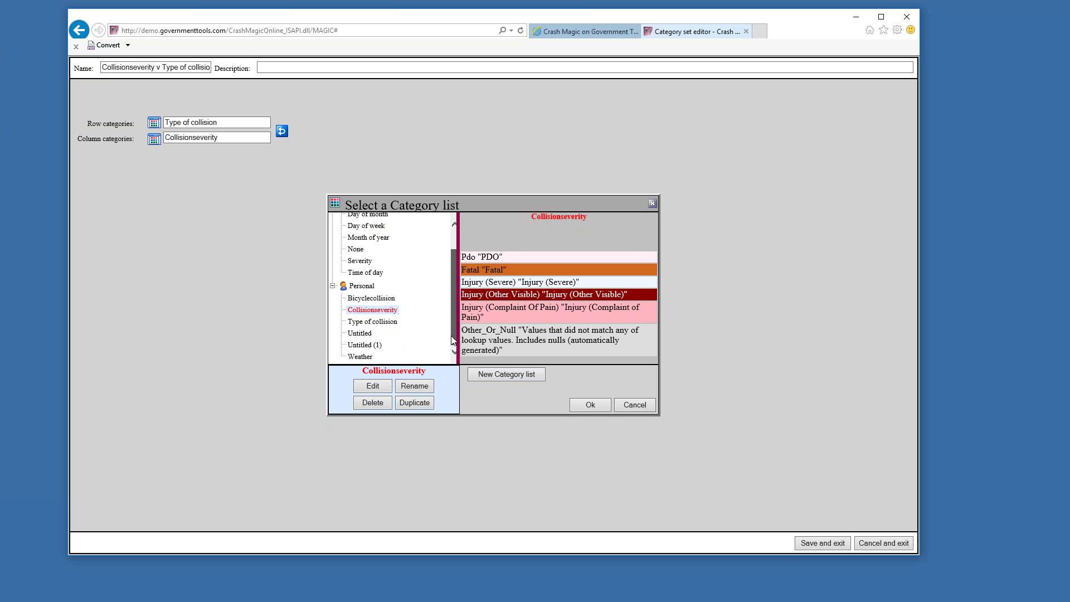
left_click(372, 346)
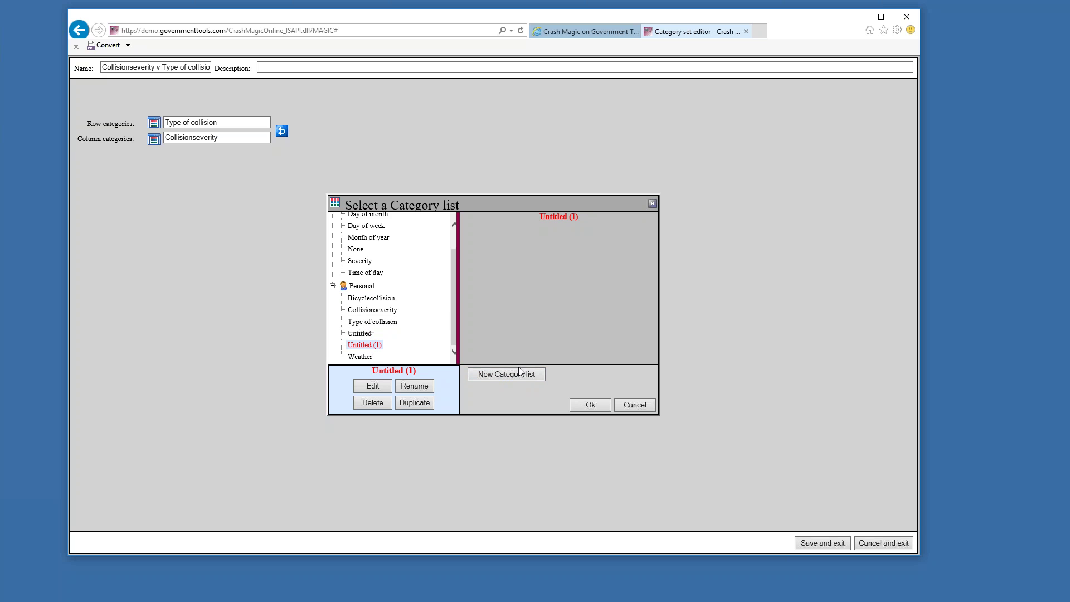
Fill Untitled (1) from the Lighting field, producing seven bins from Not Stated to Other_Or_Null
left_click(372, 386)
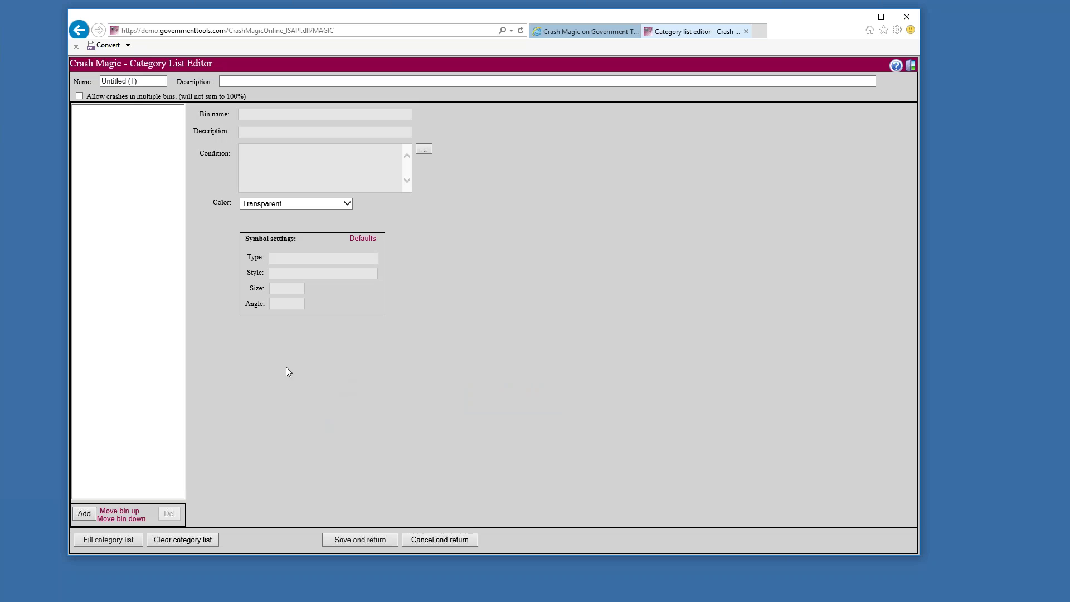
left_click(130, 541)
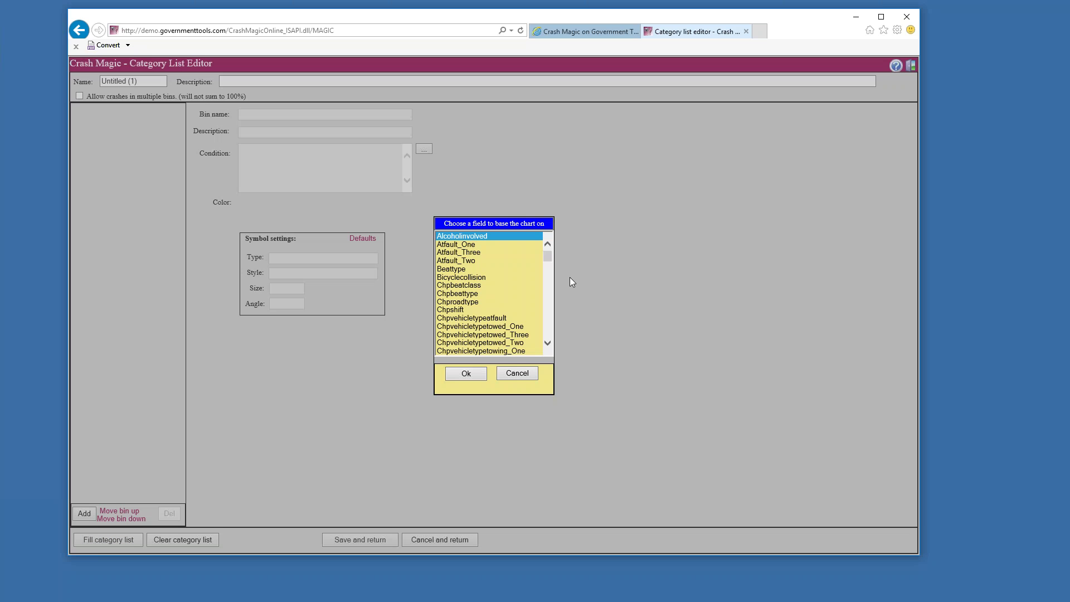
left_click_drag(548, 260, 546, 281)
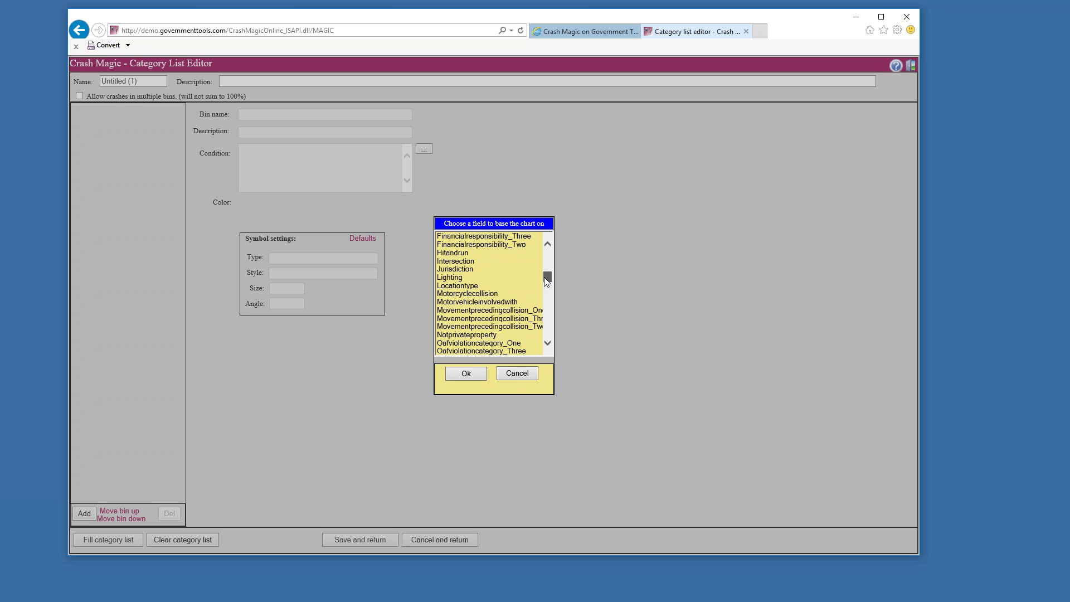
left_click(474, 277)
left_click(467, 378)
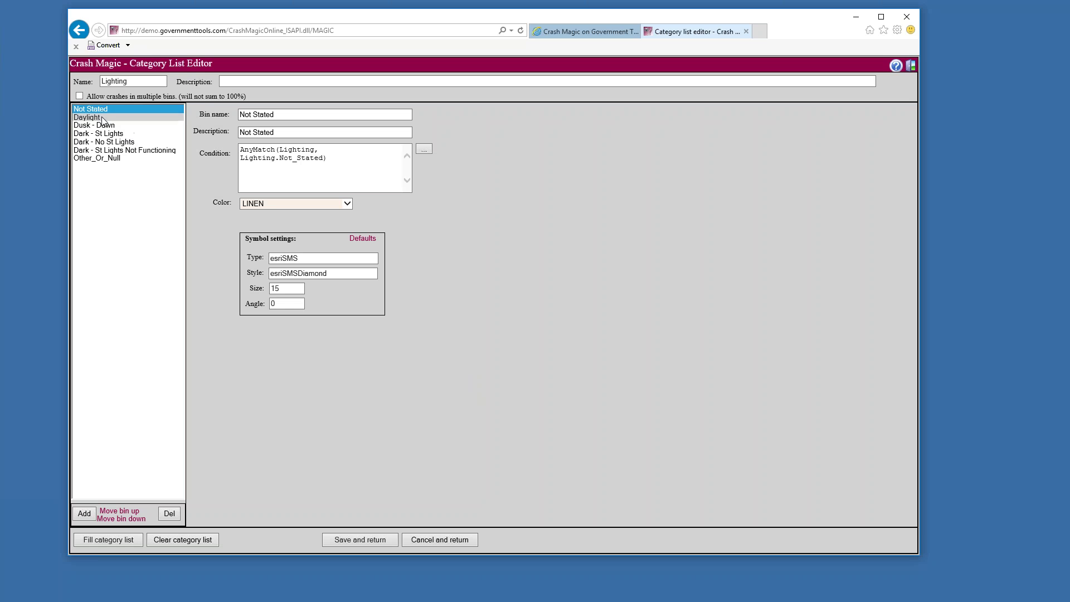
Colour the Dusk - Dawn bin SLATEGRAY and Dark - St Lights LIGHTCYAN
left_click(106, 118)
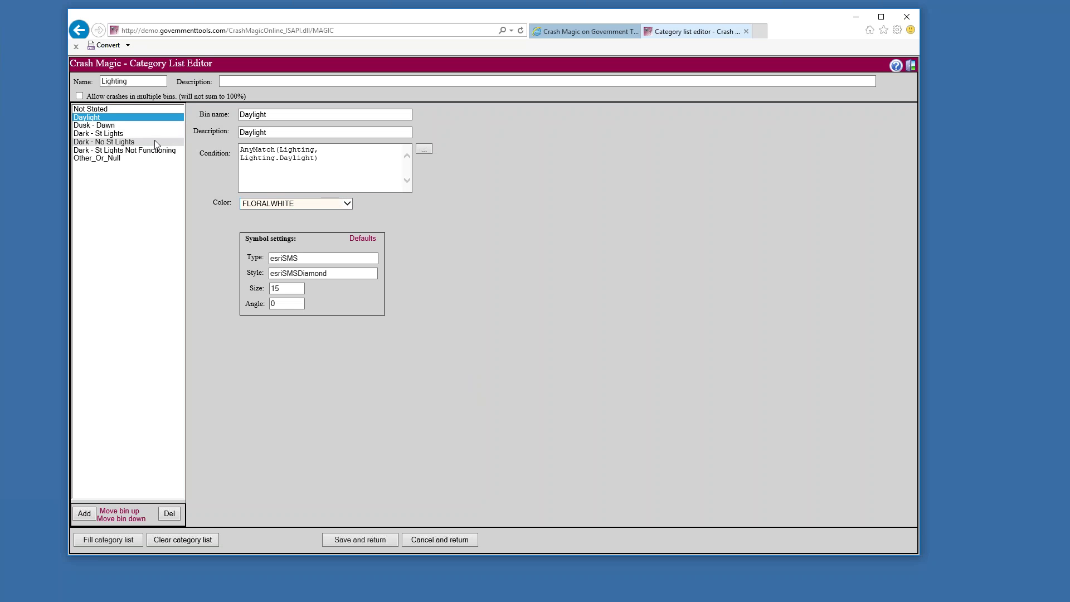
left_click(132, 126)
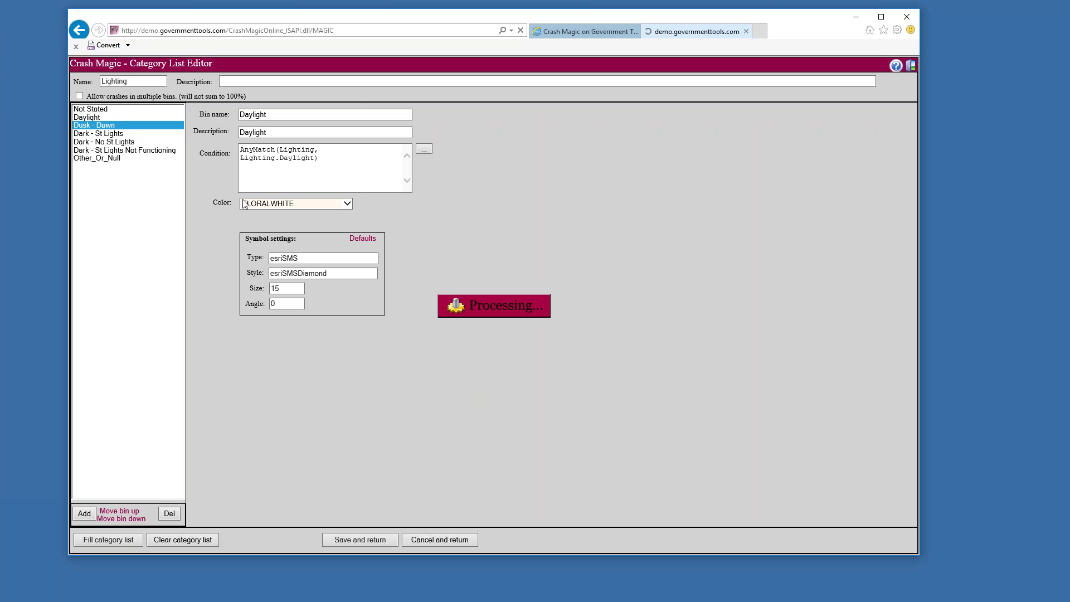
left_click(283, 204)
left_click(279, 236)
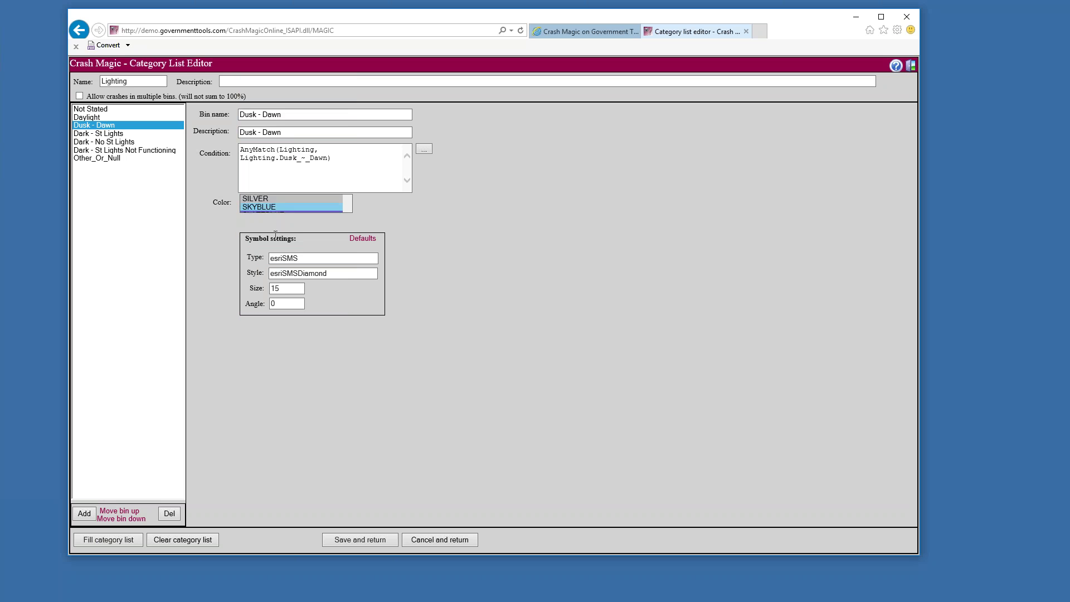
left_click(127, 134)
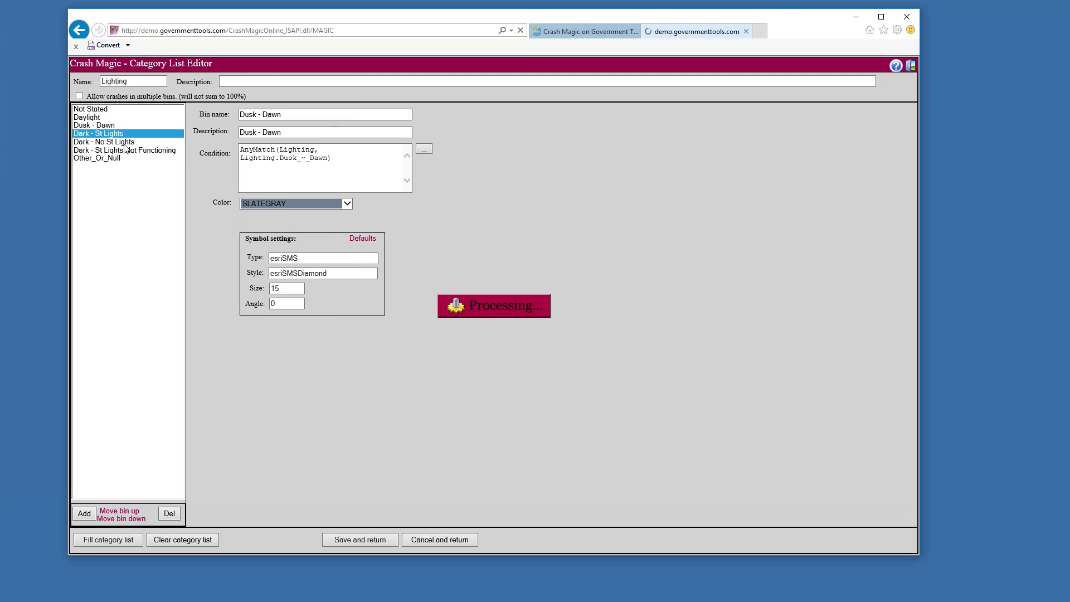
left_click(322, 204)
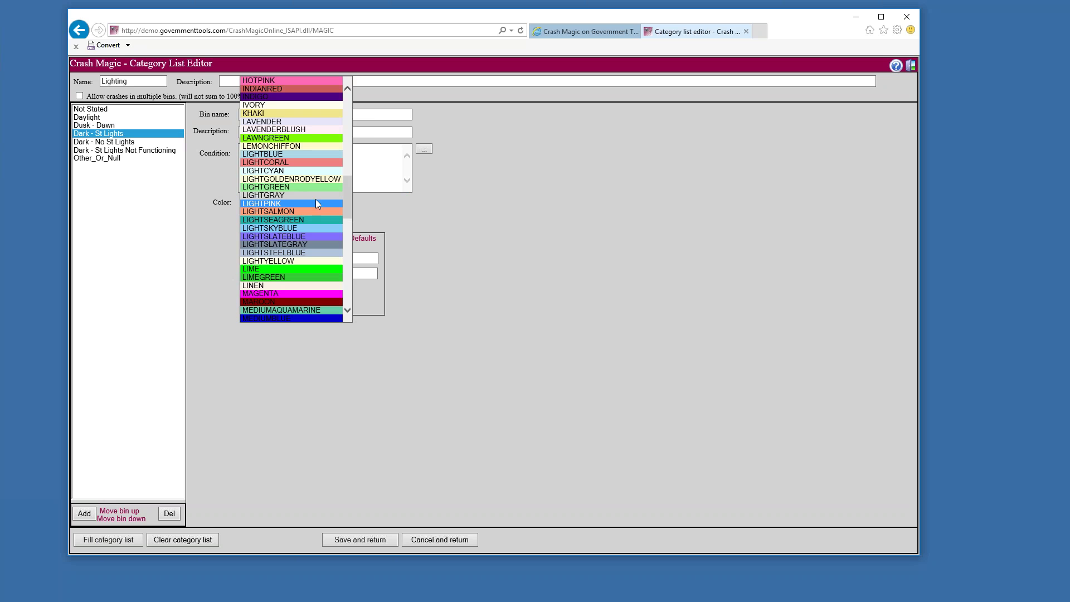
left_click(297, 172)
Recolour Dark - No St Lights, set Not Functioning to LIGHTSLATEGRAY, and save the list
left_click(92, 143)
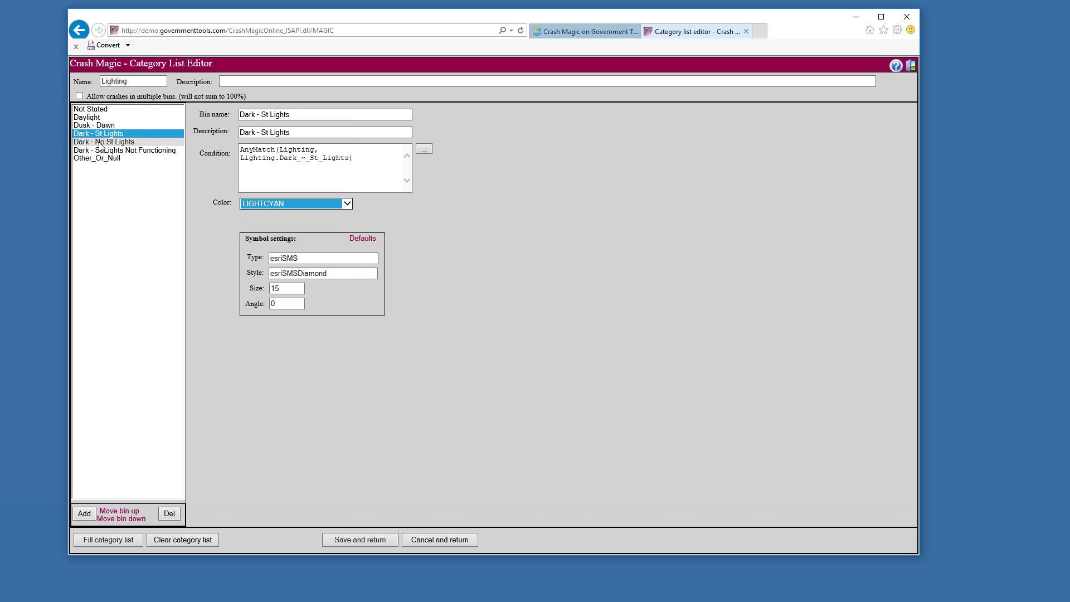
left_click(323, 204)
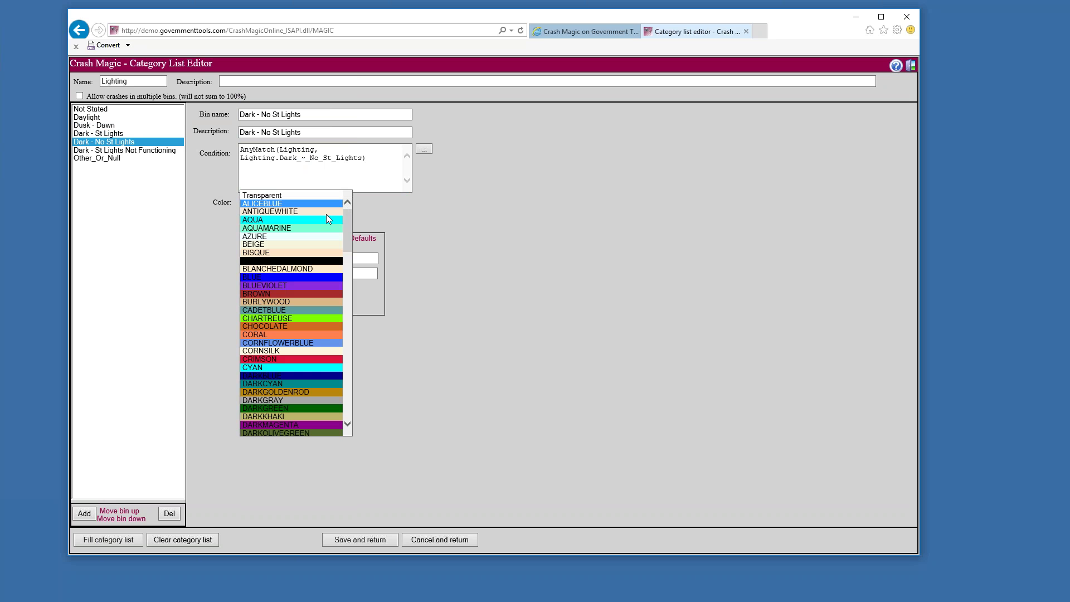
left_click(313, 174)
left_click(139, 151)
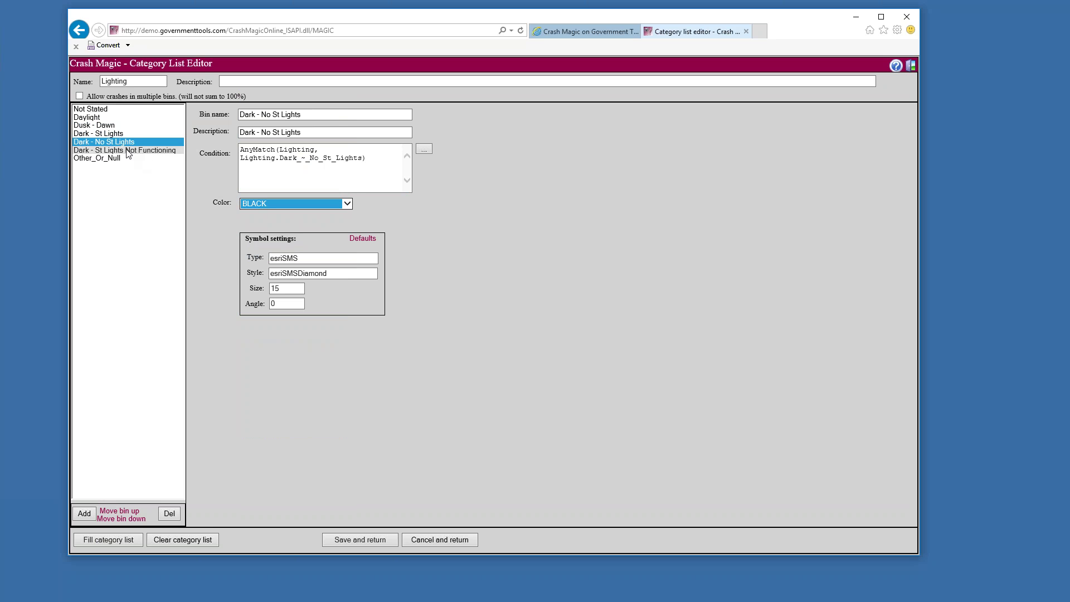
left_click(348, 204)
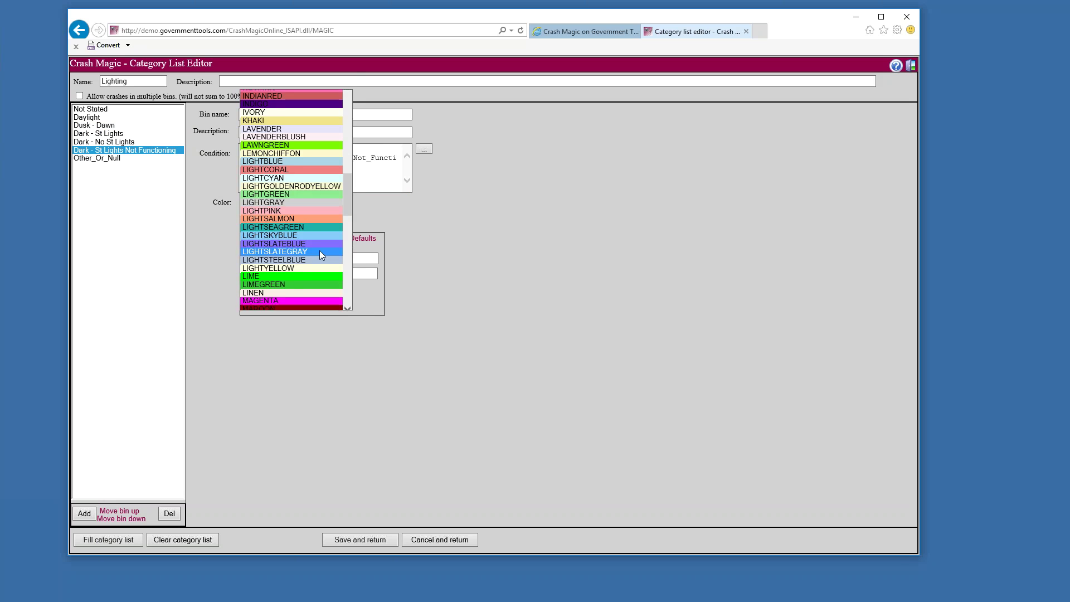
left_click(320, 250)
left_click(155, 157)
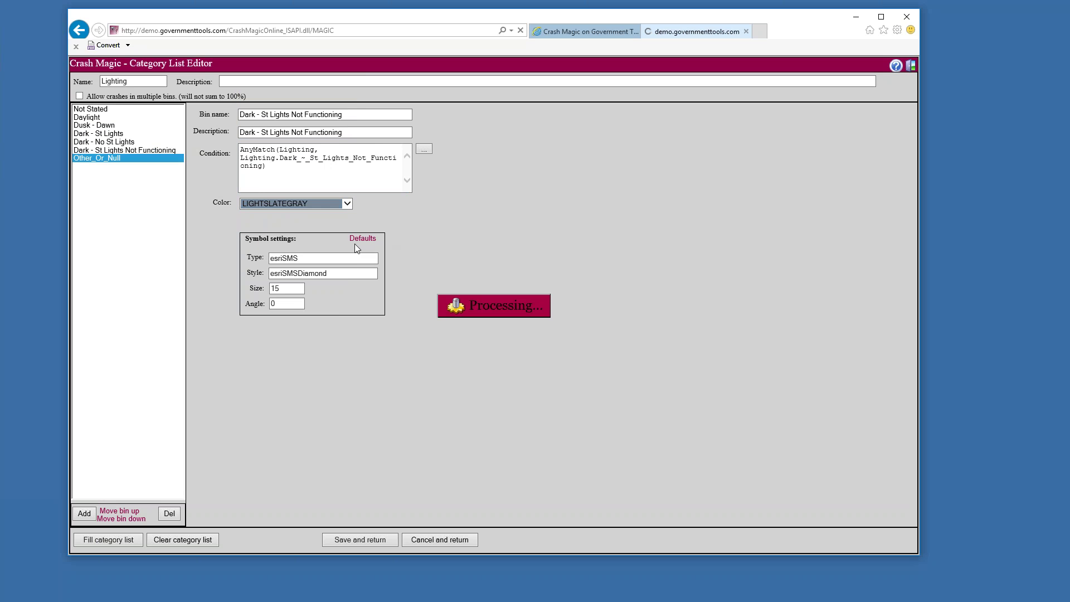
left_click(389, 539)
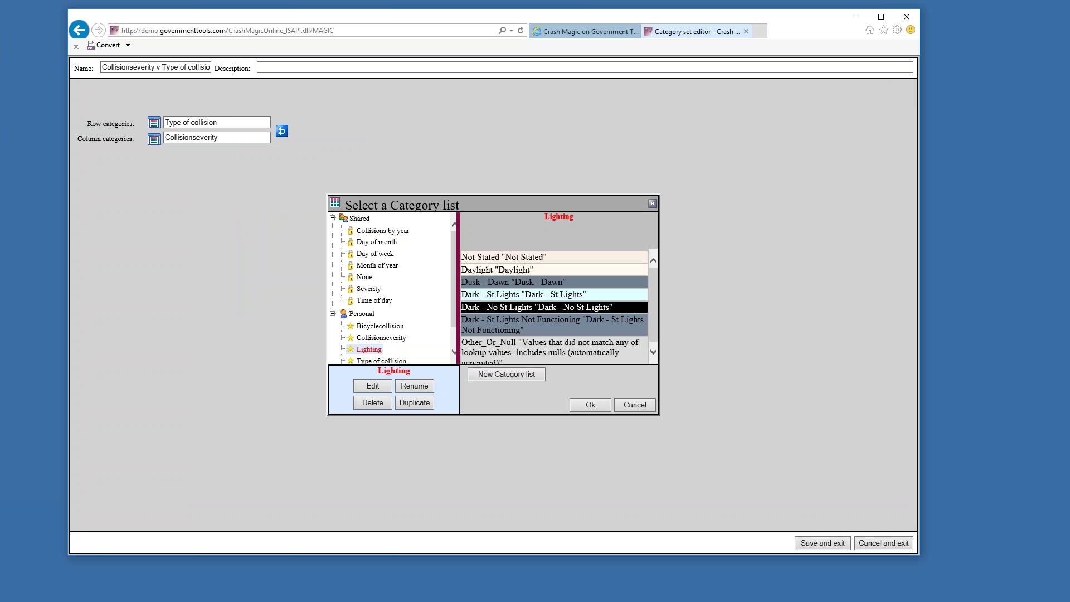
Save Lighting as the column categories and apply the Type of collision v Lighting set to the crosstab
left_click(590, 405)
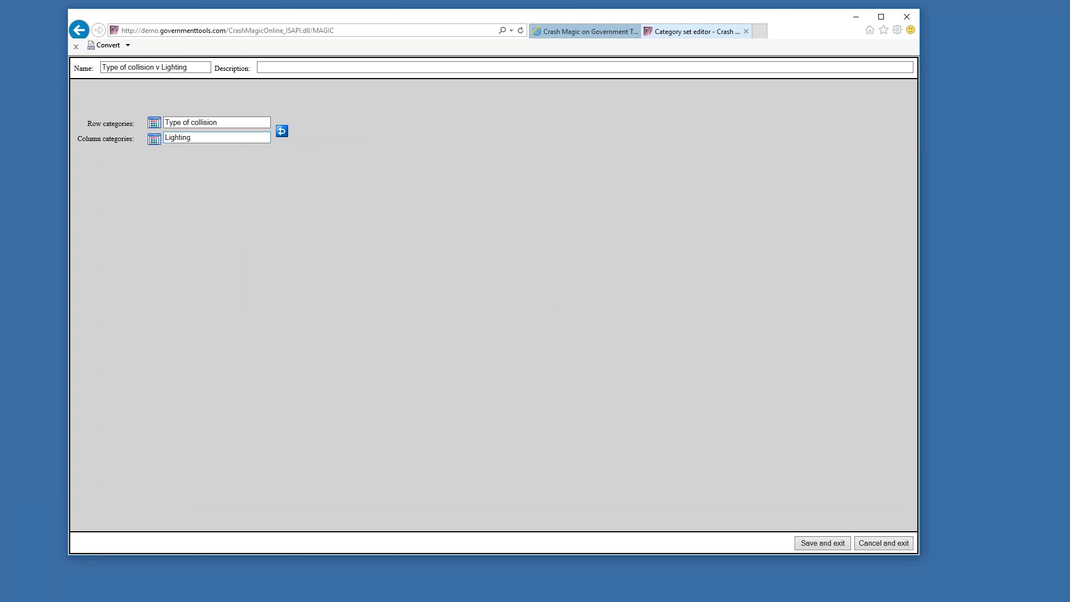
left_click(839, 548)
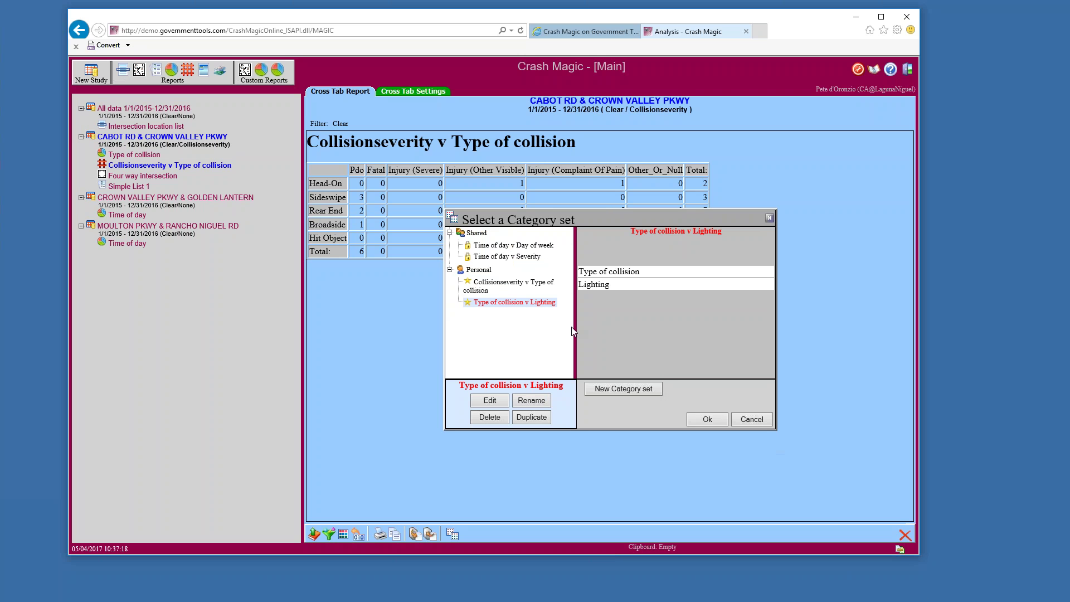
left_click(696, 423)
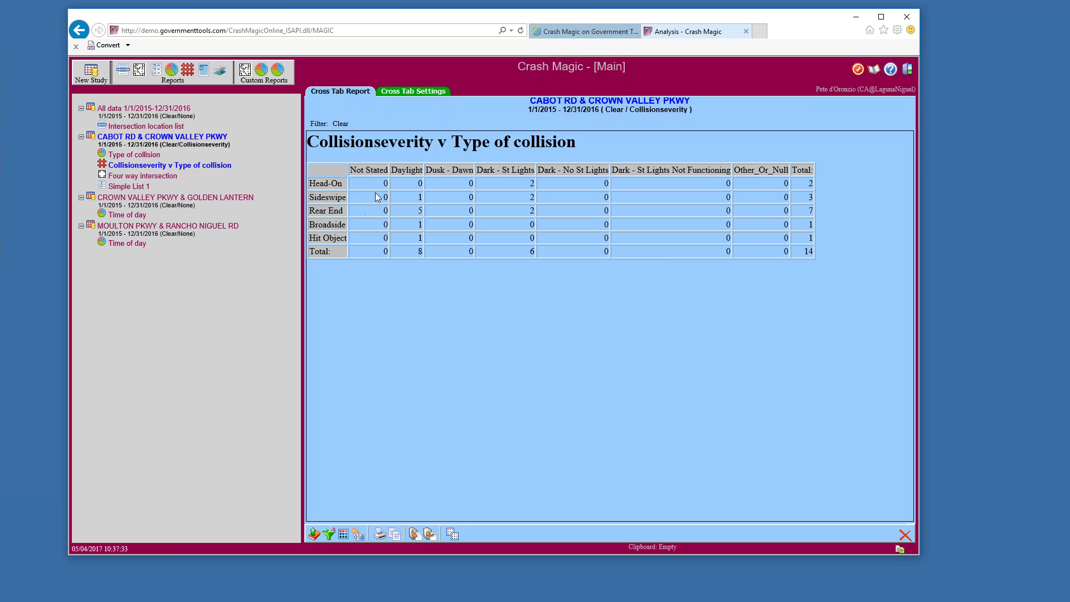
left_click(415, 92)
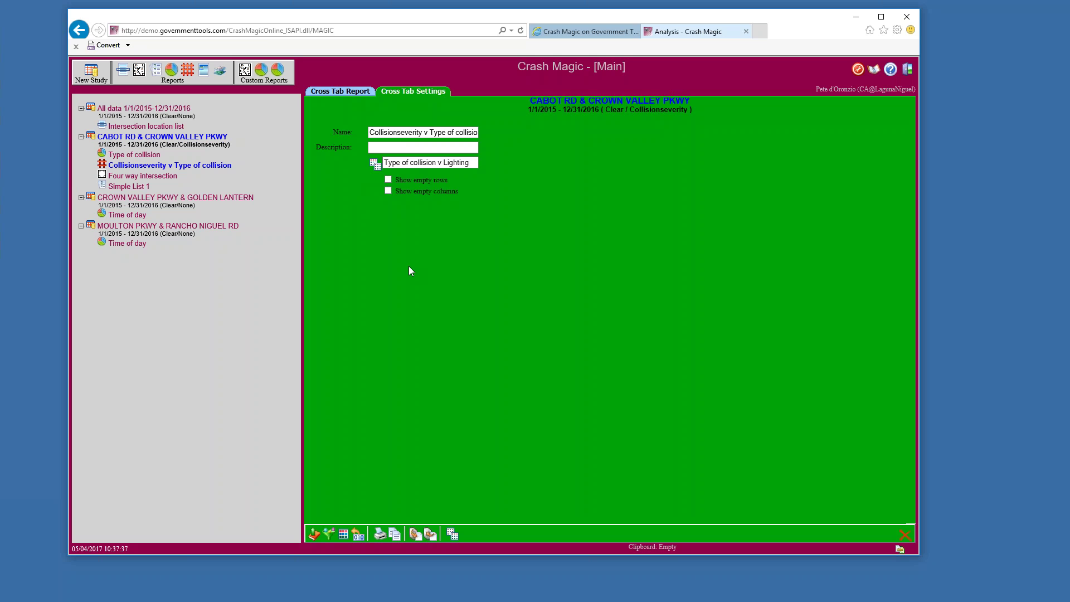
Return to the crosstab report showing the Daylight (8) and Dark - St Lights (6) columns
left_click(343, 94)
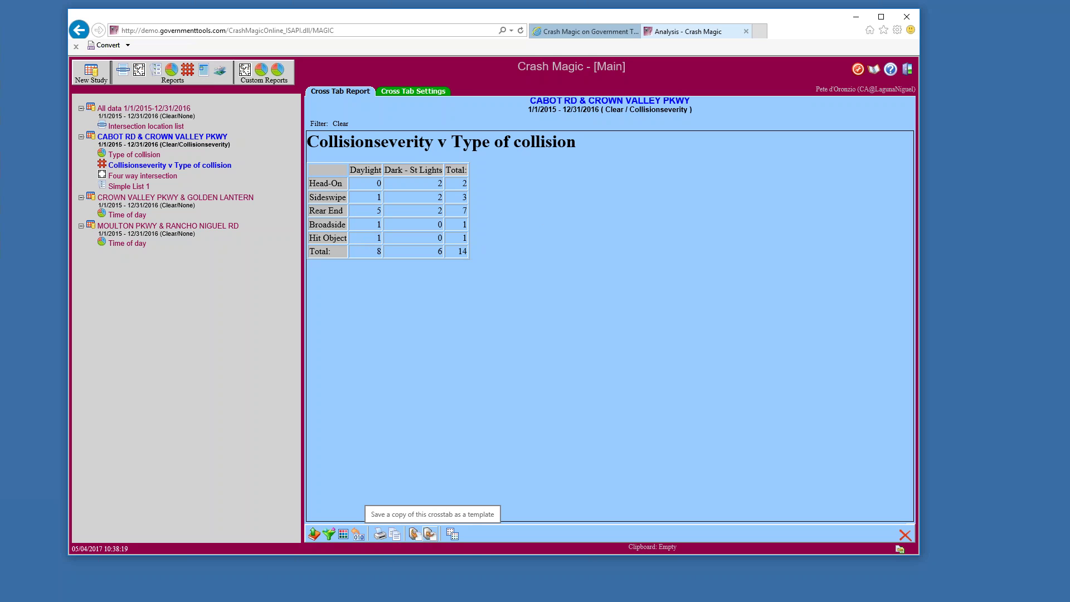
left_click(430, 534)
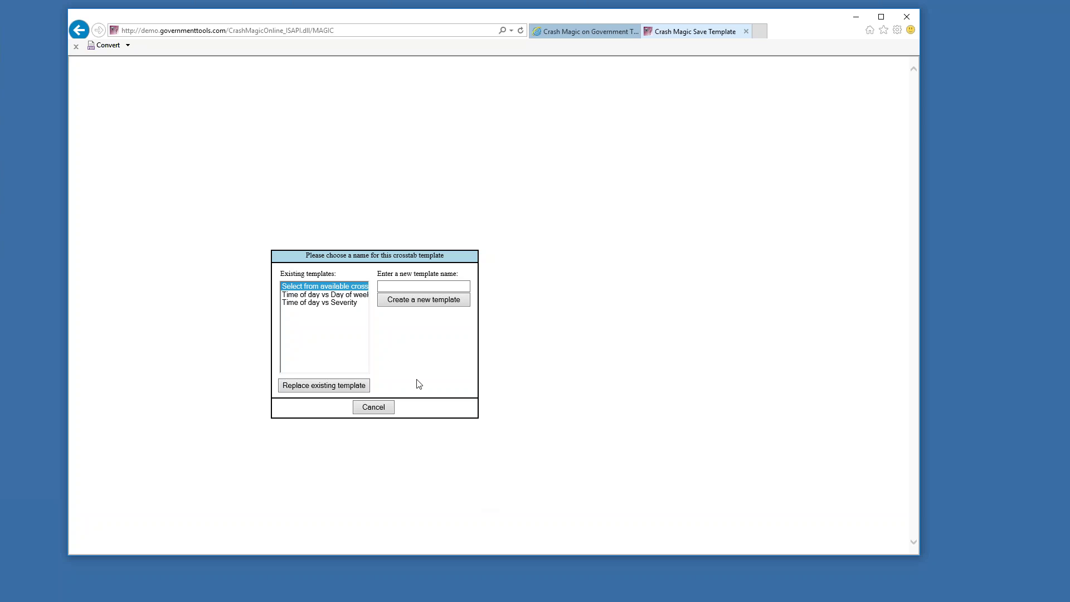
left_click(397, 286)
left_click(374, 407)
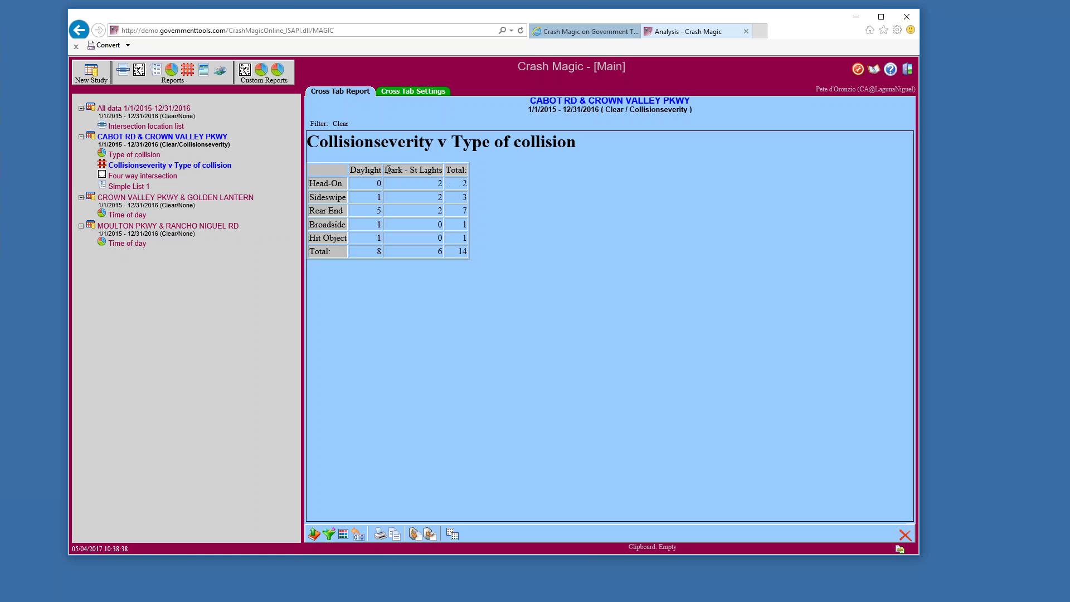
Rename the crosstab to 'Lighting v Type of Collision' and select its report title for copying
left_click_drag(351, 171, 465, 170)
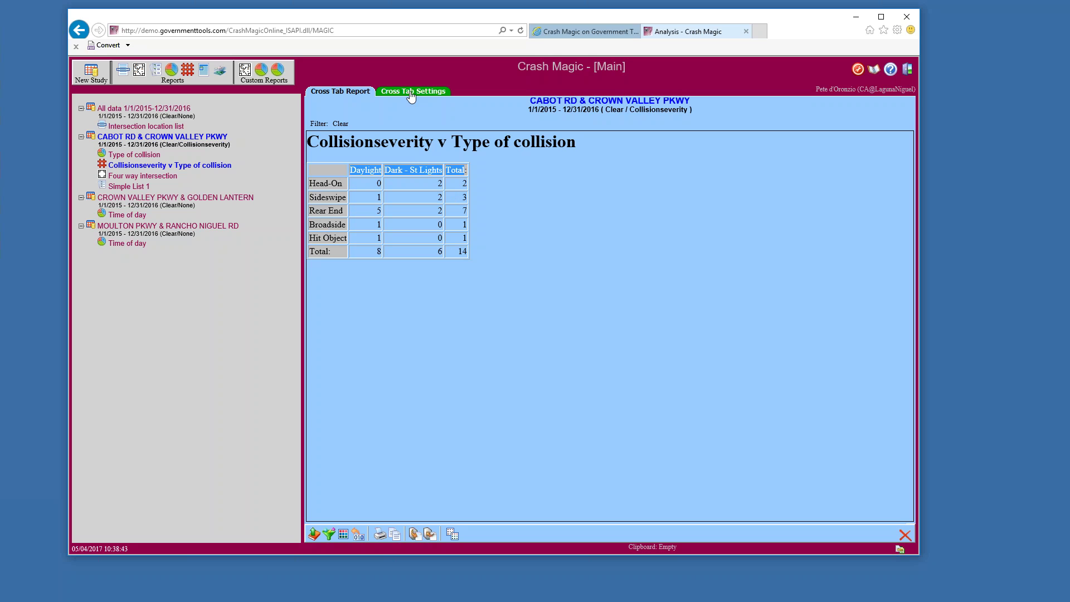
left_click(412, 93)
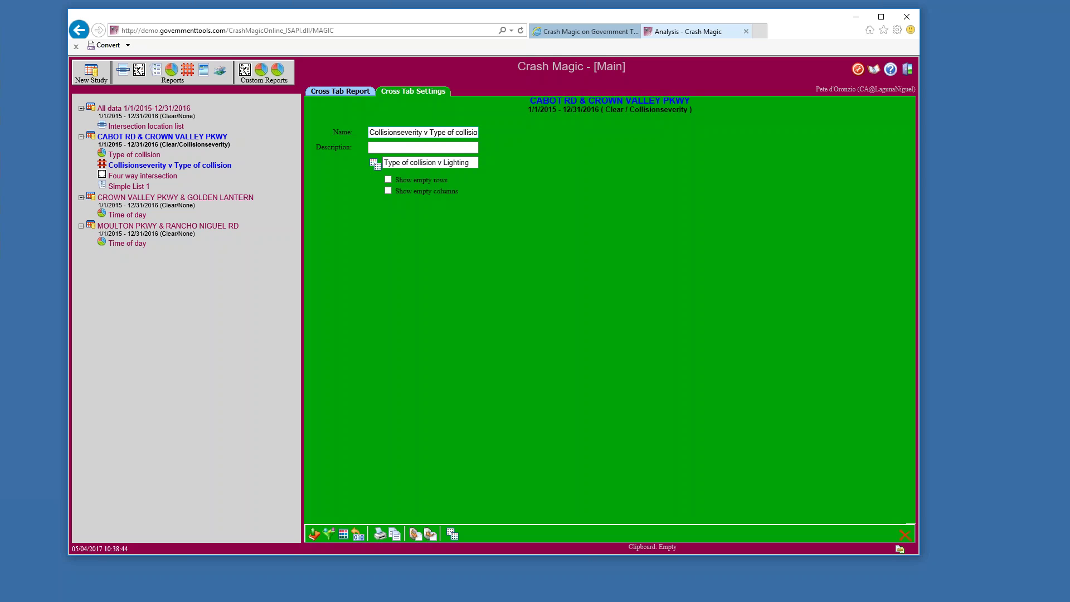
triple_click(418, 132)
type("Lighting v")
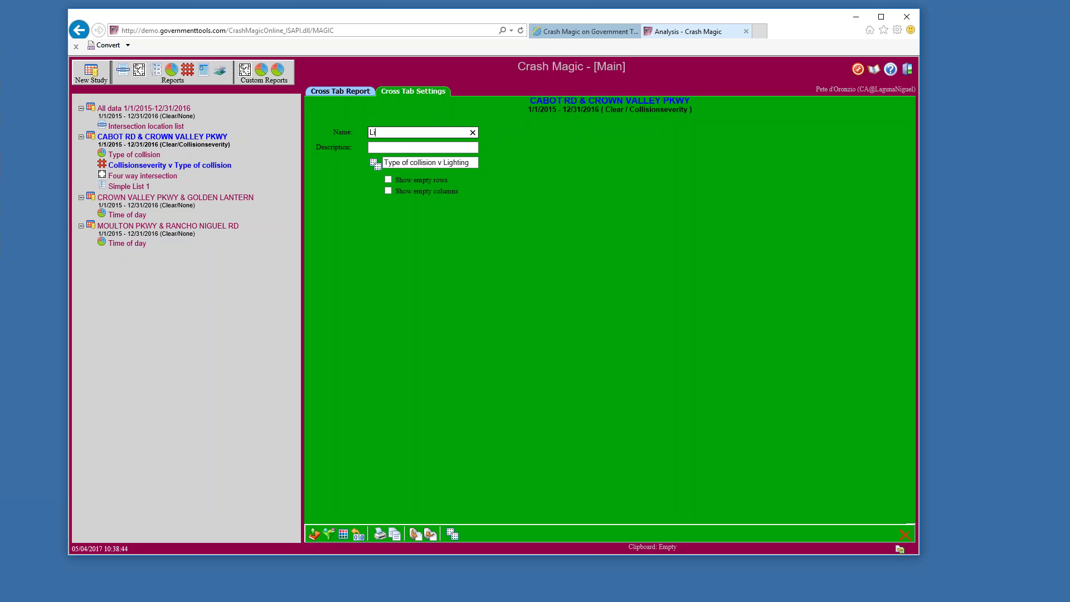
type(" Type of Collision")
key("Return")
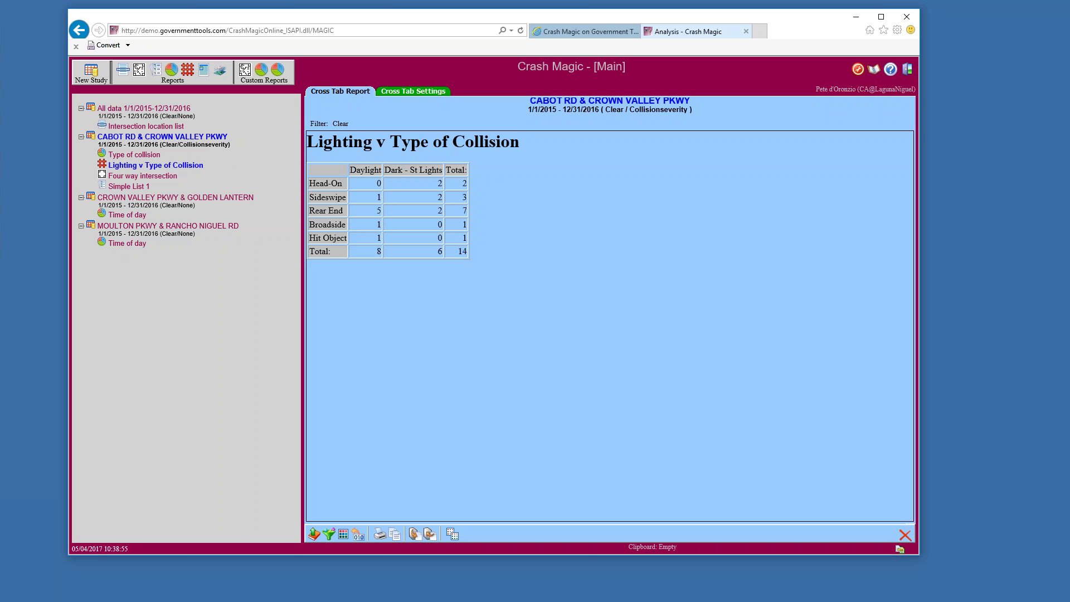
left_click_drag(528, 146, 355, 143)
key("ctrl+c")
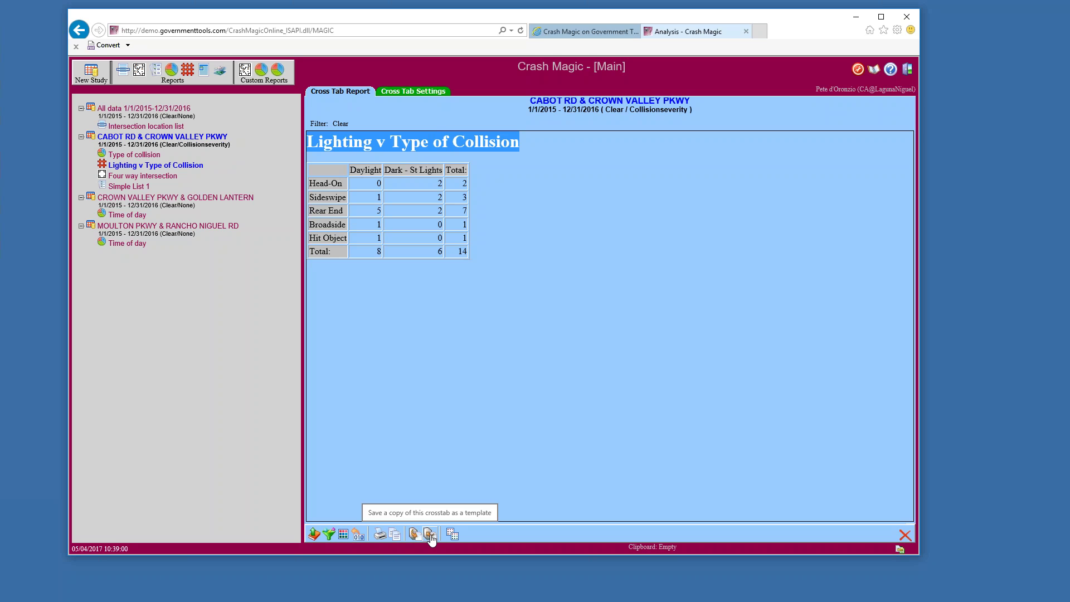
Save the crosstab as a new template named 'Lighting v Type of Collision'
left_click(430, 536)
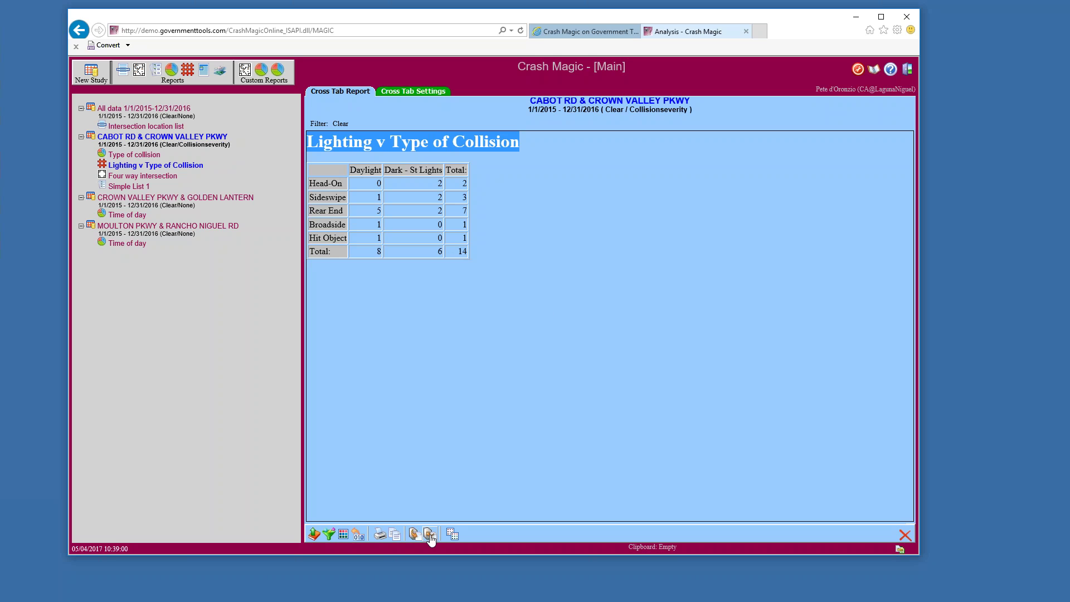
key("ctrl+v")
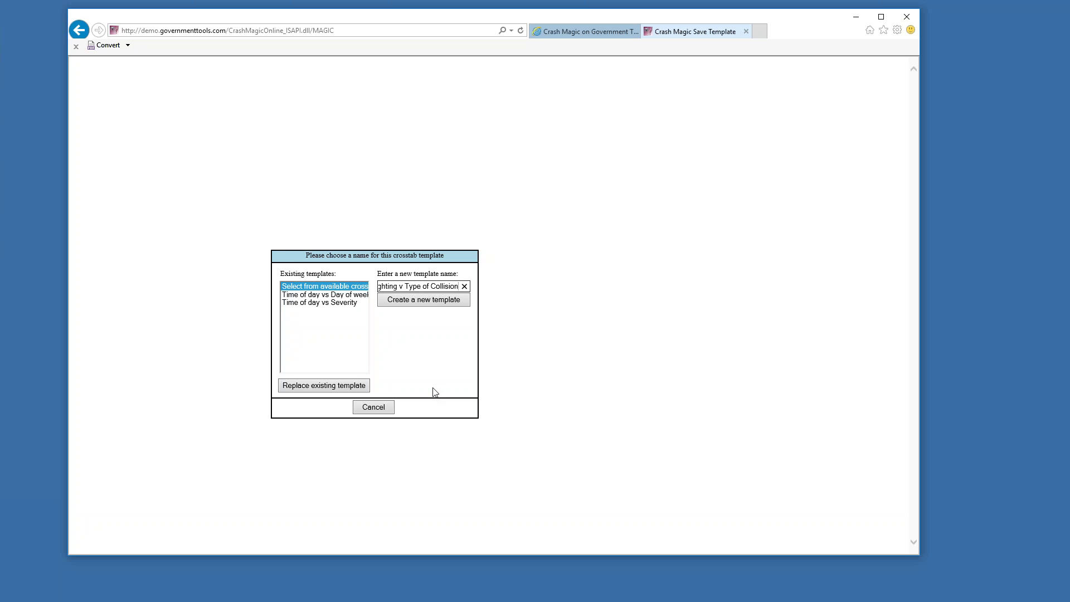
left_click(419, 303)
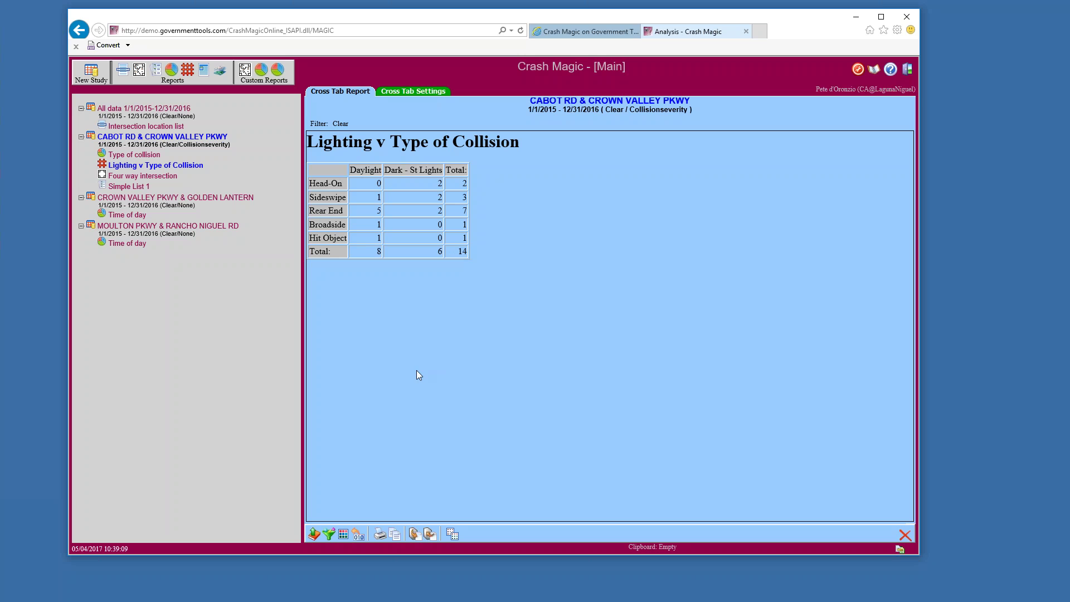
Add the Personal 'Lighting v Type of Collision' crosstab template to the Moulton Pkwy & Rancho Niguel Rd study
left_click(147, 227)
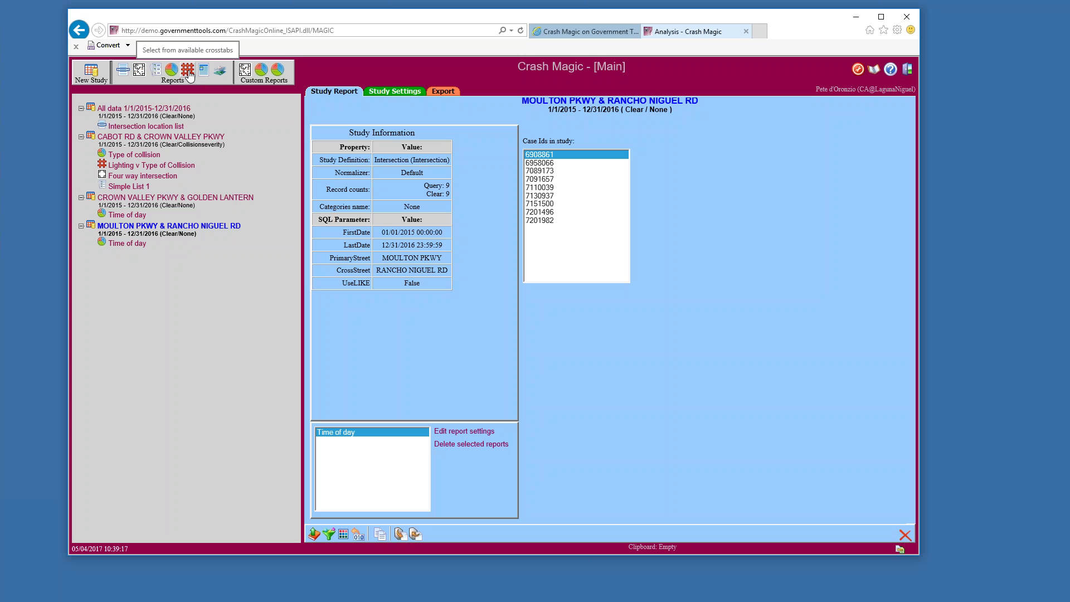
left_click(188, 76)
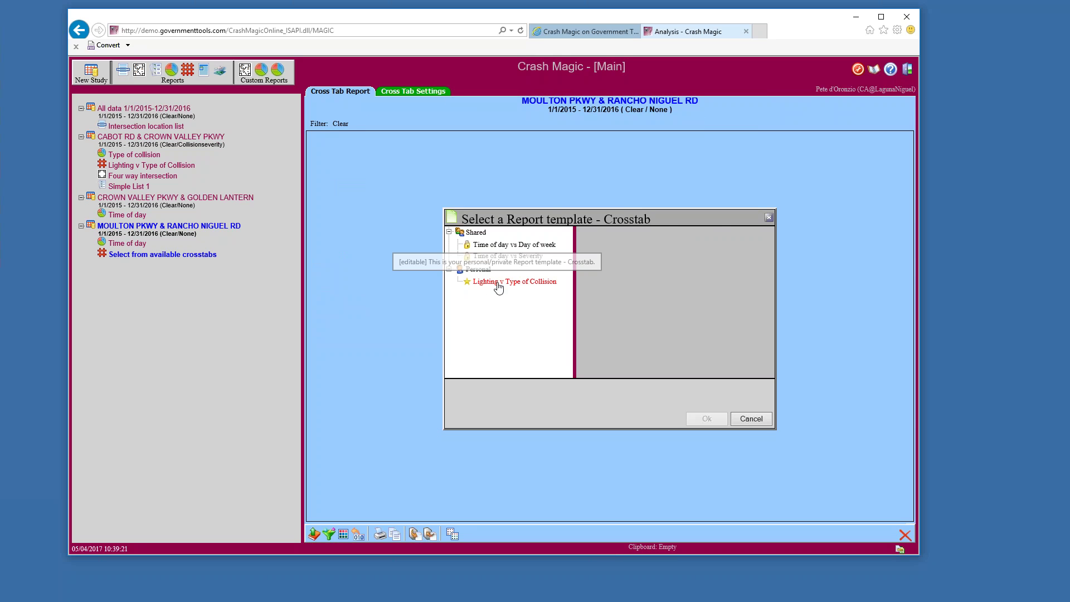
left_click(498, 283)
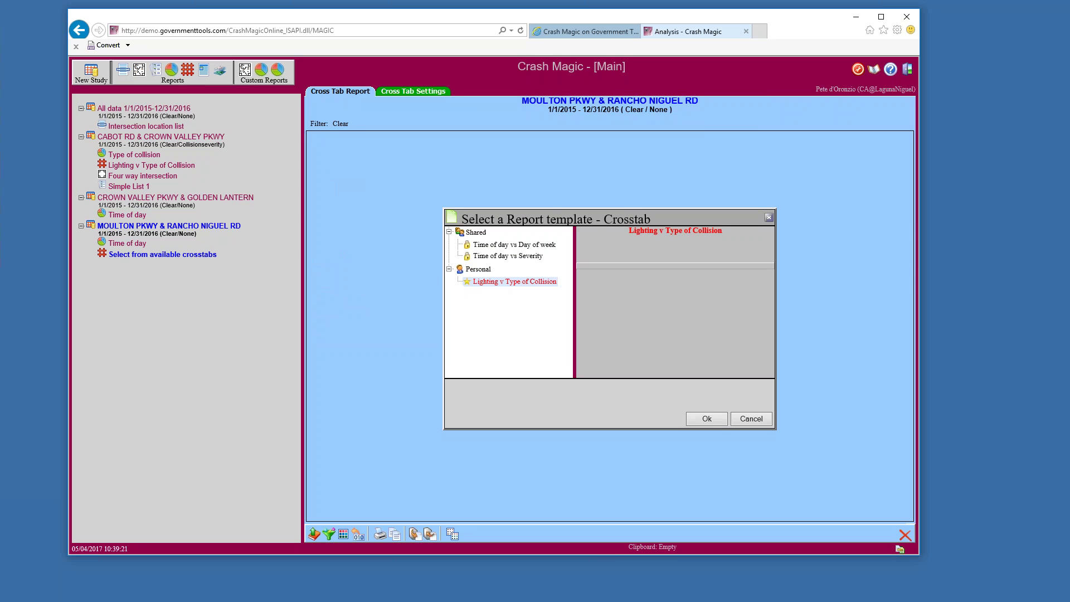
left_click(714, 424)
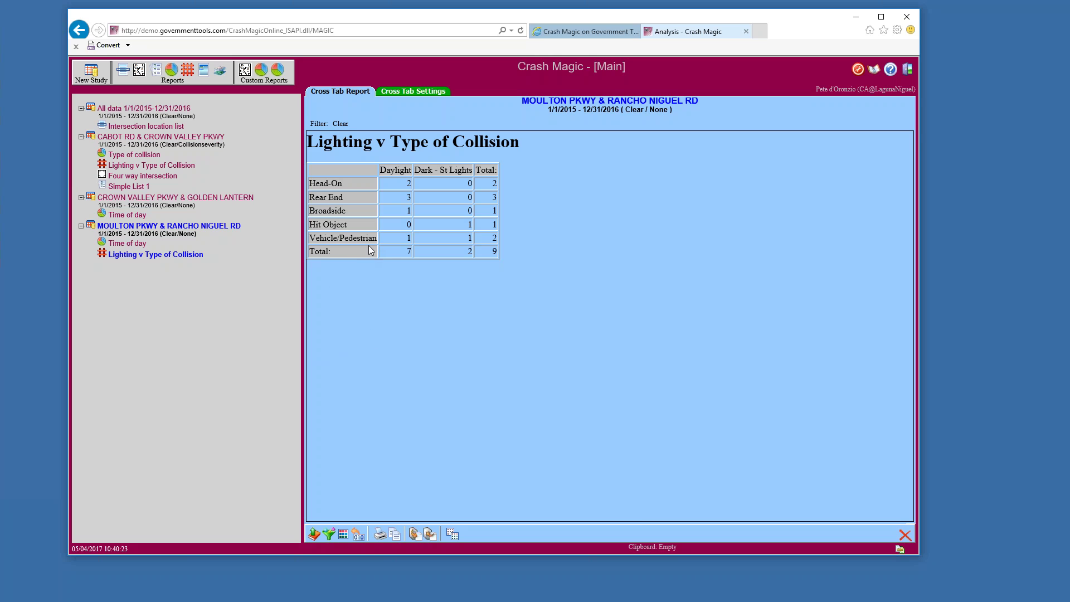
Show the Existing Projects list with Layouts for categories and Main
left_click_drag(357, 251, 328, 186)
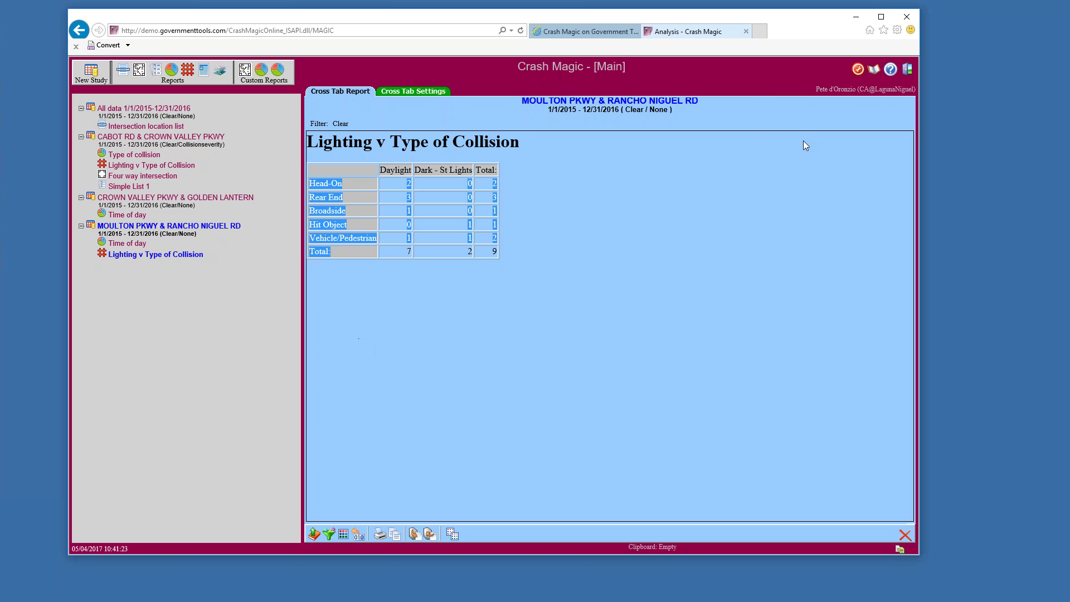
left_click(875, 72)
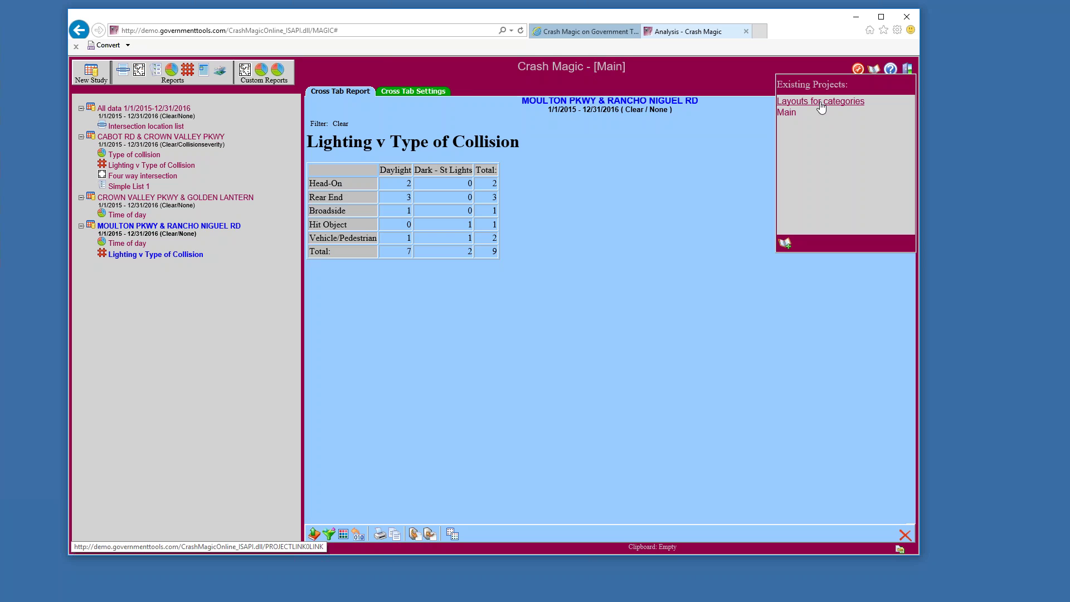
Open Layouts for categories and view Alicia Pkwy & Niguel Rd's Diagram list side by side report (5 crashes)
left_click(822, 107)
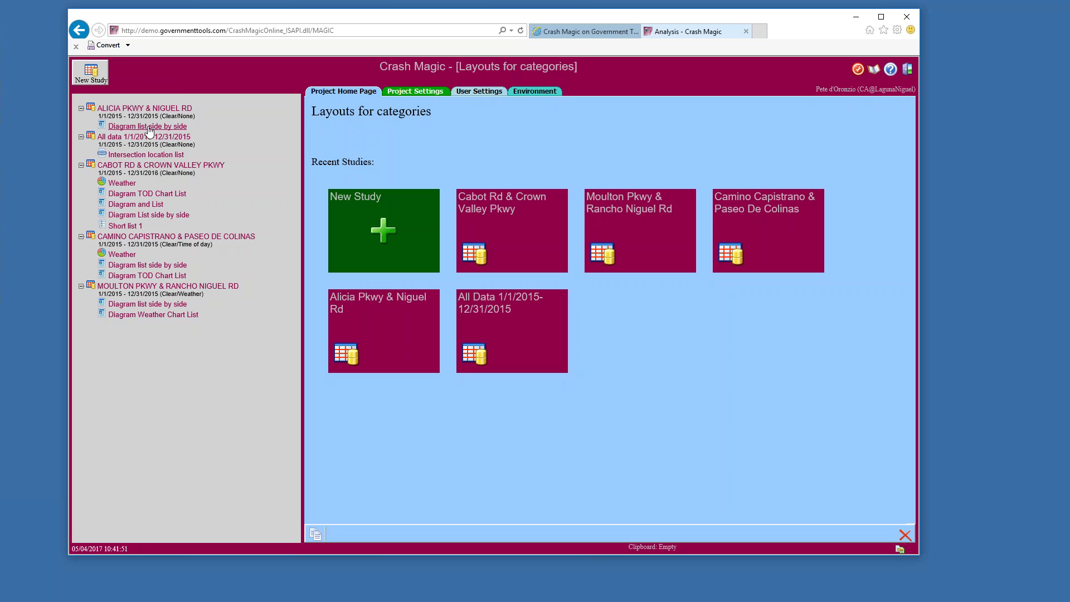
left_click(144, 128)
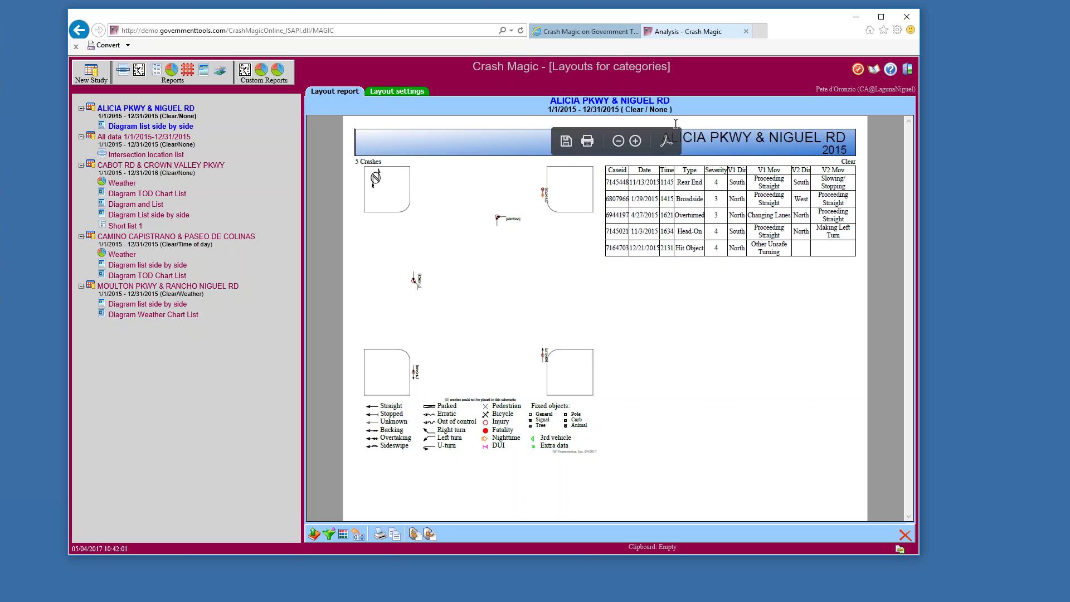
left_click_drag(641, 110, 671, 110)
double_click(658, 110)
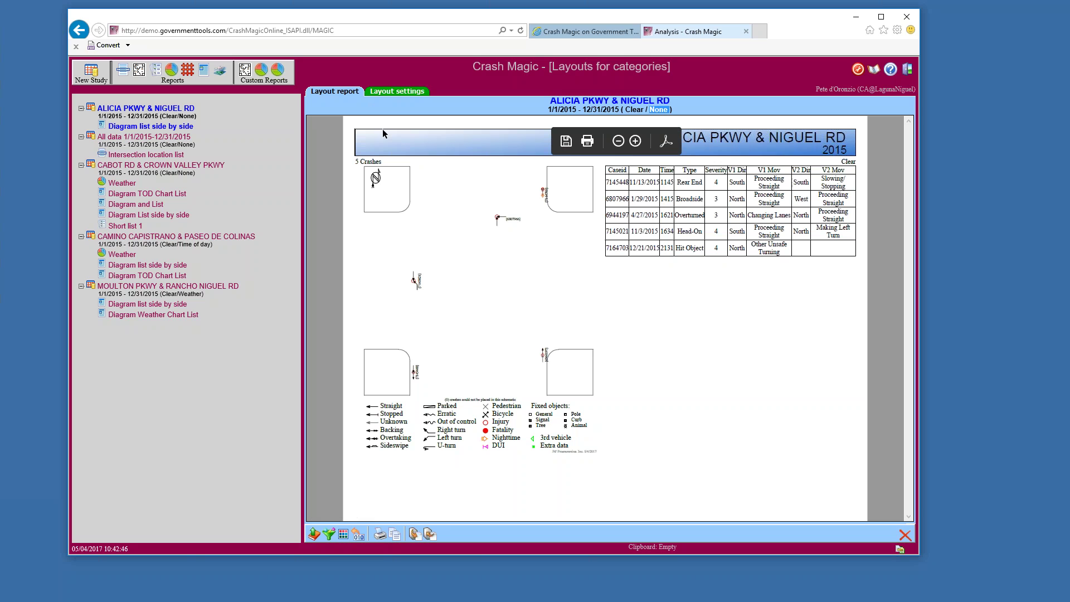
Choose the shared Time of day category list in the Diagram list side by side layout settings
left_click(384, 96)
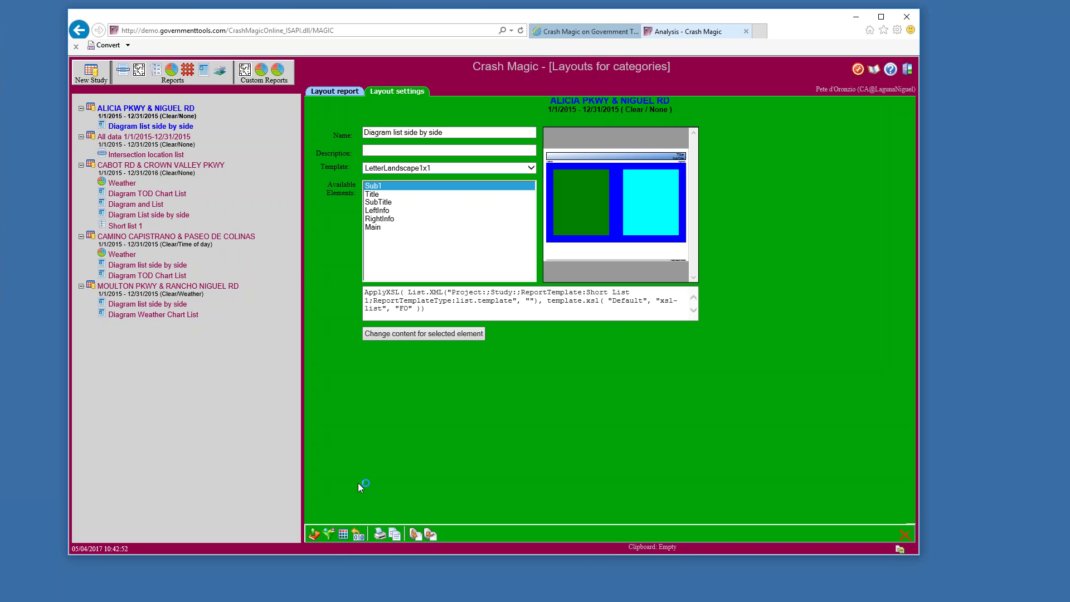
left_click(344, 535)
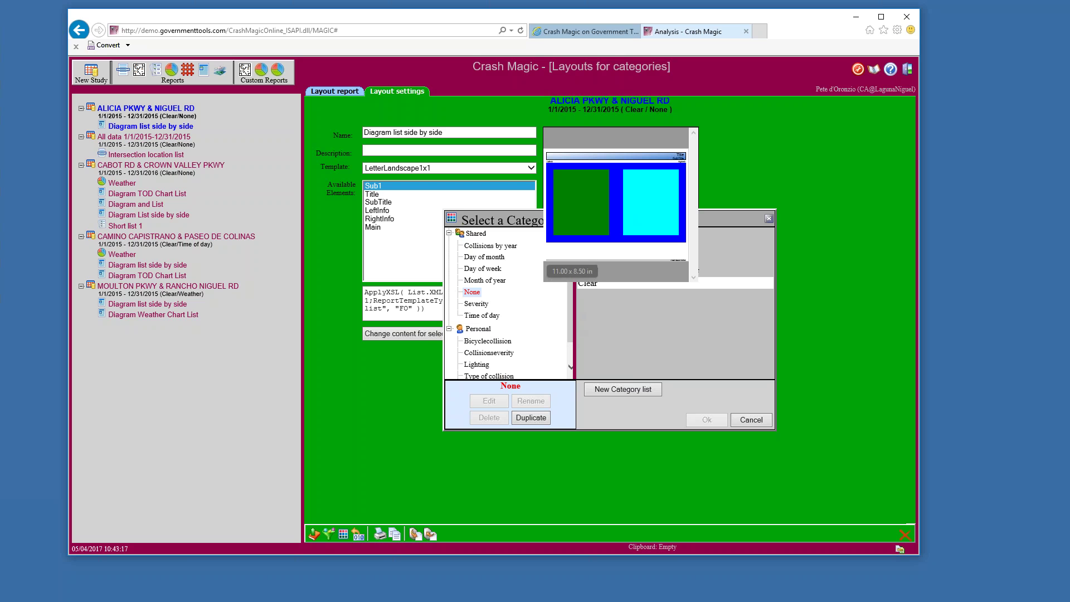
left_click(482, 315)
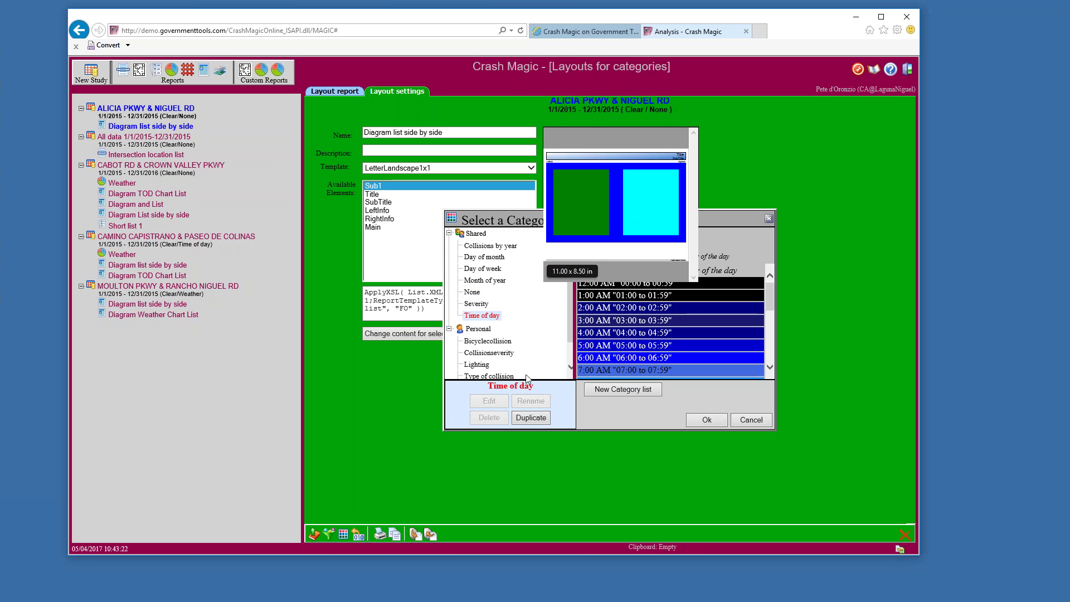
left_click(704, 421)
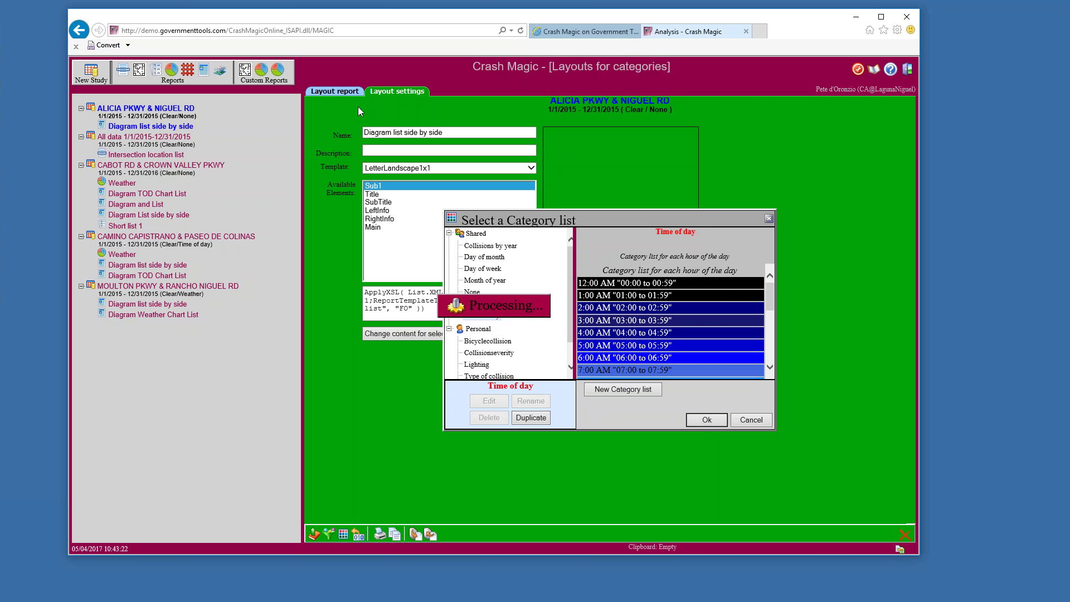
Return to the layout report and zoom in twice to inspect the 5 crash rows shaded by time of day
left_click(336, 92)
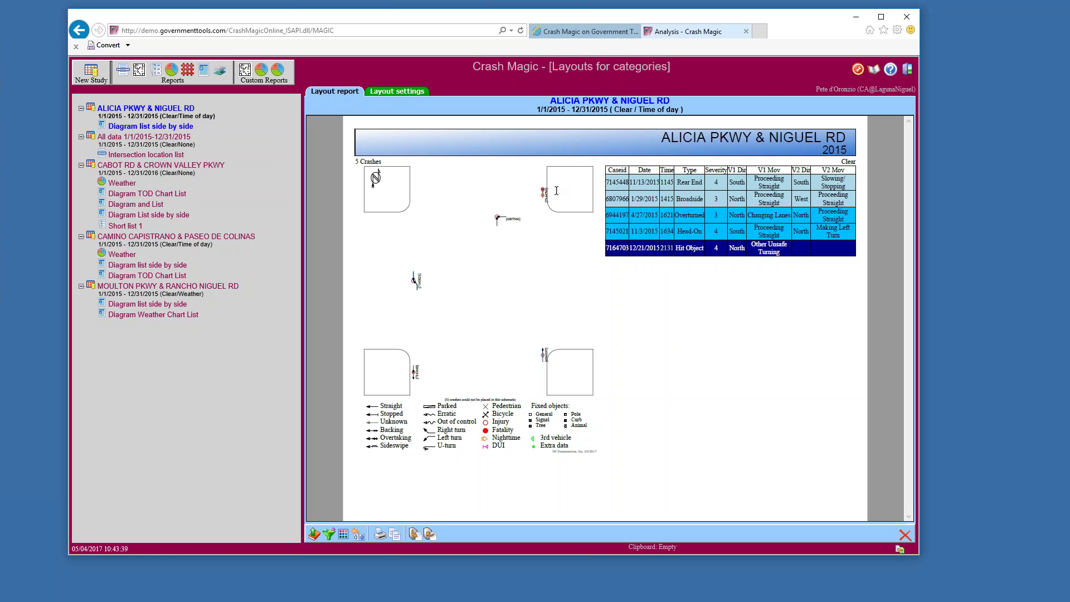
mouse_move(556, 191)
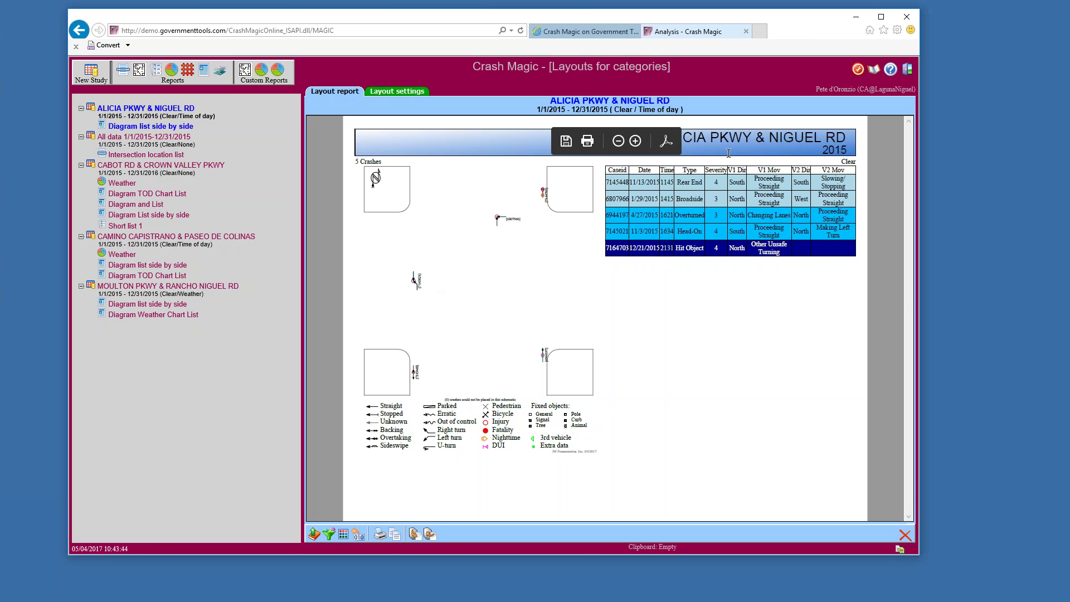
left_click(635, 141)
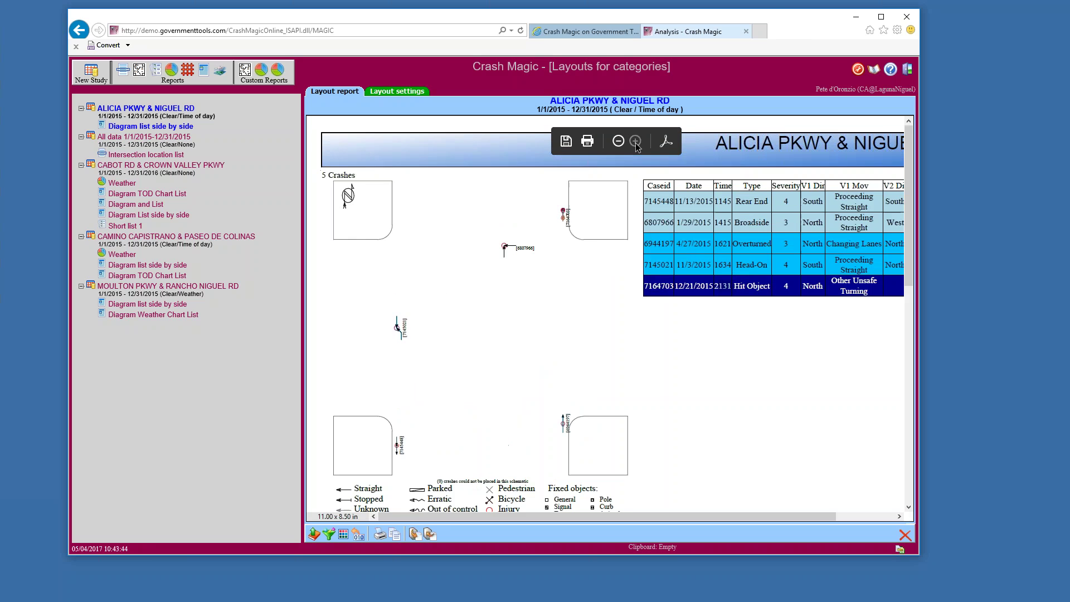
left_click(635, 141)
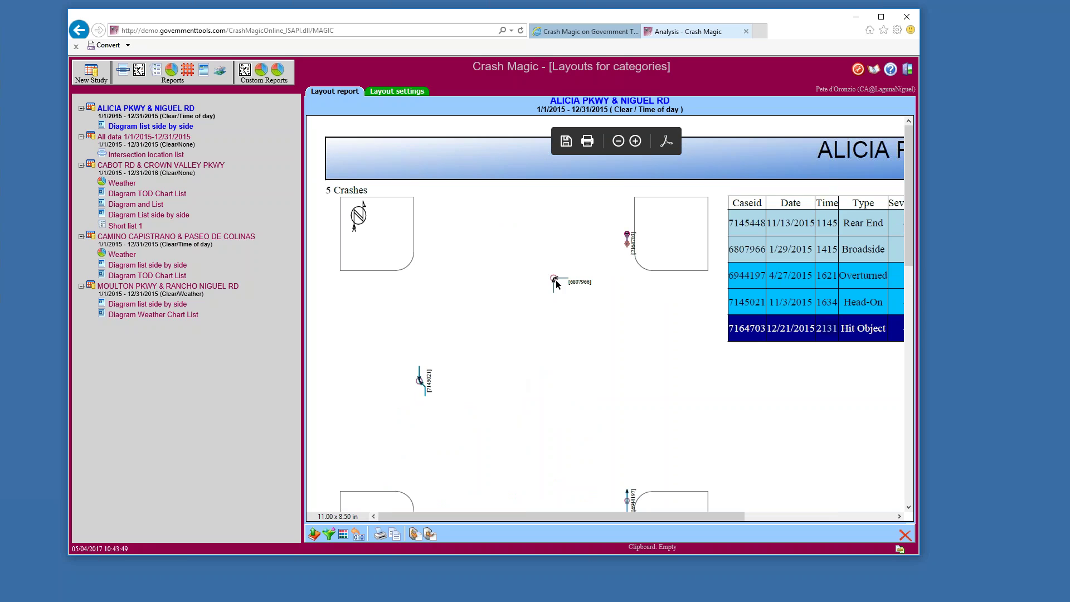
scroll(829, 473, "down", 3)
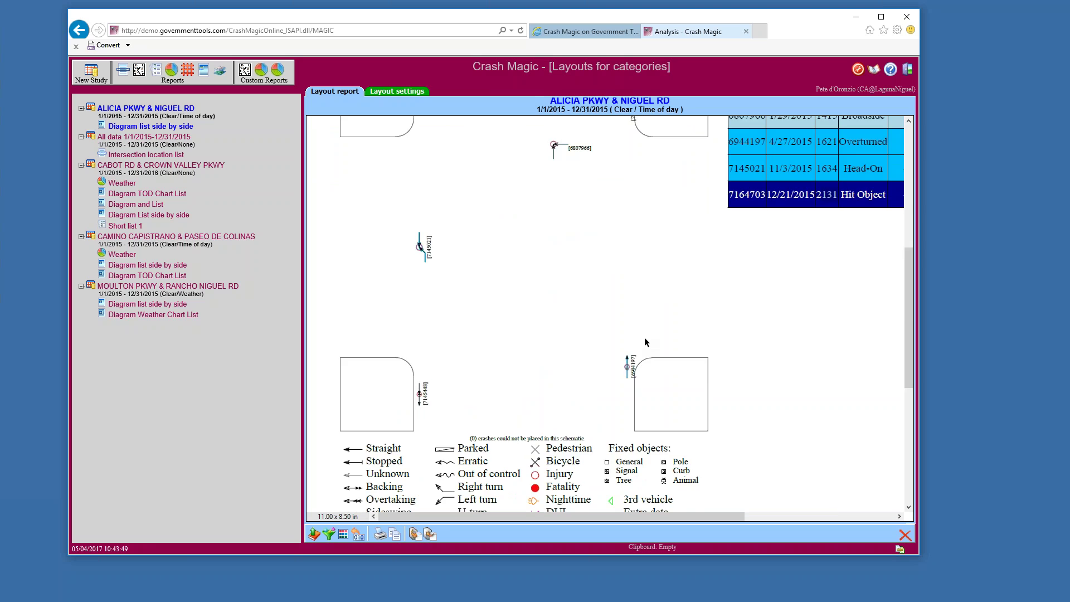
scroll(645, 341, "up", 2)
scroll(645, 341, "up", 1)
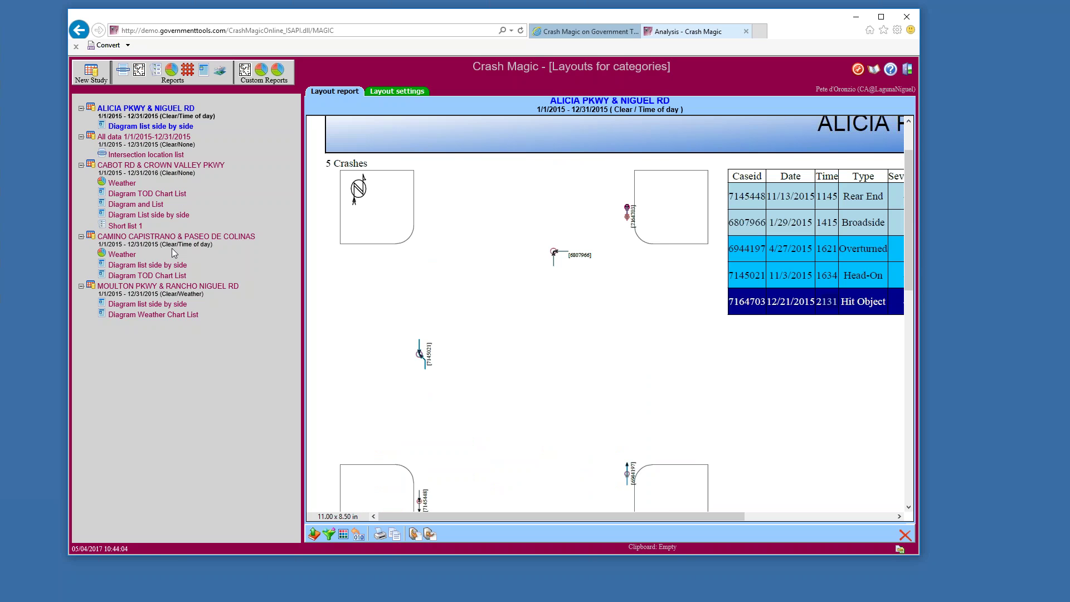
View Moulton Pkwy's weather chart report, then its side-by-side diagram list of 7 crashes
left_click(136, 277)
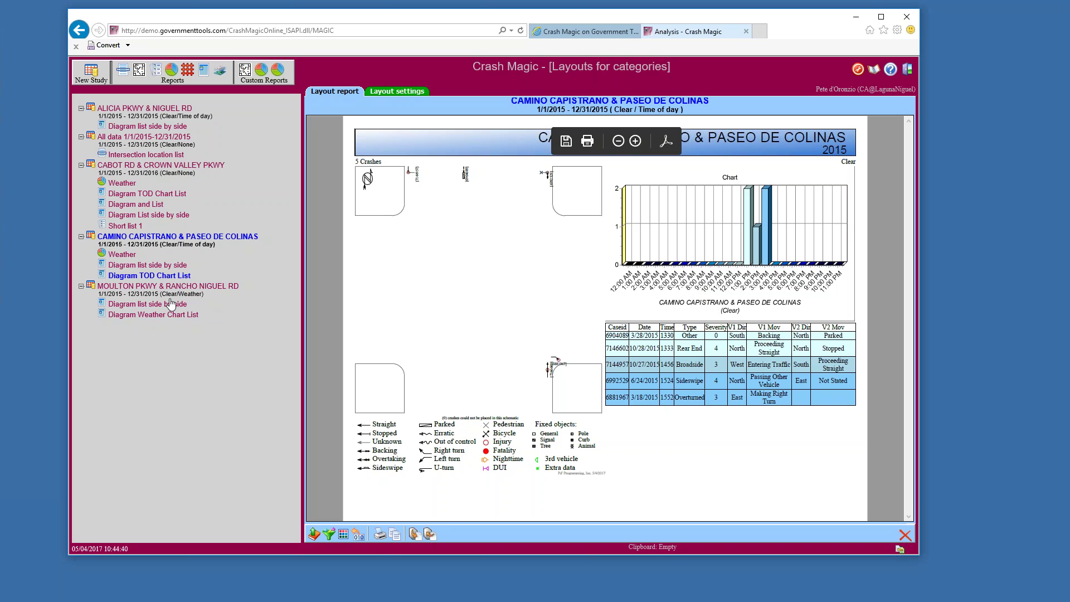
left_click(149, 315)
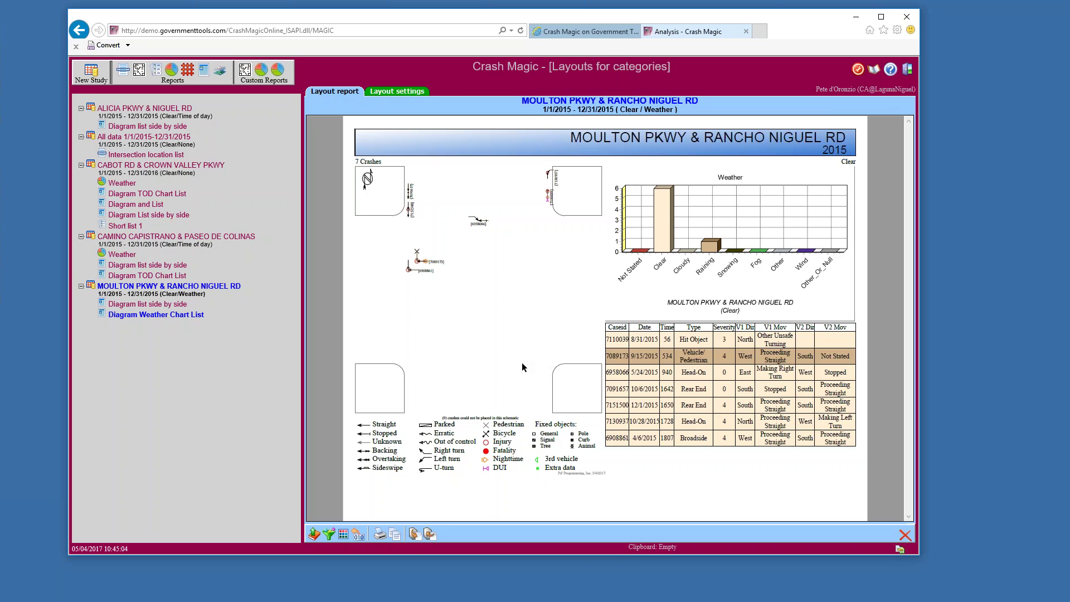
left_click(146, 305)
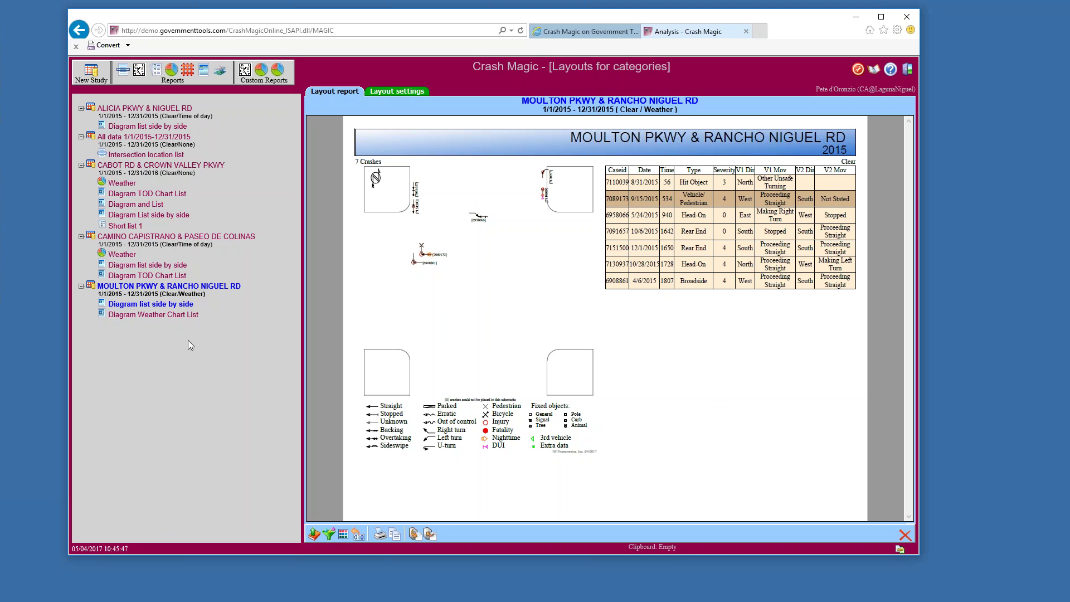
Open the All data 2015 Intersection location list, headed by Cabot Rd with 11 crashes
left_click(148, 155)
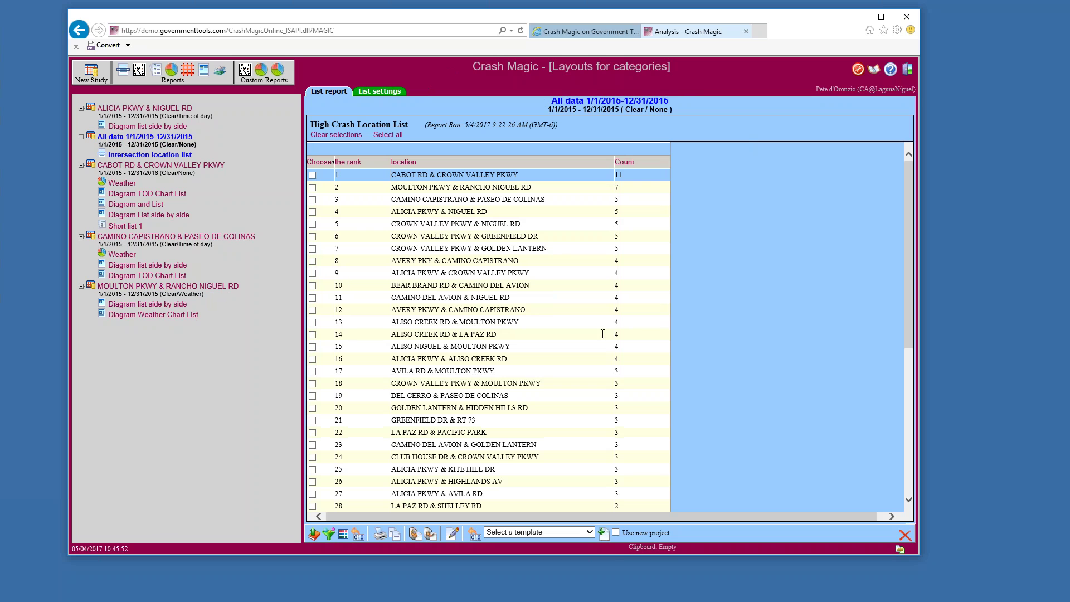
Create a Diagram TOD Chart List report for CROWN VALLEY PKWY & MOULTON PKWY (row 18)
left_click(313, 384)
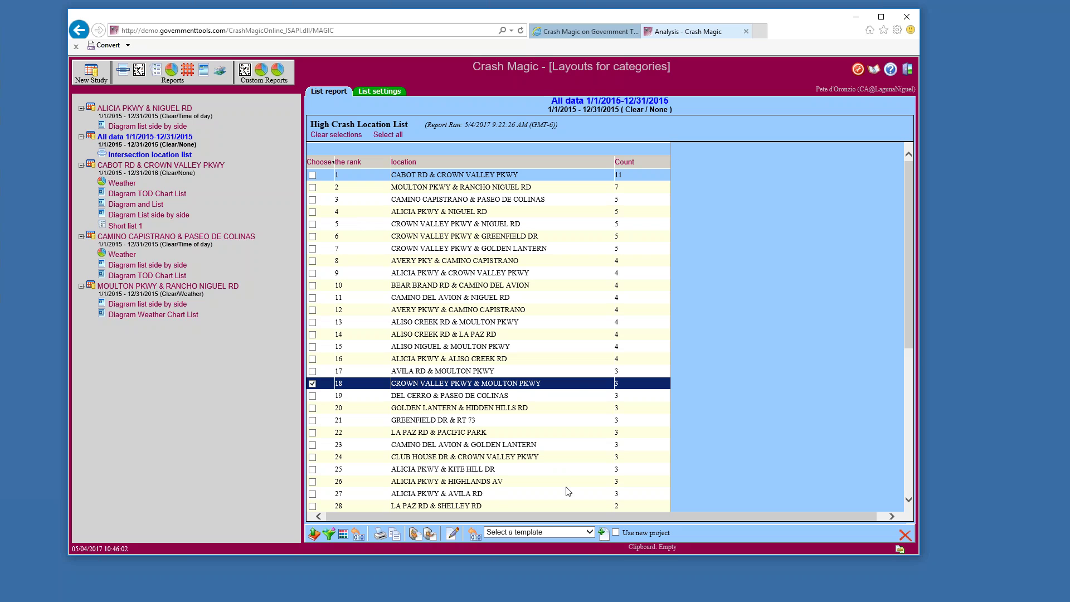
left_click(590, 532)
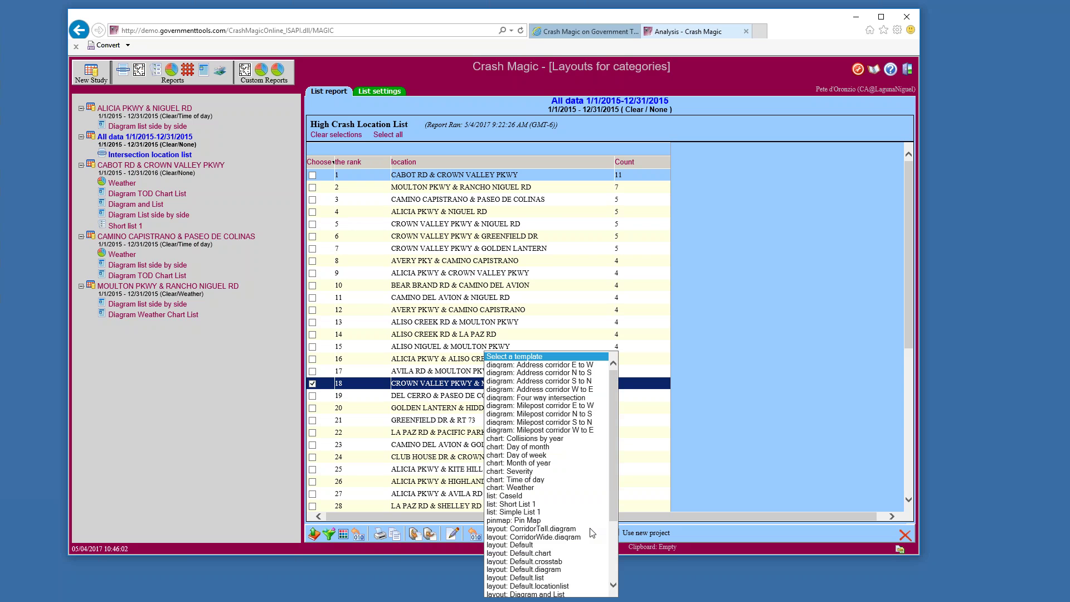
scroll(579, 532, "down", 4)
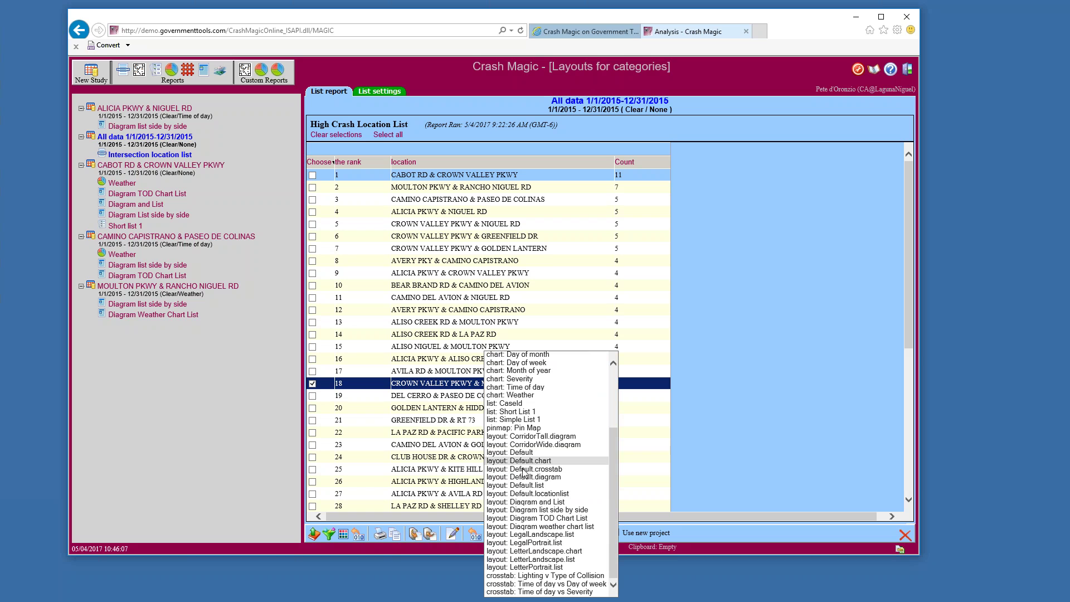
left_click(559, 518)
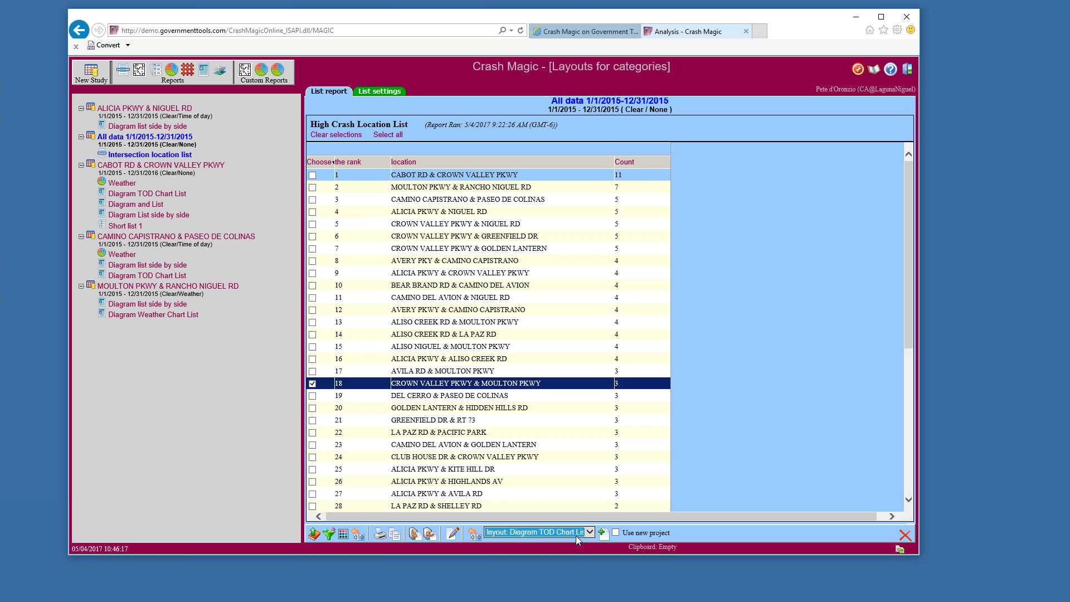
left_click(602, 532)
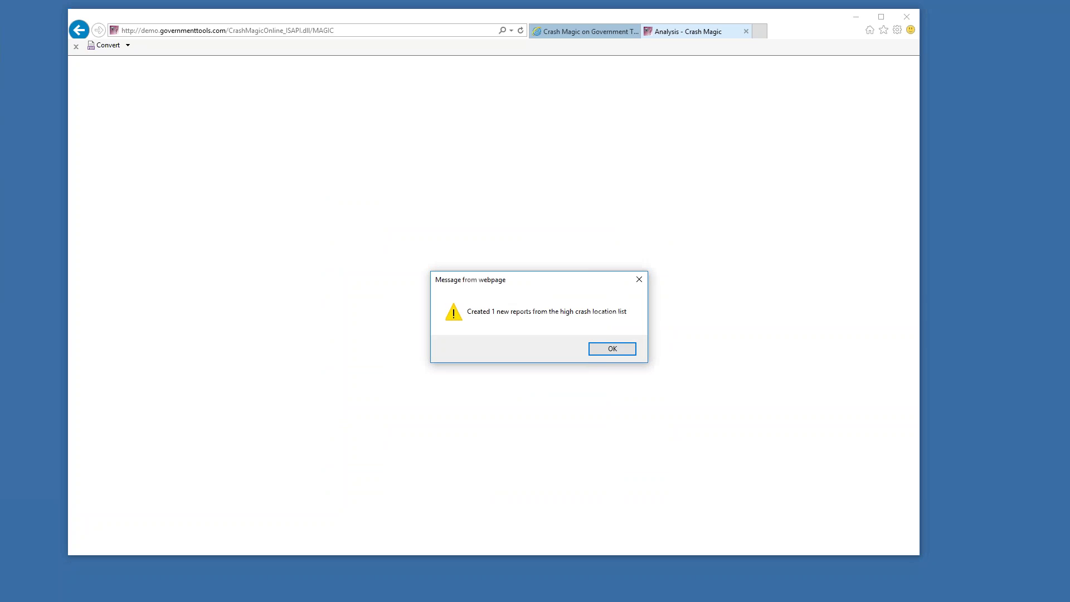
Acknowledge and review the new chart report, then open the Crown Valley Pkwy & Moulton Pkwy study page
left_click(610, 349)
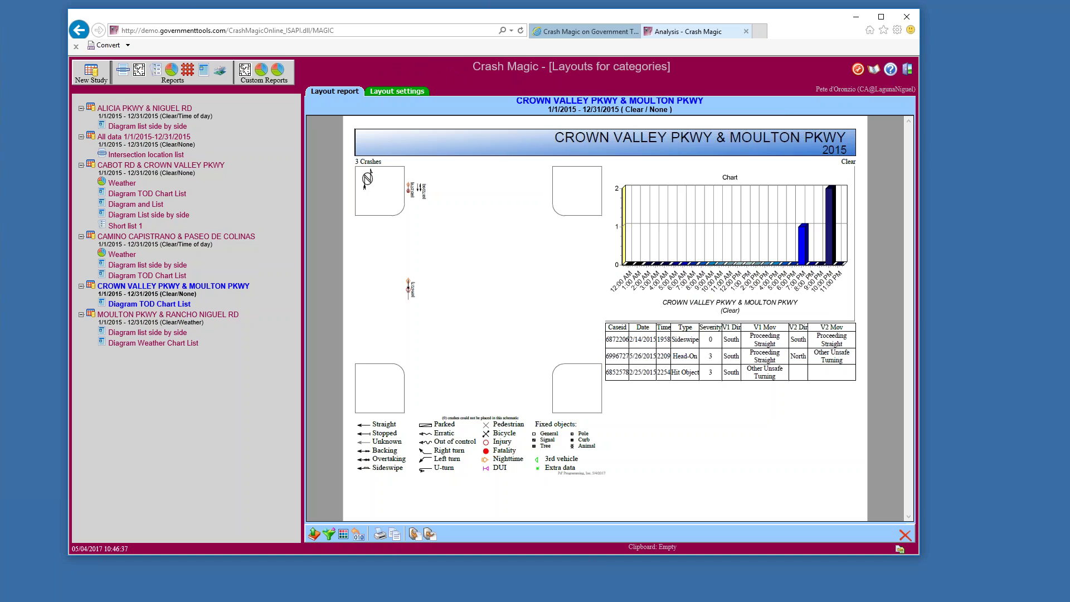
double_click(189, 294)
left_click(343, 535)
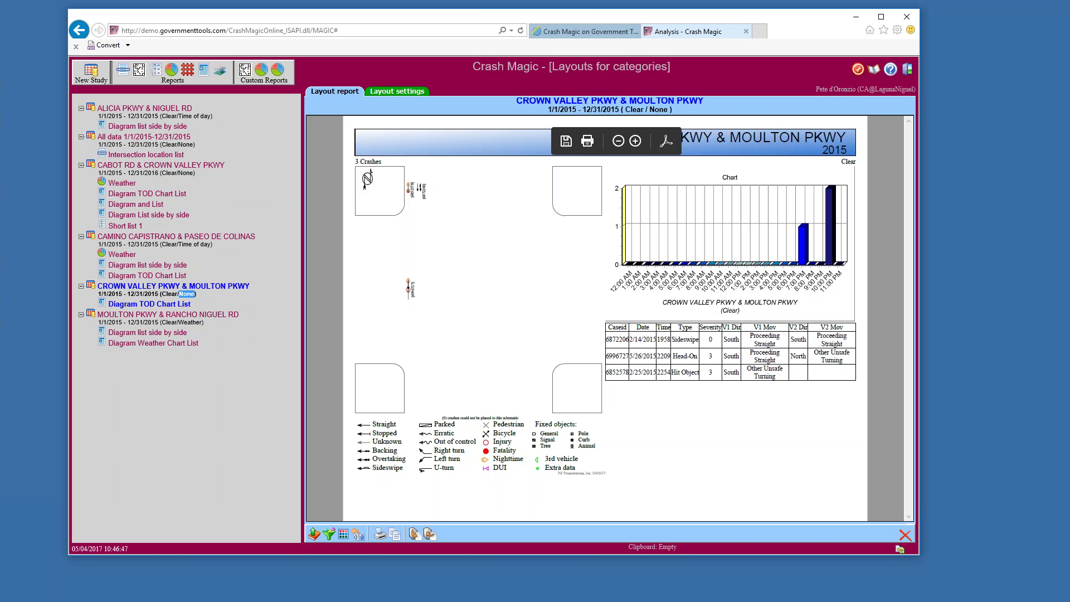
left_click(205, 287)
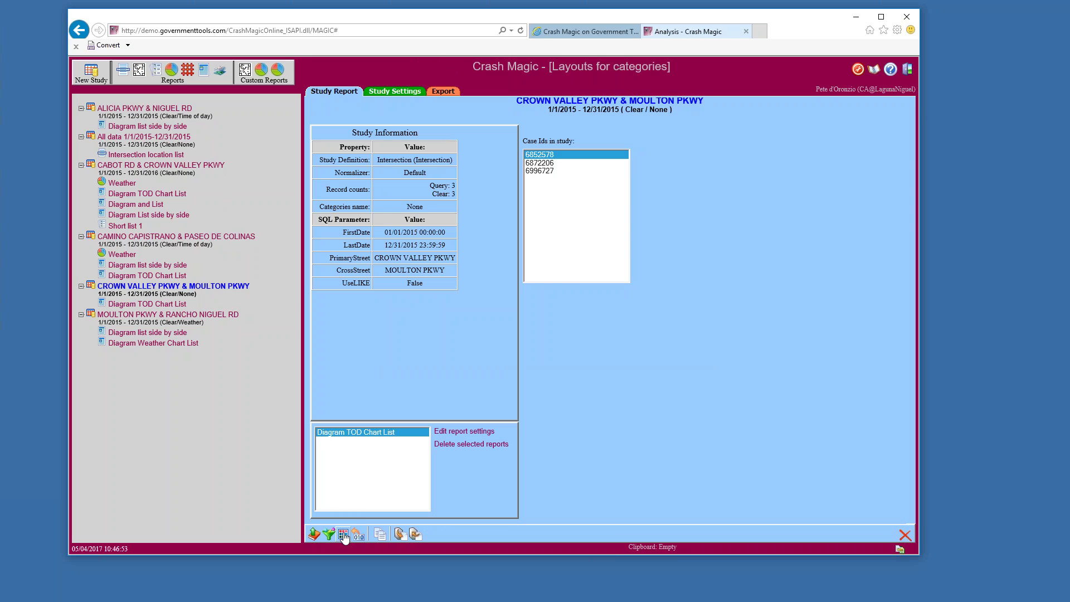
Switch the study's categories to Time of day and view its Diagram TOD Chart List report
left_click(343, 534)
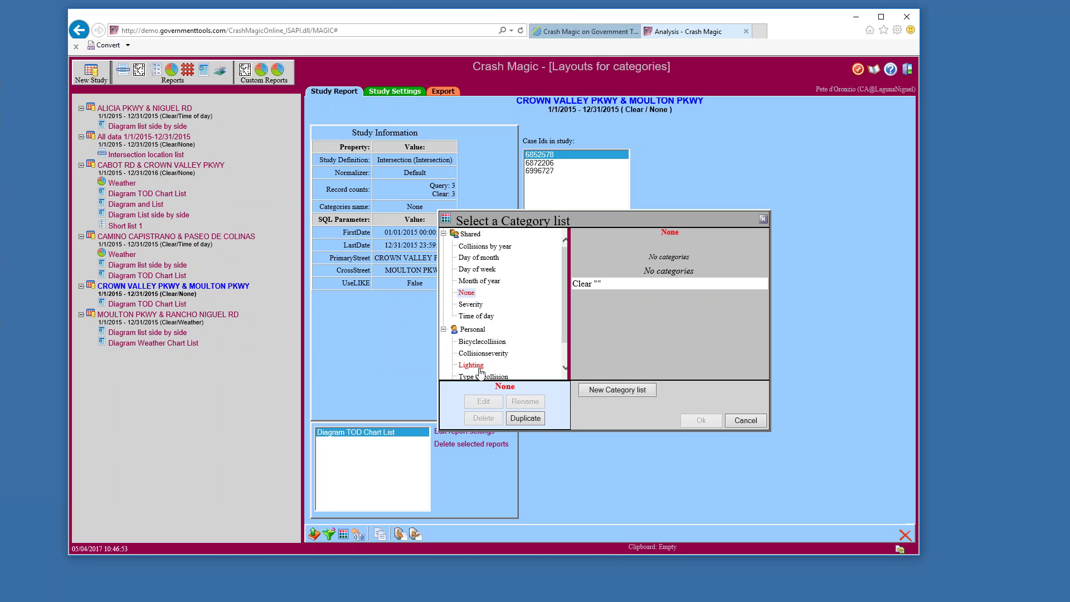
scroll(481, 372, "down", 2)
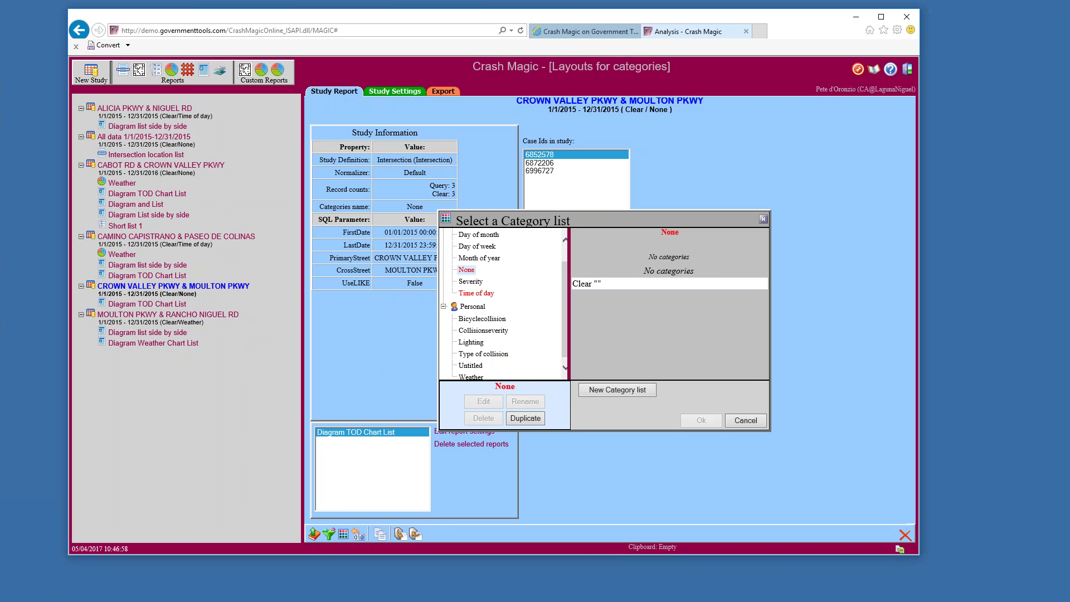
left_click(477, 293)
left_click(700, 420)
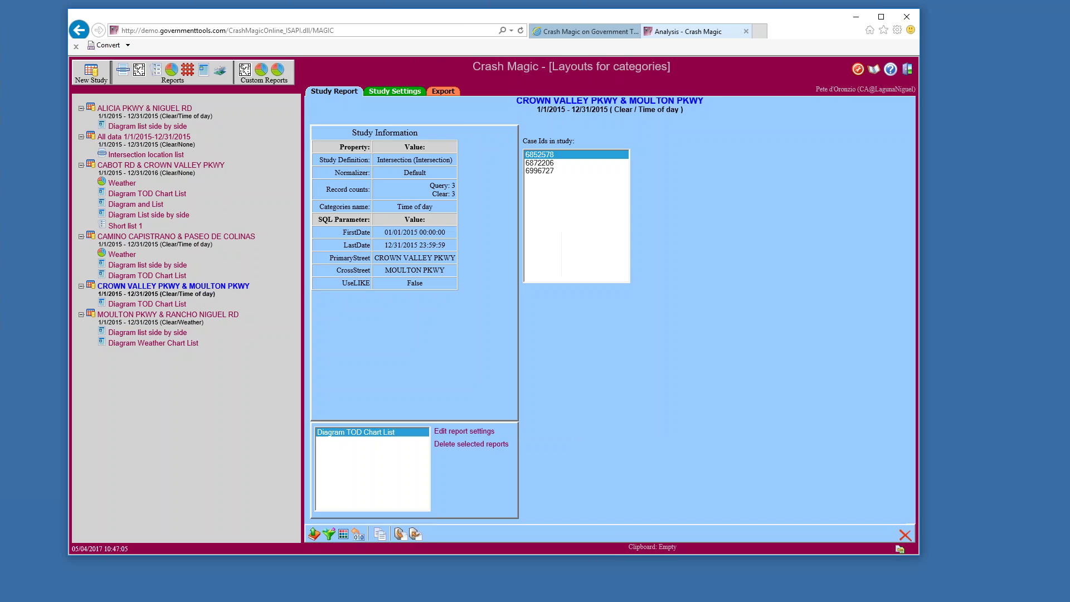
left_click(147, 303)
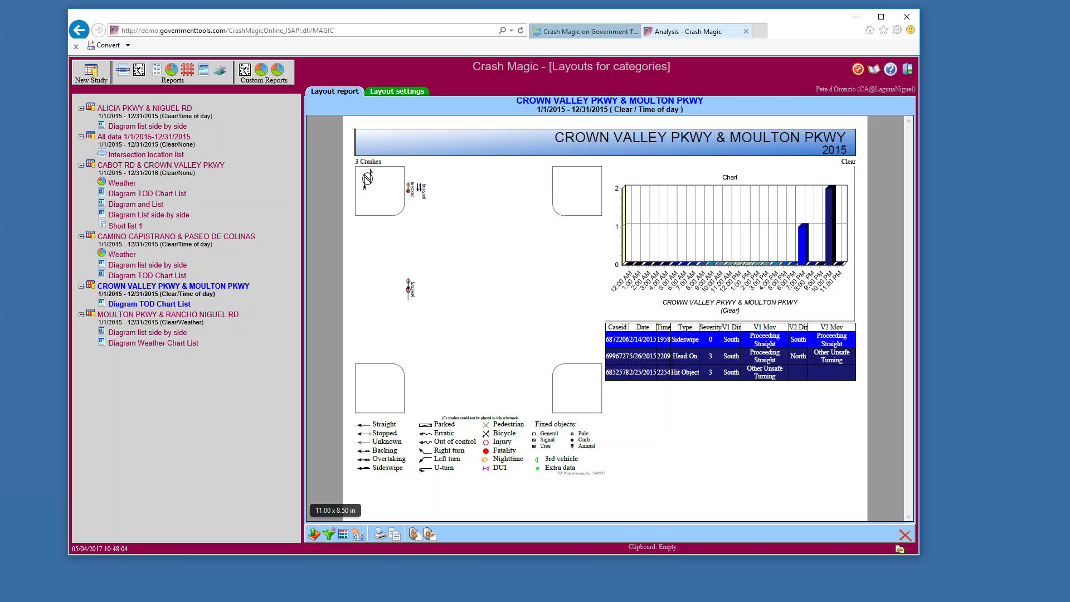
Return to the study page and open the Collisionseverity category list in the Category List Editor
left_click(344, 535)
left_click(162, 287)
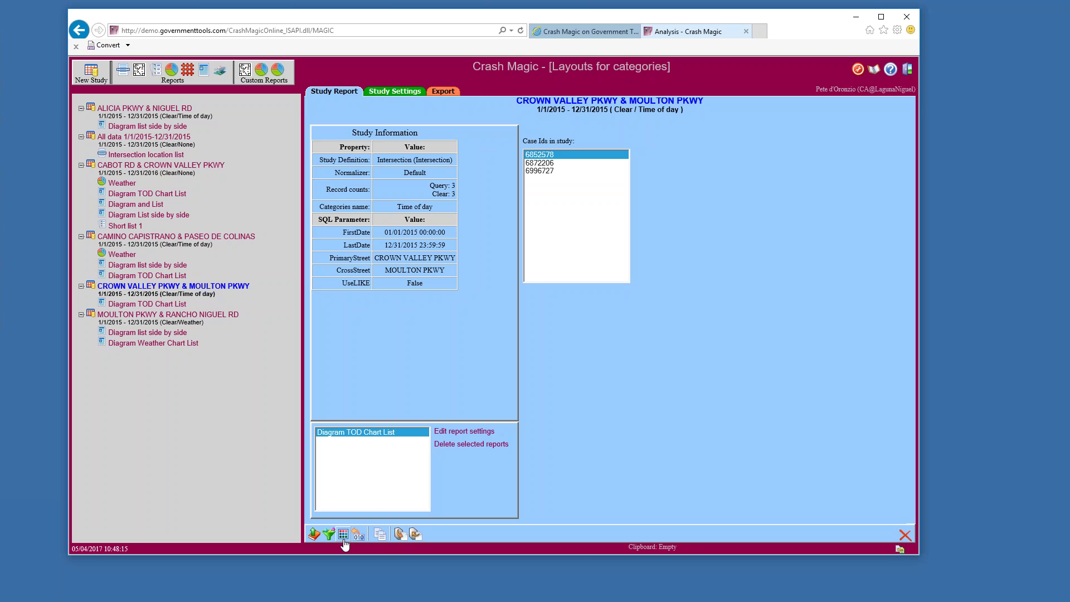
left_click(343, 535)
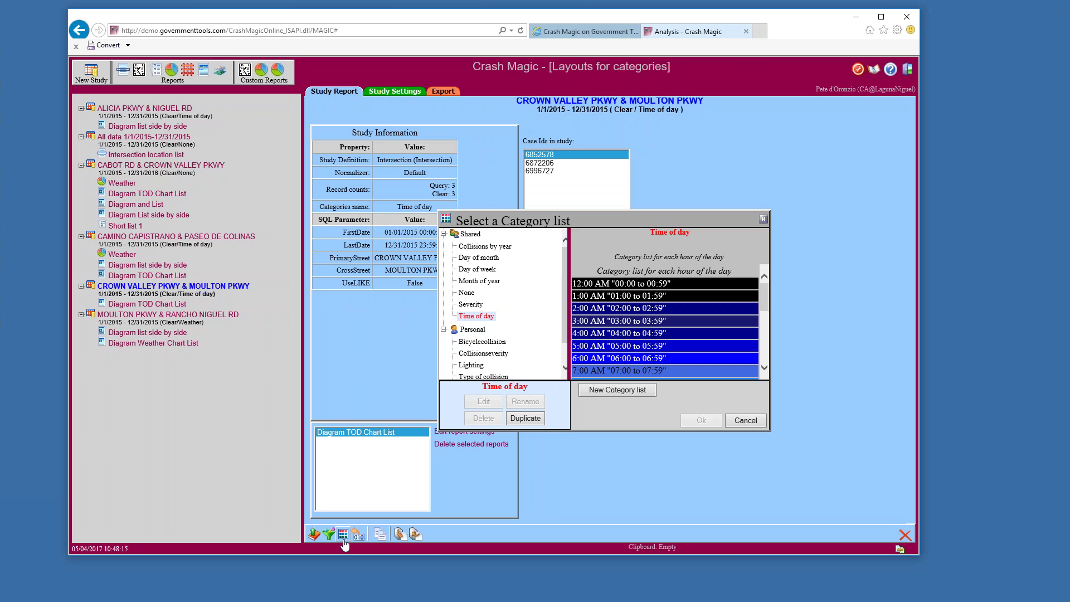
left_click(483, 354)
left_click(485, 401)
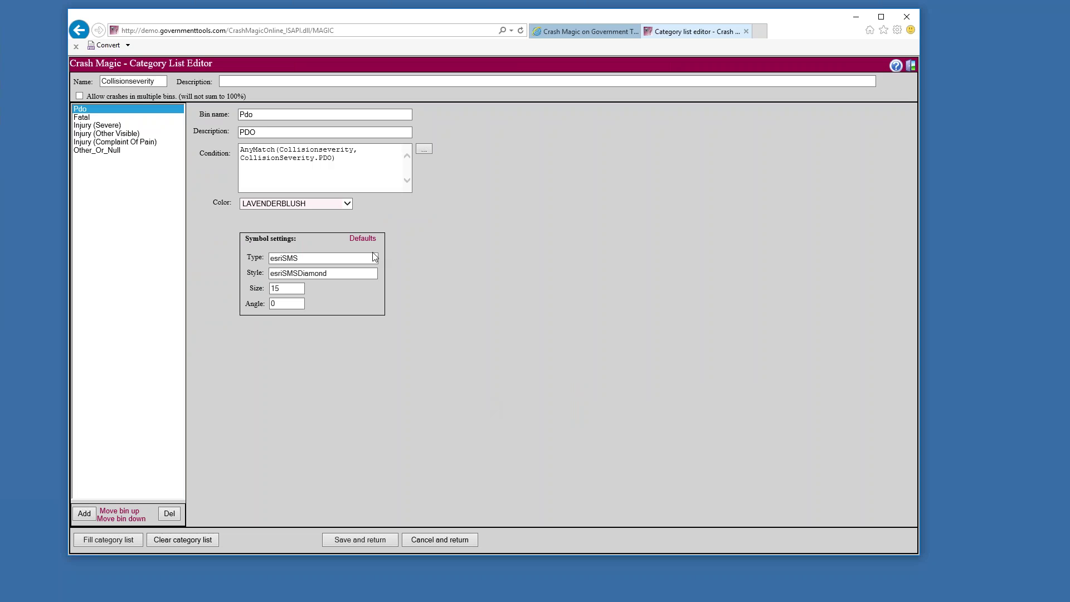
Inspect Collisionseverity's symbol Type and Style, discard the edits, and keep Time of day categories
left_click(315, 260)
double_click(303, 258)
key("Tab")
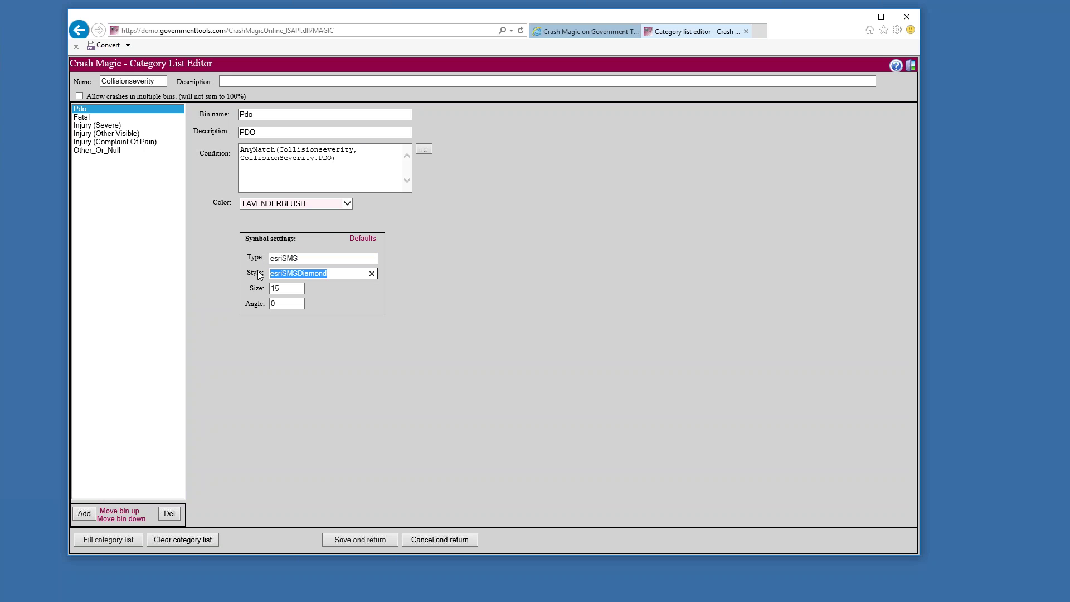
left_click(448, 540)
left_click(547, 348)
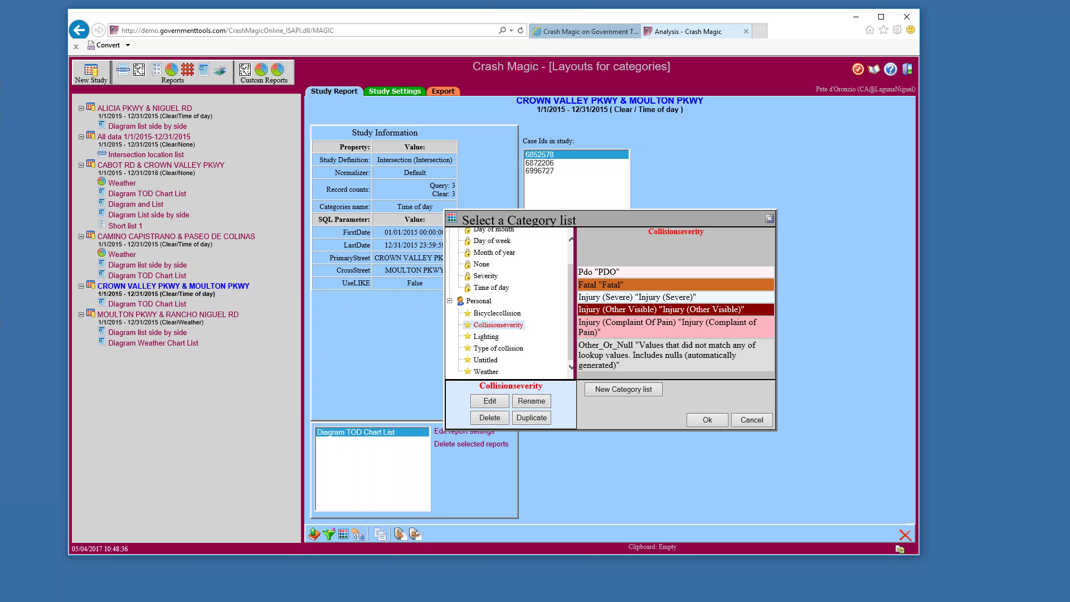
left_click(745, 419)
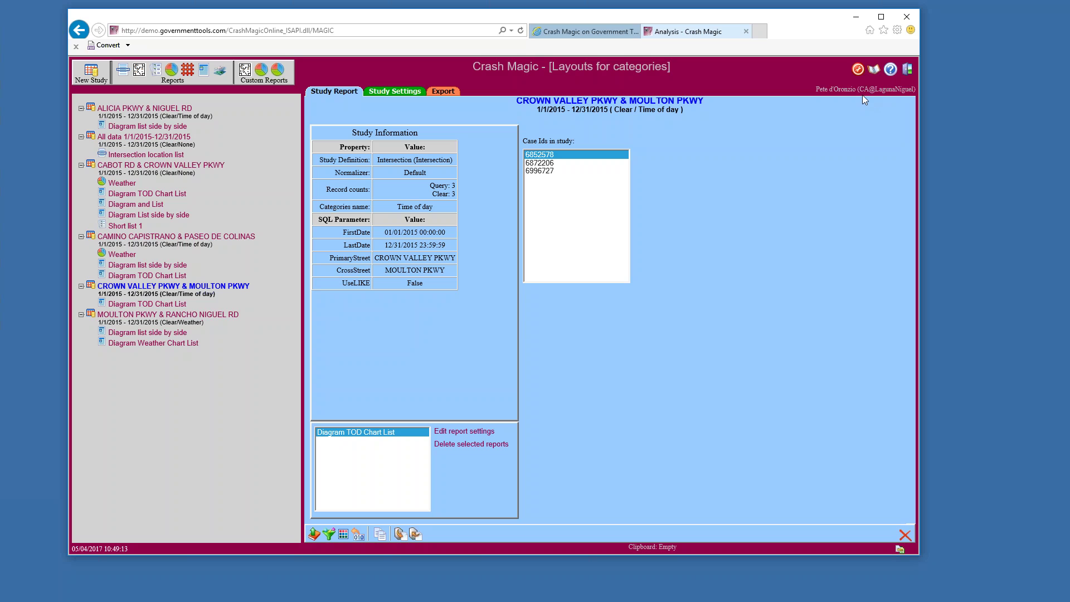
Log out of the demo and open the Crash Magic Hosted login from the welcome page
left_click(907, 70)
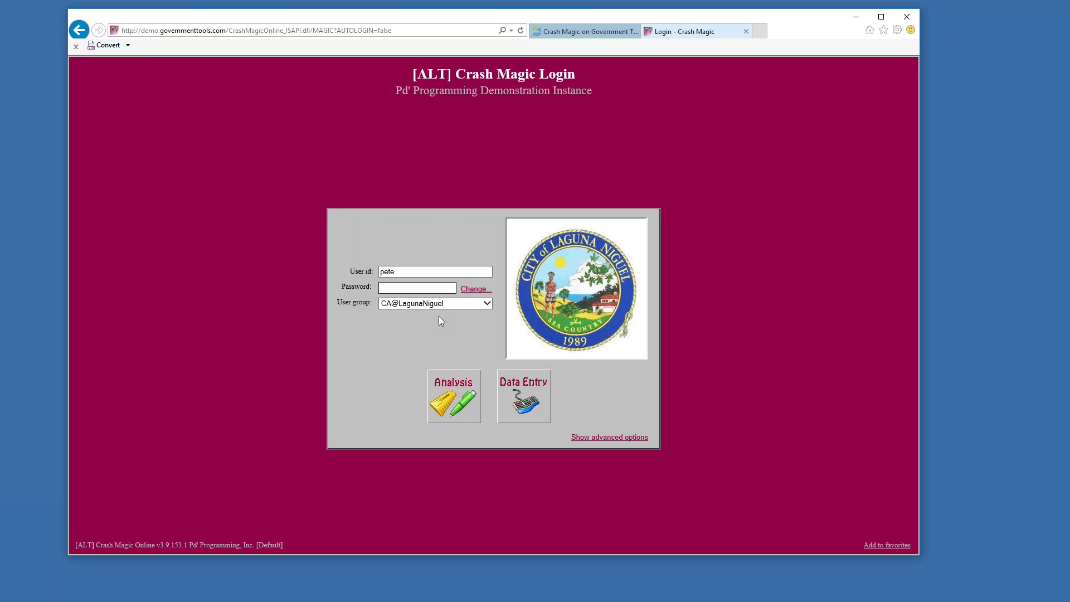
left_click(447, 305)
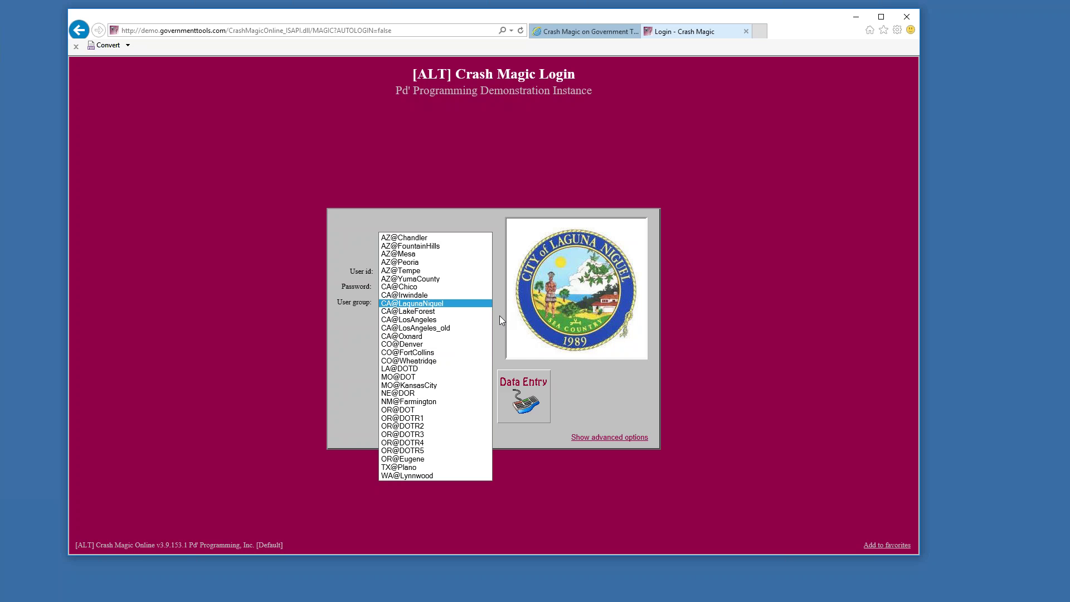
left_click(563, 31)
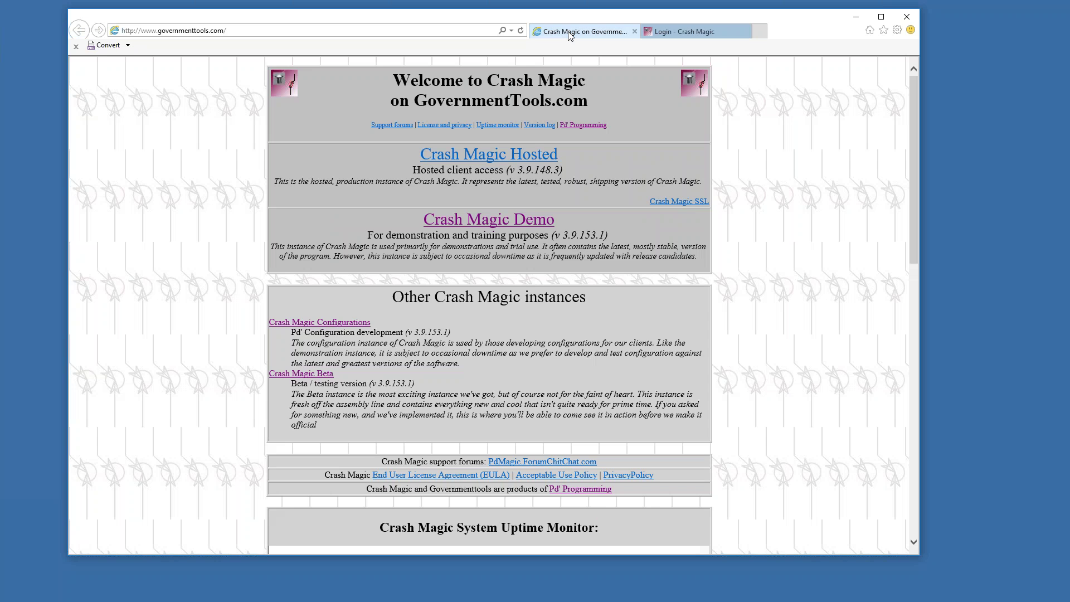
left_click(481, 159)
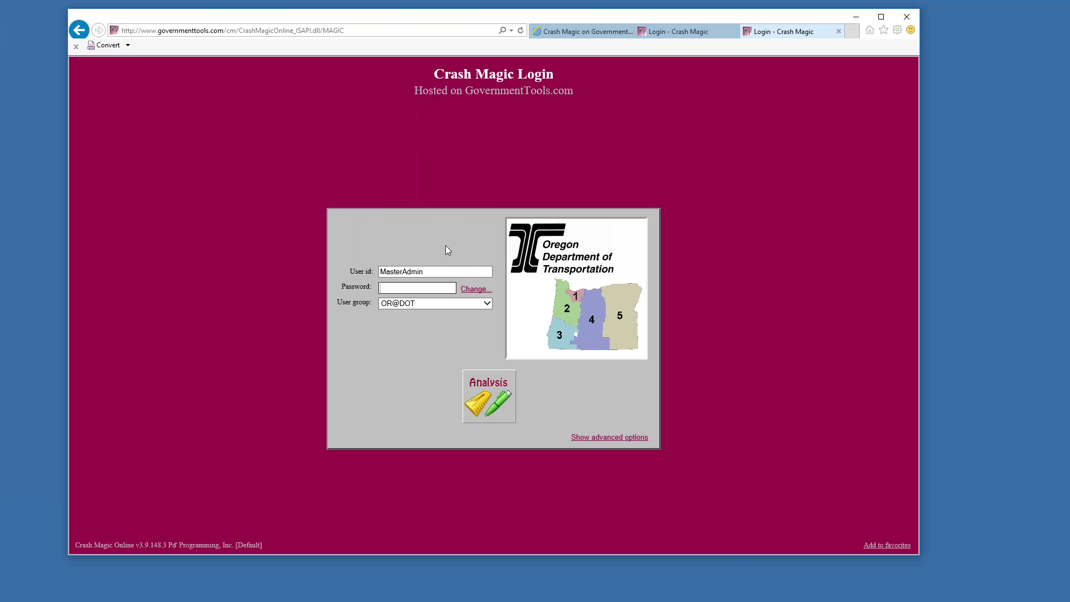
Choose the CO@DouglasCounty user group, enter the user ID and password, and sign in
left_click(431, 305)
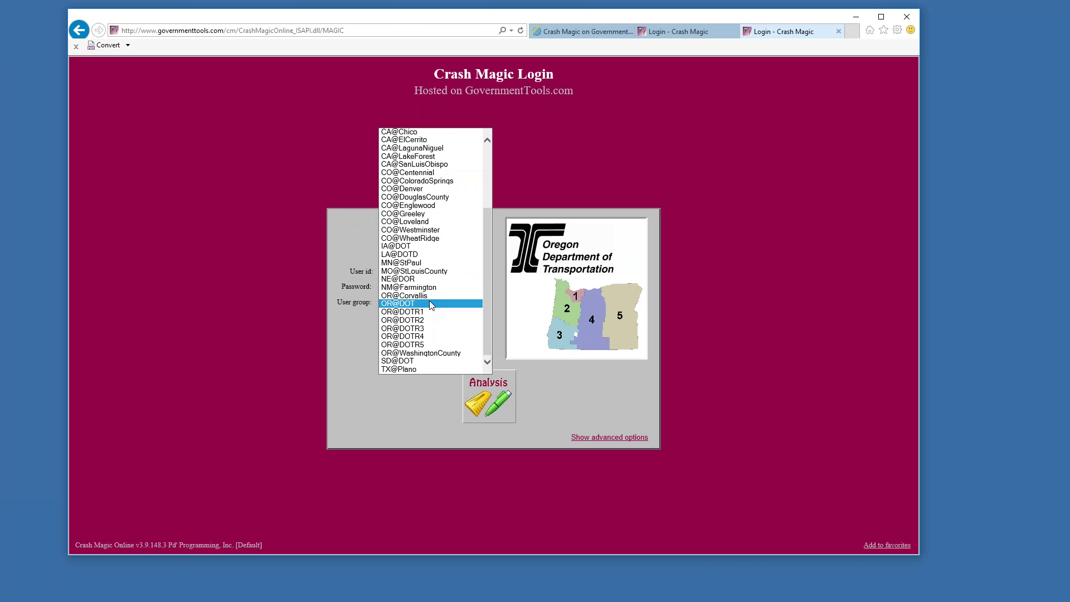
left_click(432, 196)
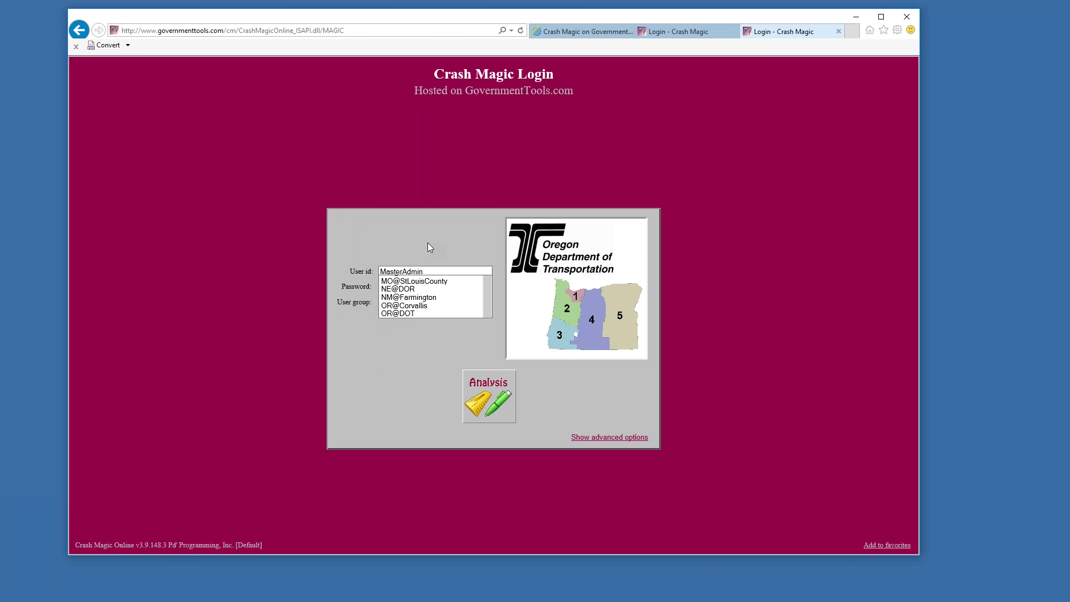
left_click(427, 274)
key("Tab")
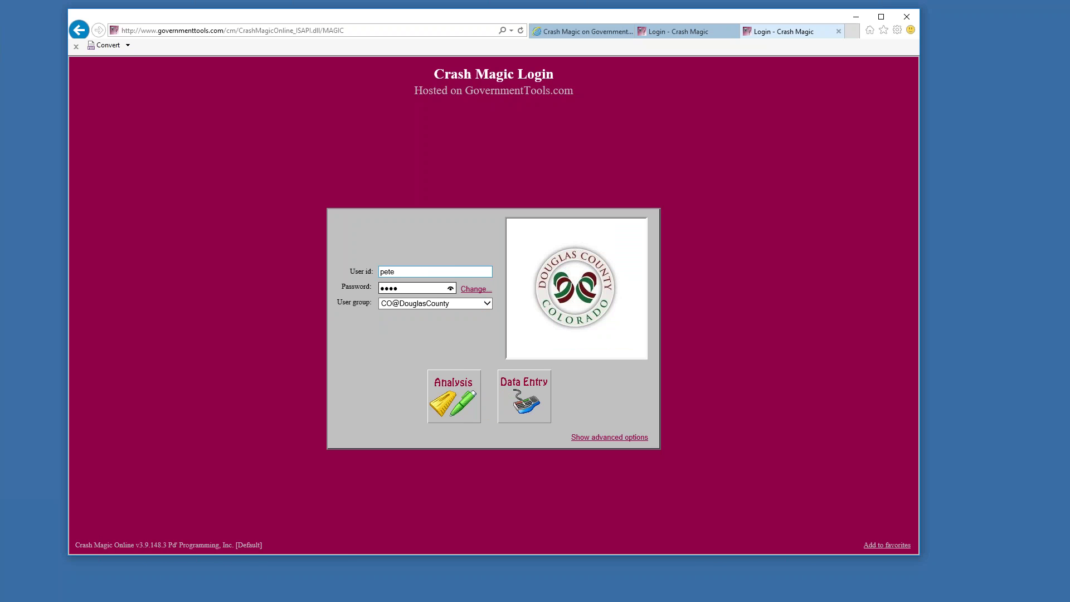
left_click(445, 417)
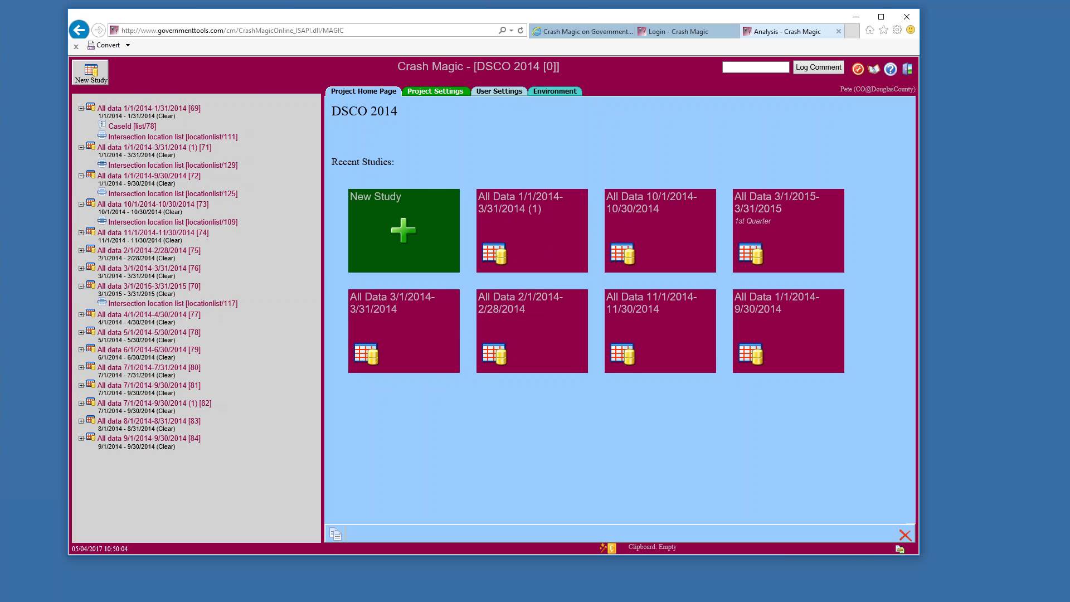
Open the University & Teal Ridge project and its University & Teal Ridge 2013 study
mouse_move(606, 352)
left_click(872, 69)
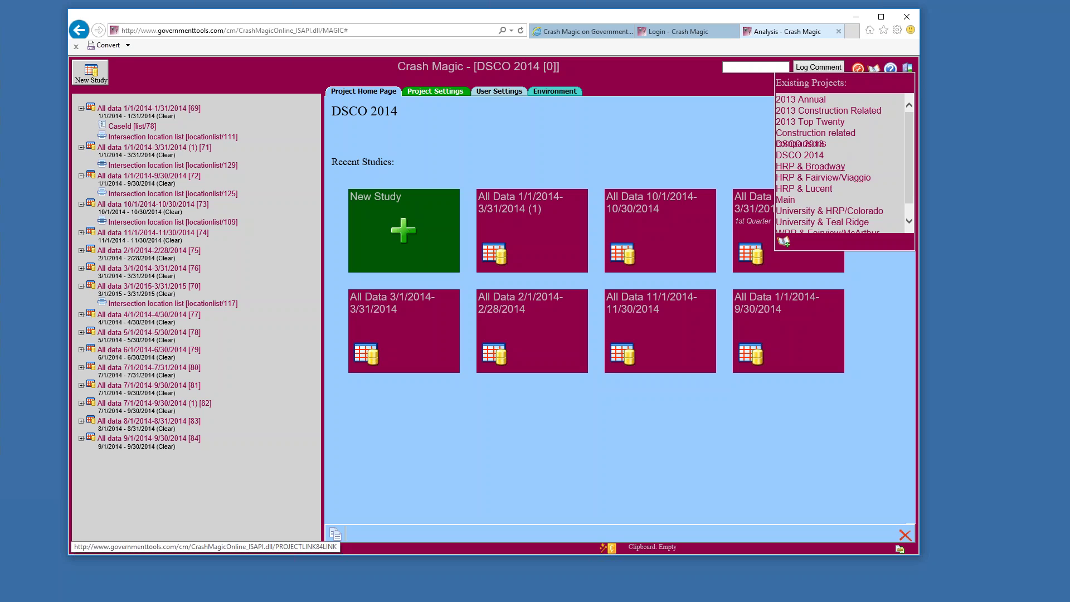
scroll(863, 190, "down", 1)
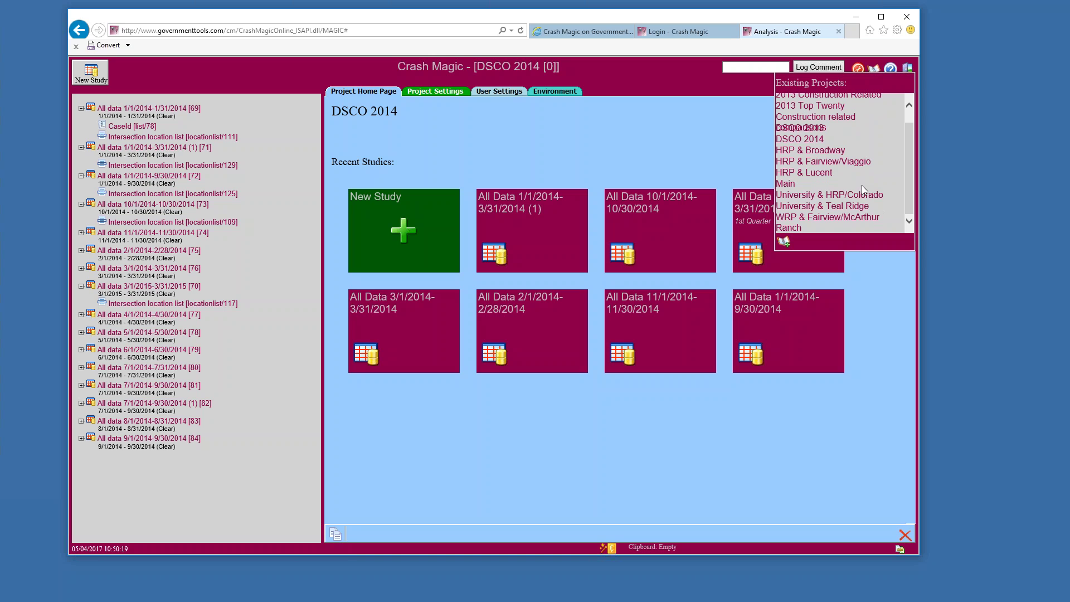
left_click(843, 207)
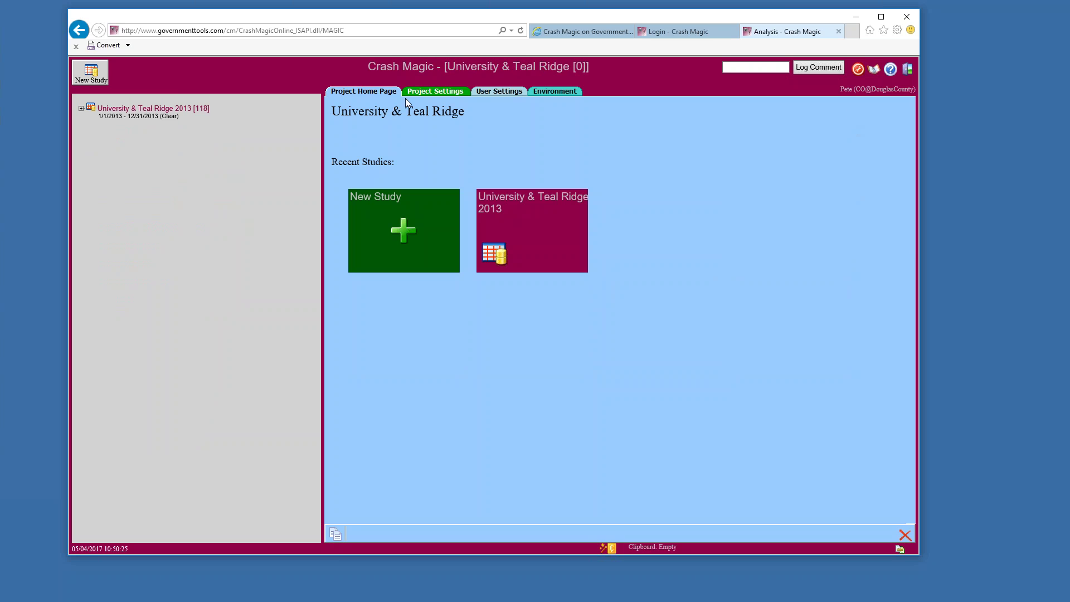
left_click(80, 109)
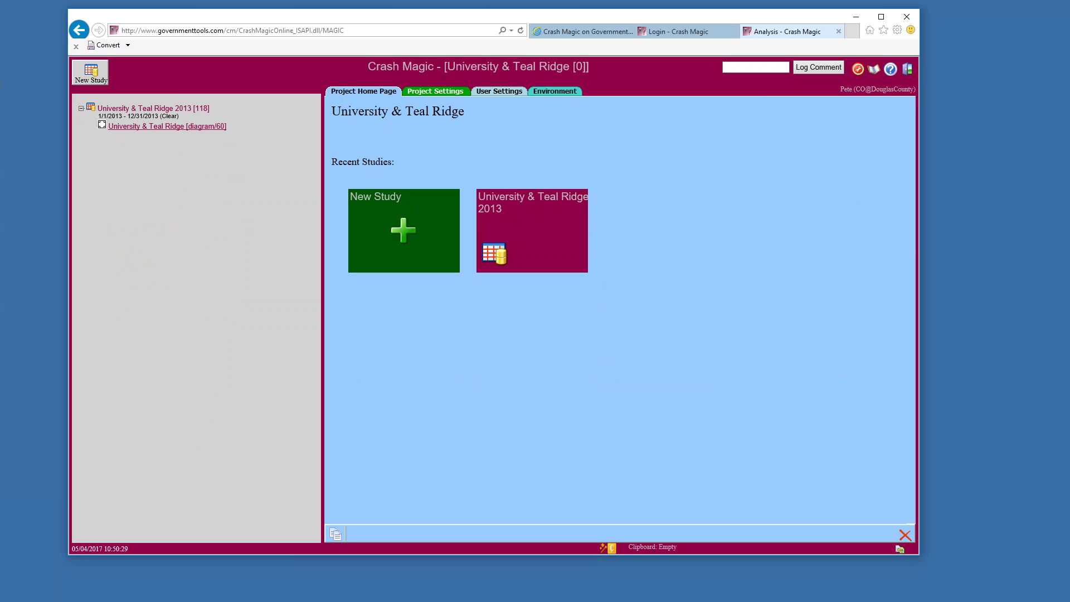
left_click(150, 109)
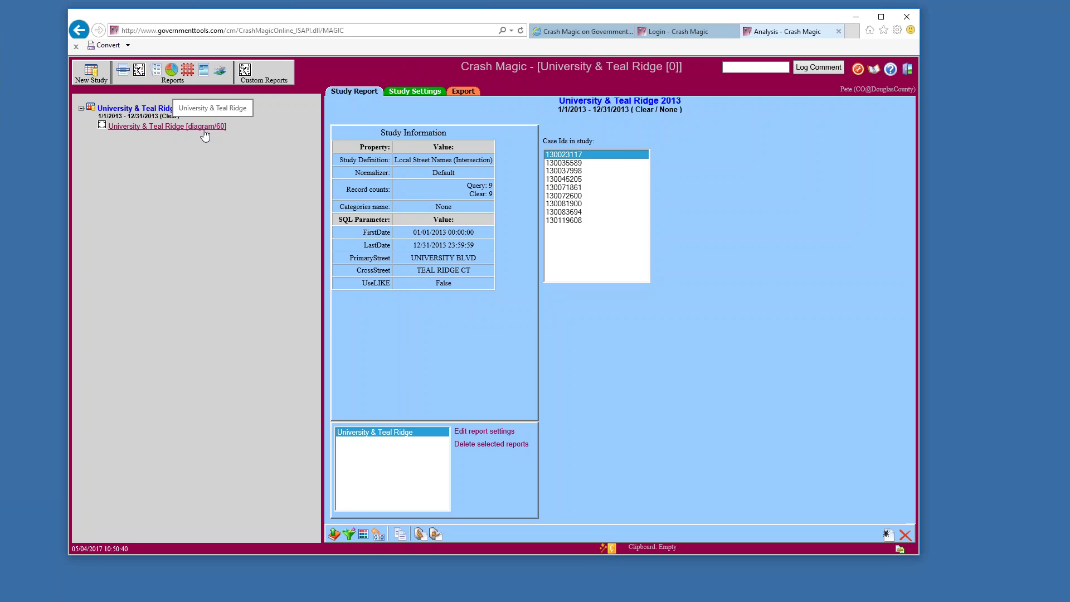
Turn off Enable Help System Debugging for the user, then log back in to Analysis
left_click(857, 69)
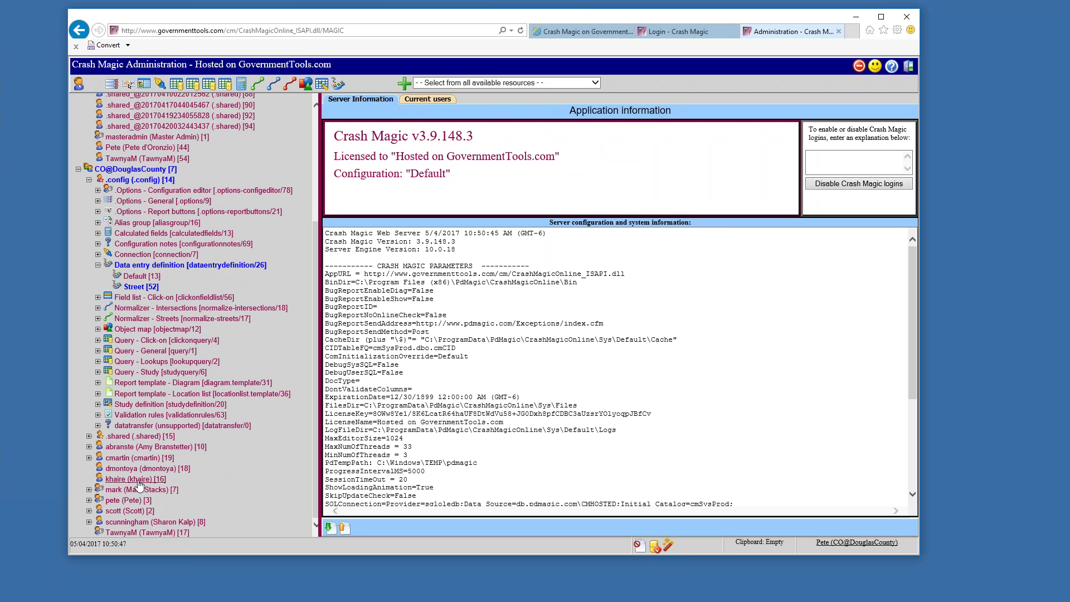
left_click(128, 500)
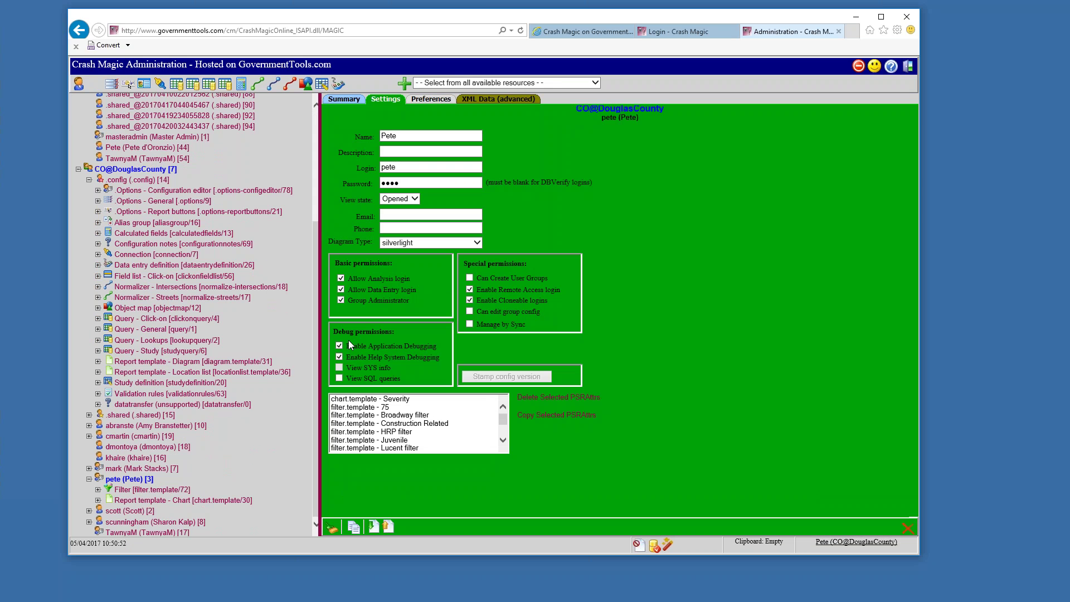
left_click(340, 357)
left_click(908, 66)
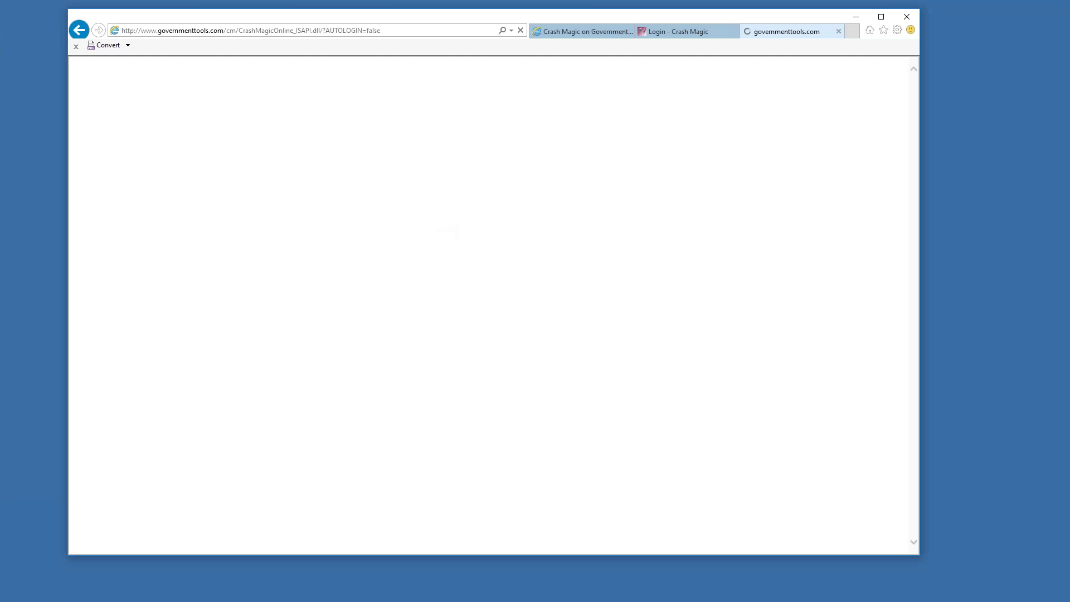
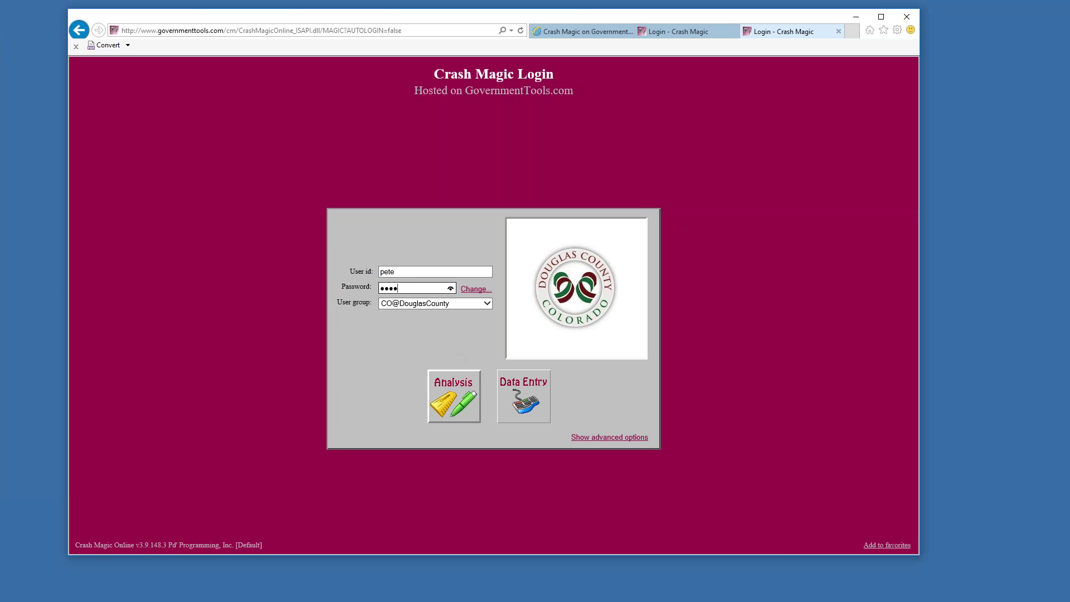
left_click(454, 396)
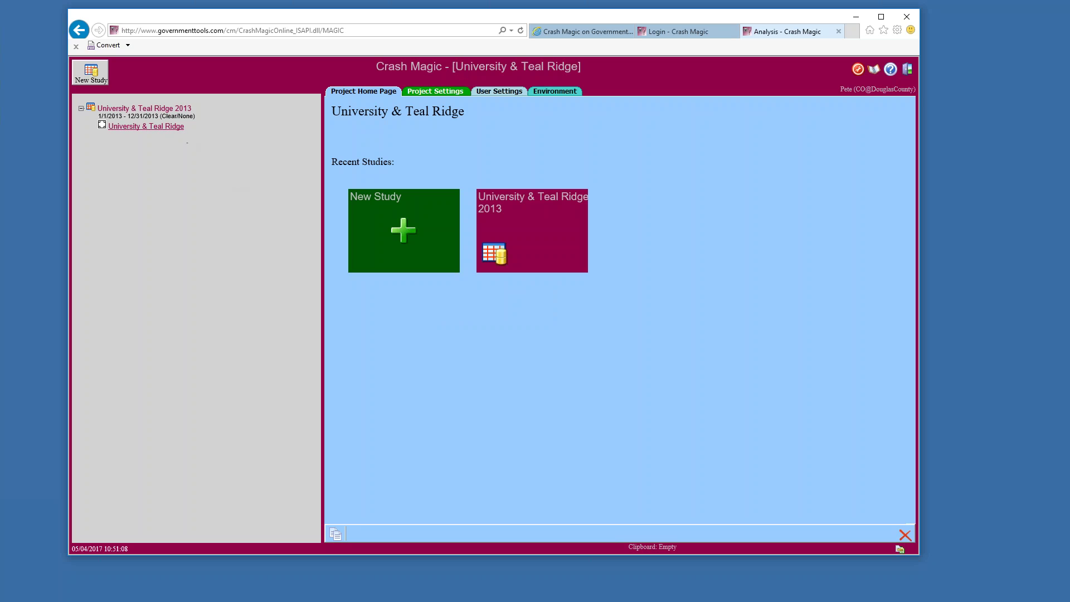
Create a Personal > Severity chart for the 2013 study and bring up its category list choices
left_click(167, 126)
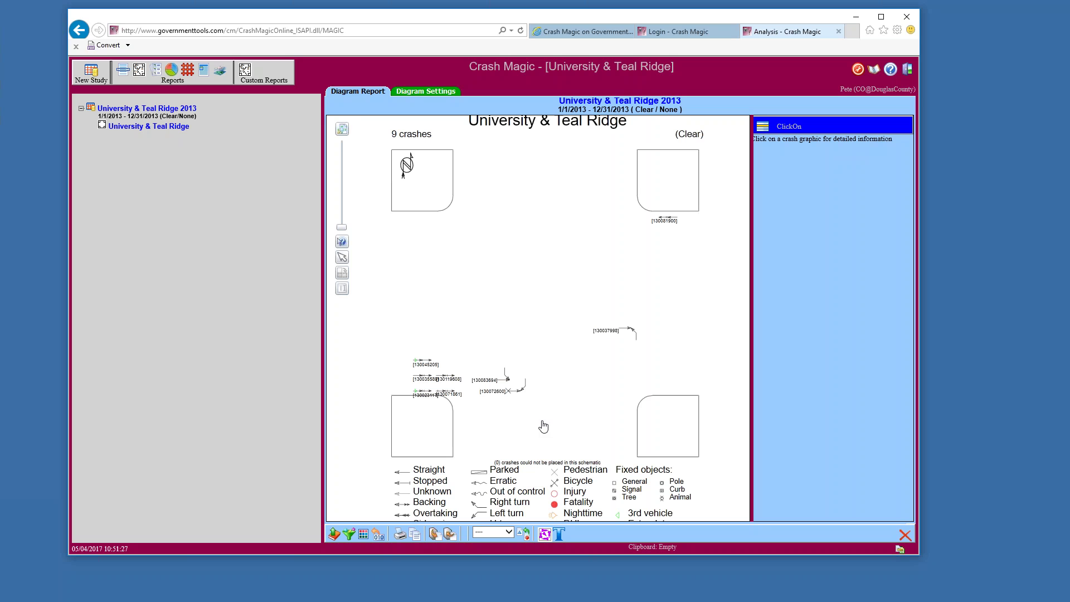
left_click(173, 70)
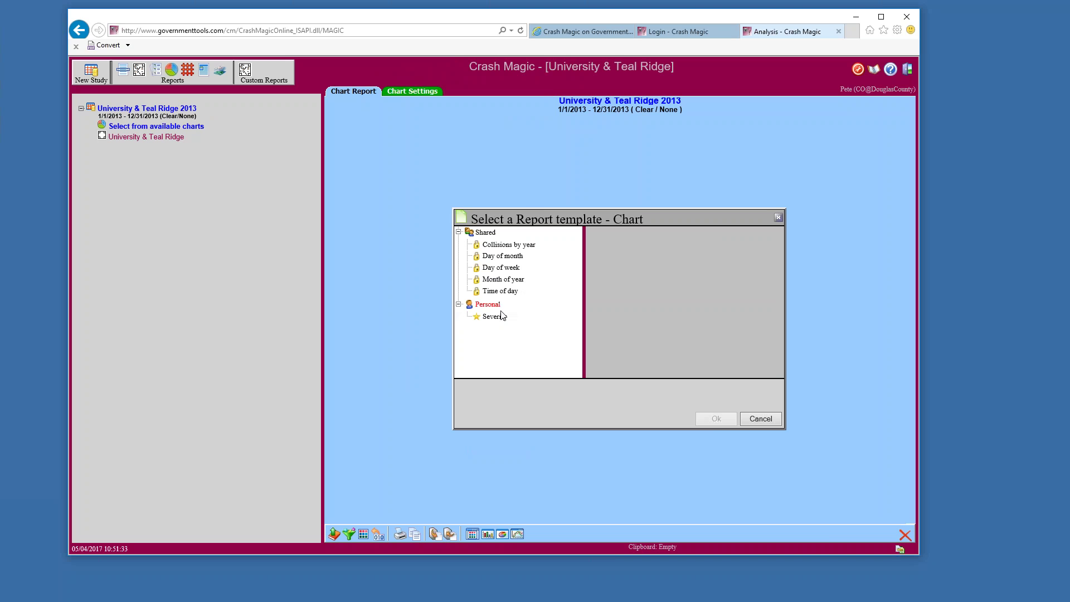
left_click(496, 317)
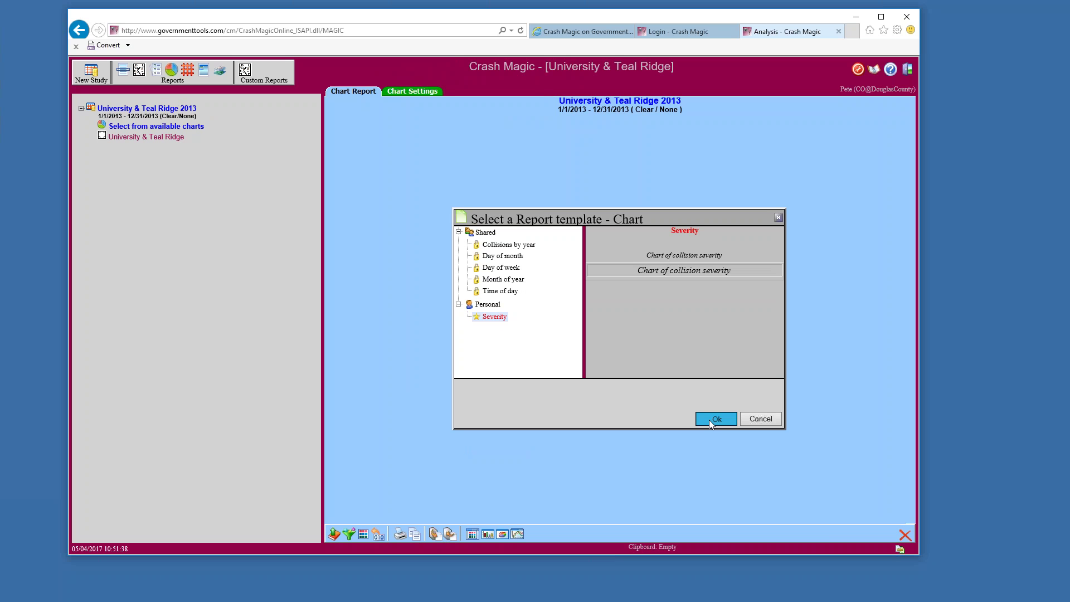
left_click(709, 419)
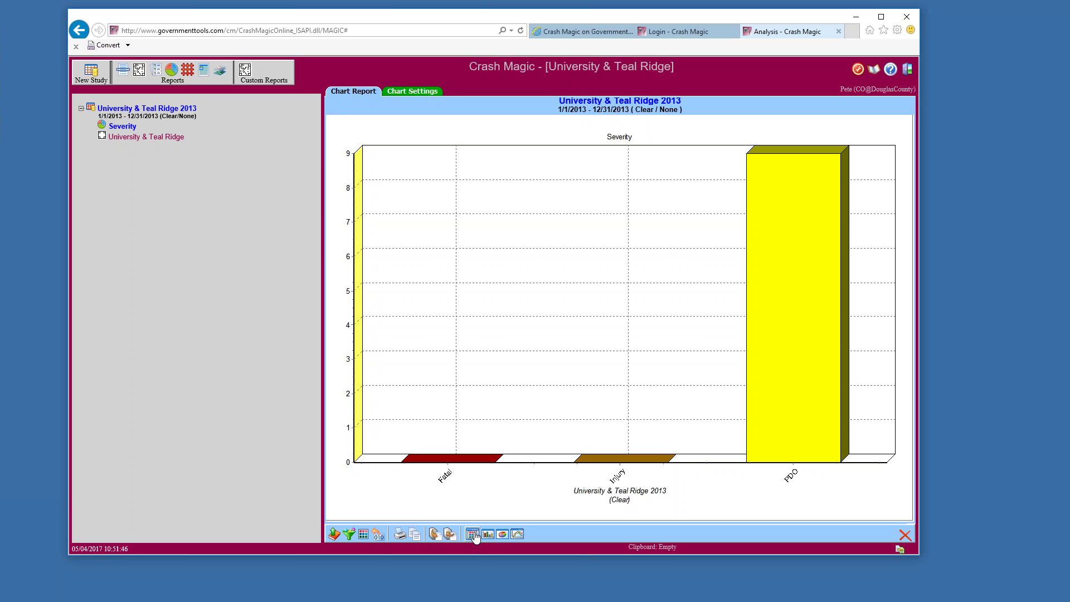
left_click(472, 534)
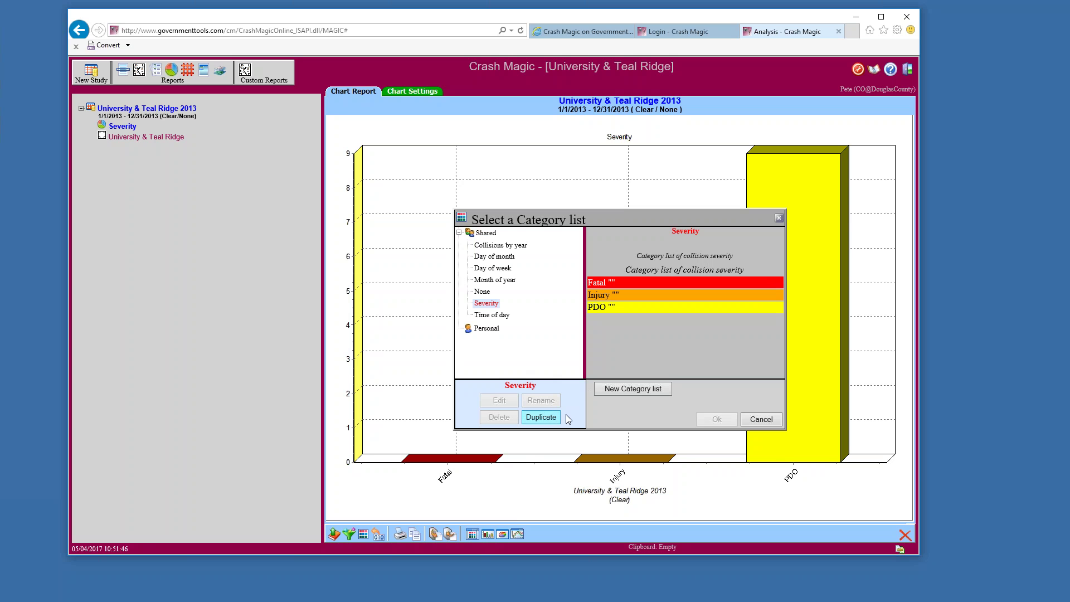
Create a new category list filled with bins from the Firstharmful field, then check the Front To Side bin
left_click(604, 389)
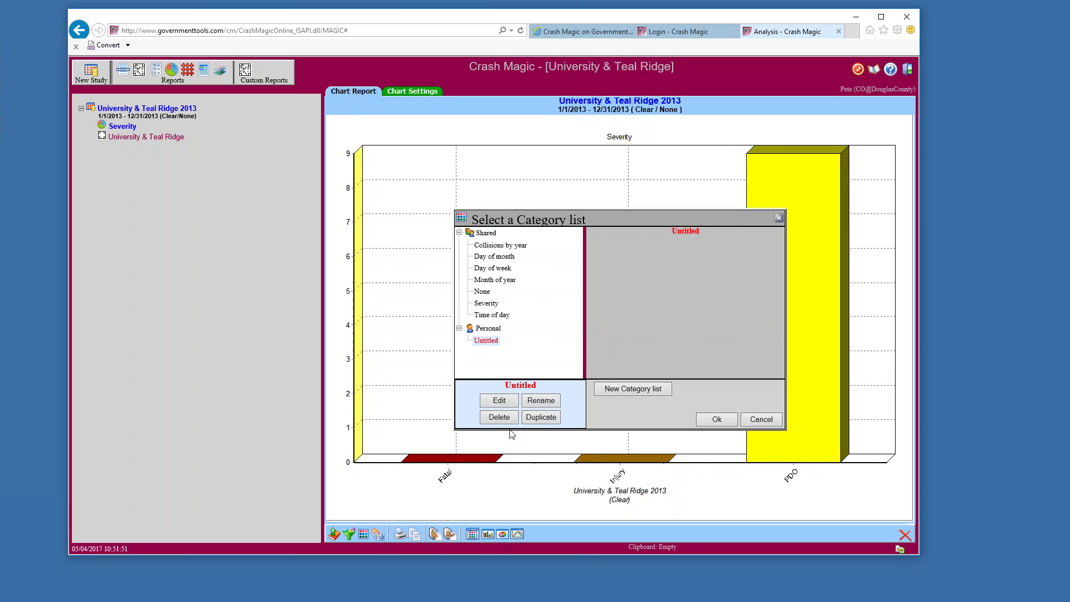
left_click(495, 401)
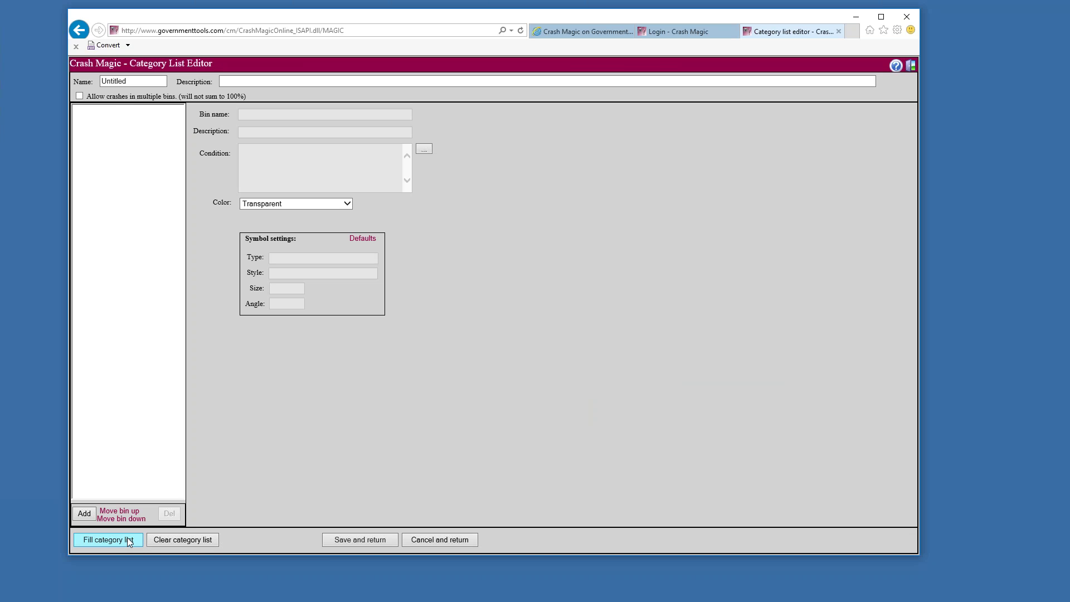
left_click(127, 538)
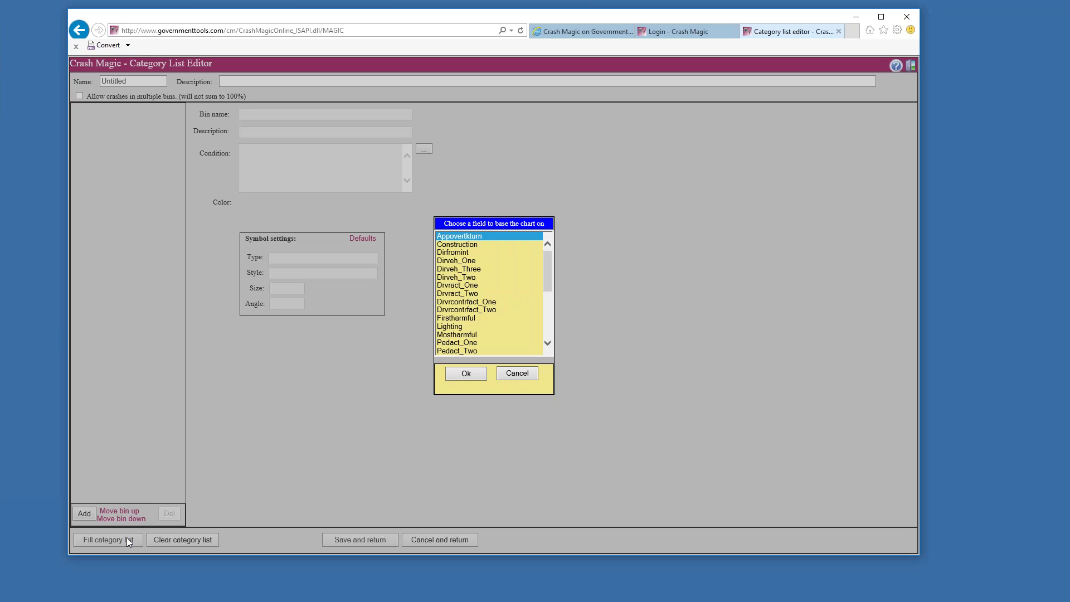
left_click(474, 318)
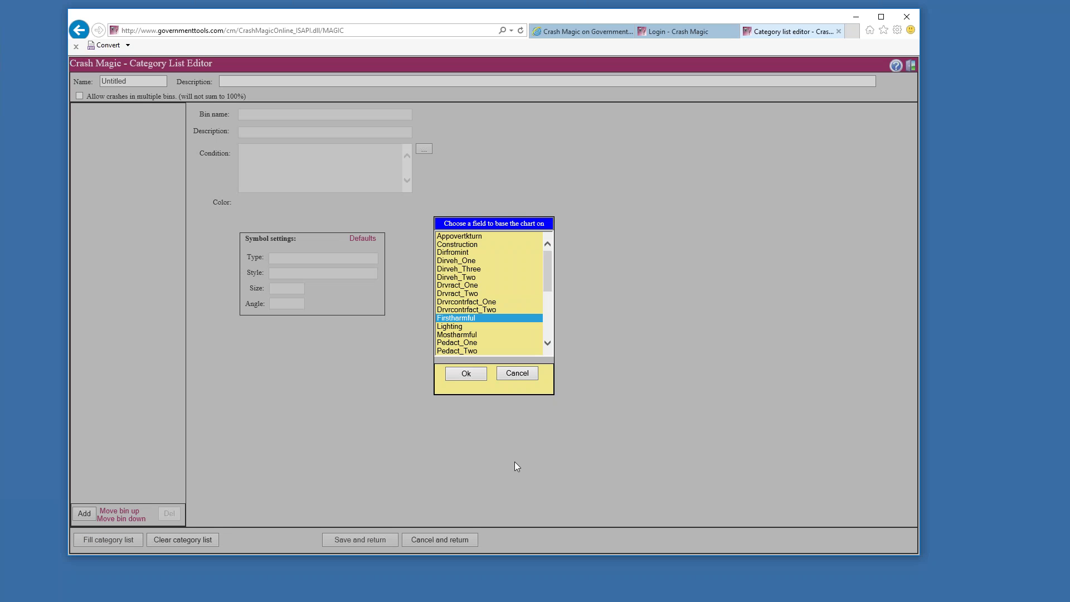
left_click(466, 374)
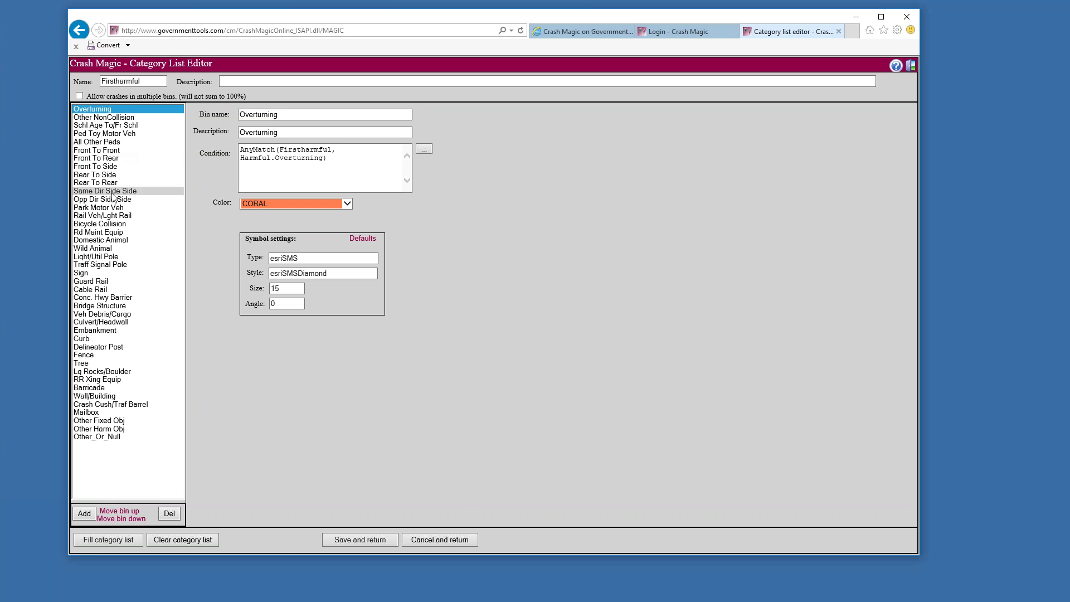
left_click(114, 166)
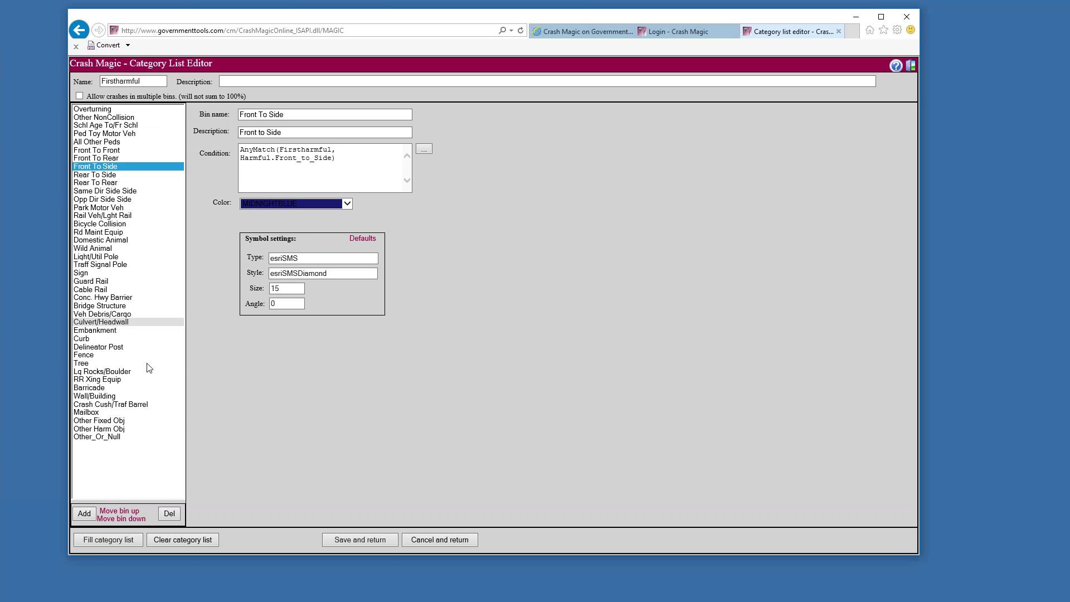
Save the list, rename Firstharmful to 'First harmful', and reopen it in the editor
left_click(357, 539)
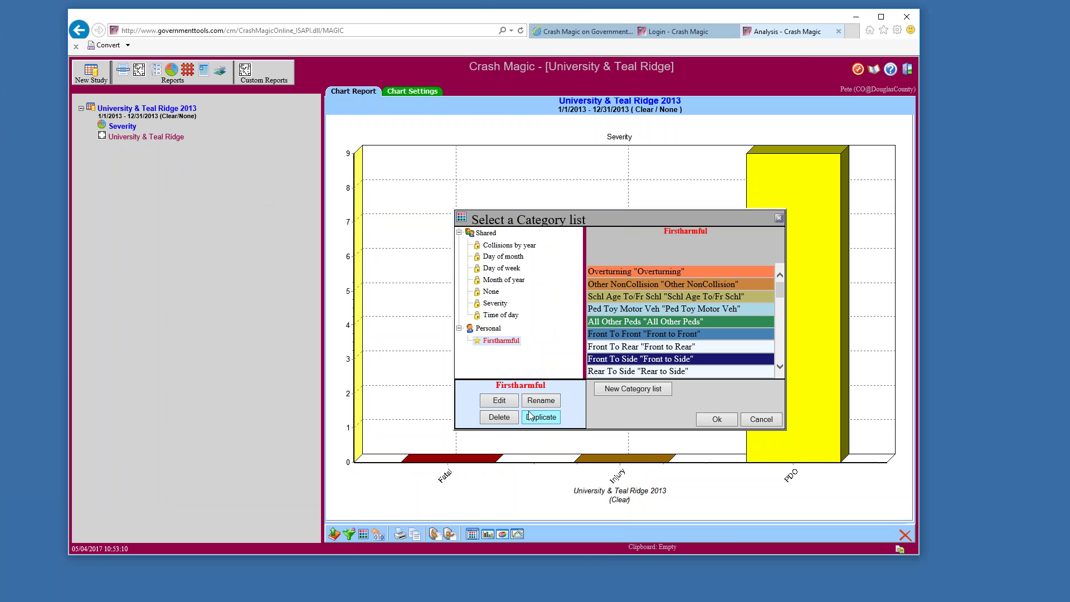
left_click(529, 400)
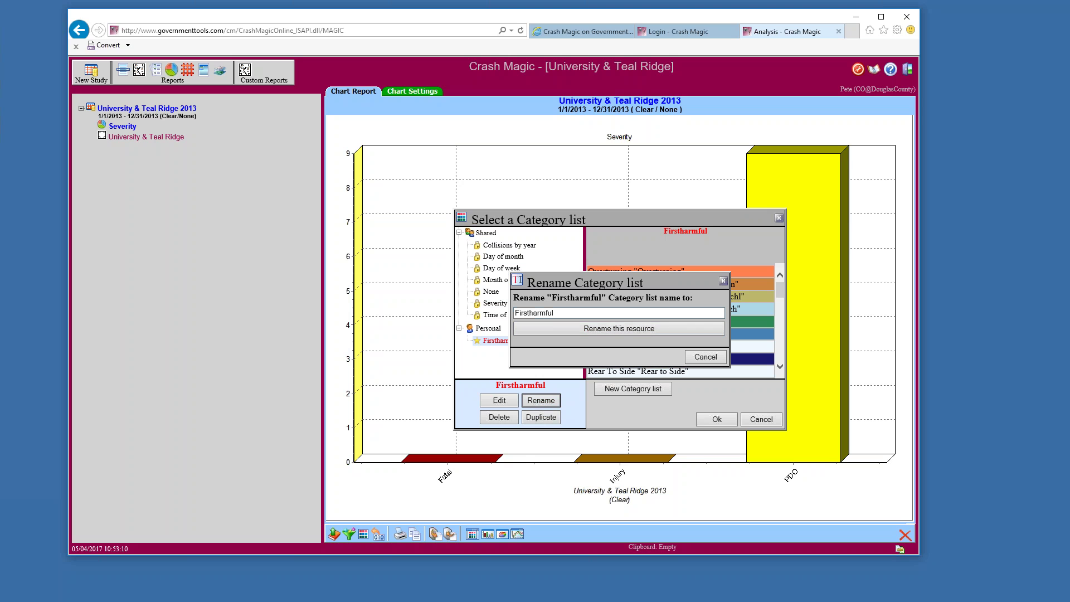
left_click(530, 313)
left_click(579, 327)
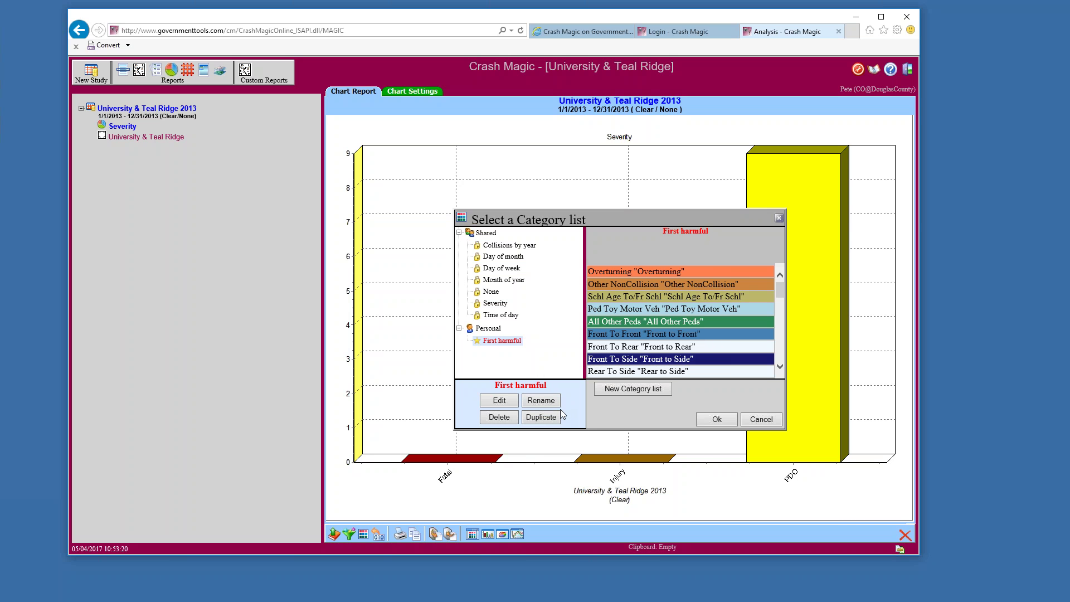
left_click(498, 402)
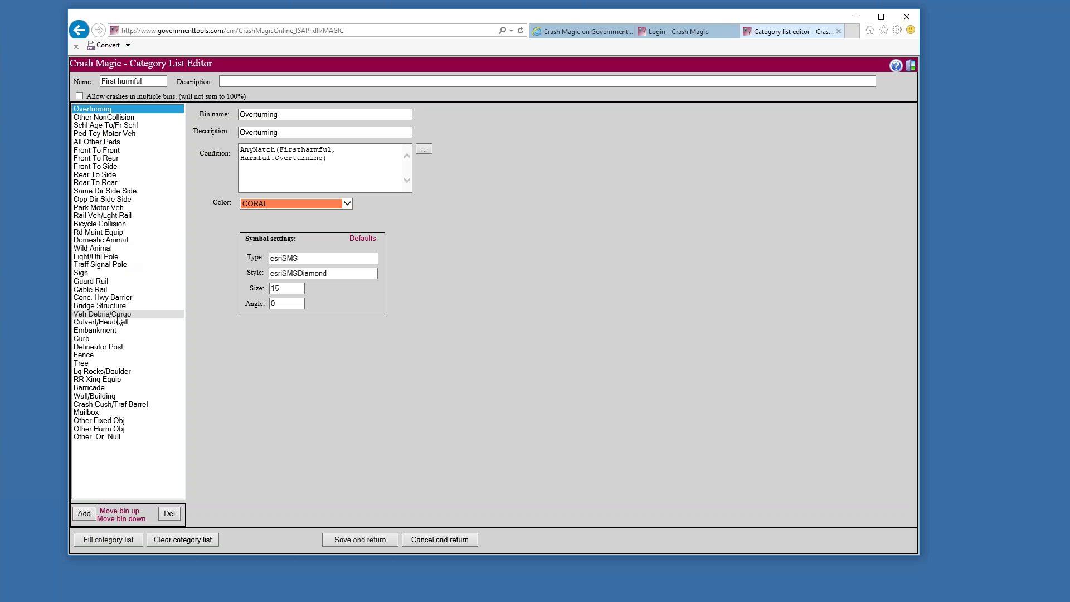
left_click(118, 224)
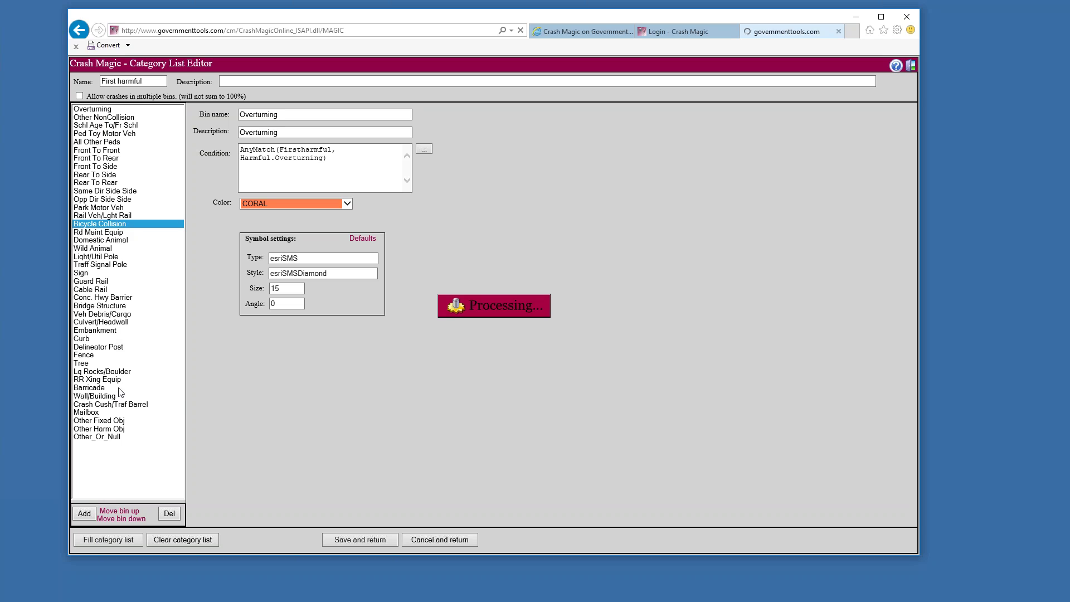
left_click(113, 233)
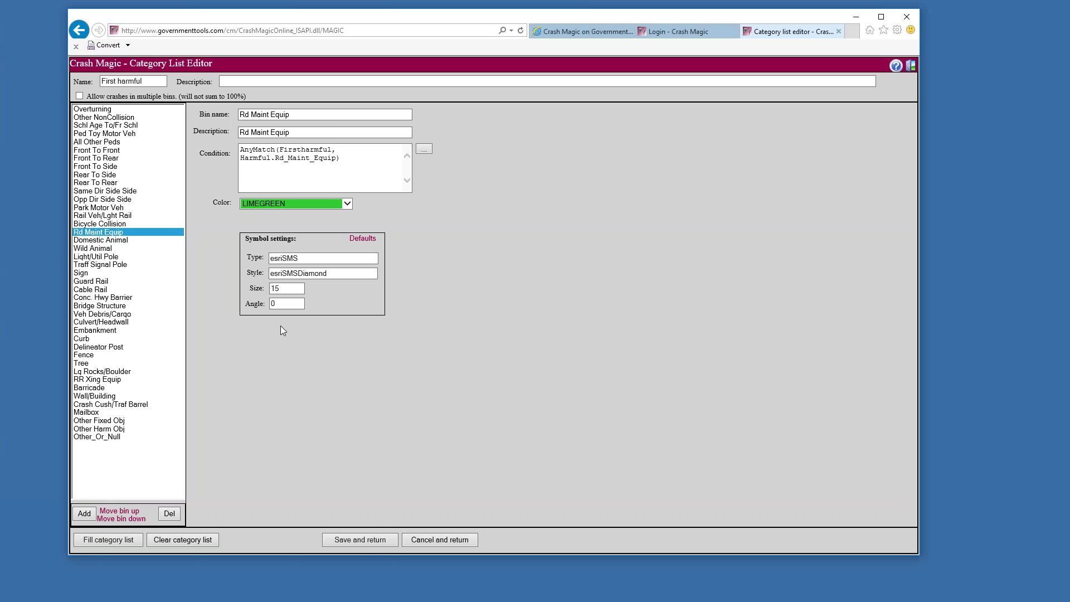
left_click(436, 540)
Discard unsaved changes, then create a new Untitled category list and open it for editing
left_click(528, 346)
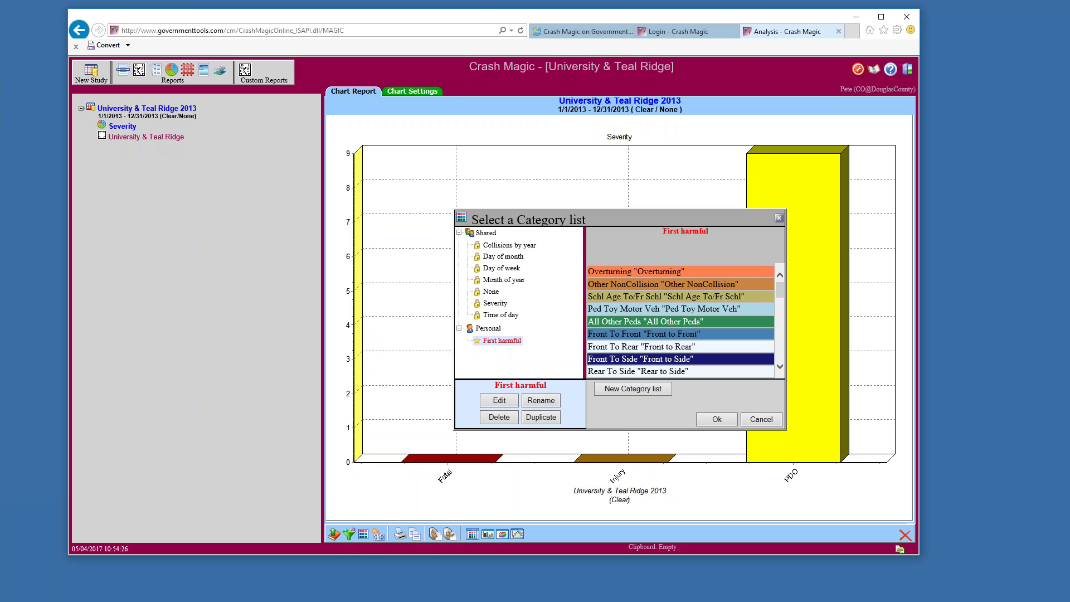
scroll(753, 296, "down", 10)
scroll(745, 296, "up", 10)
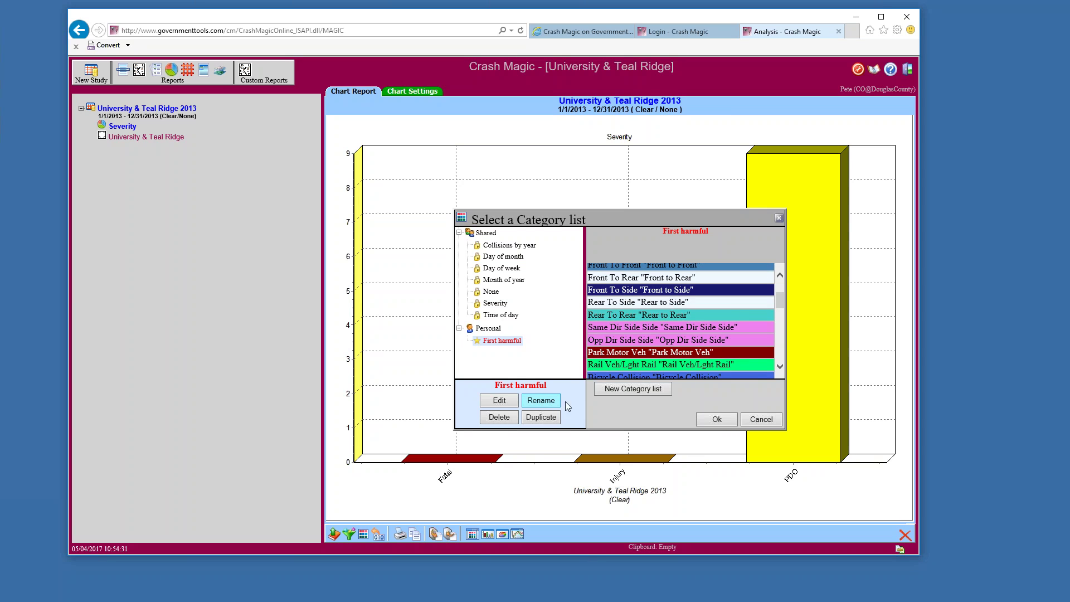
left_click(618, 391)
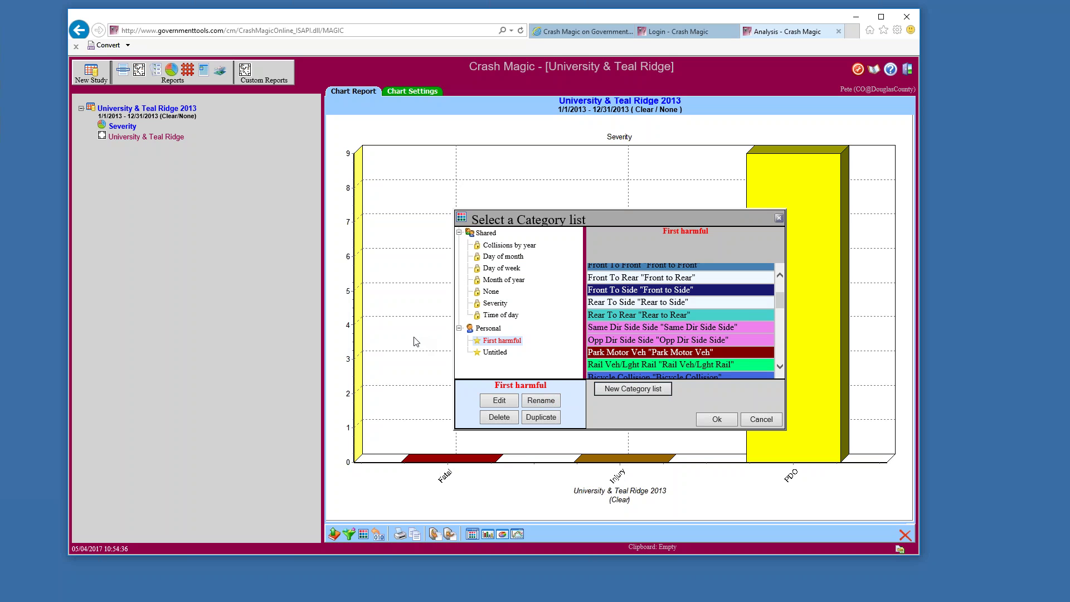
left_click(493, 352)
left_click(498, 401)
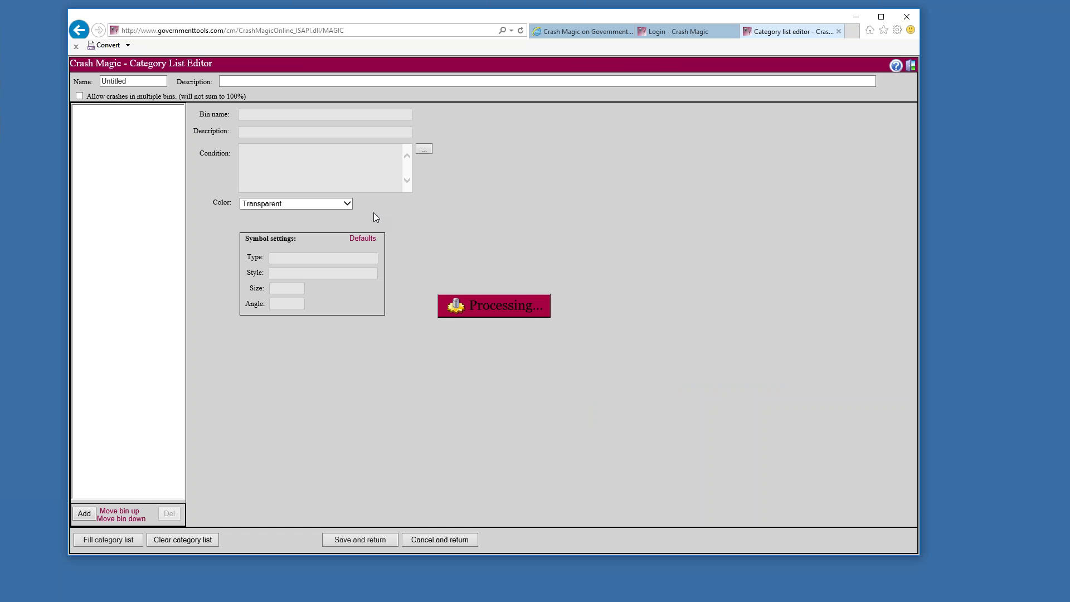
Fill the list with bins generated from the Drvrcontrfact_One field
left_click(116, 540)
left_click_drag(549, 266, 548, 323)
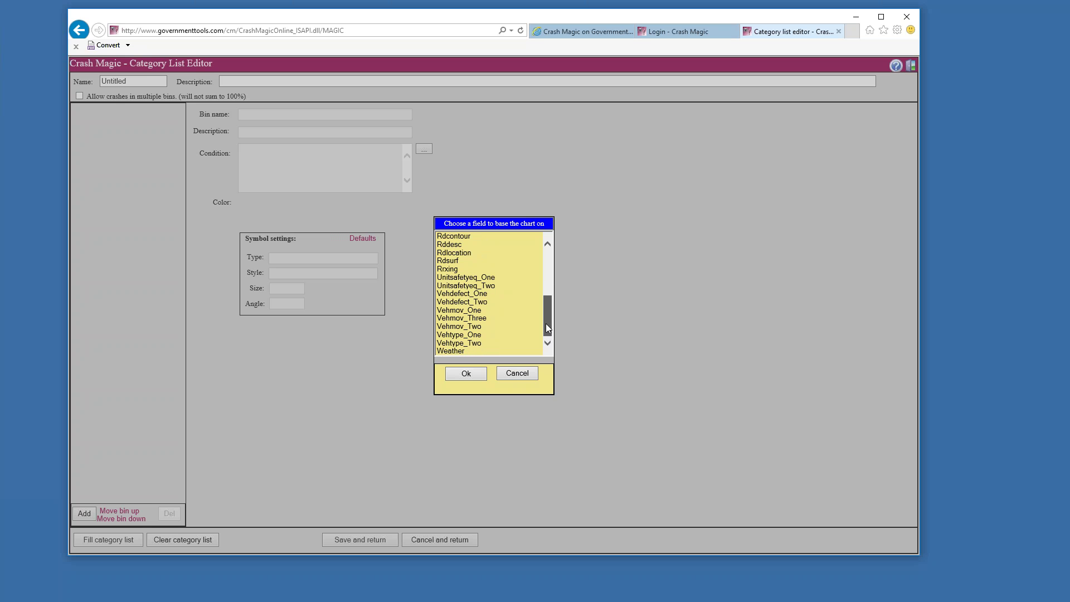
left_click_drag(547, 316, 549, 285)
left_click(491, 259)
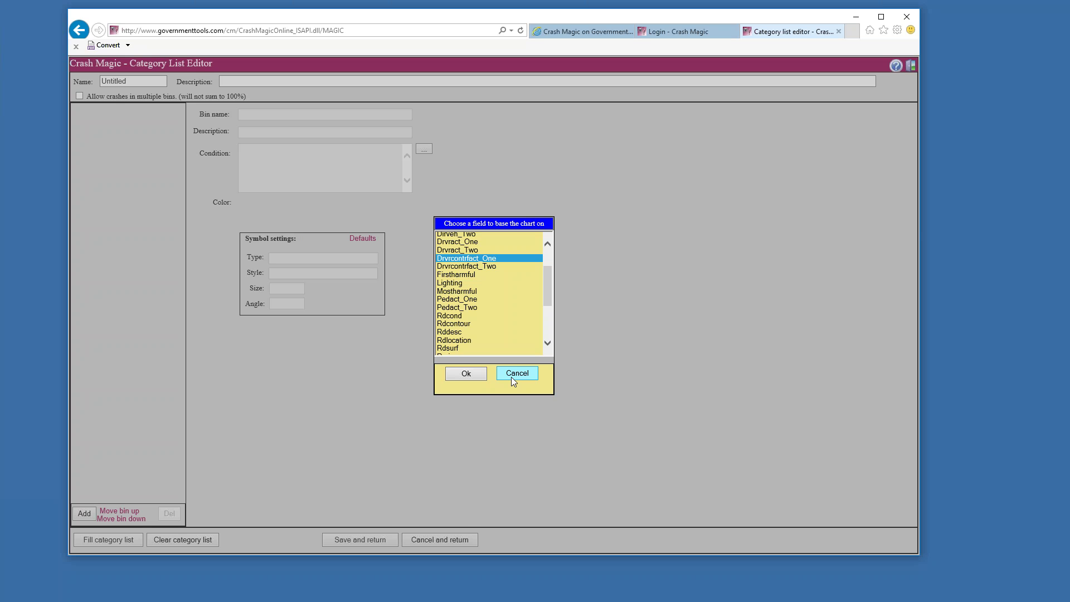
left_click(466, 374)
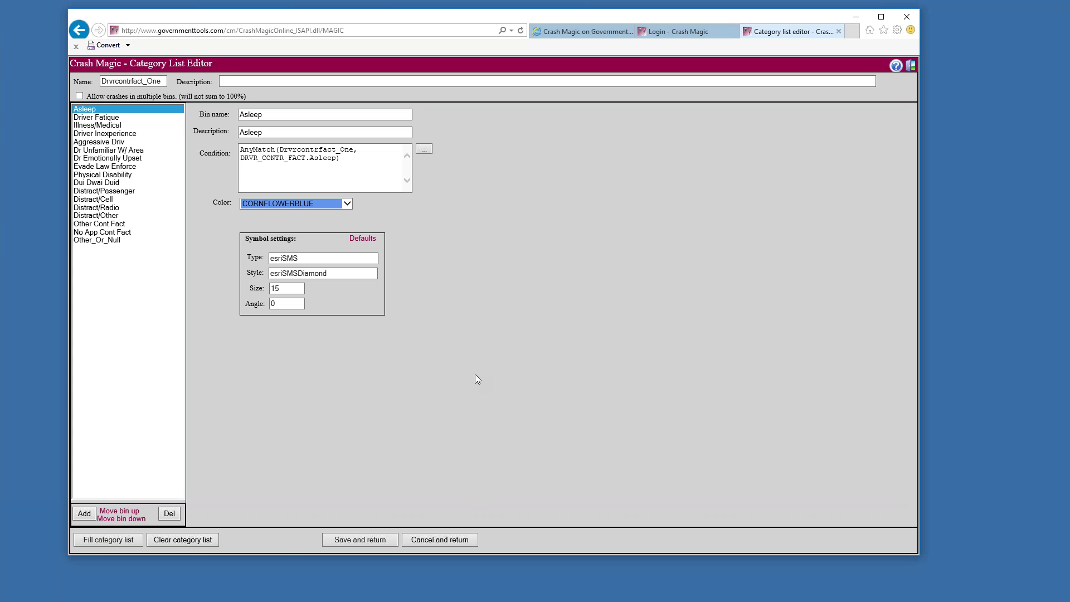
Review the Driver Fatigue bin's condition and save the category list
left_click(88, 118)
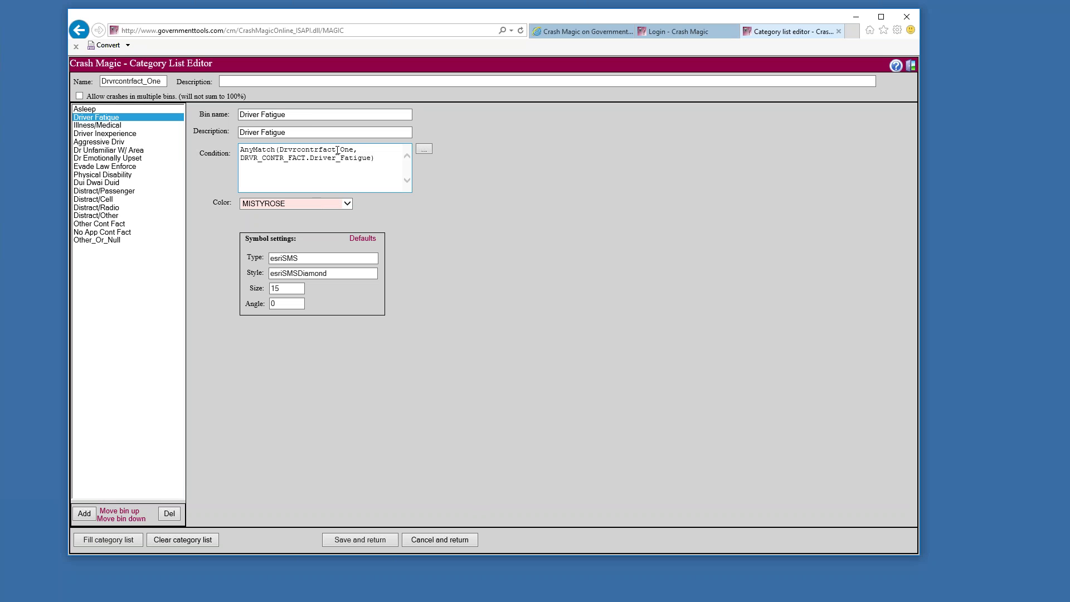
left_click_drag(341, 150, 353, 151)
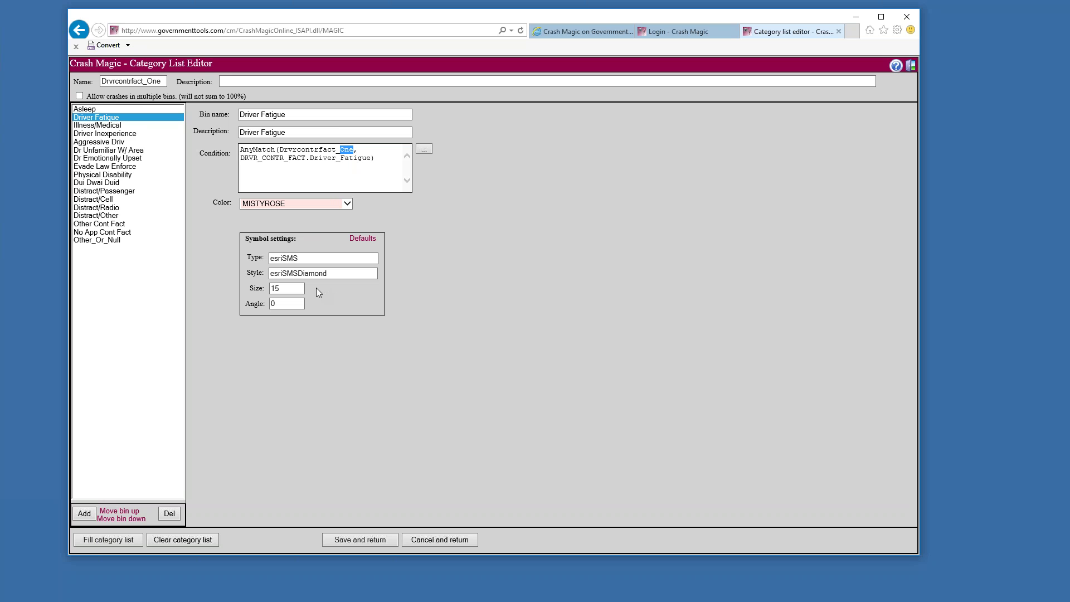
left_click(355, 537)
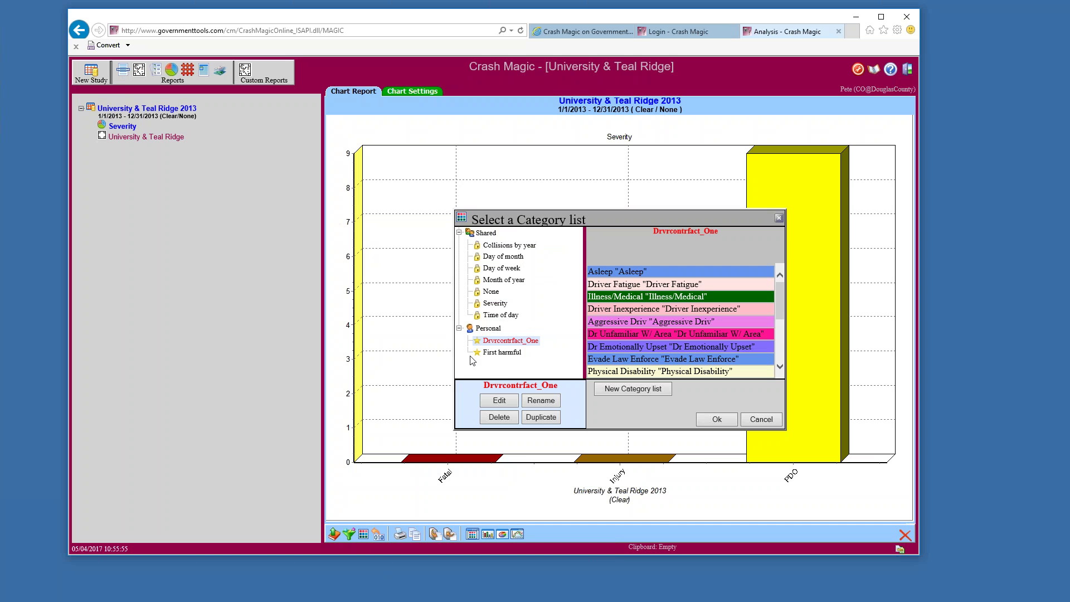
Rename the driver-factor list to 'Cont fact D1' and apply it to the study chart
left_click(538, 400)
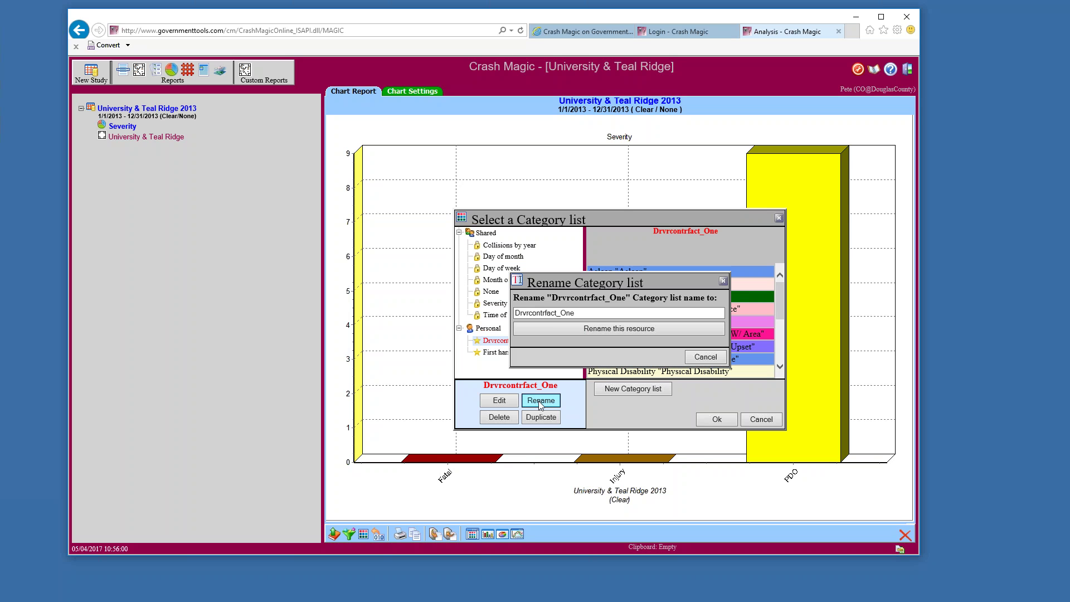
double_click(571, 314)
type("Cont")
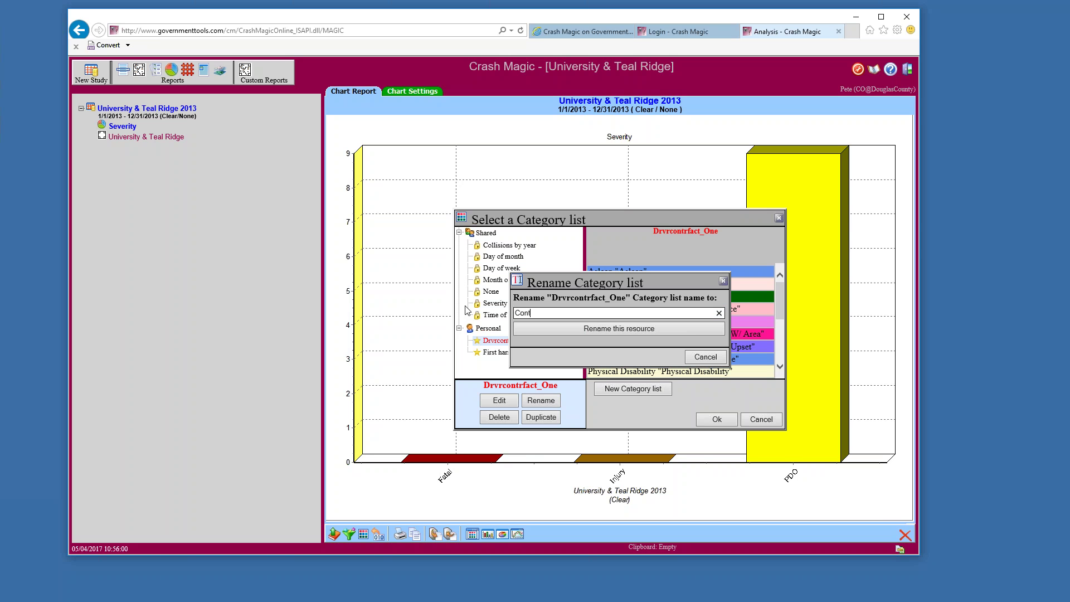
type(" fact 1")
left_click(555, 327)
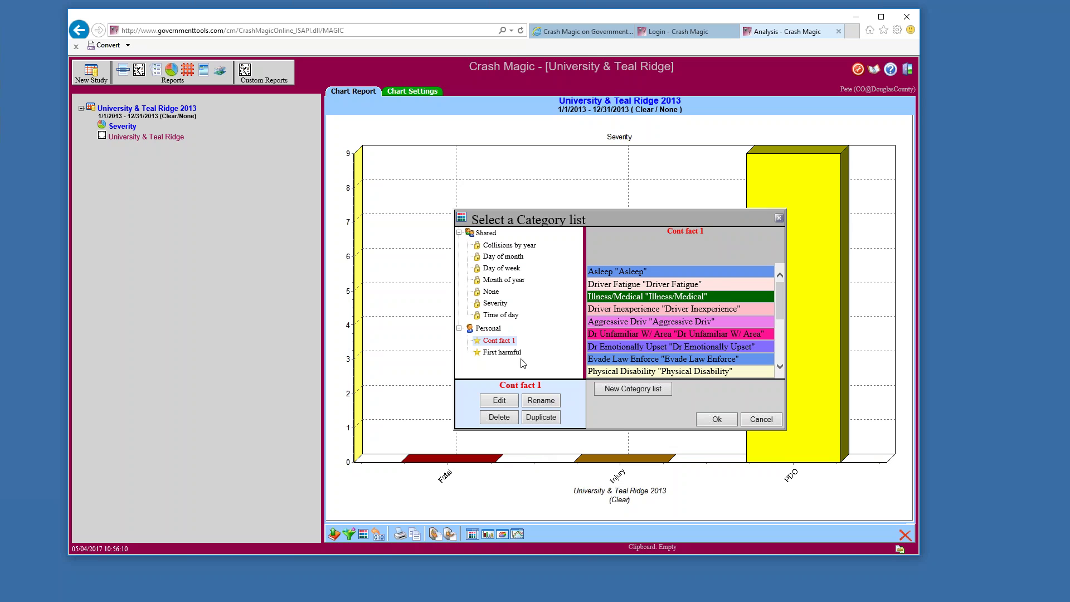
left_click(536, 400)
left_click(547, 314)
type("D1")
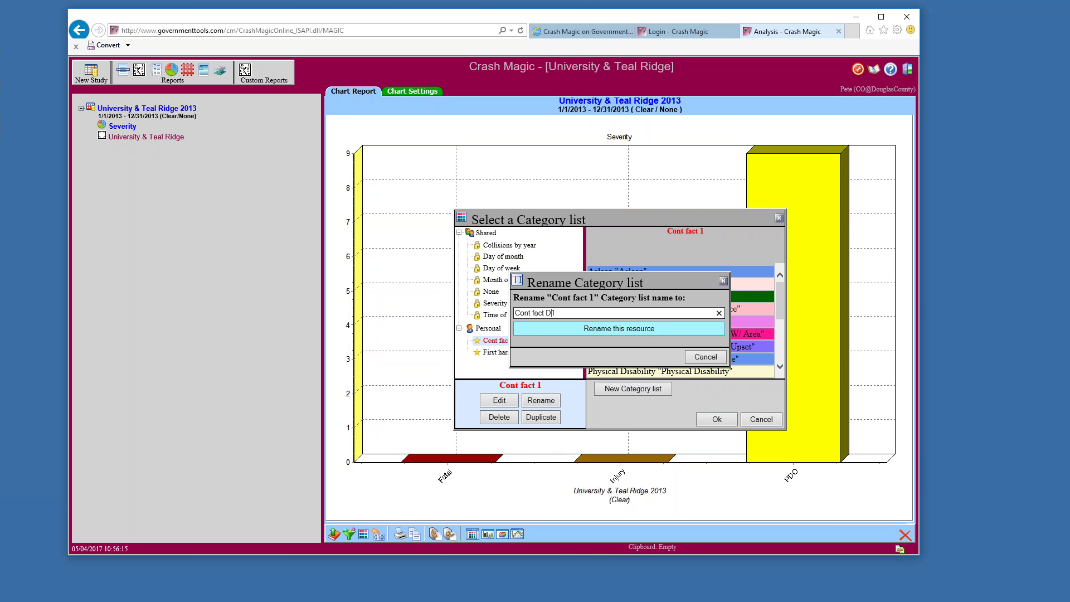
left_click(581, 327)
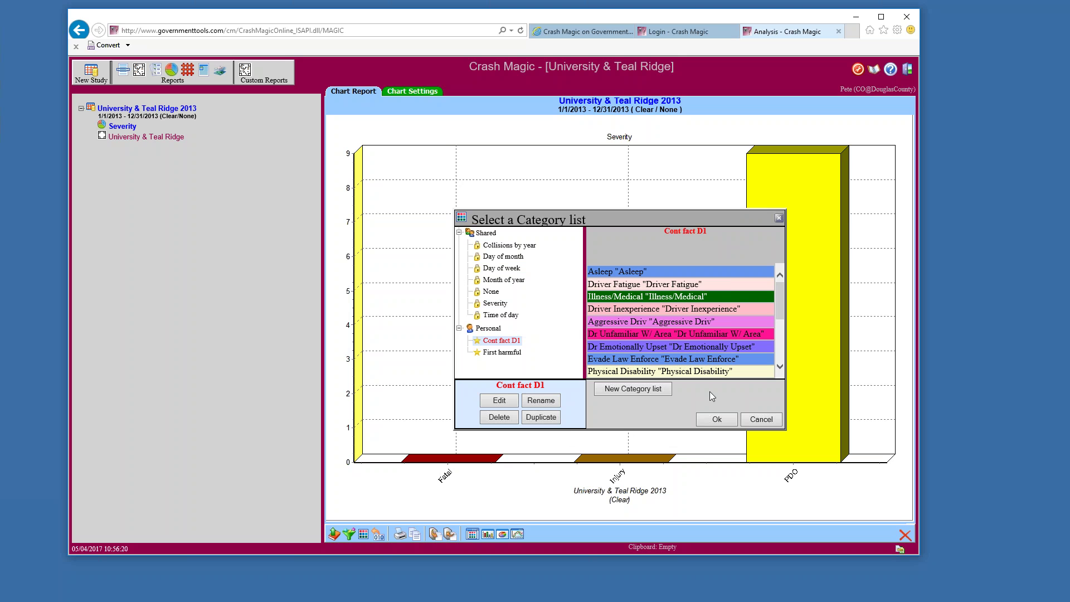
left_click(707, 421)
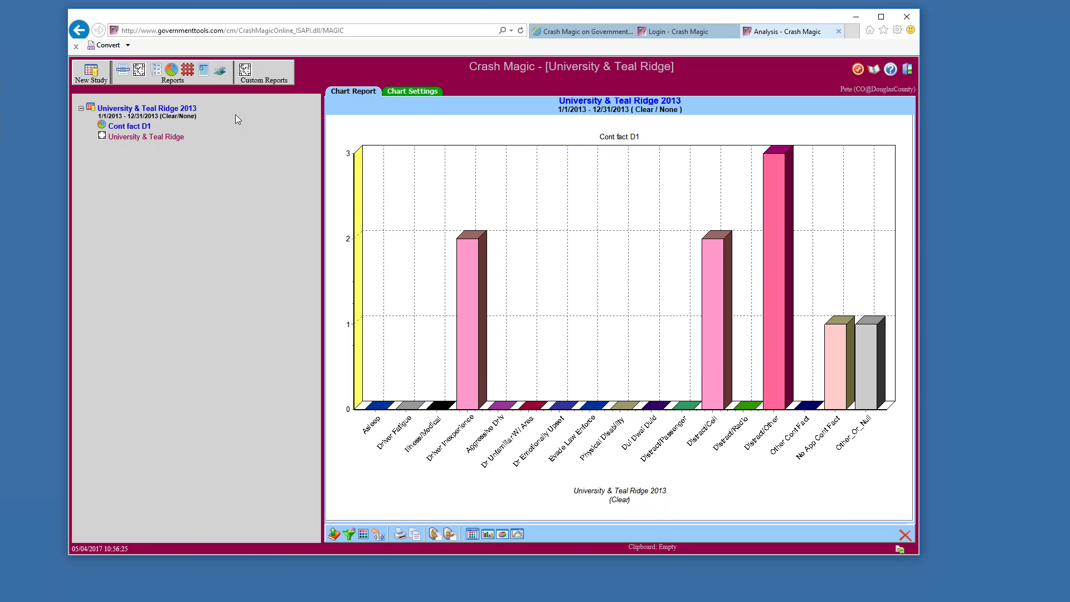
Add a crosstab report using the Time of day vs Severity template
left_click(187, 69)
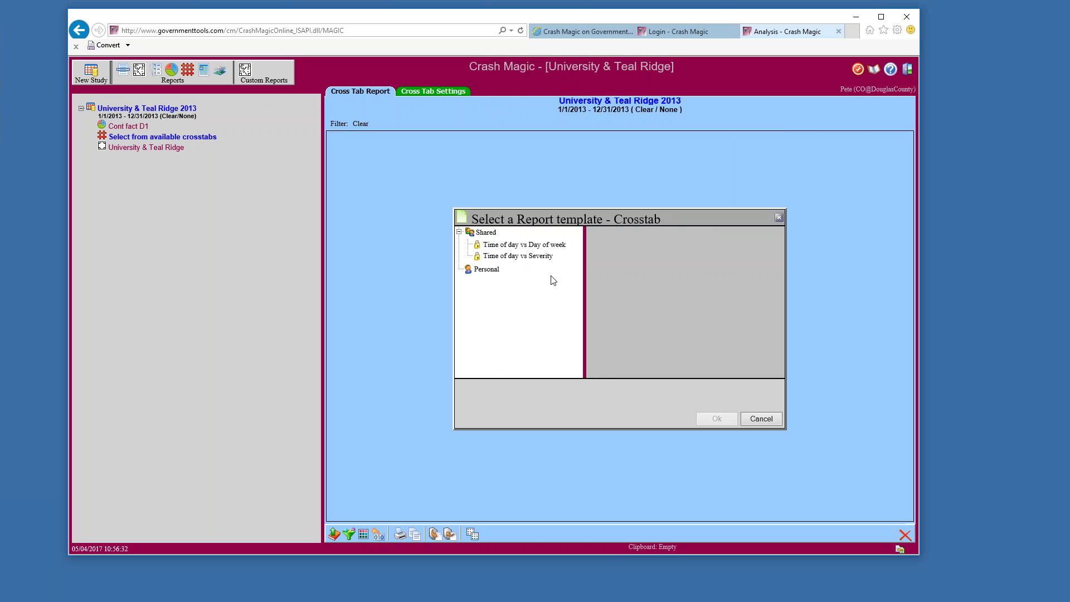
left_click(510, 256)
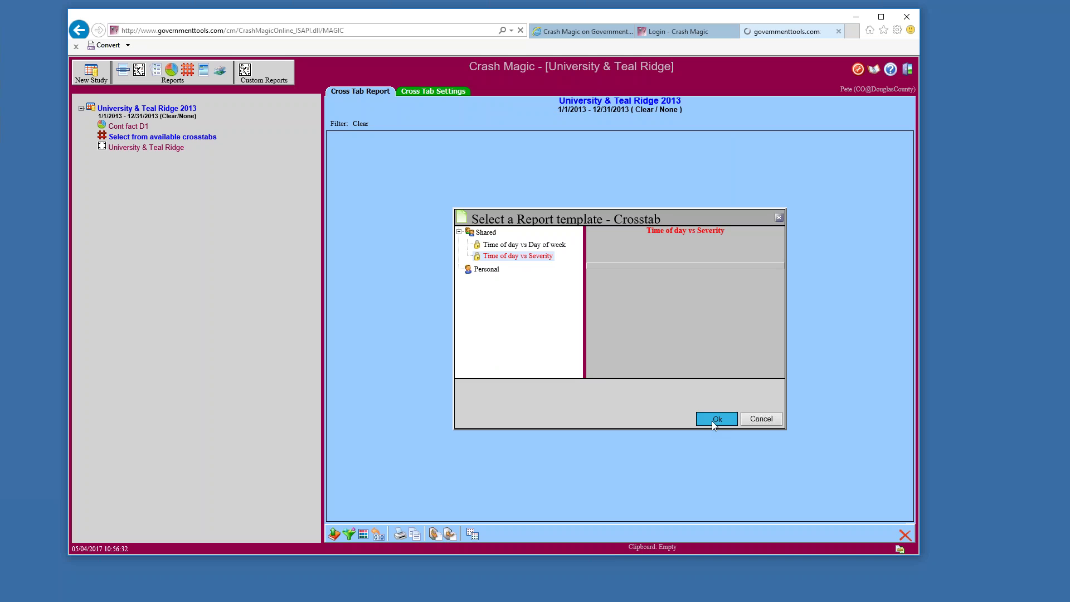
left_click(712, 422)
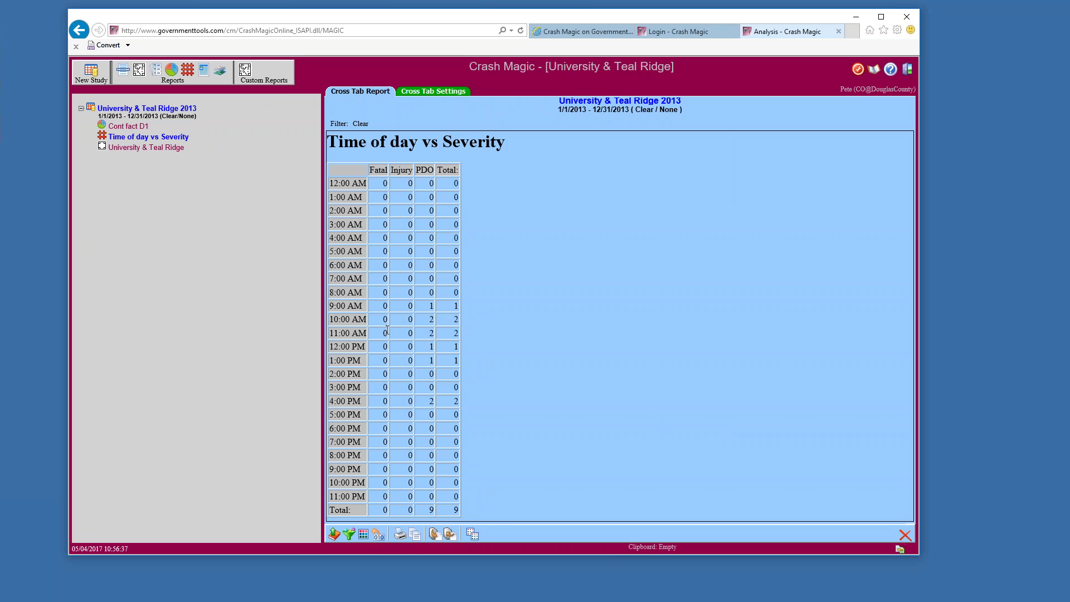
Create a new Untitled crosstab category set and open it for editing
left_click(471, 536)
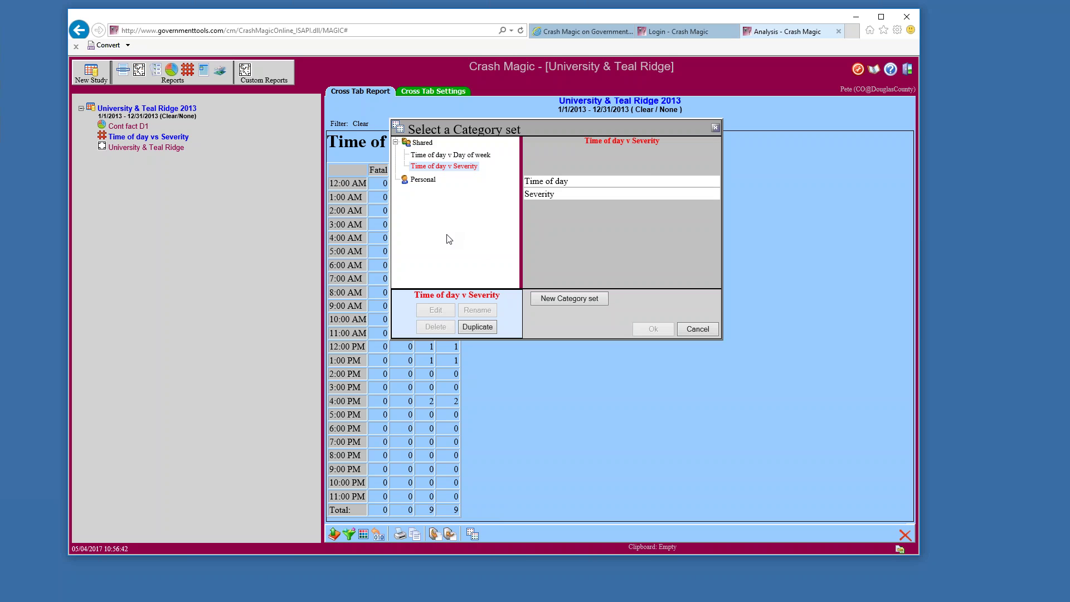
left_click(555, 303)
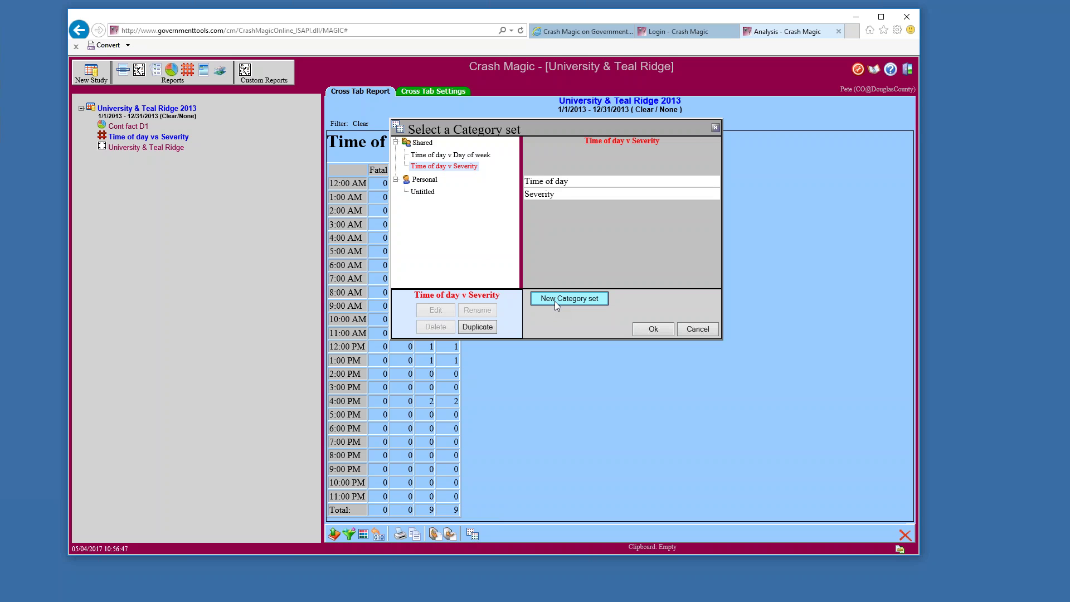
left_click(422, 192)
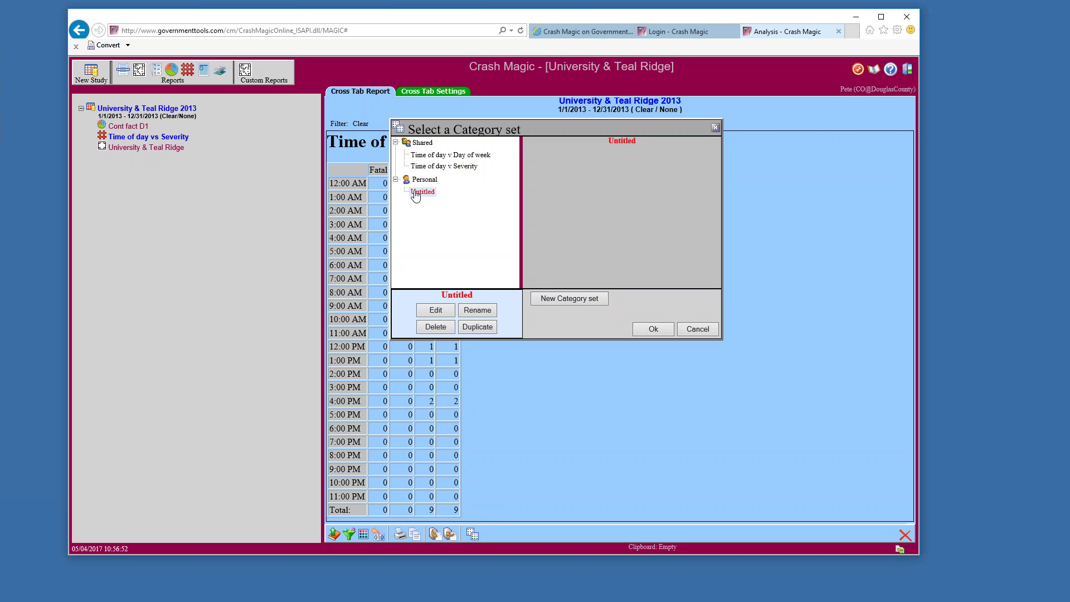
left_click(435, 310)
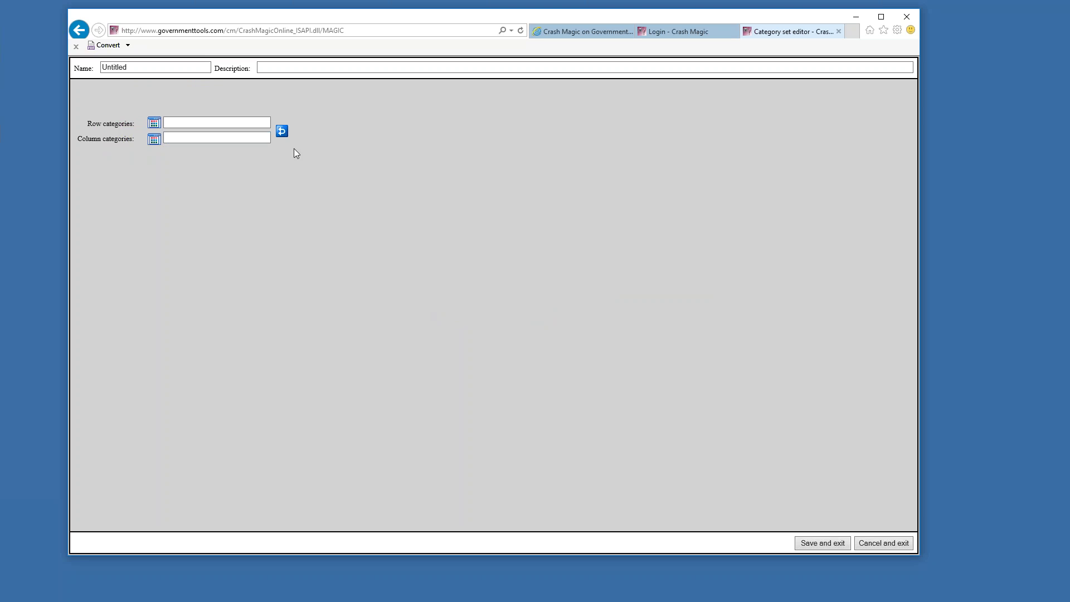
Set the category set's rows to Cont fact D1 and columns to First harmful
left_click(154, 124)
left_click(373, 327)
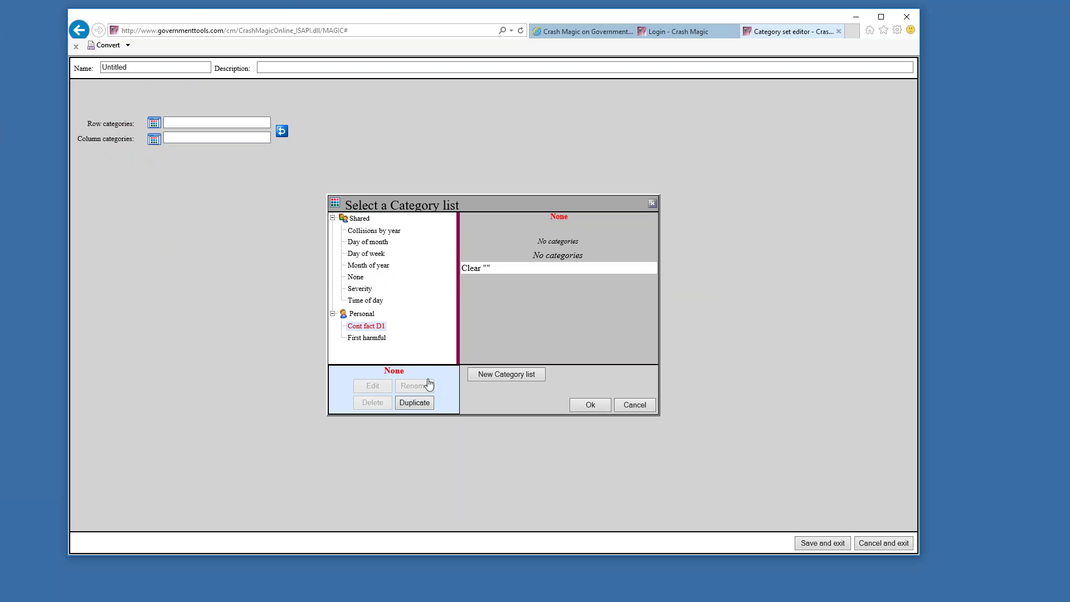
left_click(591, 405)
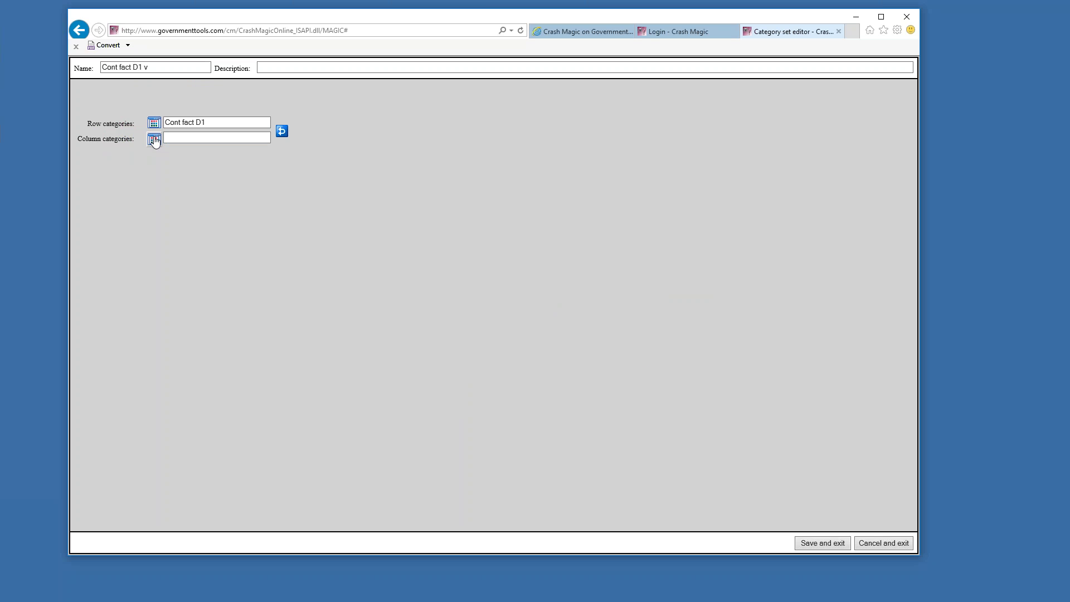
left_click(154, 139)
left_click(376, 339)
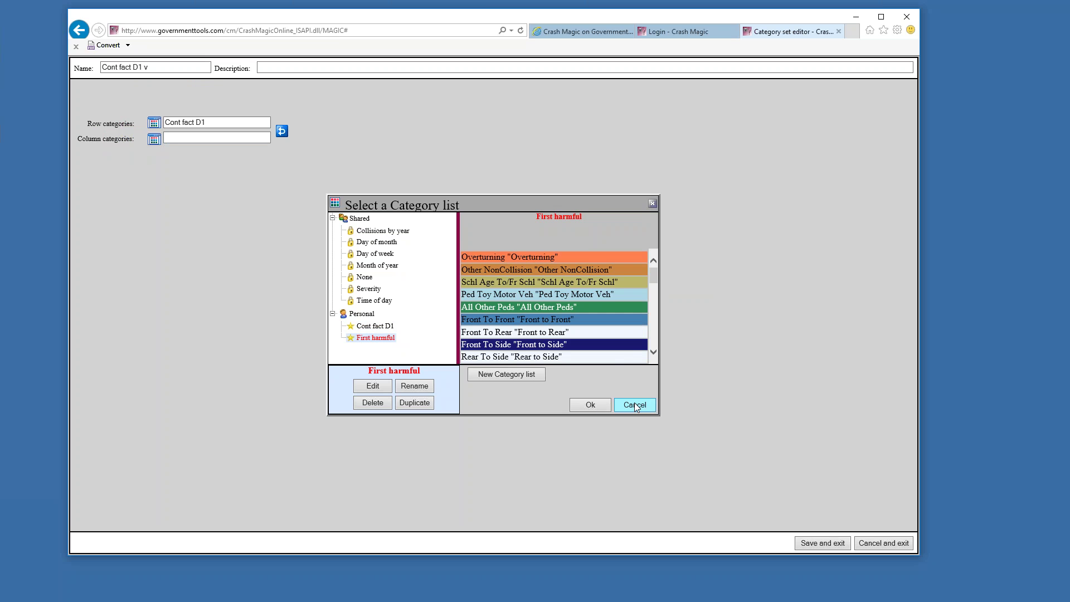
left_click(590, 405)
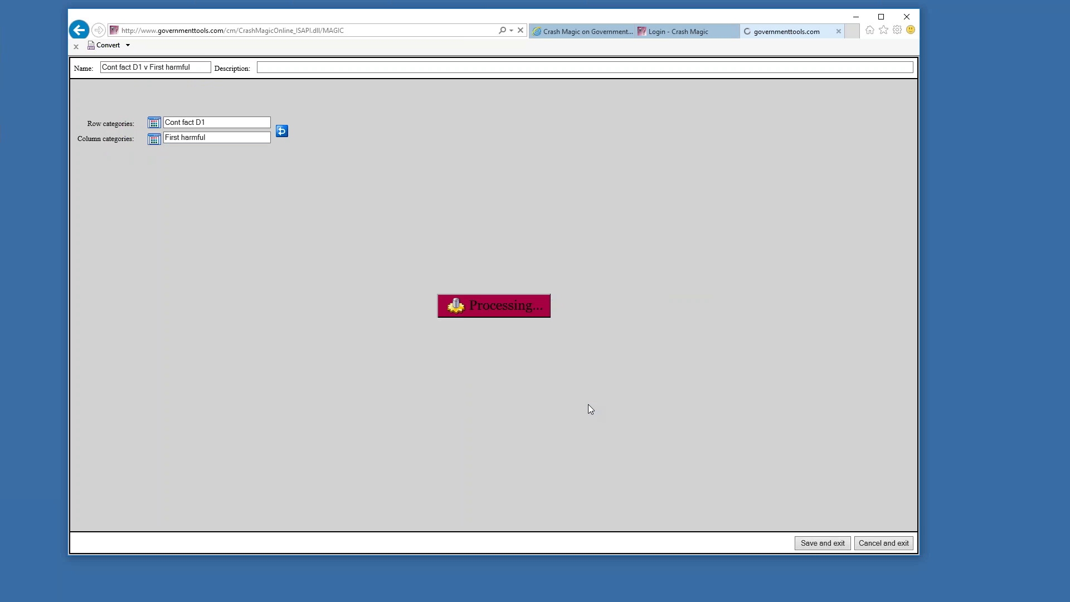
Save the Cont fact D1 v First harmful set, apply it, and hide empty columns
left_click(806, 545)
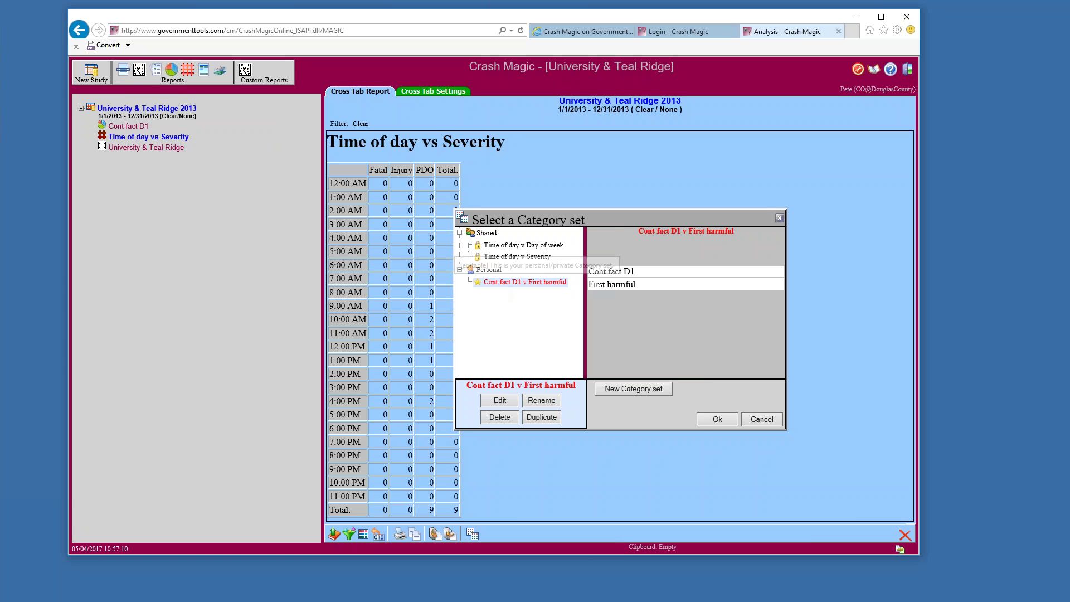
left_click(718, 419)
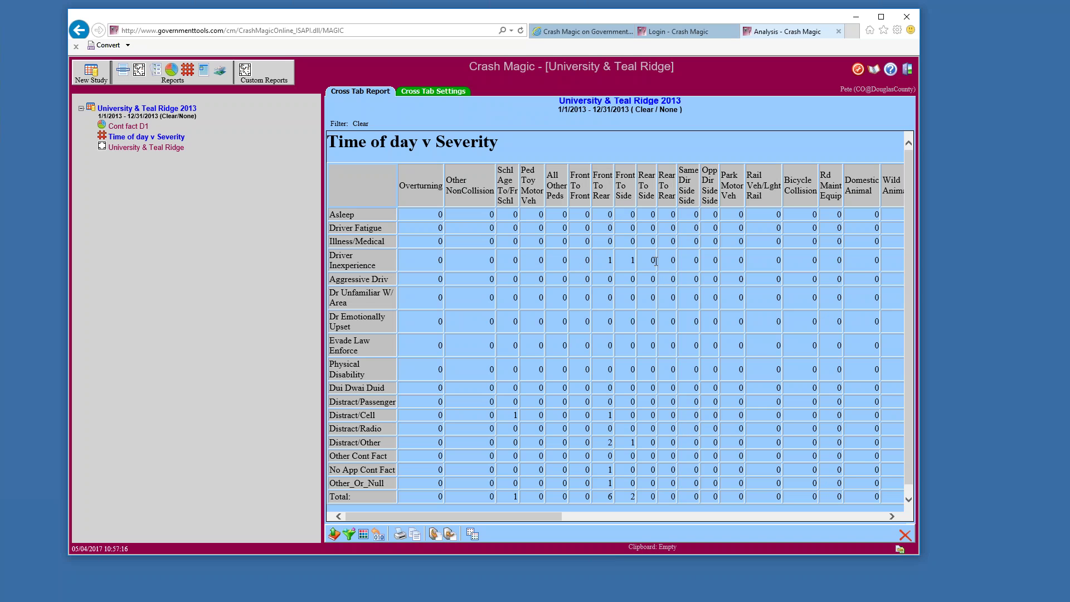
left_click(426, 94)
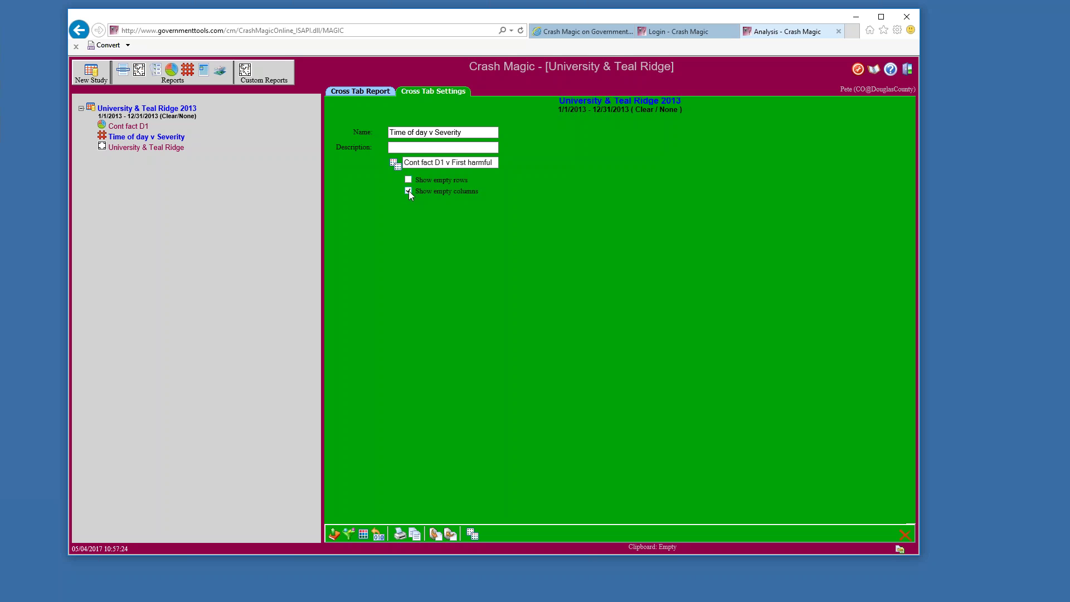
left_click(366, 92)
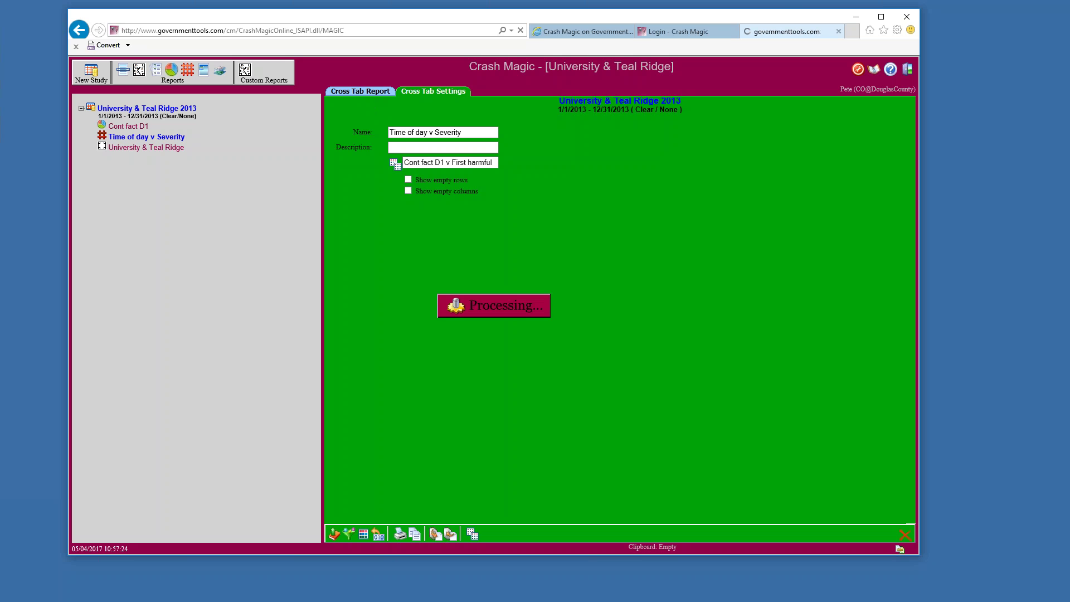
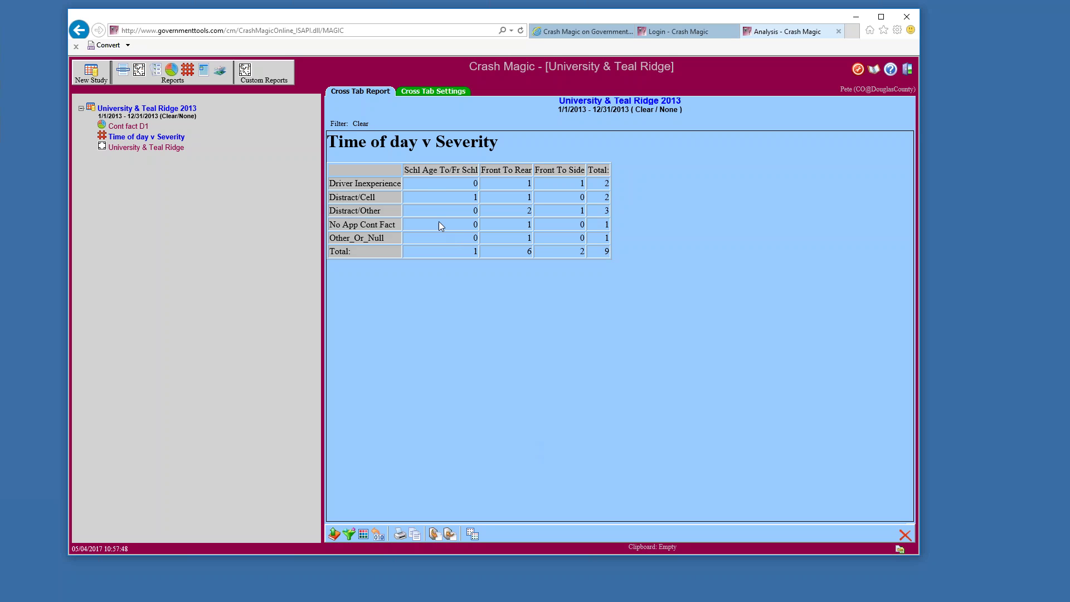
Open the Cont fact D1 bar chart for the University & Teal Ridge 2013 study
left_click(126, 128)
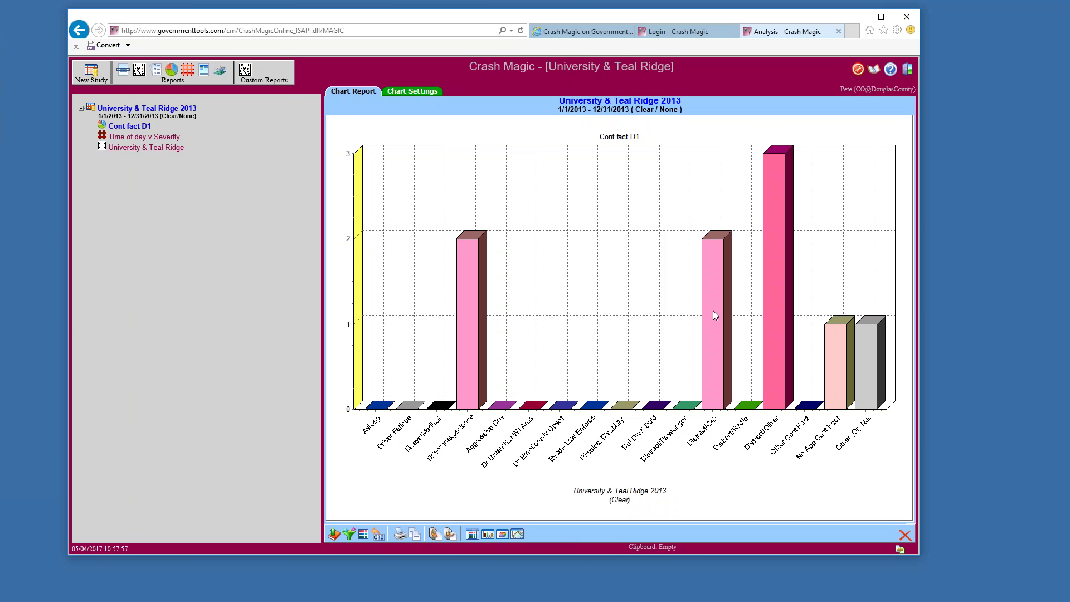
Duplicate the Cont fact D1 category list, rename the copy 'Cont fact', and edit it
left_click(471, 534)
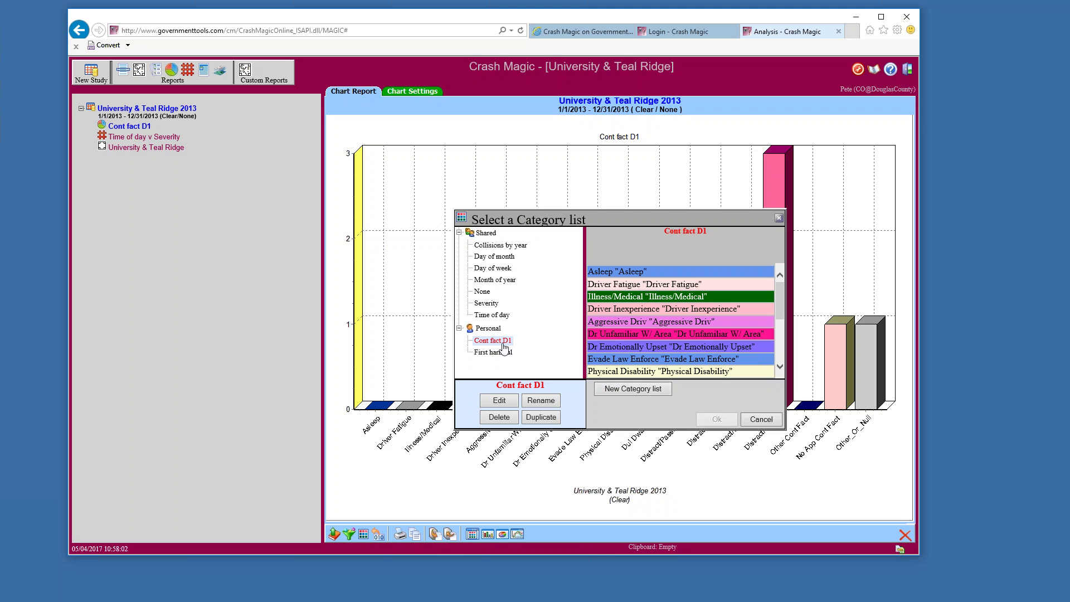
left_click(533, 419)
left_click(541, 402)
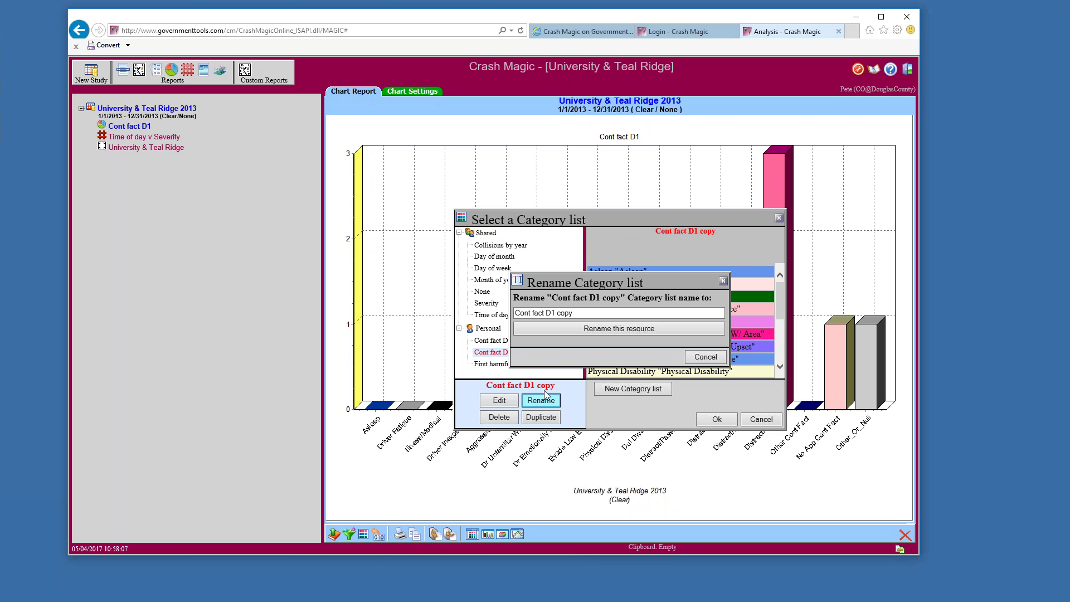
left_click_drag(546, 314, 600, 313)
key("BackSpace")
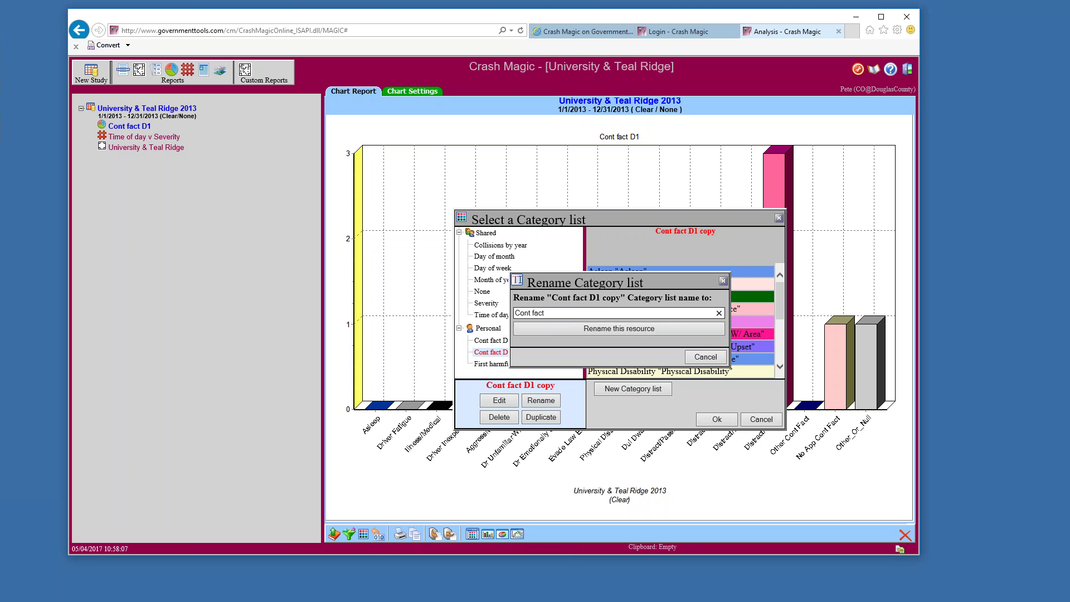
left_click(623, 329)
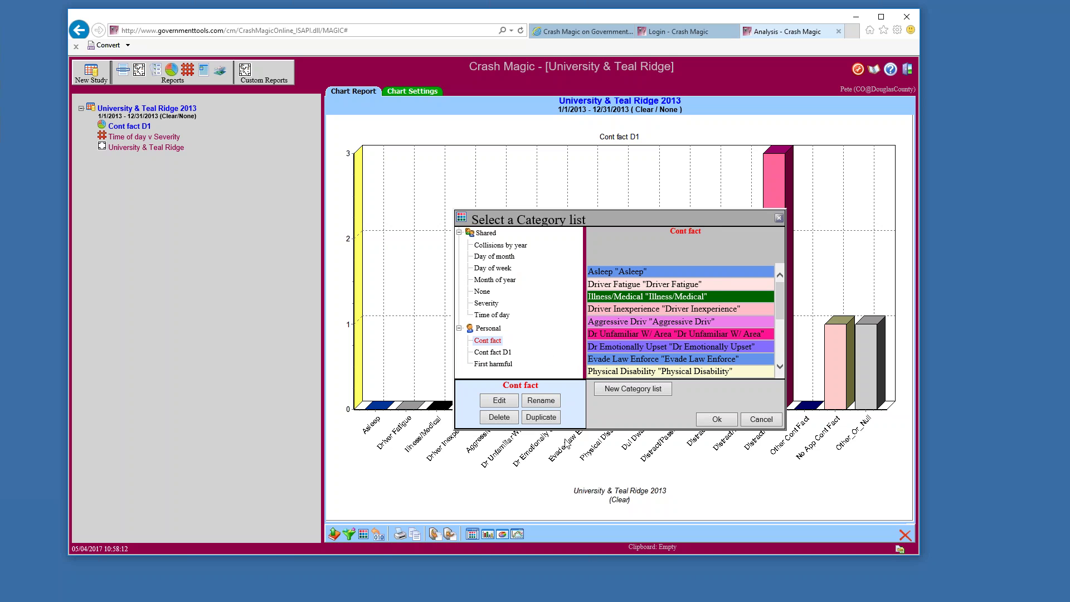
left_click(500, 402)
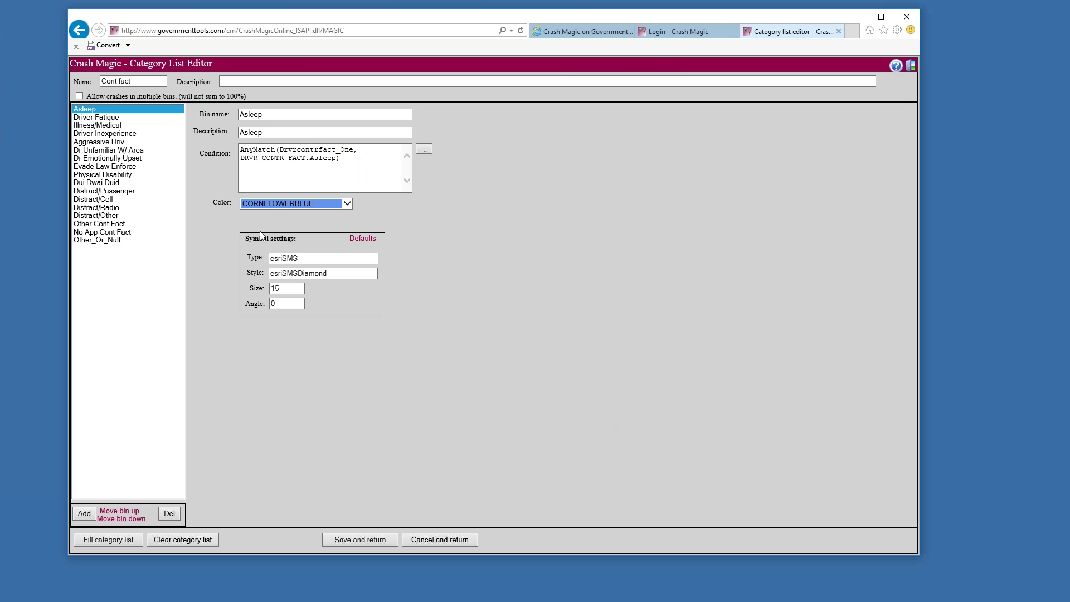
Paste the Asleep condition AnyMatch(Drvrcontrfact_One, DRVR_CONTR_FACT.Asleep) into Notepad beside the editor
left_click(290, 151)
key("Home")
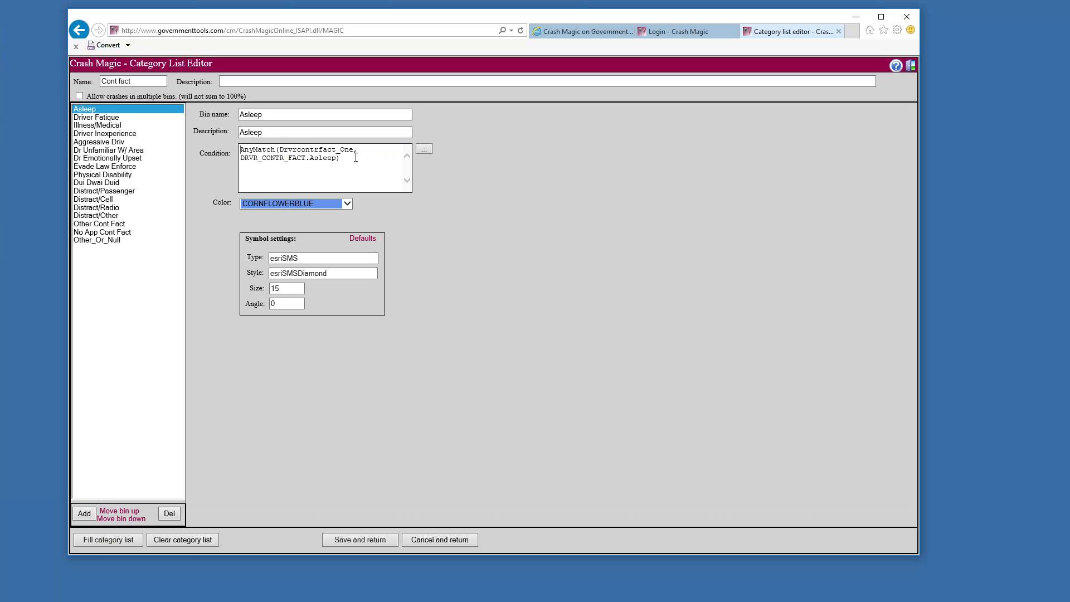
key("shift+Down")
key("shift+Down")
key("ctrl+c")
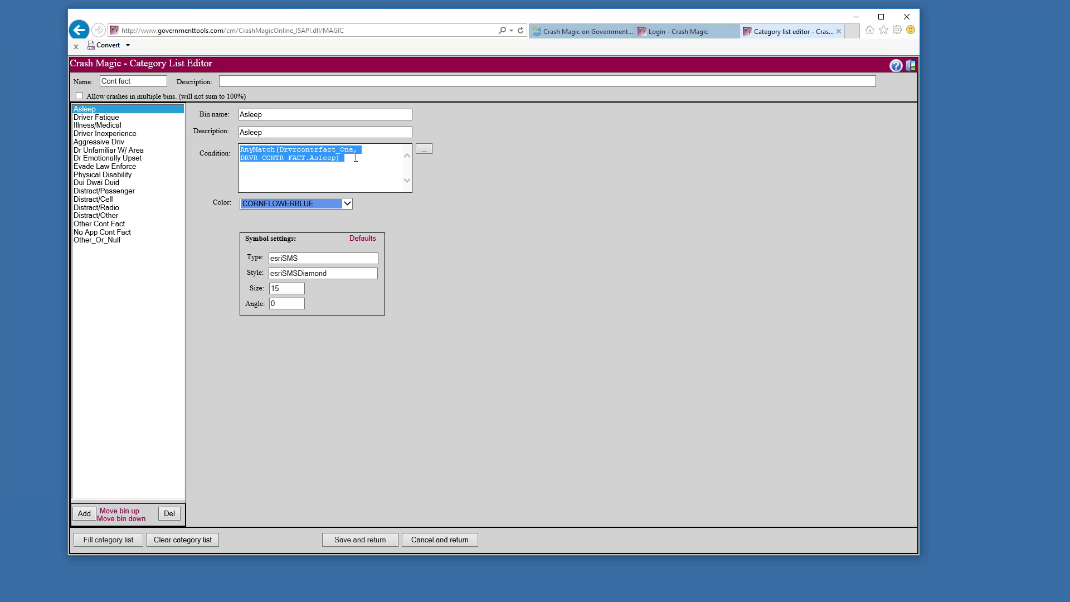
key("alt+Tab")
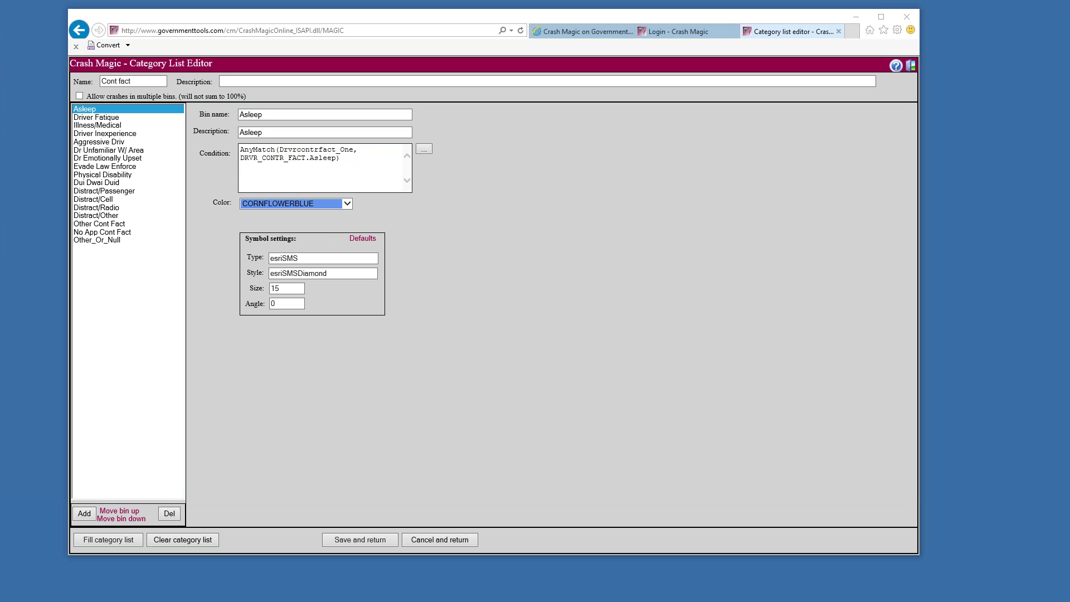
key("ctrl+v")
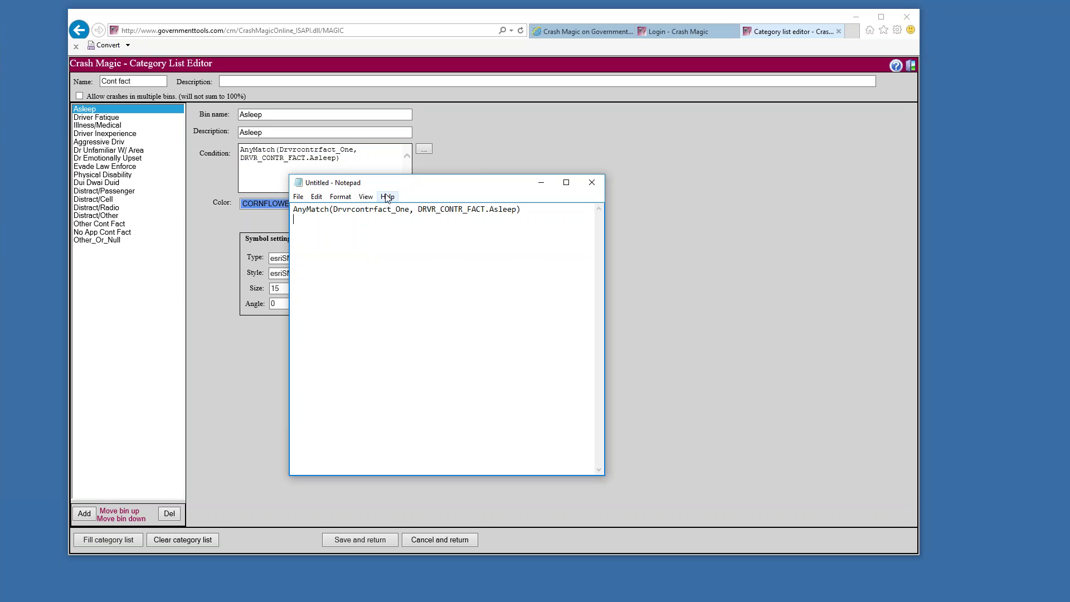
left_click_drag(406, 181, 1054, 128)
triple_click(353, 162)
left_click(353, 162)
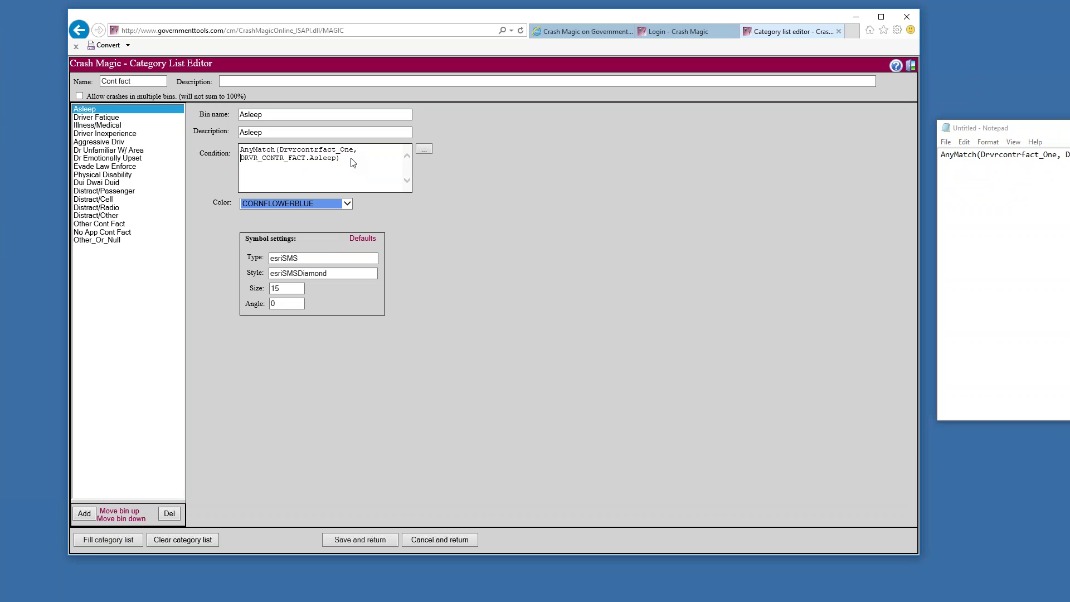
key("Delete")
key("Delete")
key("Delete")
key("Delete")
key("Delete")
key("Delete")
key("Delete")
key("Delete")
key("Delete")
key("BackSpace")
key("BackSpace")
type("=")
key("ctrl+Home")
type("(")
key("shift+Down")
key("shift+End")
key("shift+Left")
key("shift+Left")
key("shift+Left")
key("ctrl+c")
left_click(353, 162)
key("ctrl+v")
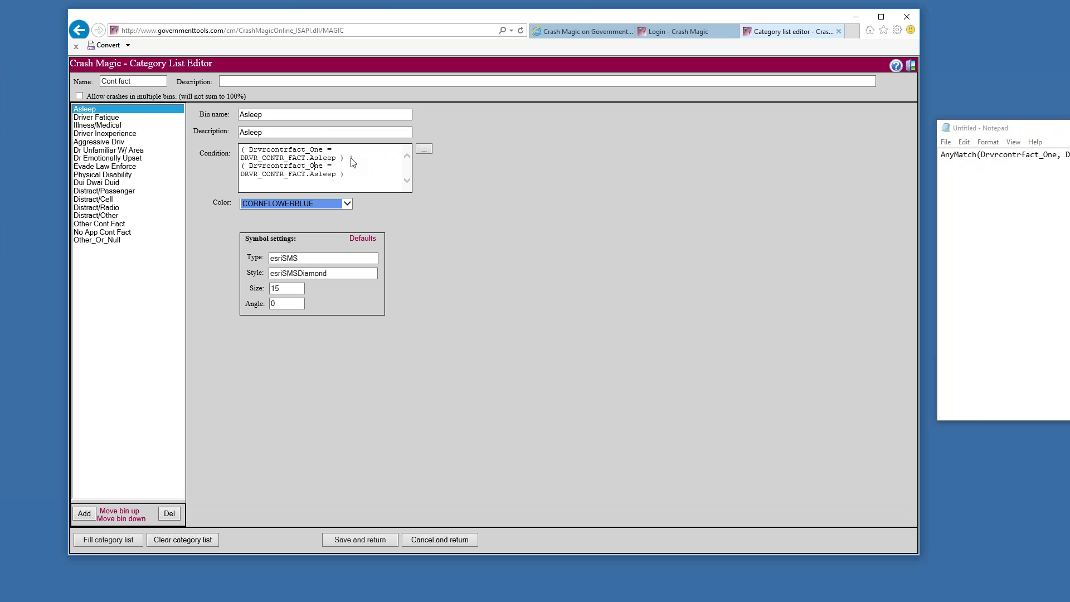
key("shift+Right")
key("shift+Right")
key("shift+Right")
type("Two")
left_click_drag(351, 174, 234, 167)
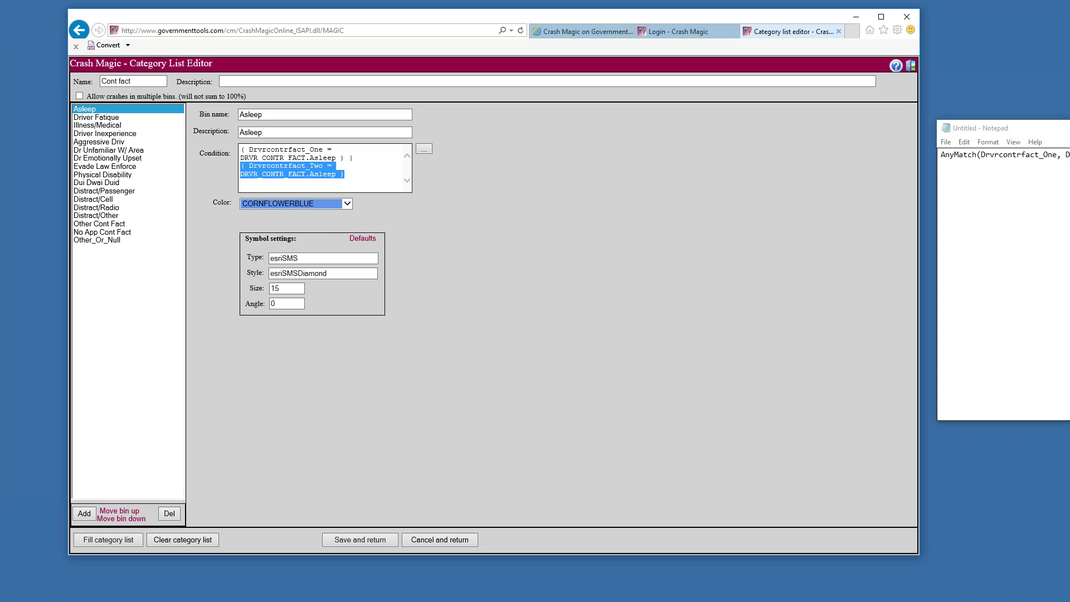
left_click_drag(1065, 155, 976, 155)
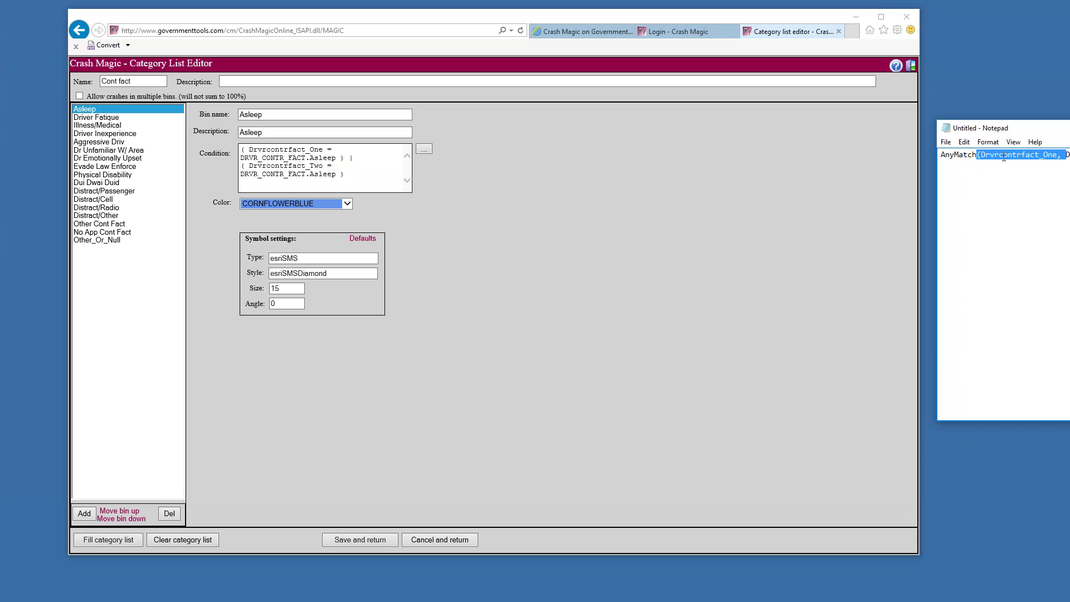
key("ctrl+a")
left_click_drag(351, 176, 195, 140)
type("AnyMatch(Drvrcontrfact_One, DRVR_CONTR_FACT.Asleep)")
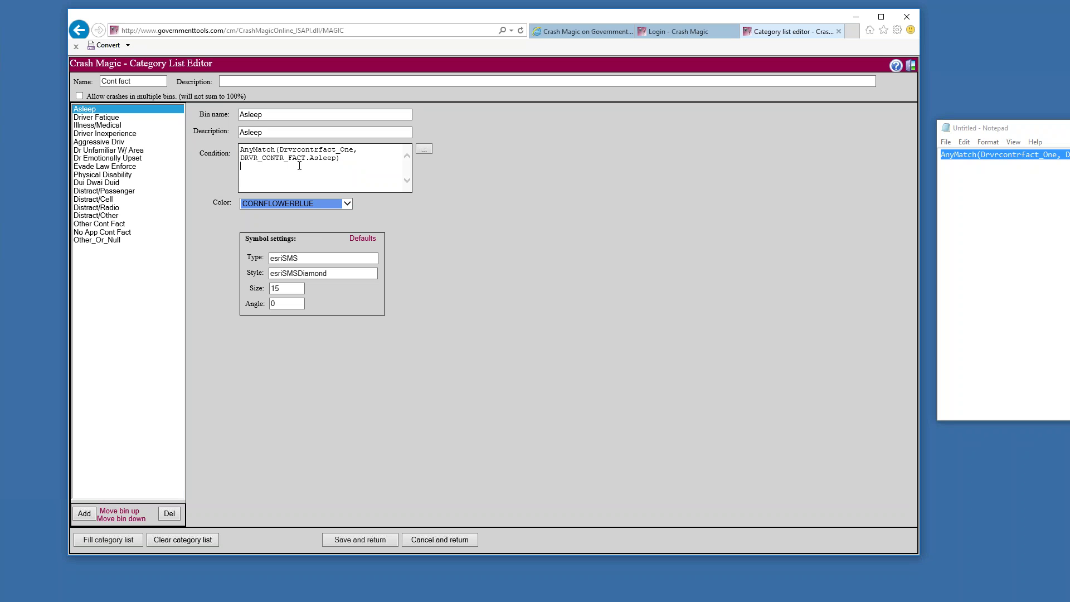
Move DRVR_CONTR_FACT.Asleep to the first argument of the Asleep AnyMatch condition
left_click_drag(337, 159, 448, 192)
key("Left")
type(",")
double_click(264, 151)
left_click_drag(280, 150, 350, 154)
double_click(337, 159)
left_click(338, 160)
left_click_drag(337, 159, 241, 159)
key("ctrl+c")
key("Delete")
key("ctrl+v")
type(",")
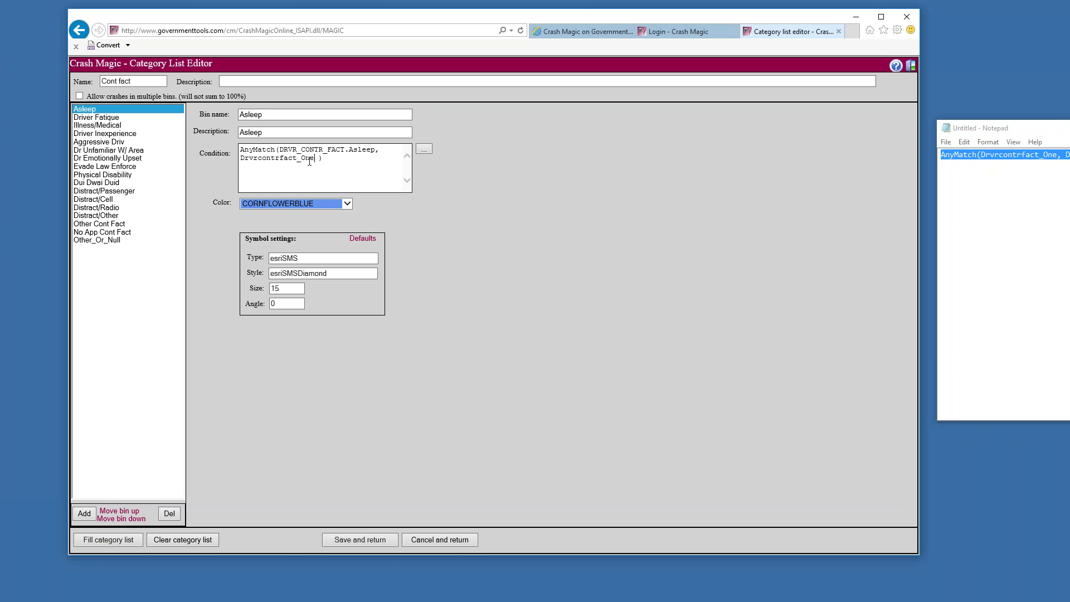
Add Drvrcontrfact_One and Drvrcontrfact_Two as the next arguments, then select them for reuse
double_click(249, 159)
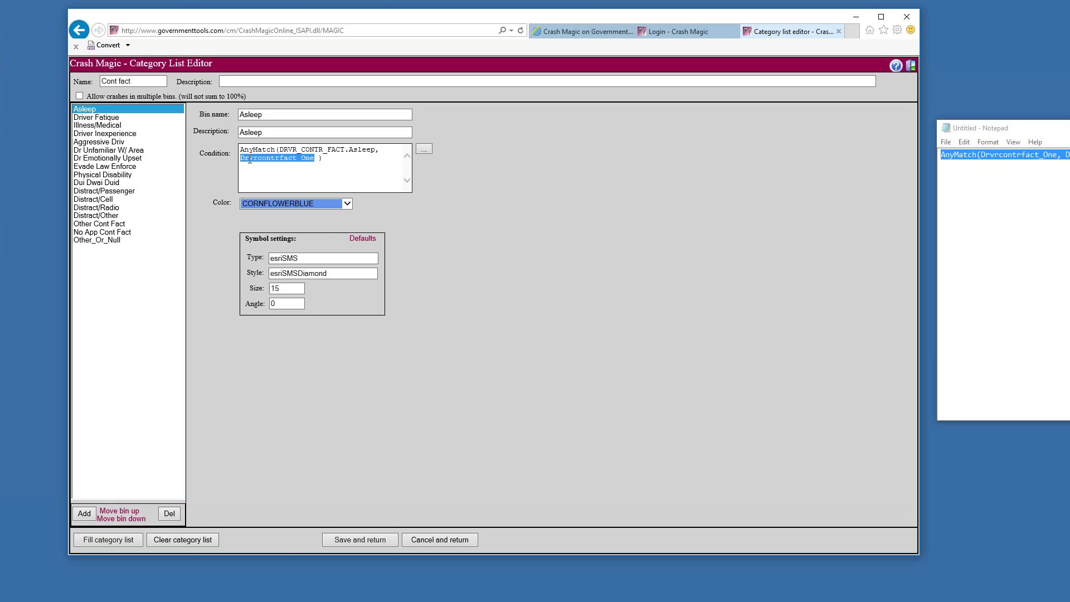
left_click(315, 160)
key("shift+Home")
key("ctrl+c")
key("Right")
key("Left")
type(",")
key("ctrl+v")
key("BackSpace")
key("BackSpace")
key("BackSpace")
type("Two")
left_click(312, 168)
left_click_drag(330, 169, 376, 153)
key("ctrl+c")
Rewrite the Driver Fatigue, Illness/Medical and Driver Inexperience conditions to use both Drvrcontrfact fields
left_click(119, 118)
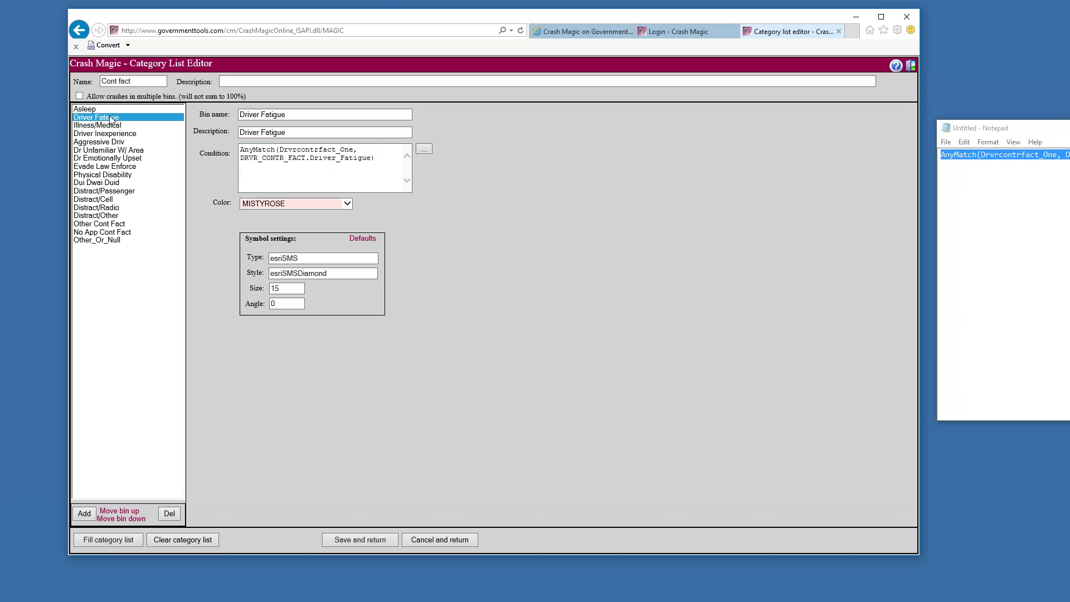
left_click(372, 151)
key("shift+Left")
key("shift+Left")
key("shift+Left")
key("shift+Left")
key("shift+Left")
key("shift+Left")
key("shift+Left")
key("shift+Left")
key("shift+Left")
key("shift+Left")
key("shift+Left")
key("shift+Left")
key("shift+Left")
key("shift+Left")
key("shift+Left")
key("shift+Left")
key("shift+Left")
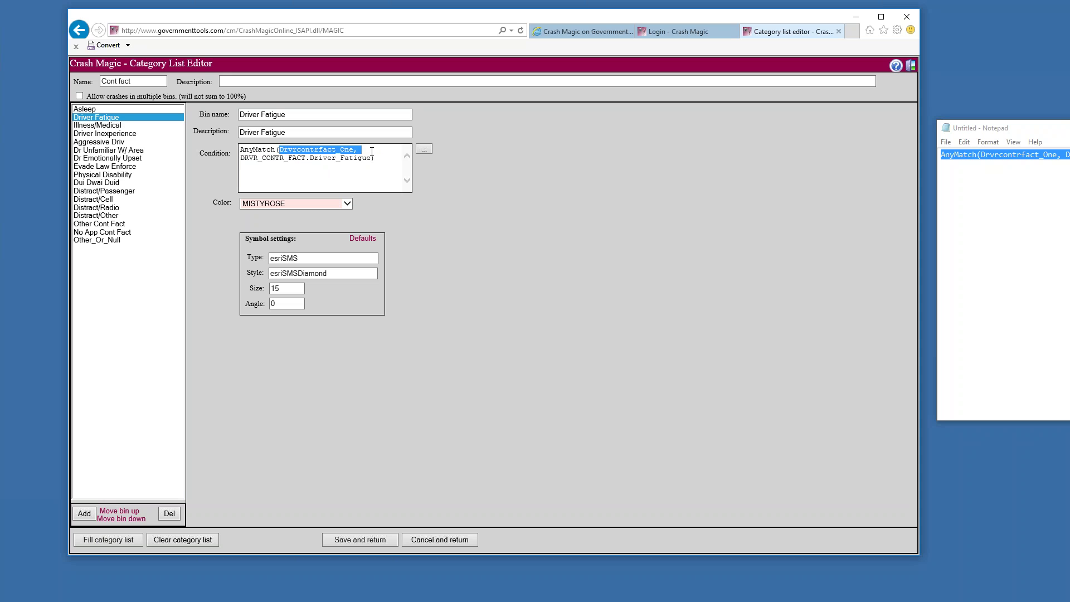
key("shift+Left")
key("Delete")
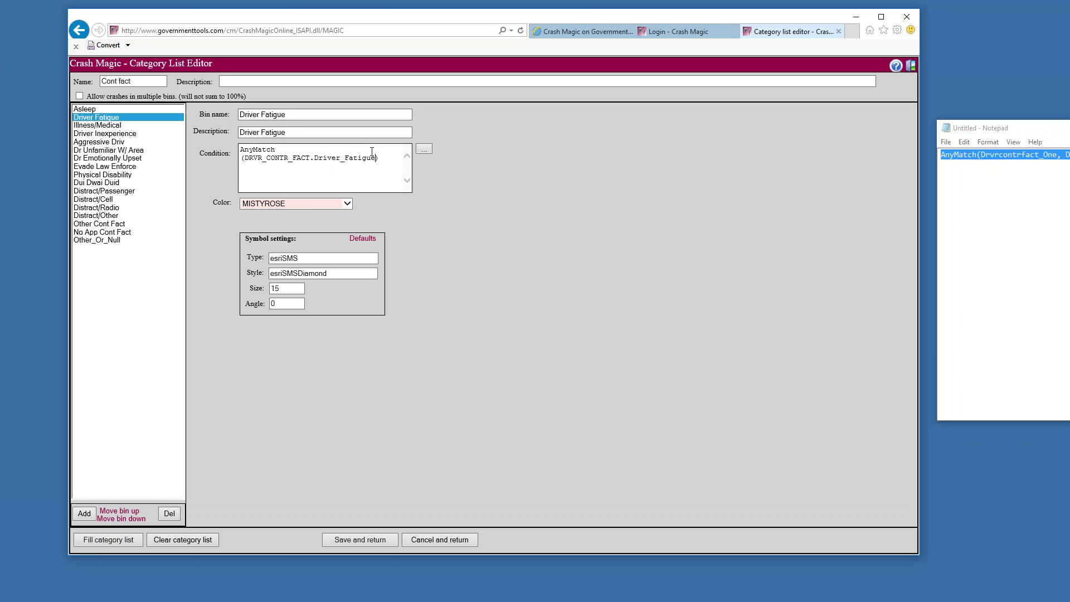
key("ctrl+v")
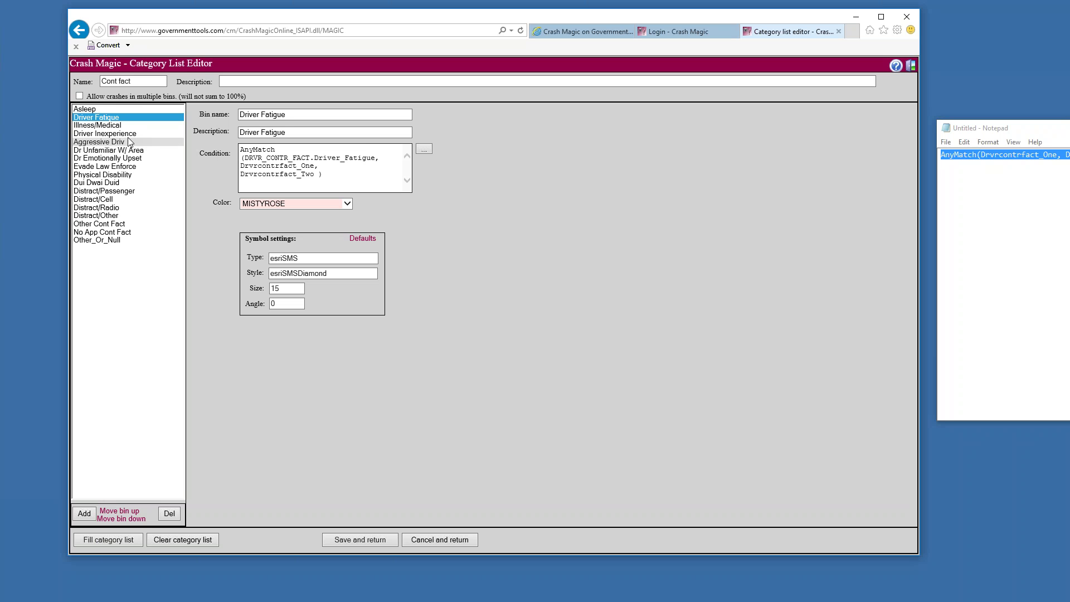
left_click(112, 126)
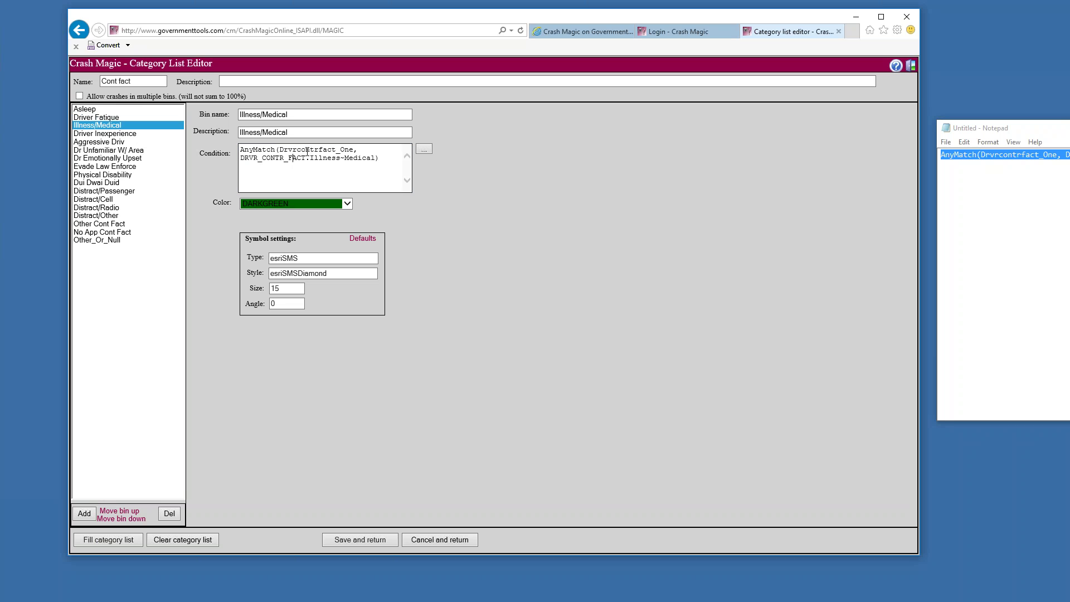
key("shift+End")
key("Delete")
type(", Drvrcontrfact_One, Drvrcontrfact_Two")
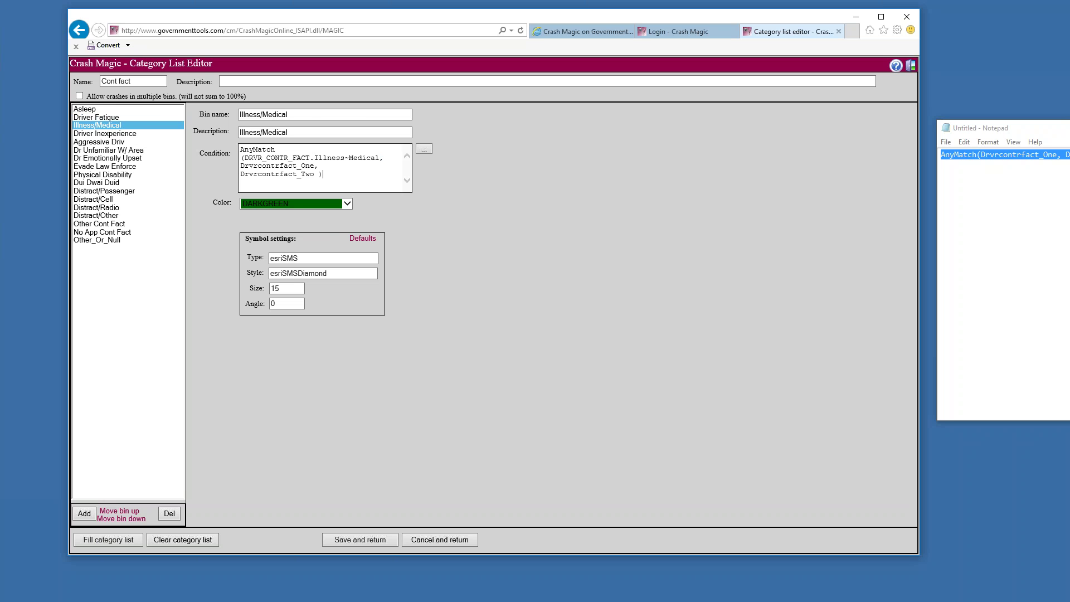
left_click(84, 133)
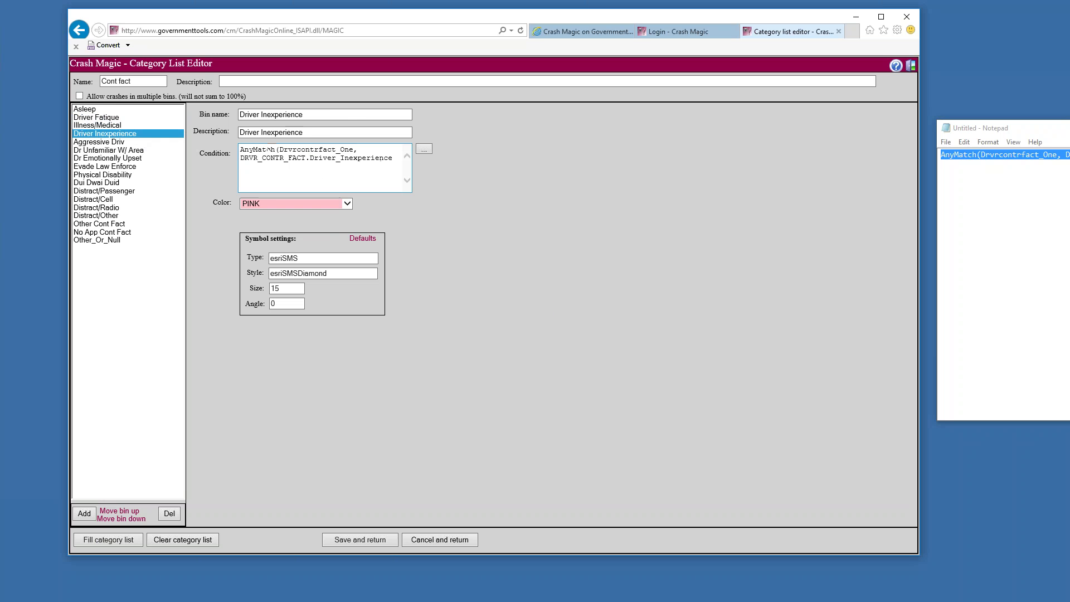
left_click(331, 151)
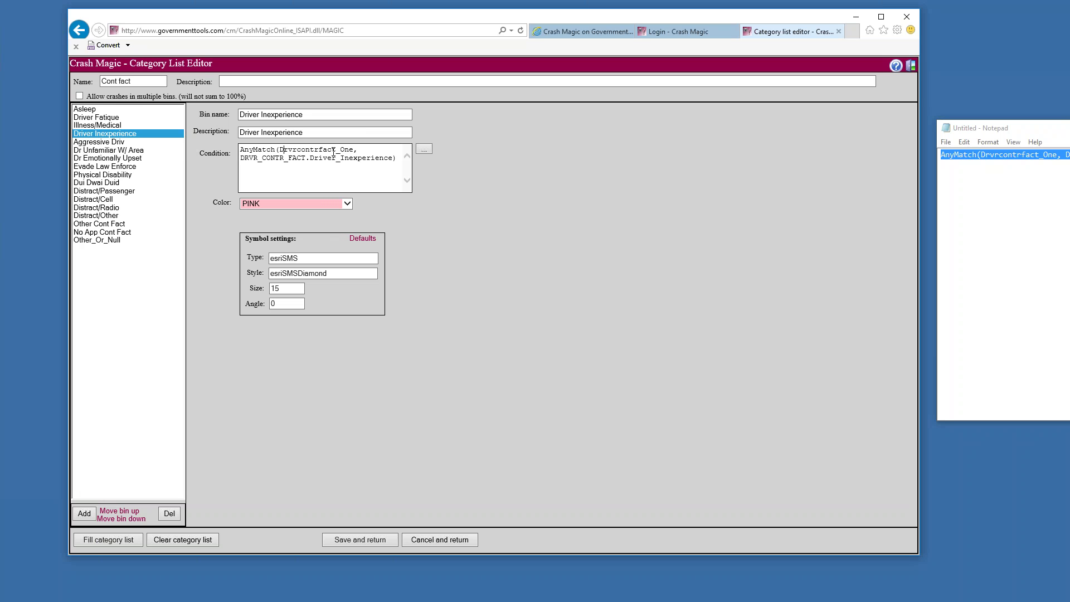
key("shift+End")
key("Delete")
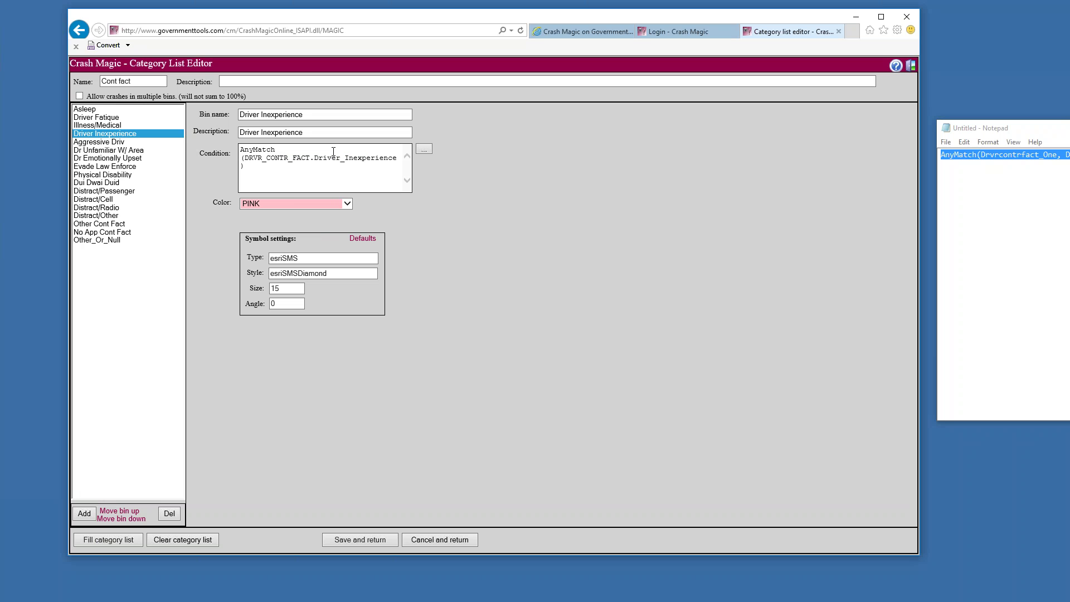
key("ctrl+v")
Apply the same two-field rewrite to the Aggressive Driv through Evade Law Enforce bins
left_click(99, 141)
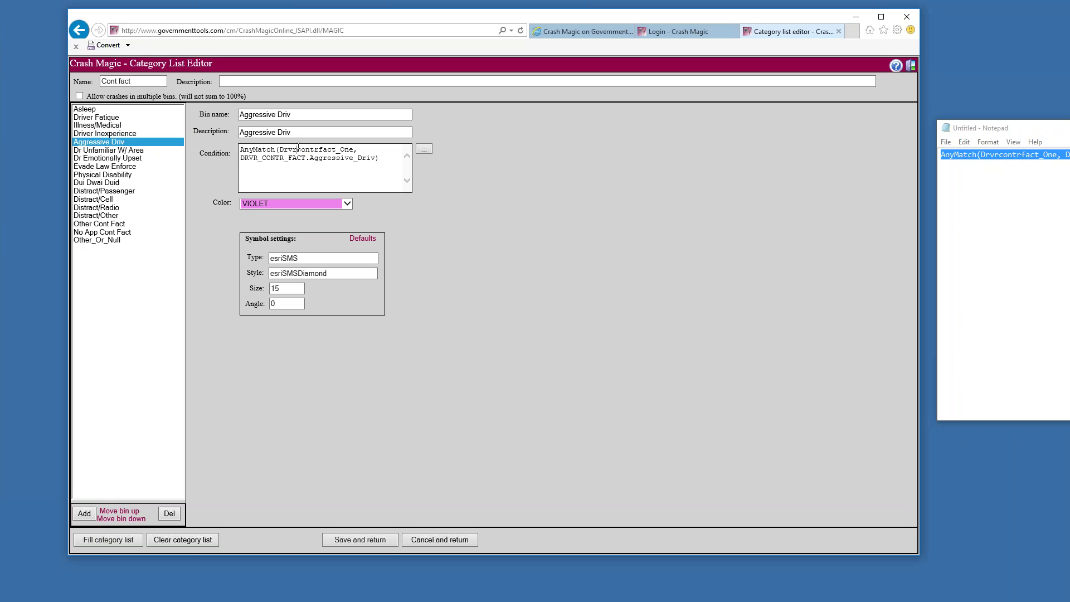
key("shift+End")
key("Delete")
key("ctrl+v")
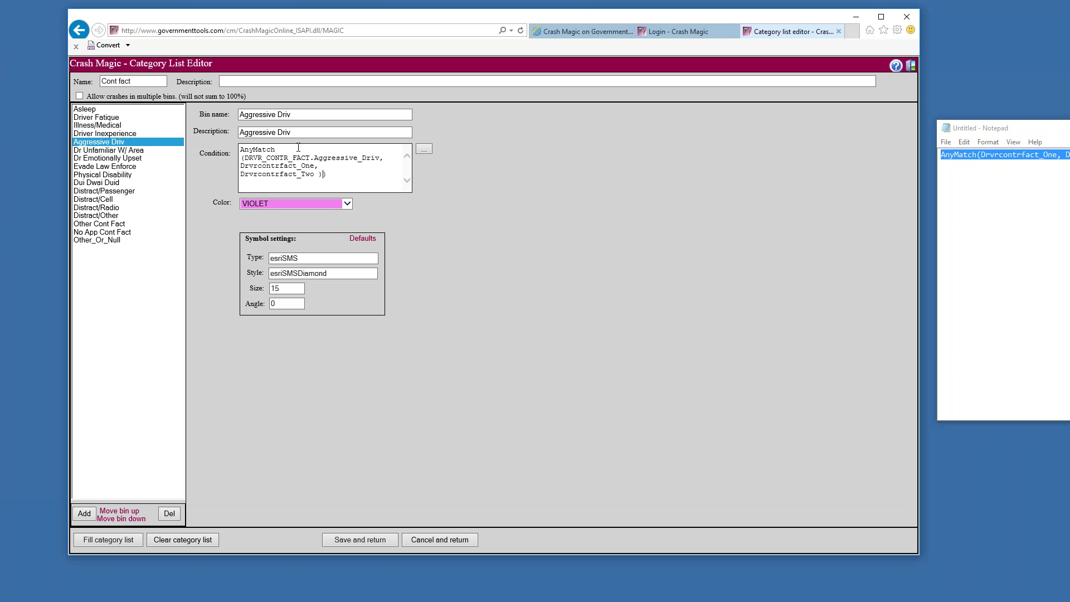
left_click(109, 149)
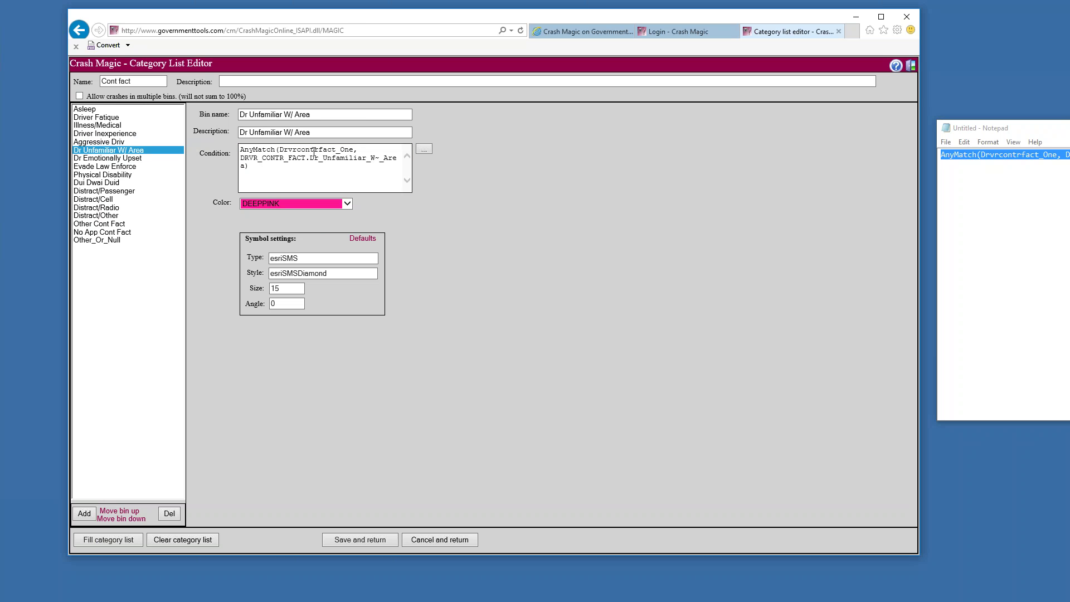
key("shift+End")
key("Delete")
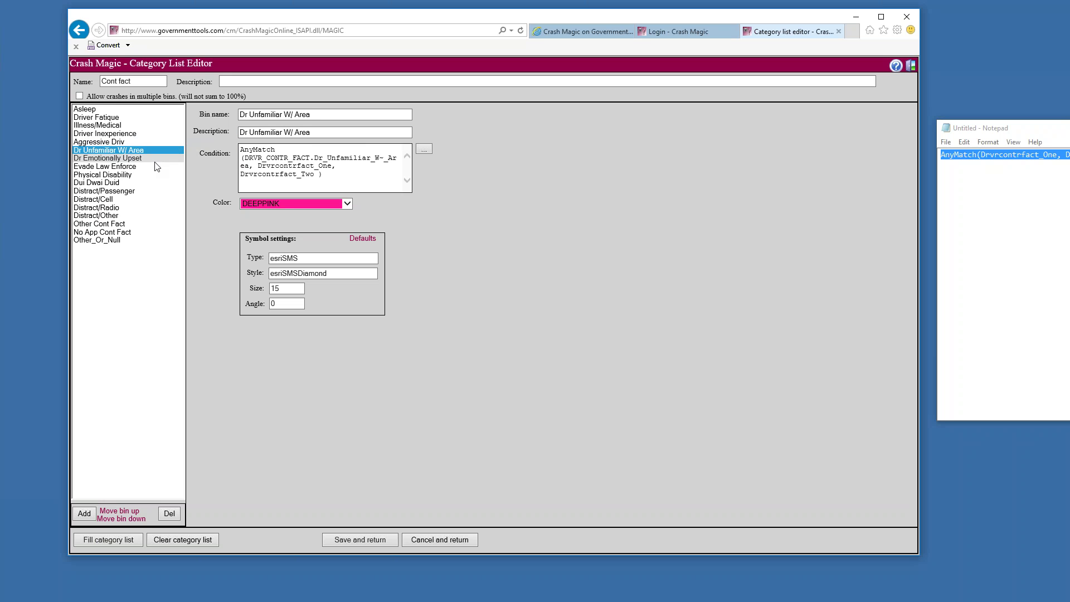
left_click(163, 158)
left_click(302, 152)
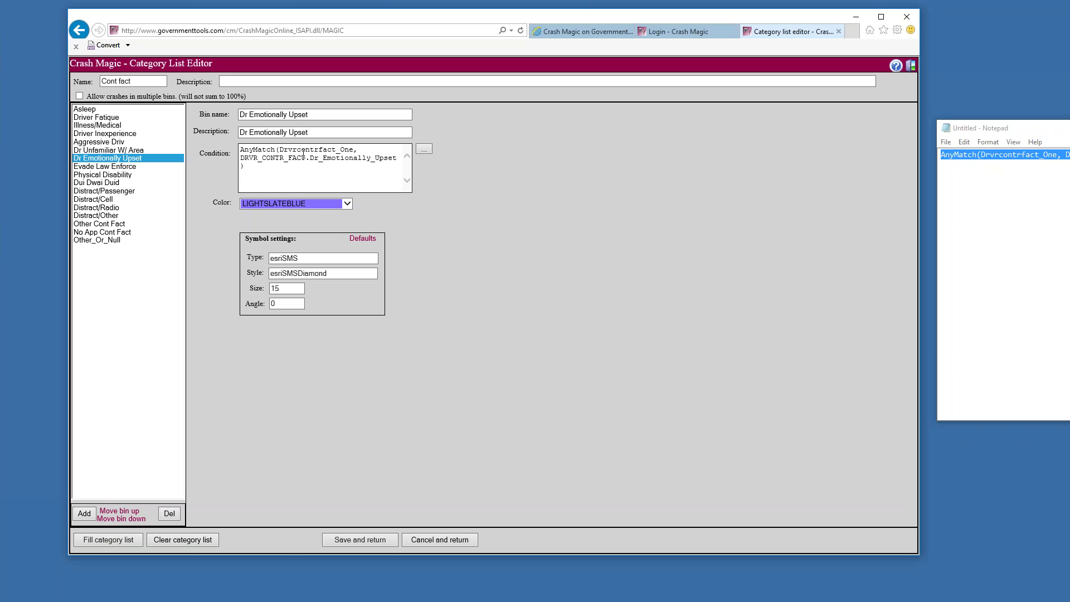
double_click(303, 154)
key("Delete")
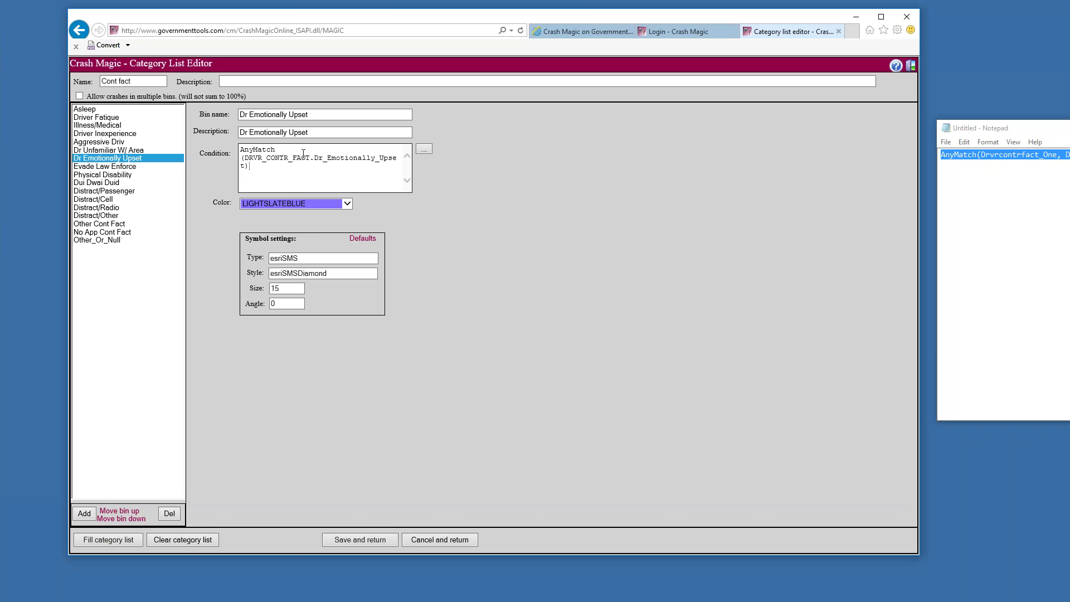
type(", Drvrcontrfact_One, Drvrcontrfact_Two")
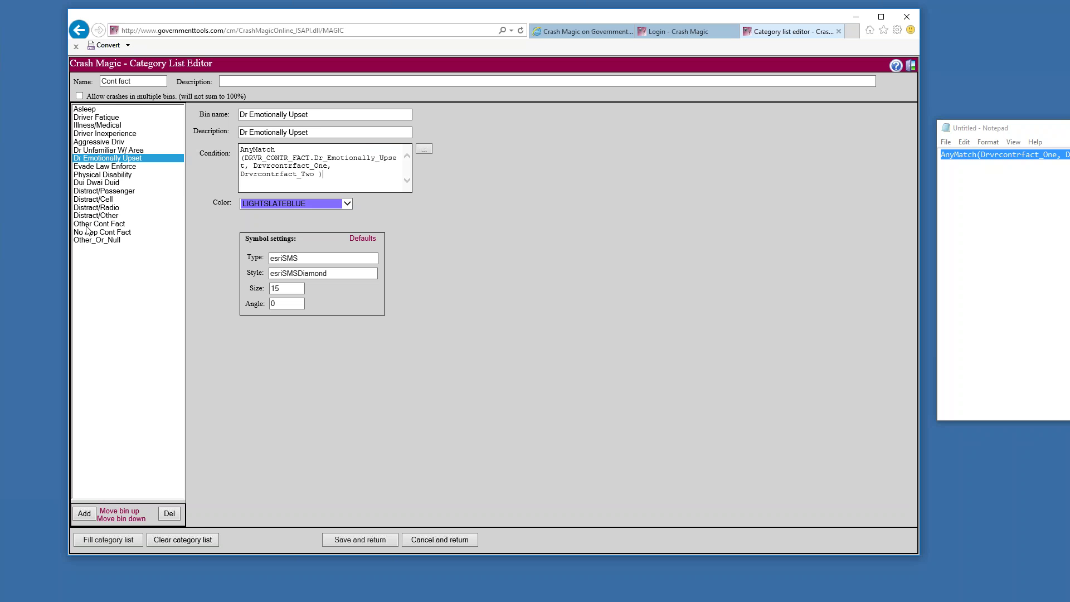
left_click(114, 167)
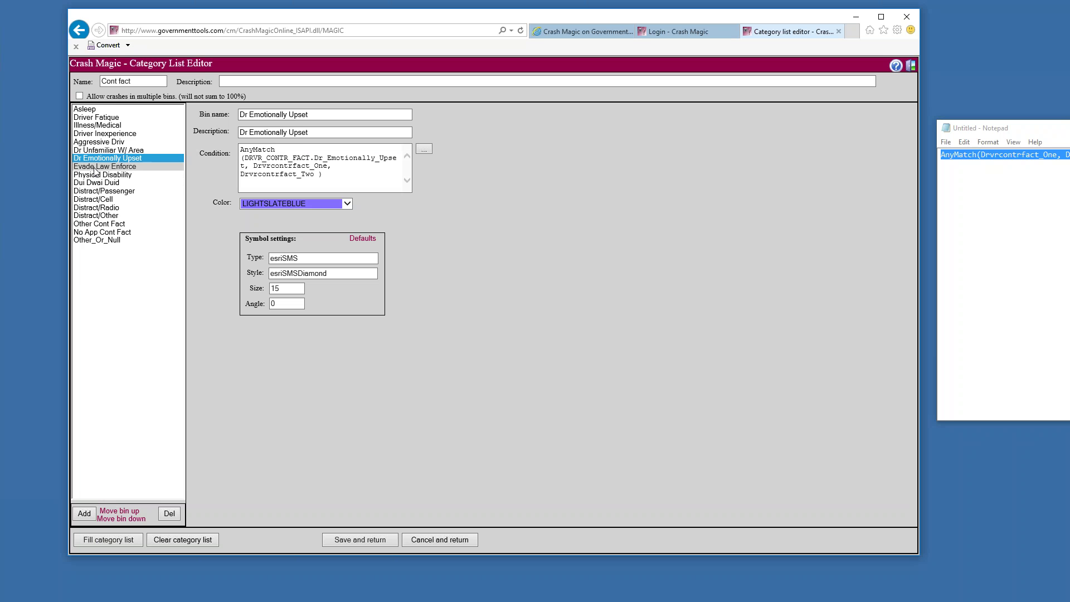
left_click(323, 150)
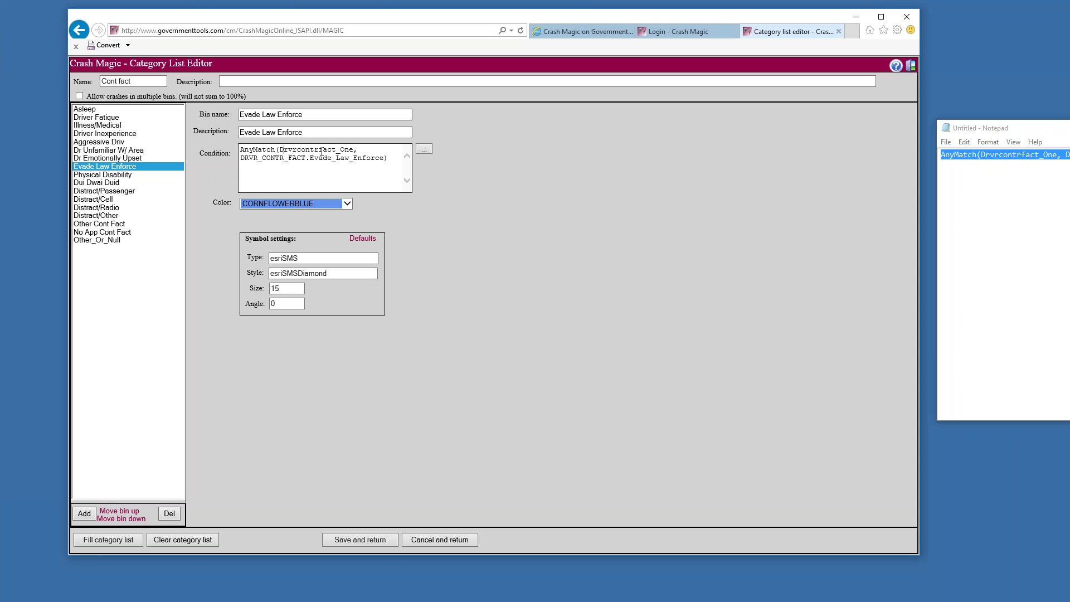
key("shift+End")
key("Delete")
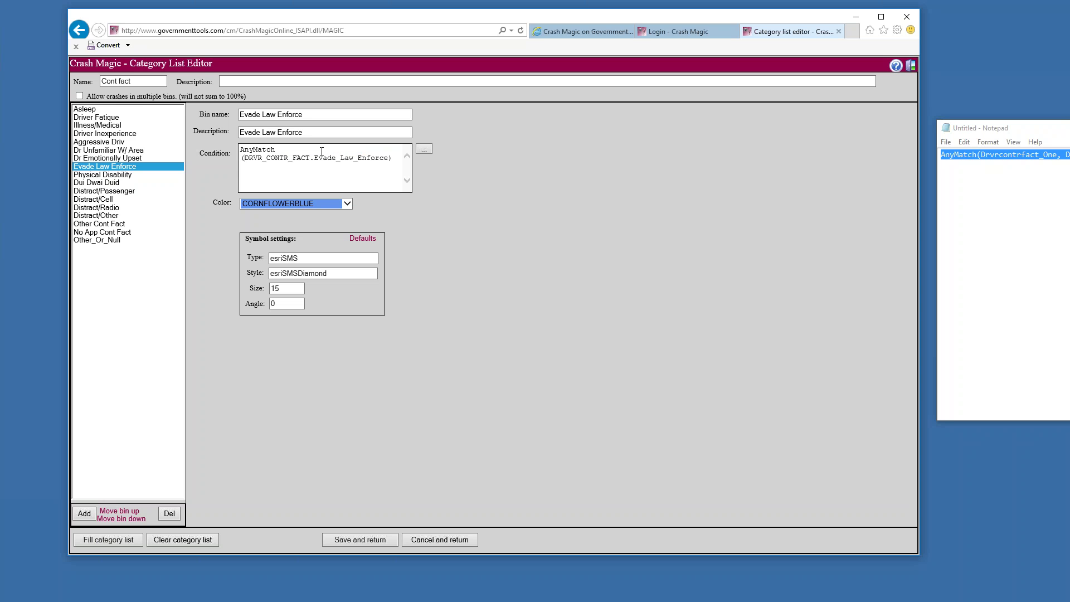
type(", Drvrcontrfact_One, Drvrcontrfact_Two )")
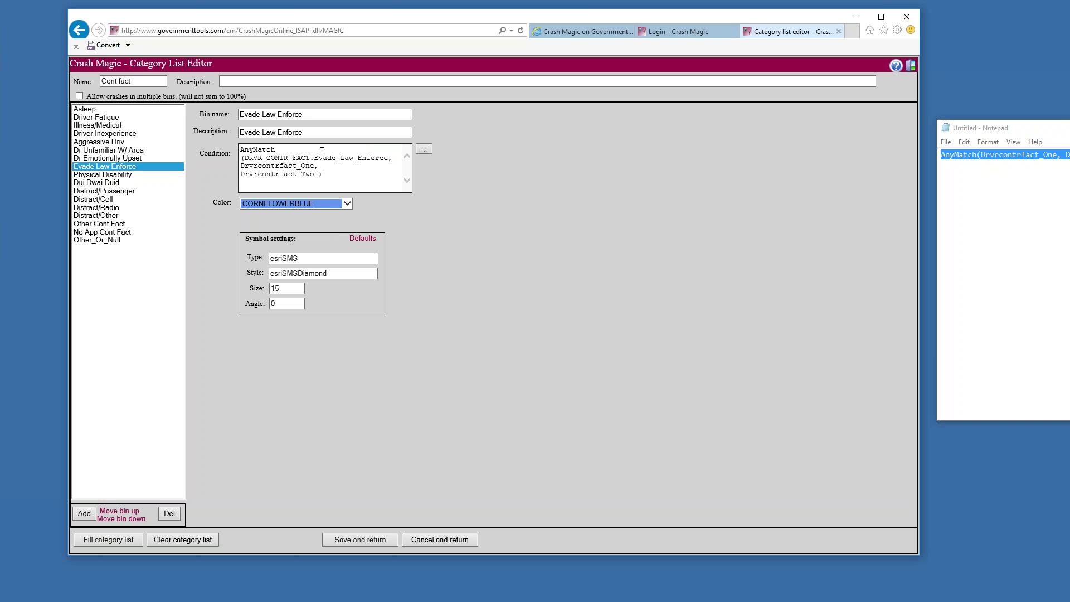
Update the Physical Disability, Dui Dwai Duid and Distract/Passenger conditions the same way
left_click(102, 174)
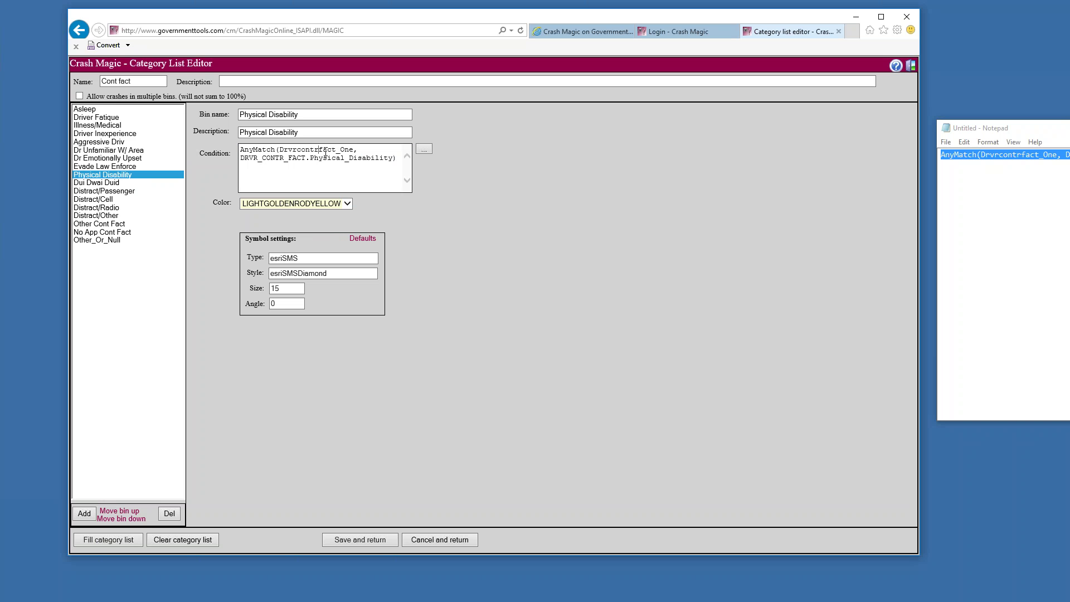
key("shift+End")
key("Delete")
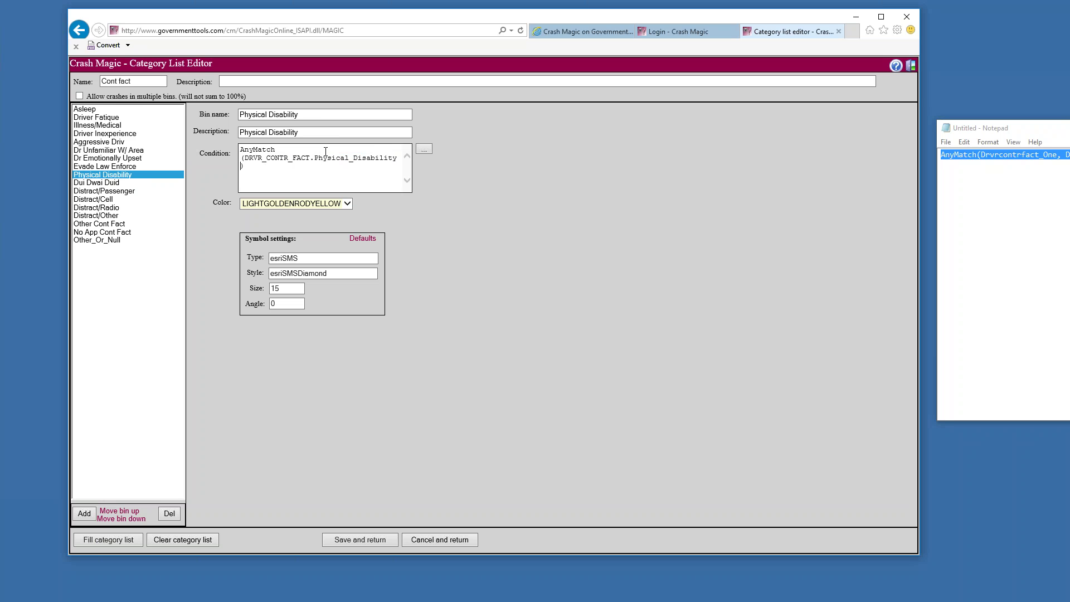
type(",")
type("Drvrcontrfact_One, Drvrcontrfact_Two")
left_click(161, 183)
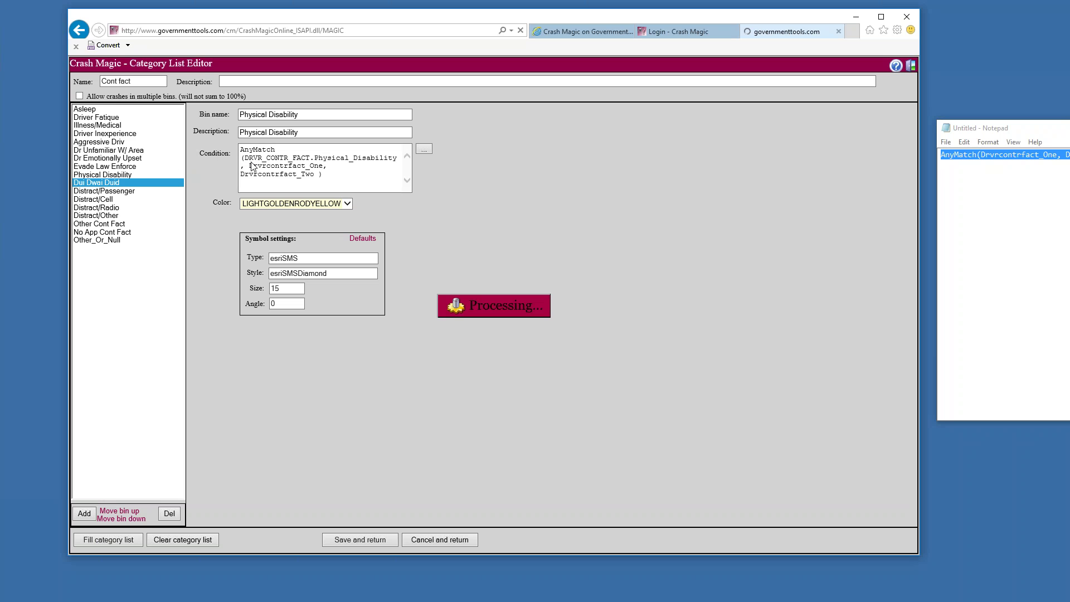
left_click(279, 149)
key("shift+End")
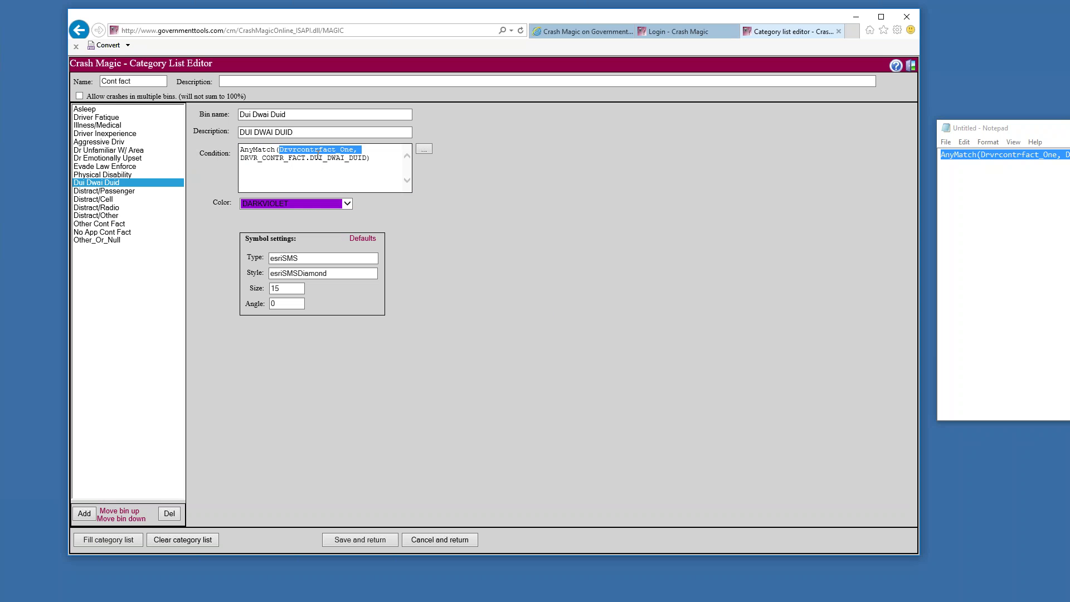
key("Delete")
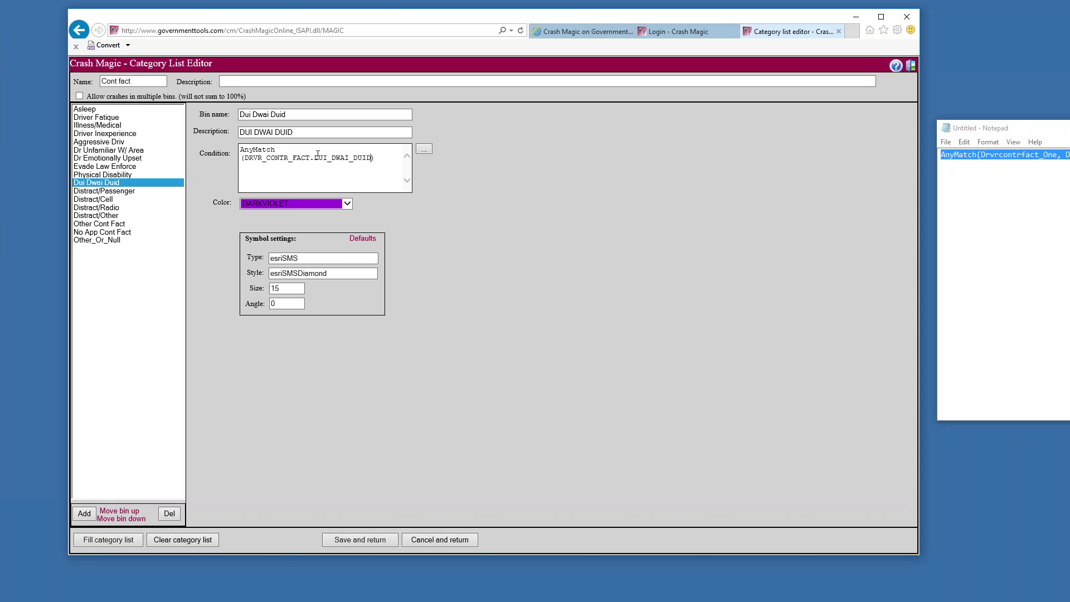
type(", Drvrcontrfact_One, Drvrcontrfact_Two )")
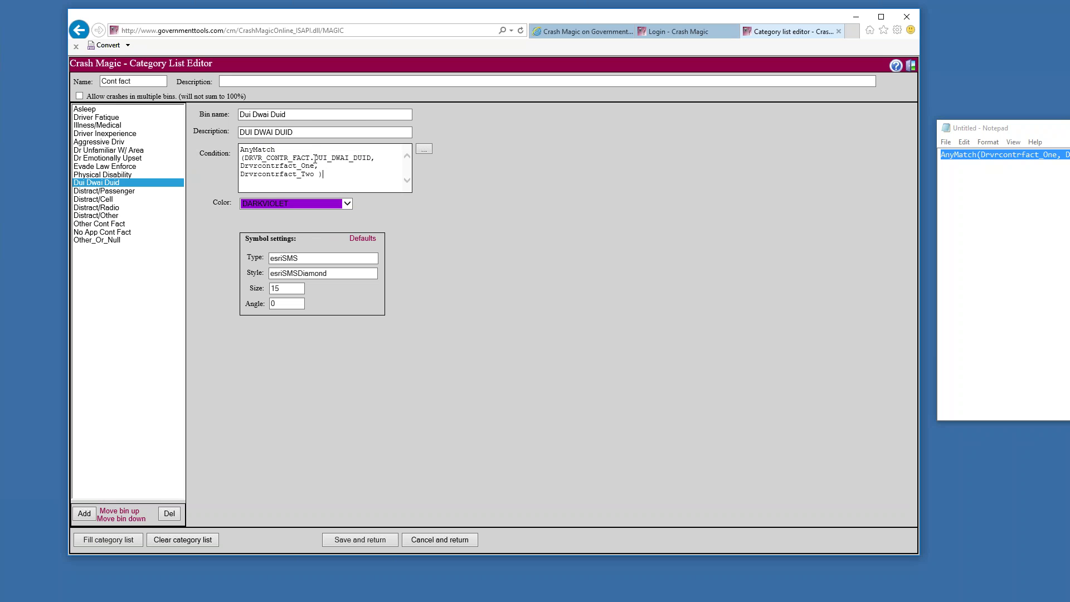
left_click(128, 191)
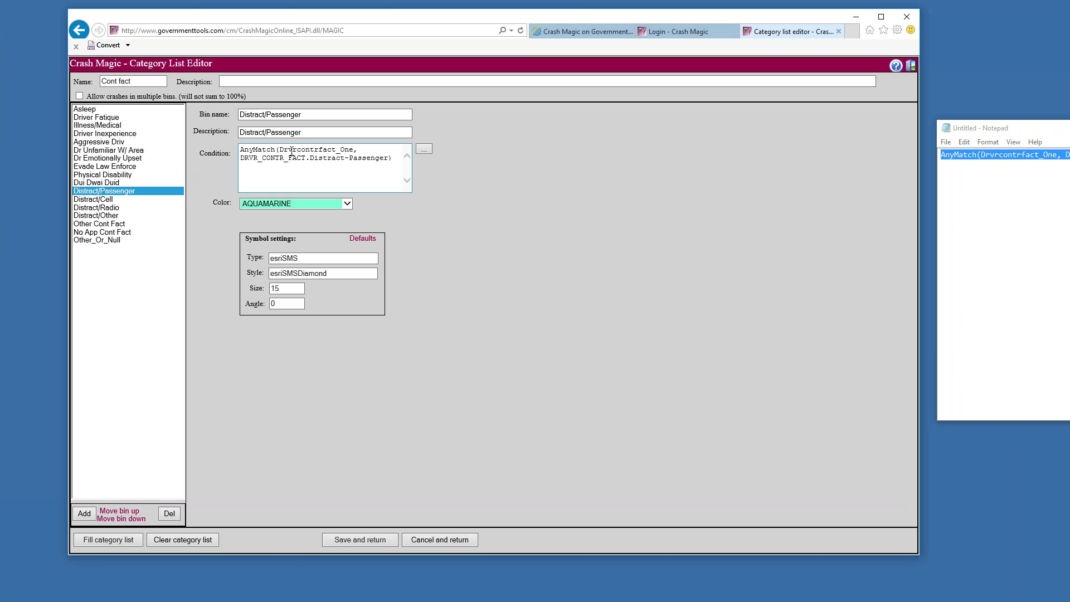
key("shift+End")
key("Delete")
key("ctrl+z")
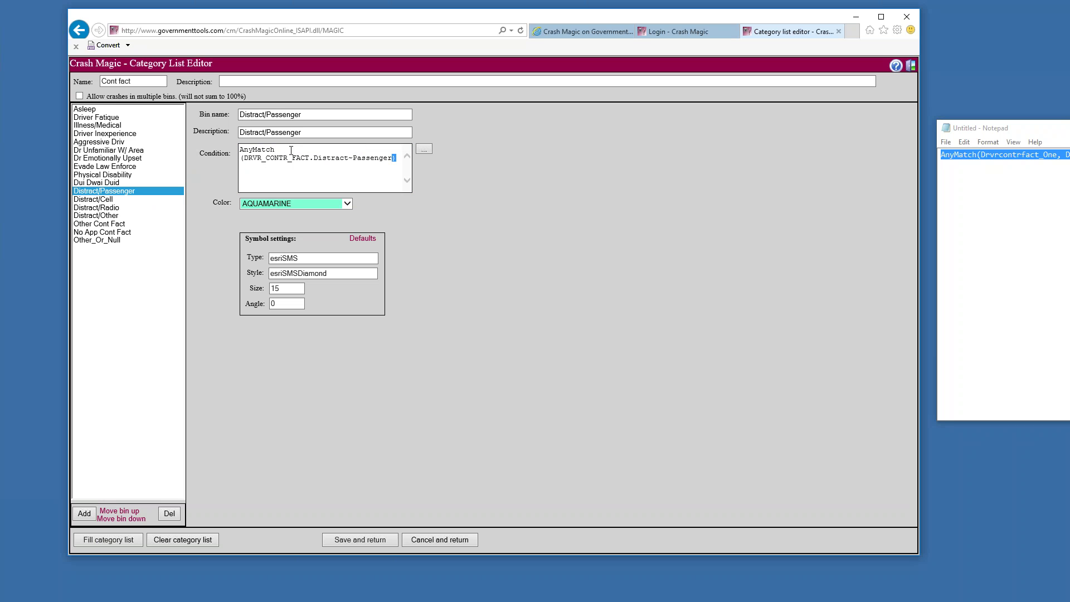
Rewrite the Distract/Cell, Distract/Radio and Distract/Other conditions with both Drvrcontrfact fields
left_click(103, 200)
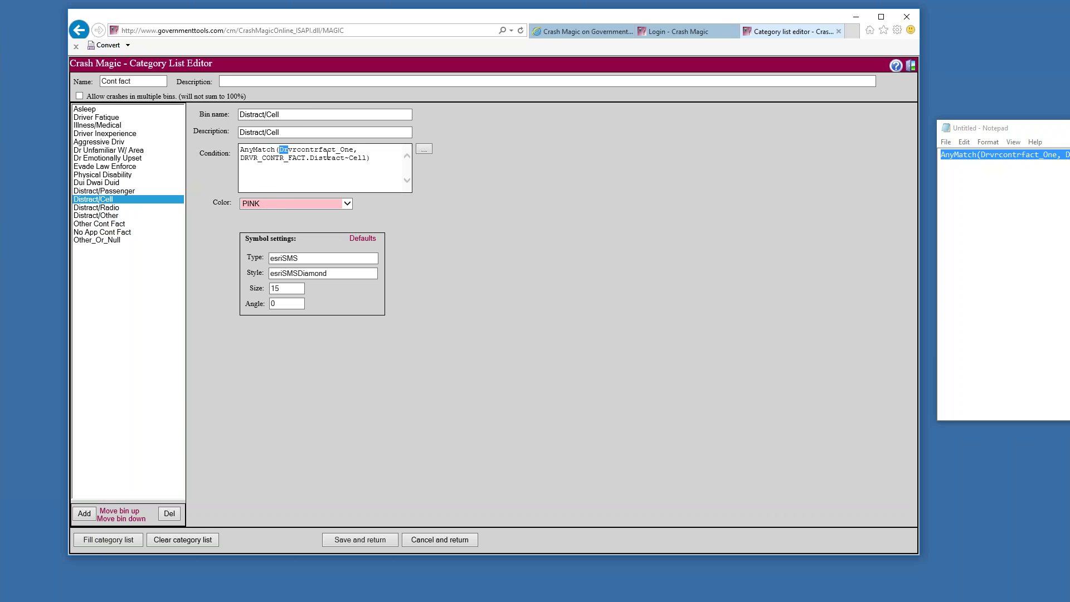
key("shift+End")
key("Delete")
key("BackSpace")
key("shift+End")
type(", Drvrcontrfact_One, Drvrcontrfact_Two )")
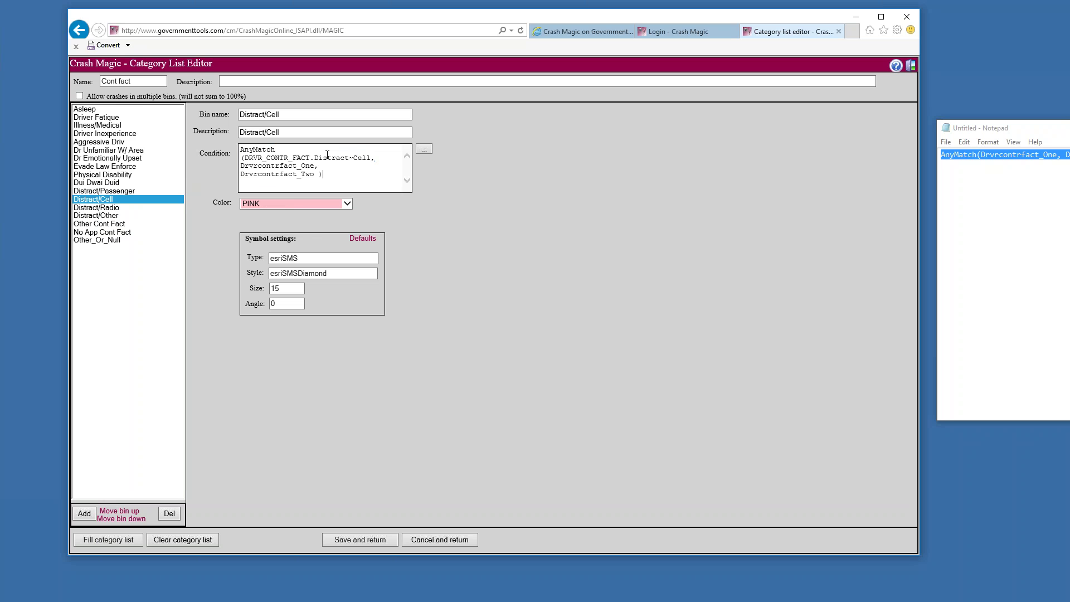
left_click(107, 208)
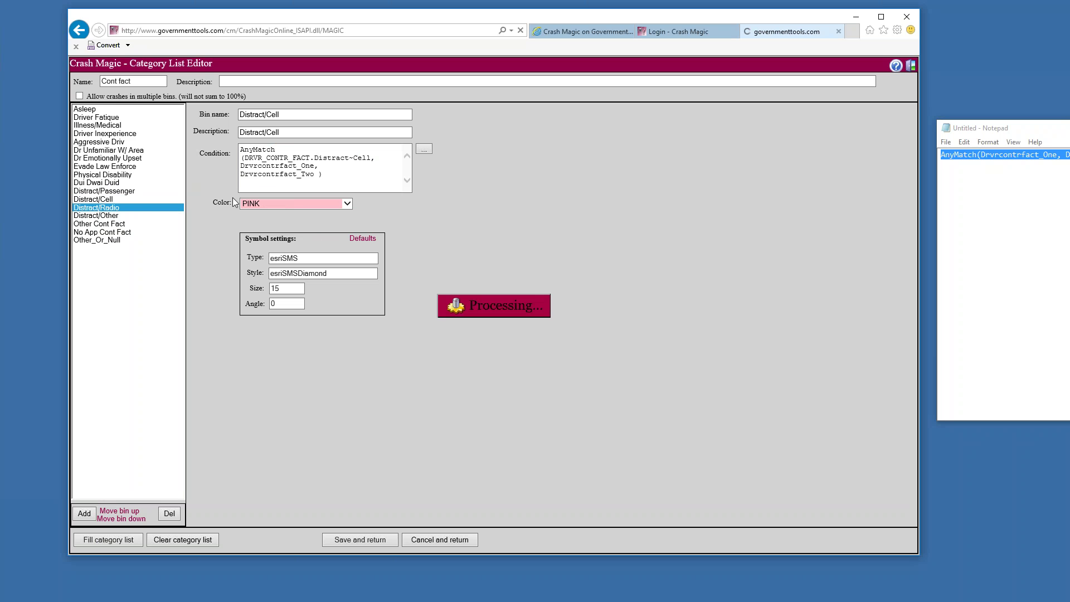
left_click(281, 149)
key("shift+End")
key("Delete")
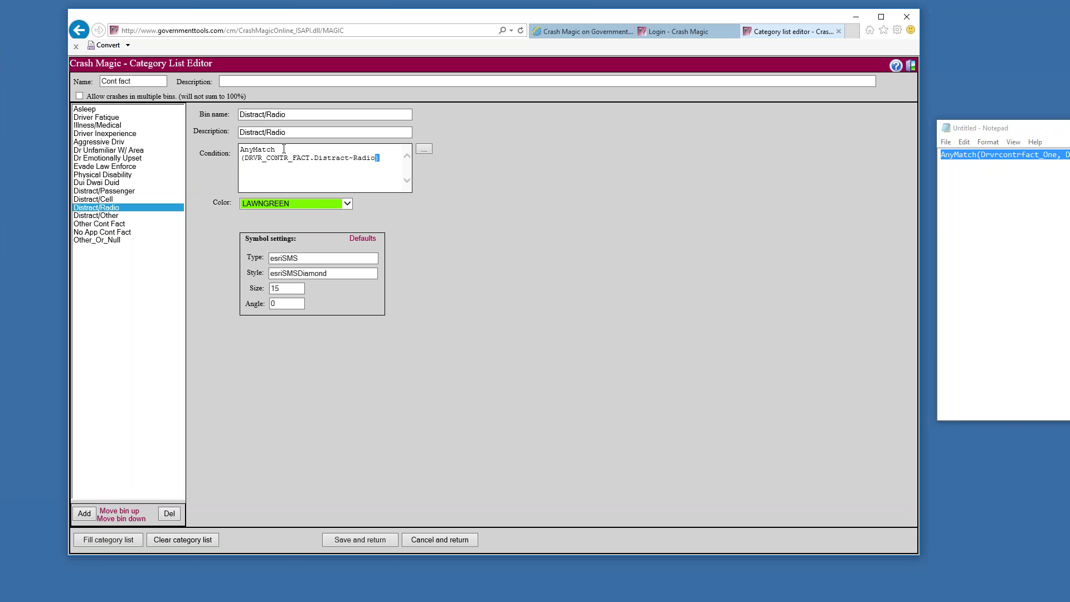
key("shift+End")
type(", Drvrcontrfact_One, Drvrcontrfact_Two )")
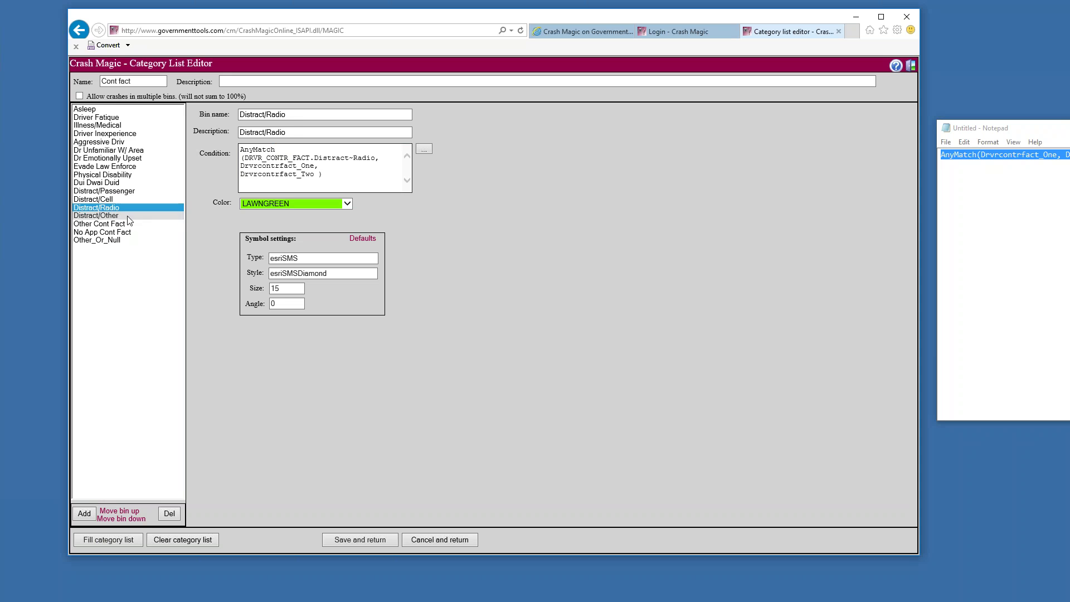
left_click(167, 216)
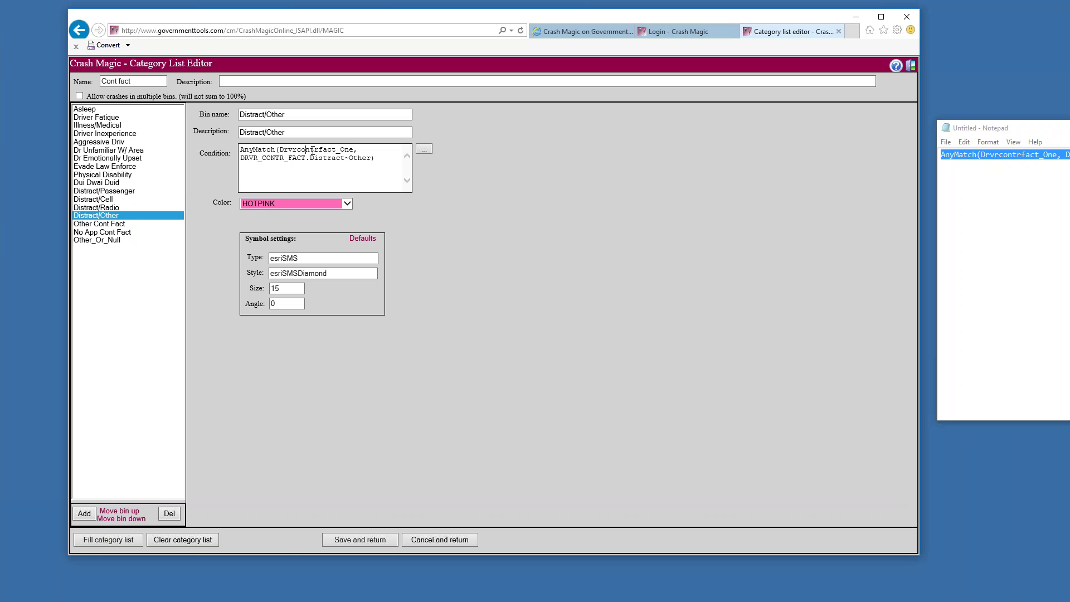
key("shift+End")
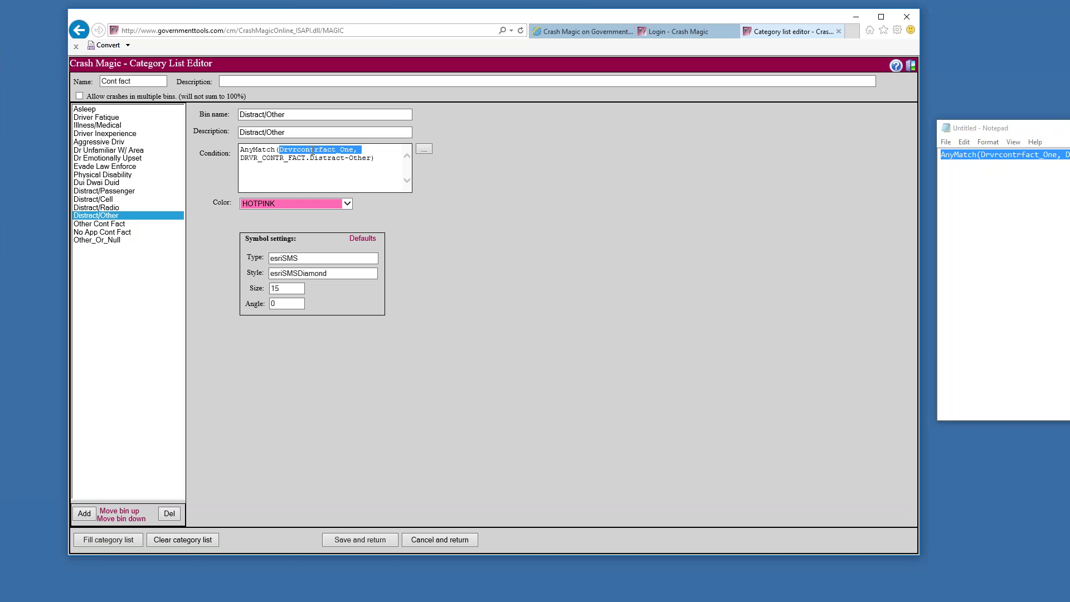
key("Delete")
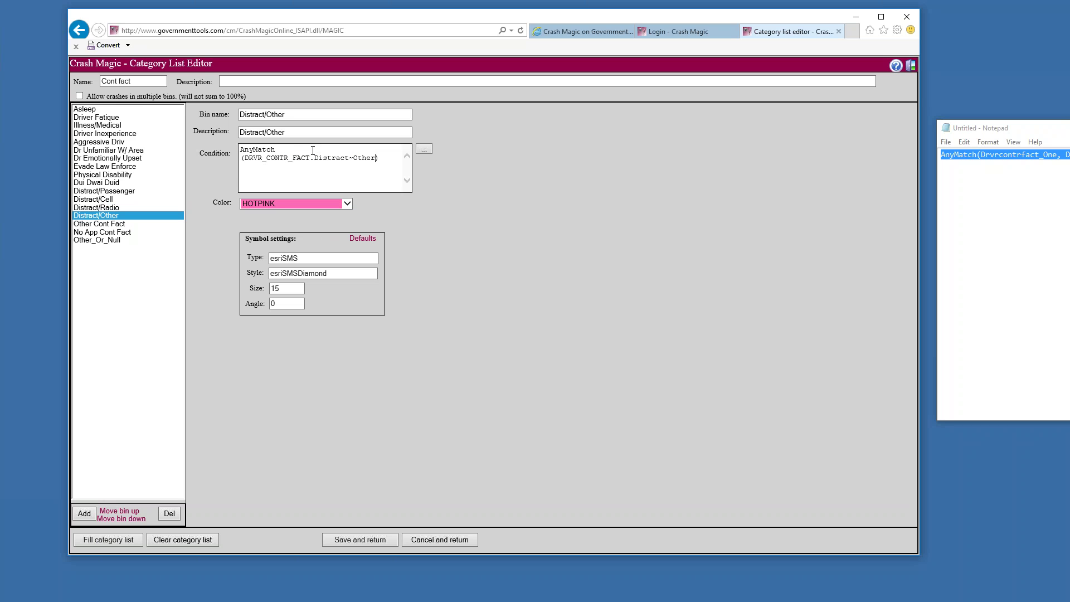
type(", Drvrcontrfact_One, Drvrcontrfact_Two )")
Rewrite the Other Cont Fact and No App Cont Fact conditions with both Drvrcontrfact fields
left_click(99, 224)
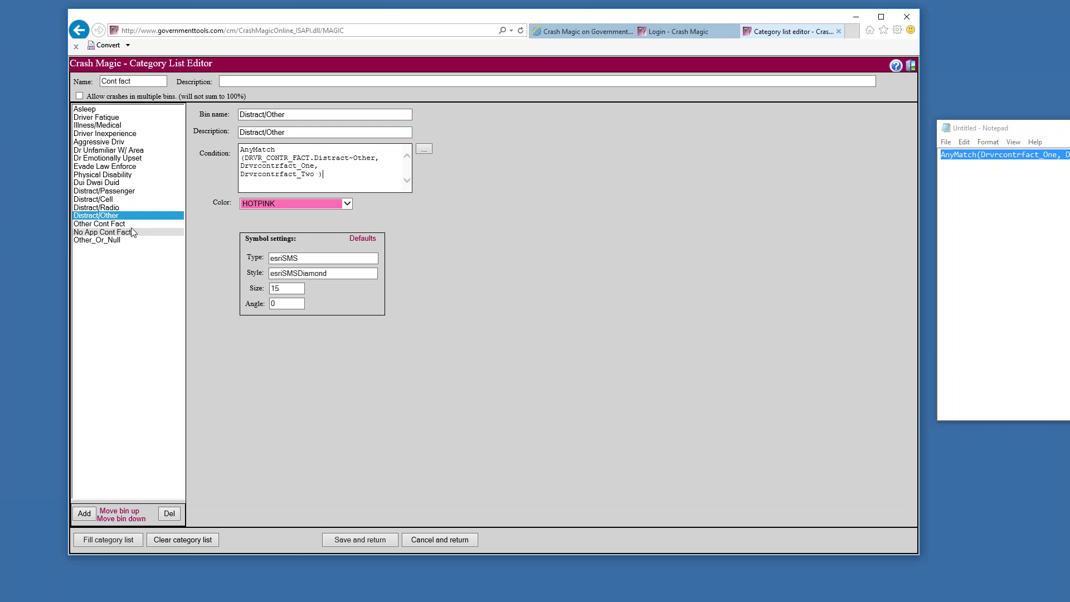
left_click(337, 150)
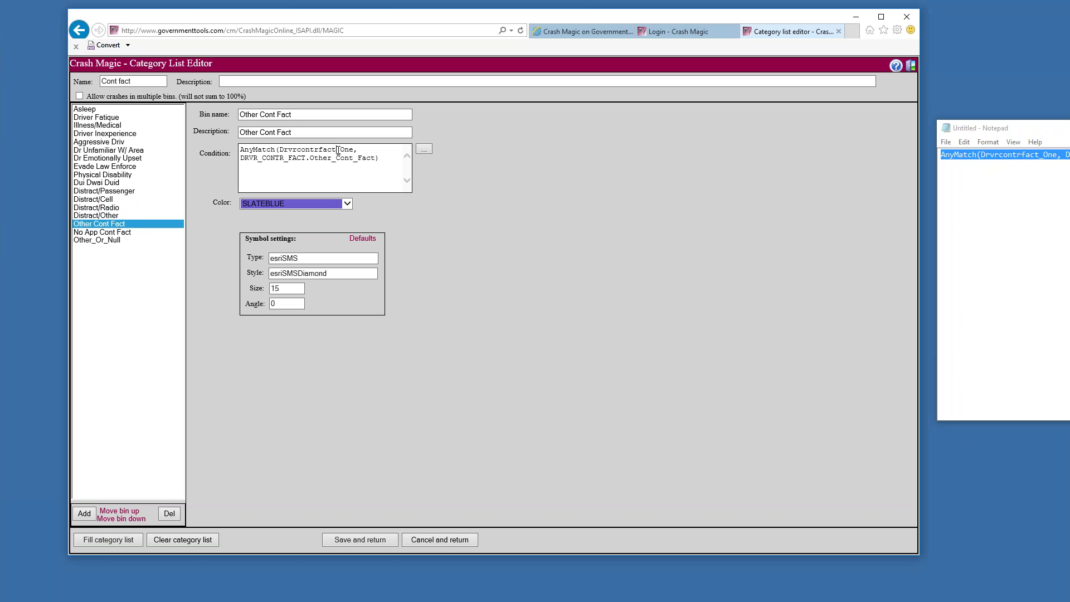
key("shift+End")
key("Delete")
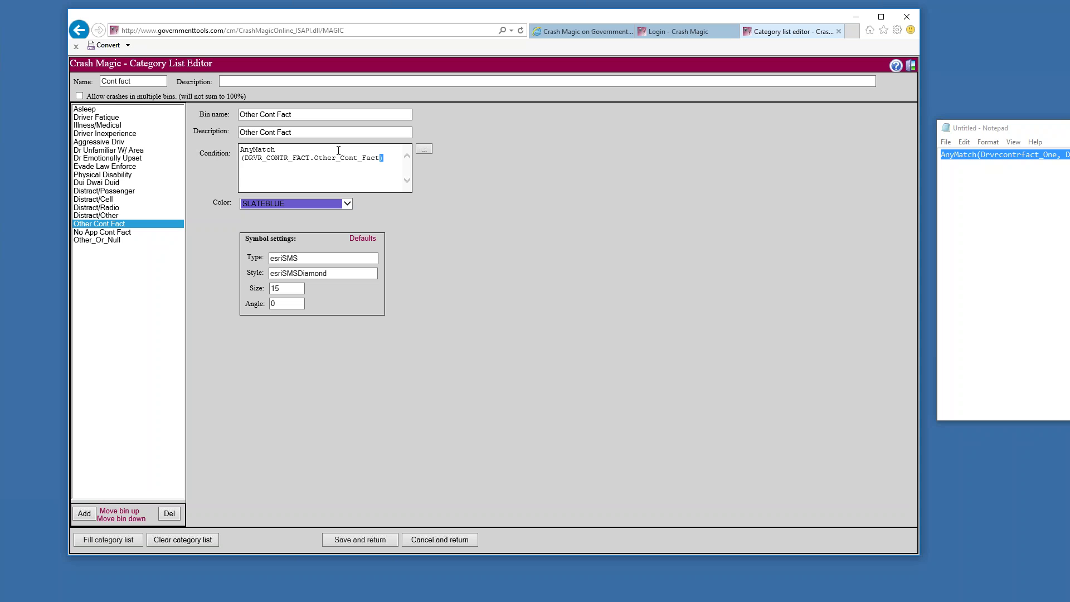
key("BackSpace")
type(", Drvrcontrfact_One, Drvrcontrfact_Two )")
left_click(102, 232)
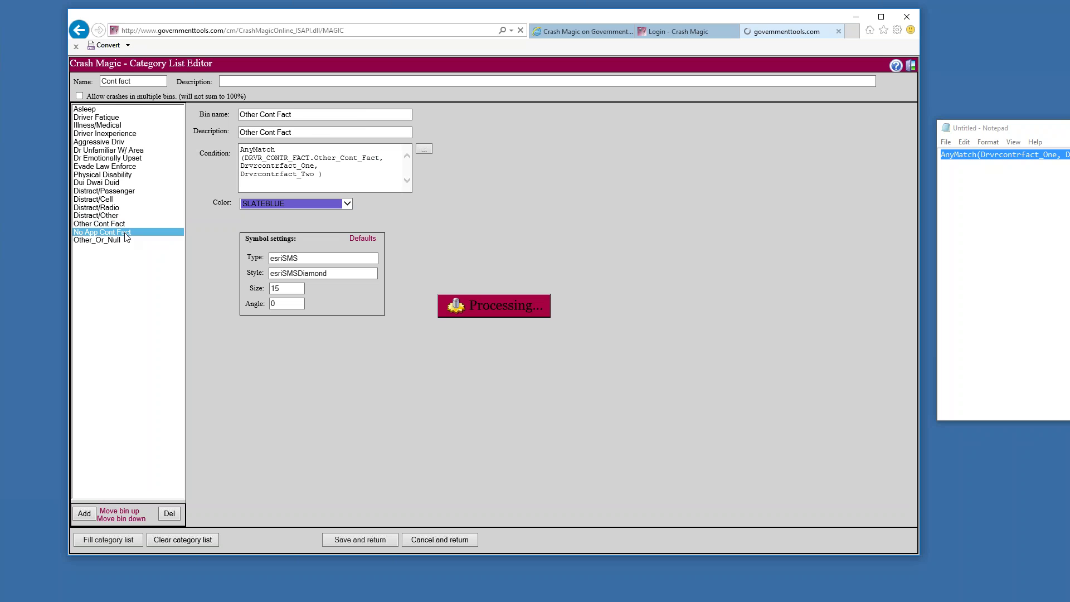
left_click(296, 151)
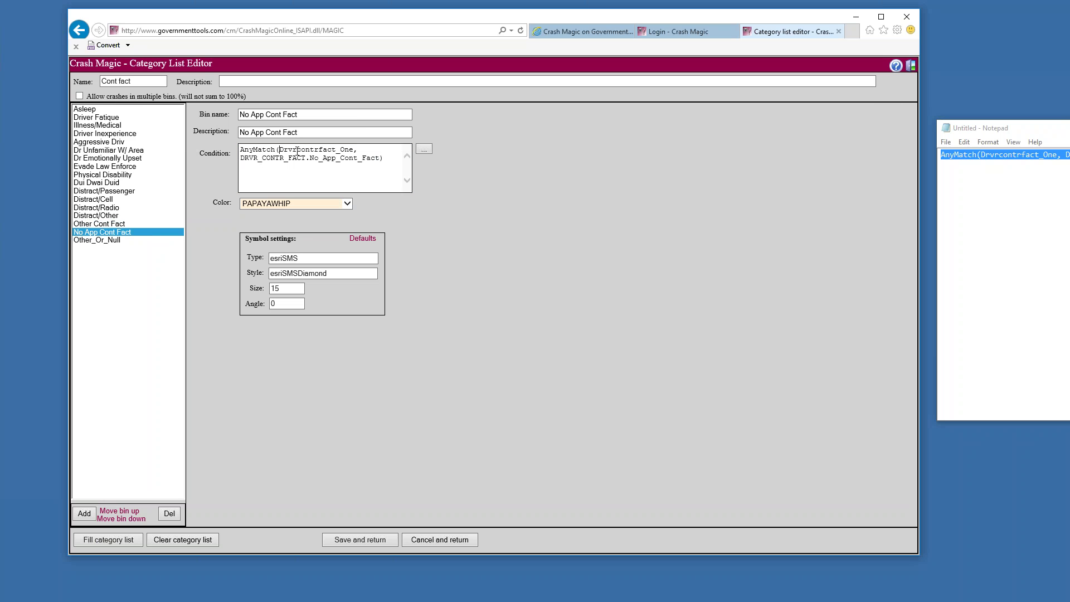
key("shift+End")
key("Delete")
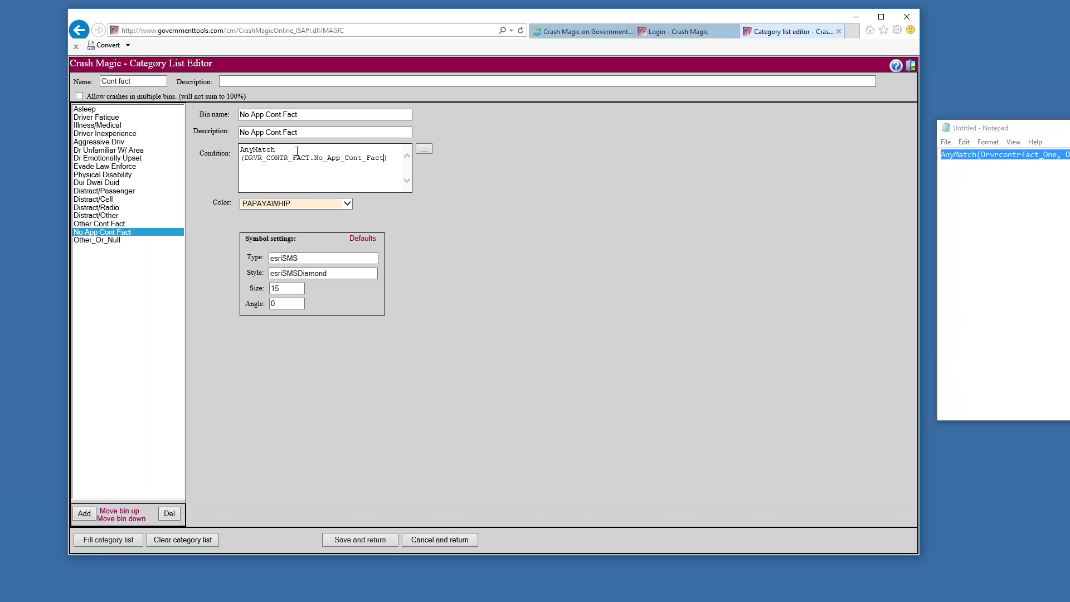
type(", Drvrcontrfact_One, Drvrcontrfact_Two )")
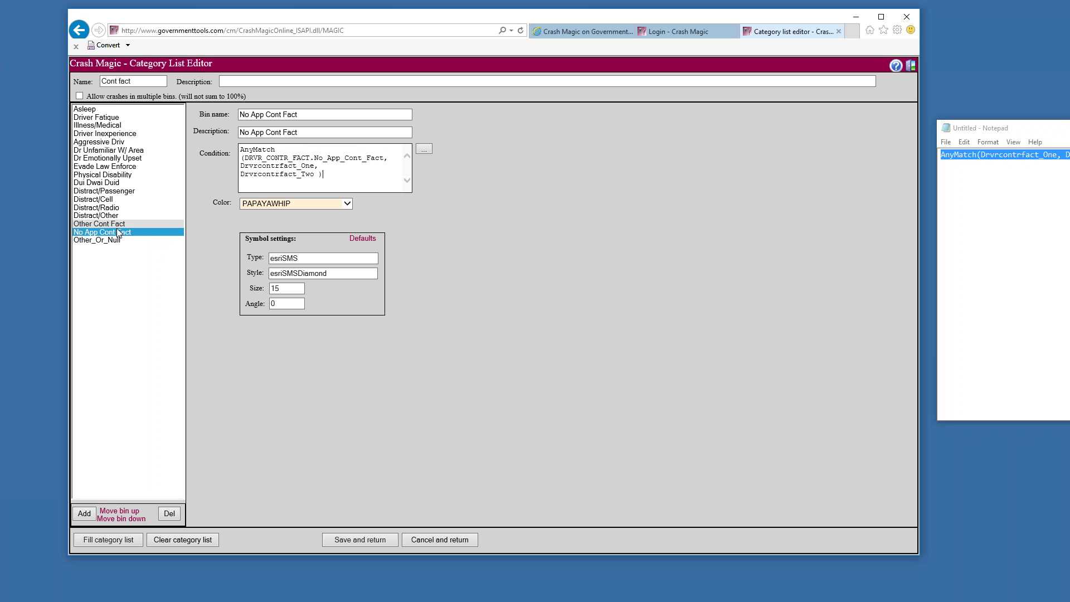
Review the Other_Or_Null bin's condition, then delete that bin from the list
left_click(123, 240)
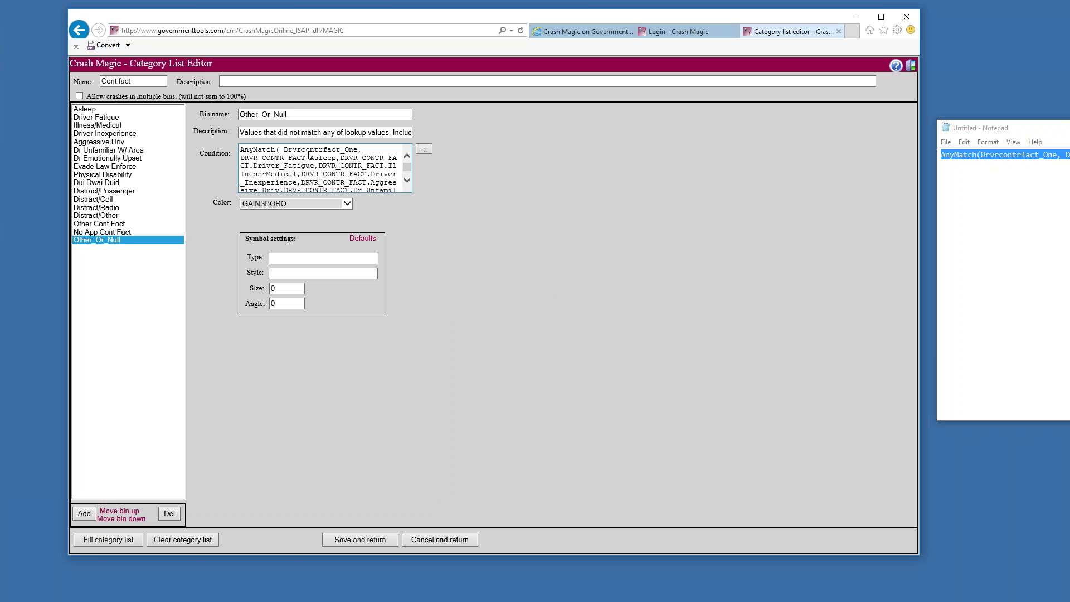
left_click_drag(359, 150, 240, 149)
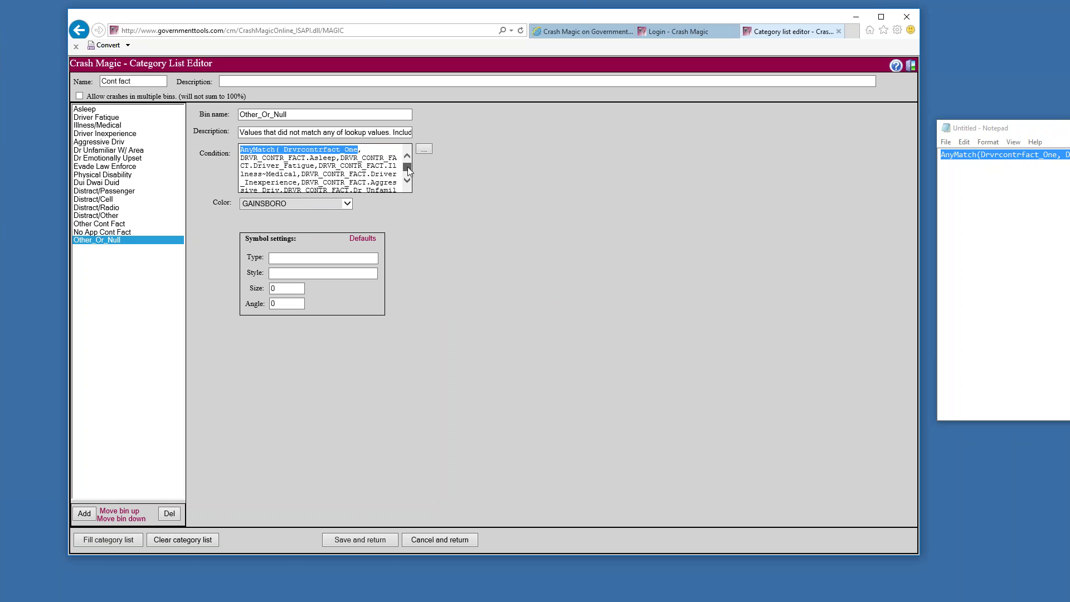
left_click_drag(407, 166, 408, 175)
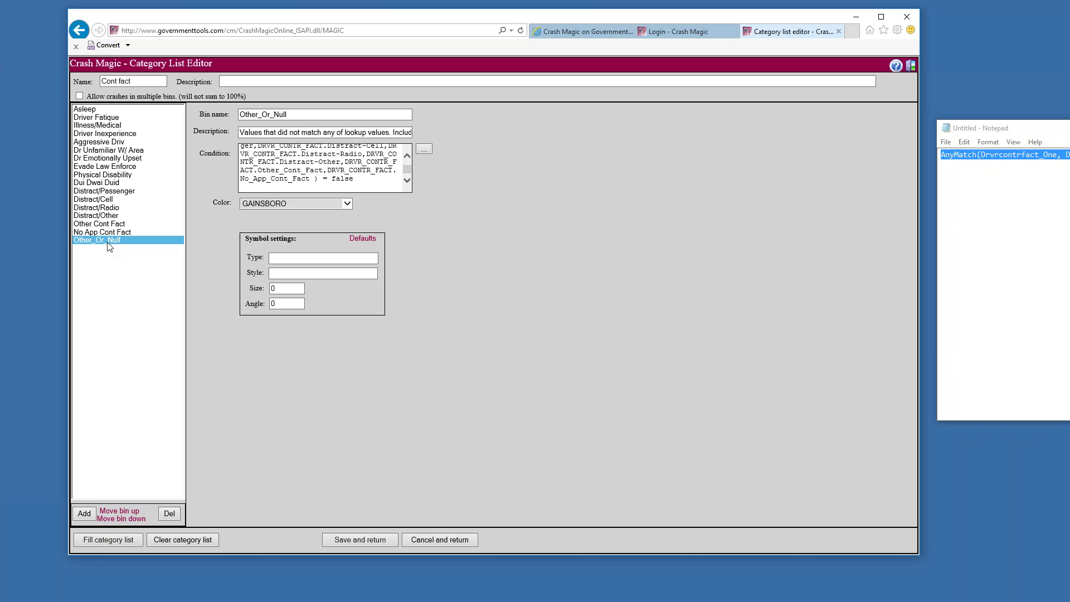
left_click(170, 513)
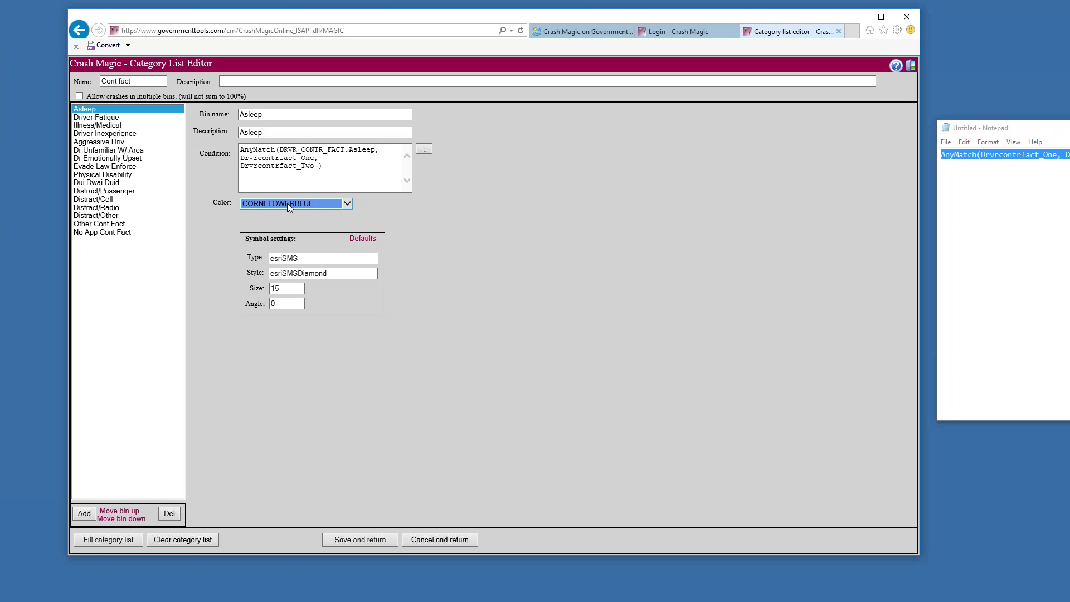
Save the Cont fact list, apply it to the chart, and dismiss the multiple-bins warning
left_click(372, 541)
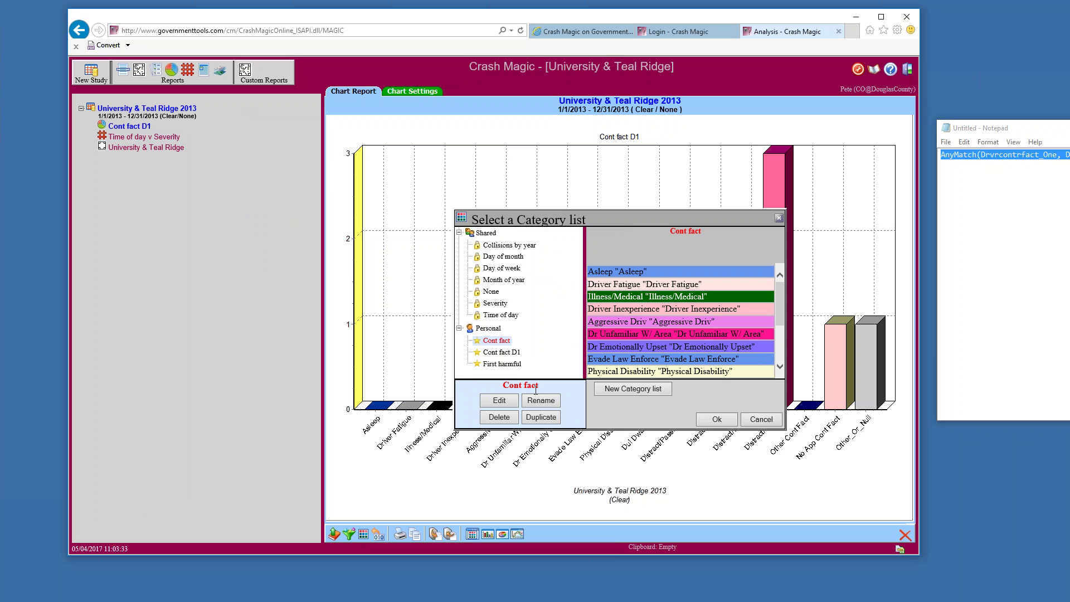
left_click(716, 419)
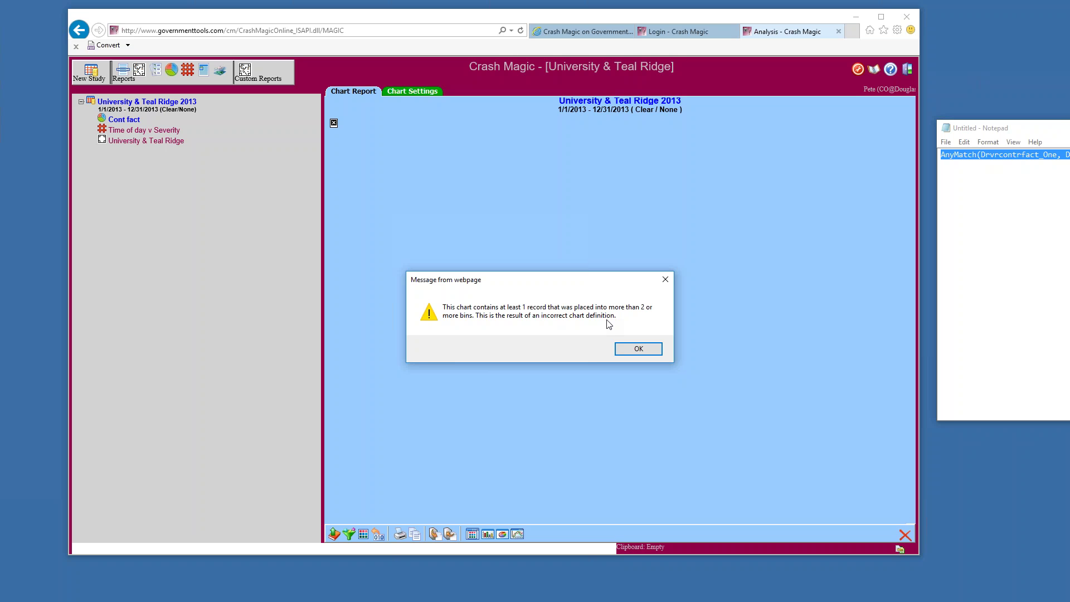
left_click(632, 349)
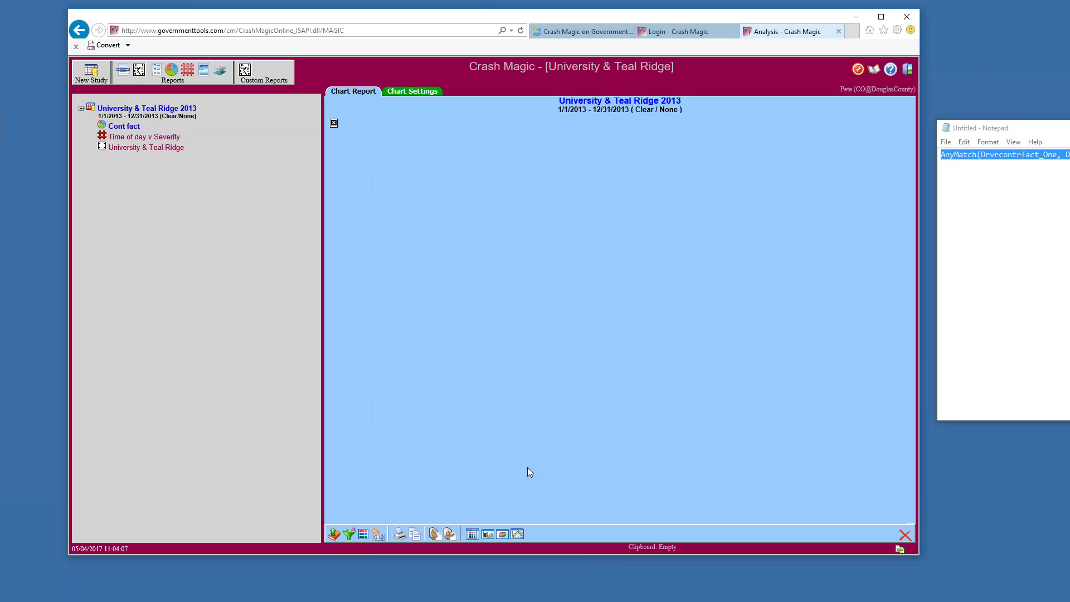
Reopen the Cont fact list, enable 'Allow crashes in multiple bins', and review the bins
left_click(473, 535)
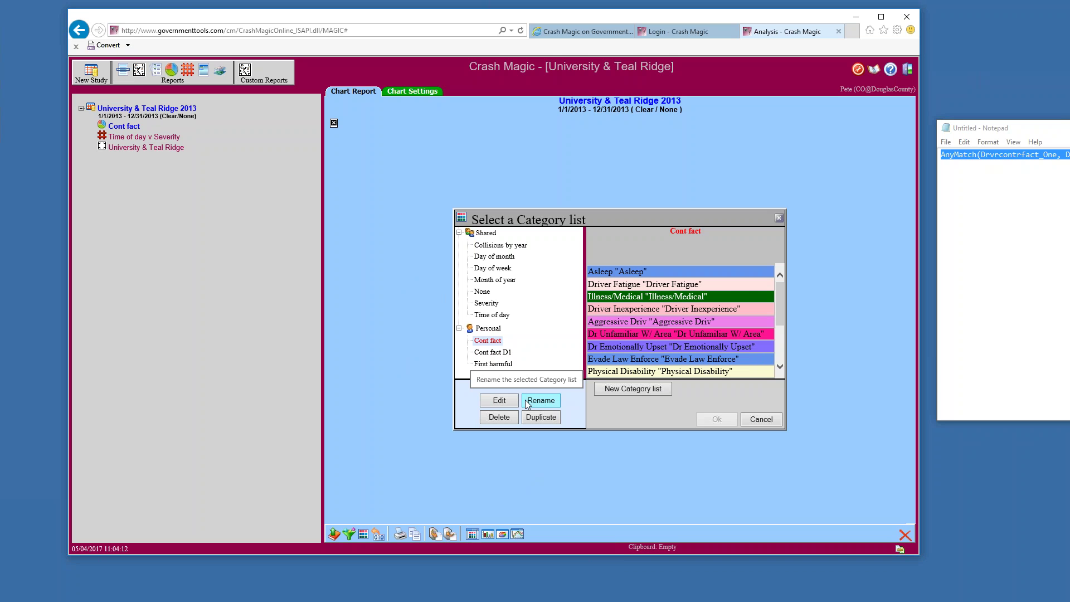
left_click(508, 404)
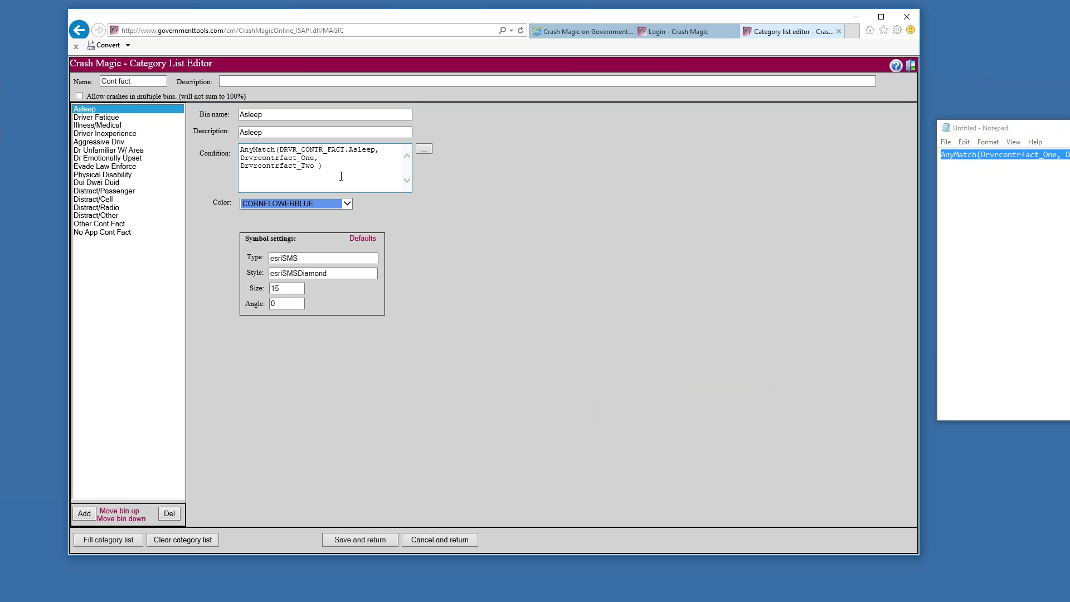
left_click_drag(87, 96, 246, 97)
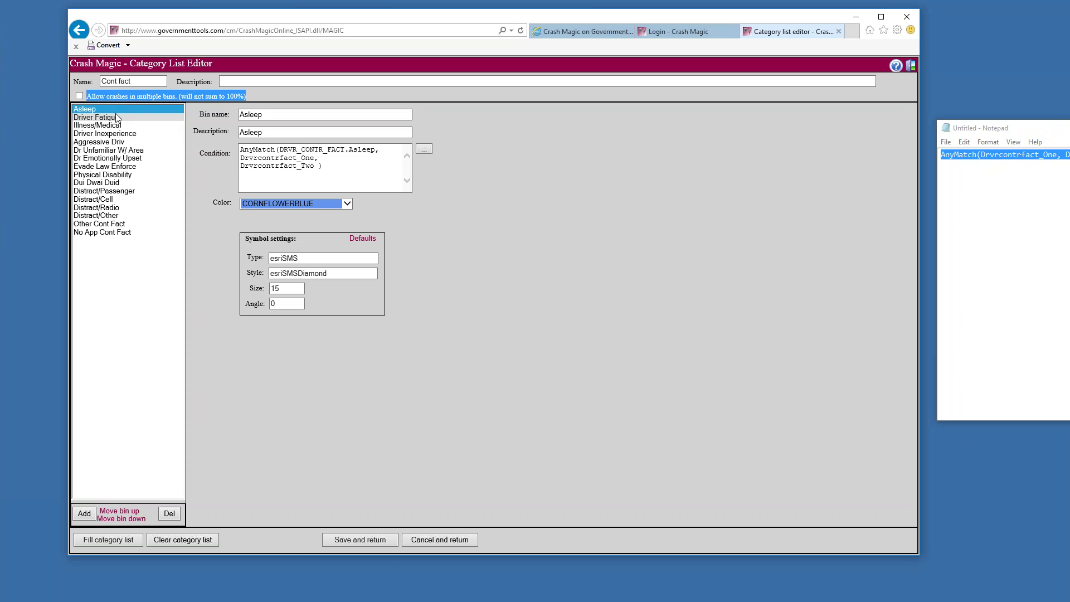
left_click(79, 96)
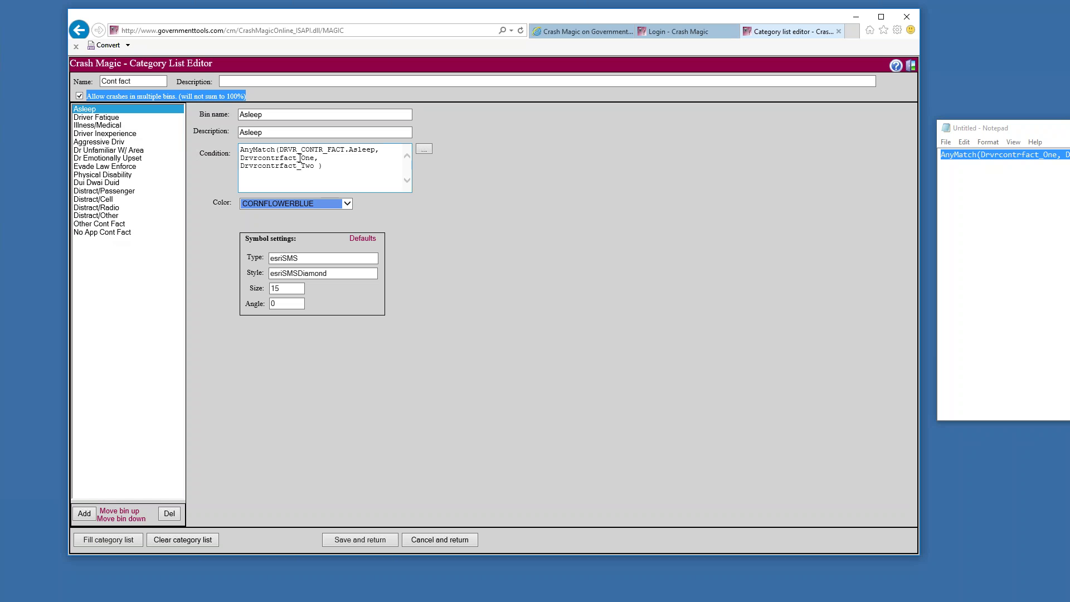
left_click_drag(329, 165, 224, 147)
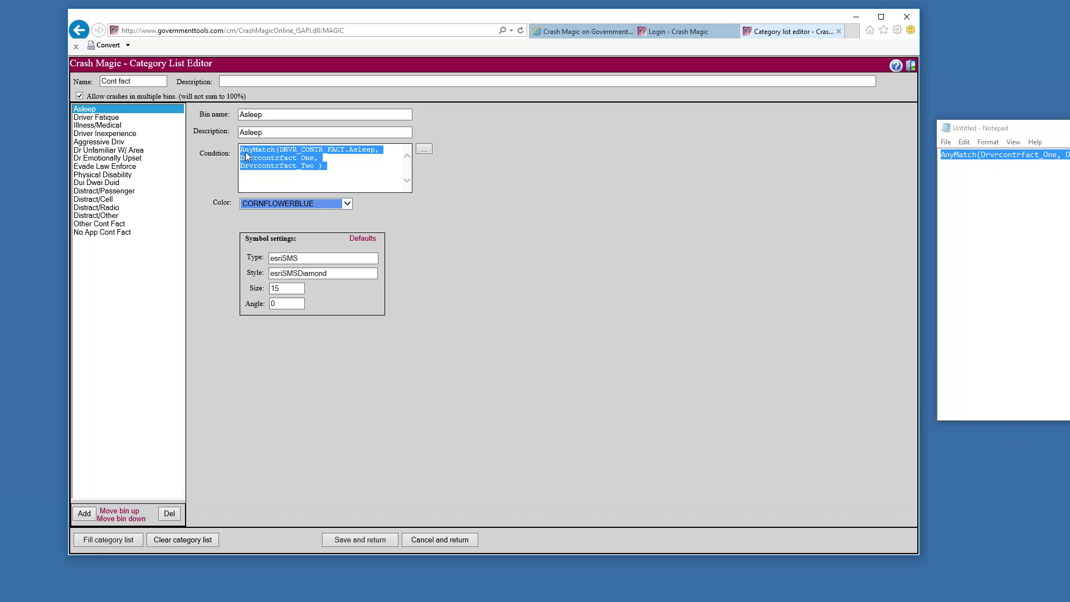
left_click(136, 119)
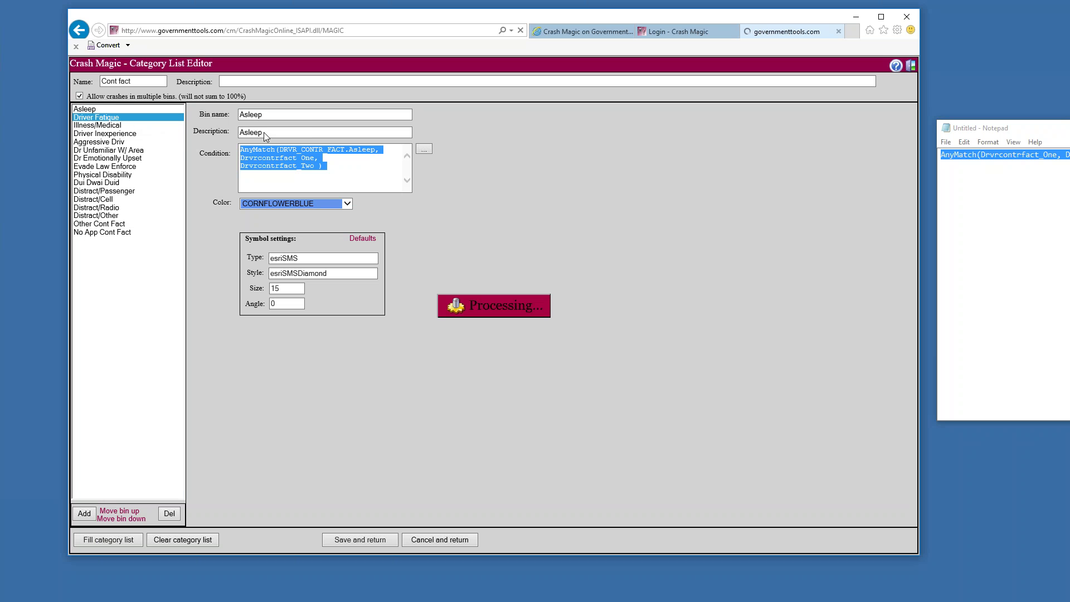
left_click(110, 134)
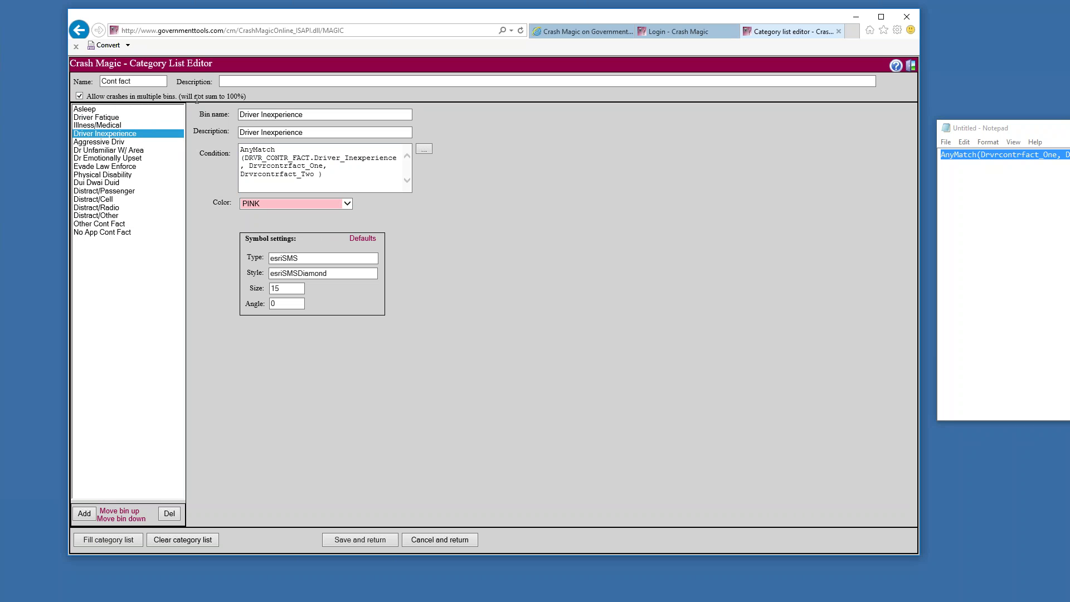
Save and apply Cont fact, charting No App Cont Fact at 8 and Distract/Other at 3
left_click(384, 538)
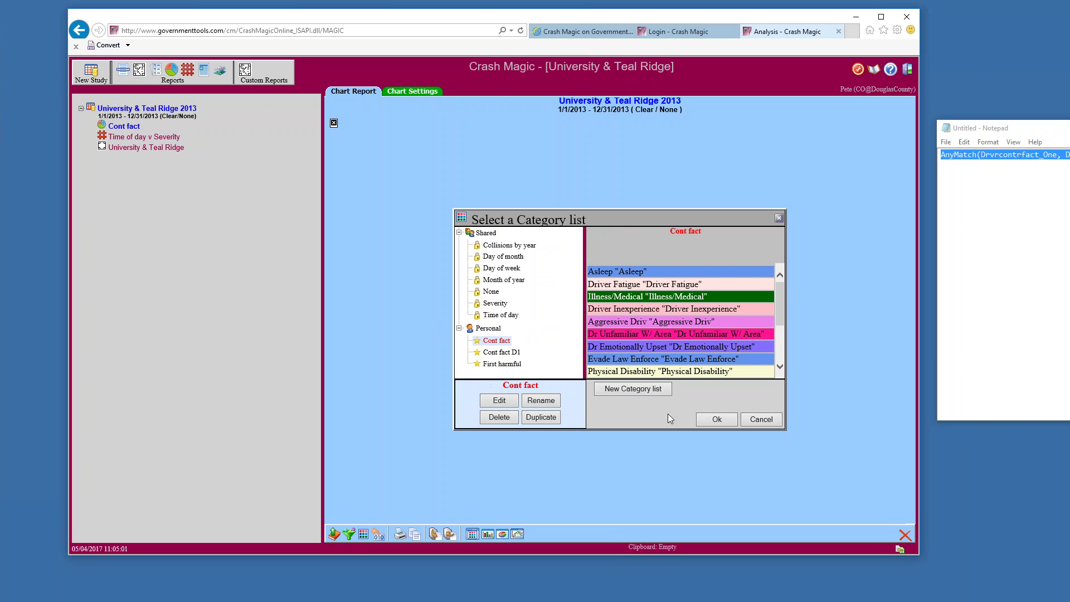
left_click(715, 421)
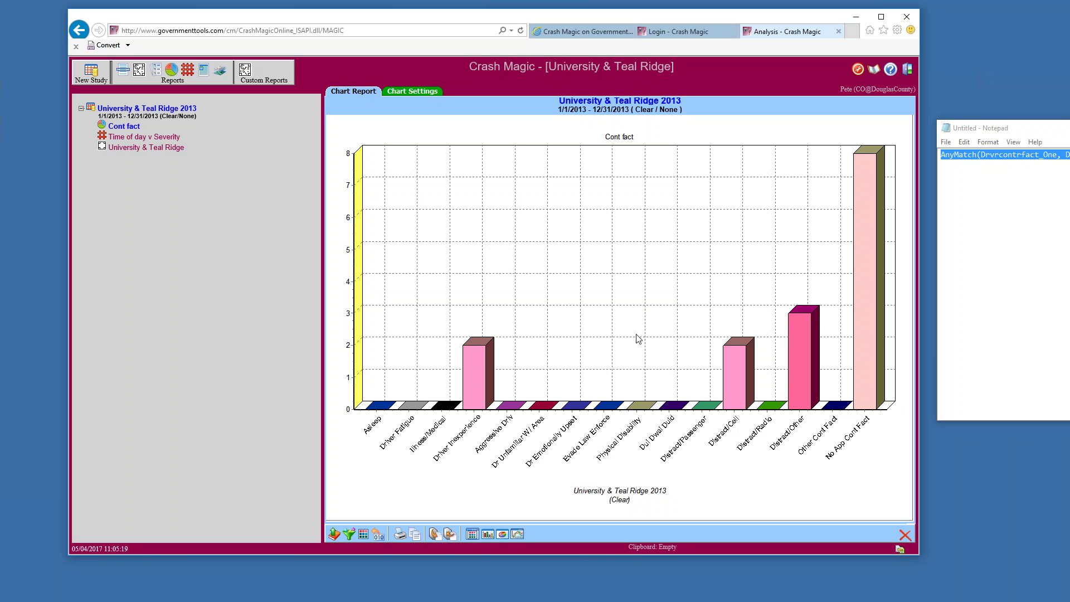
Rename the Time of day v Severity cross-tab to 'Cont fac v First Harmful' and view its report
left_click(144, 137)
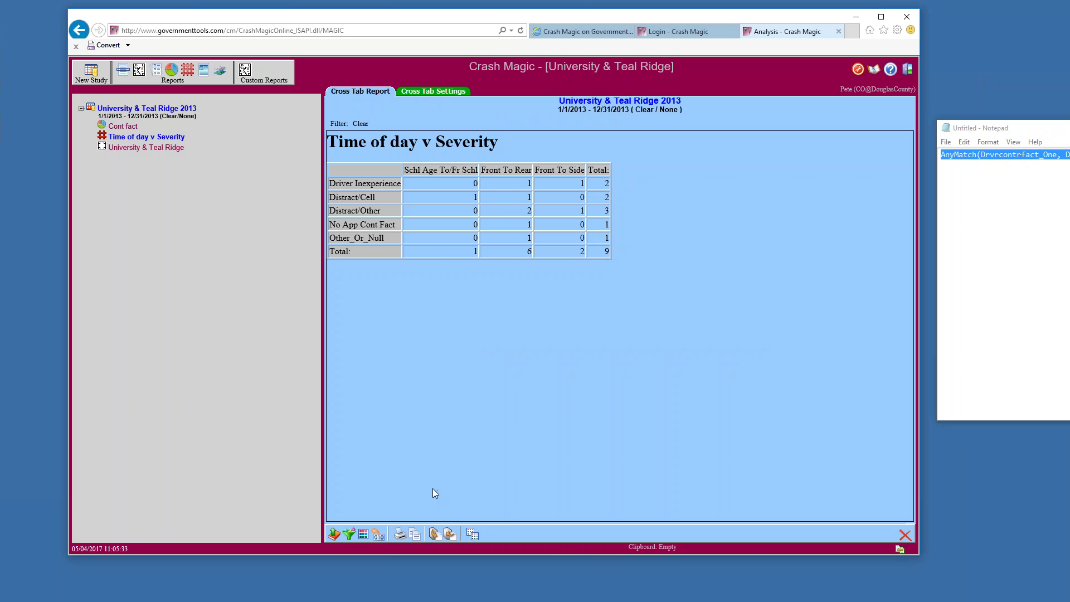
left_click(438, 92)
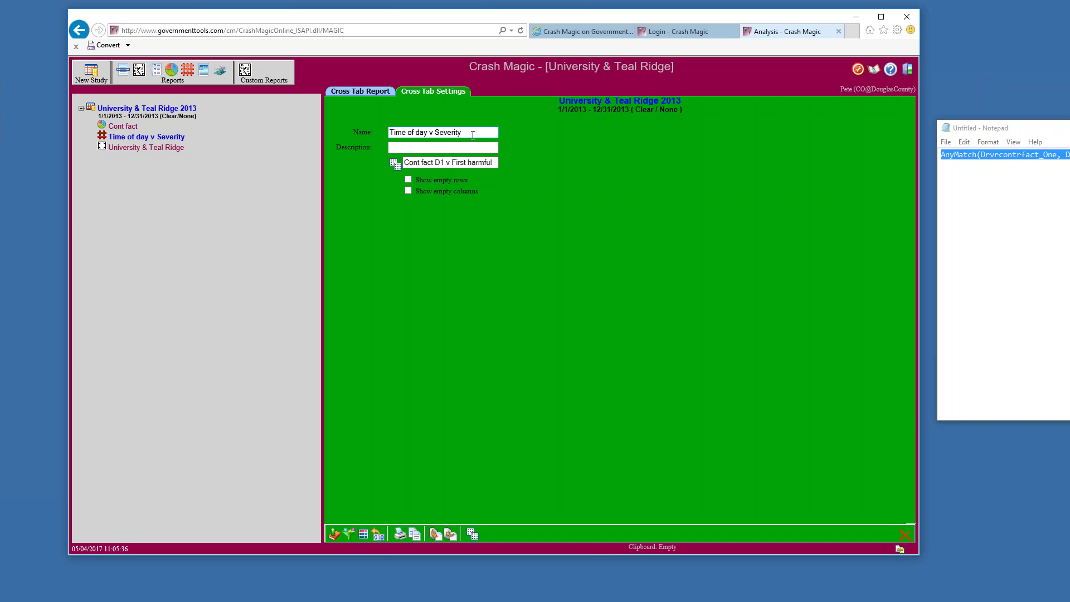
left_click(473, 134)
key("ctrl+a")
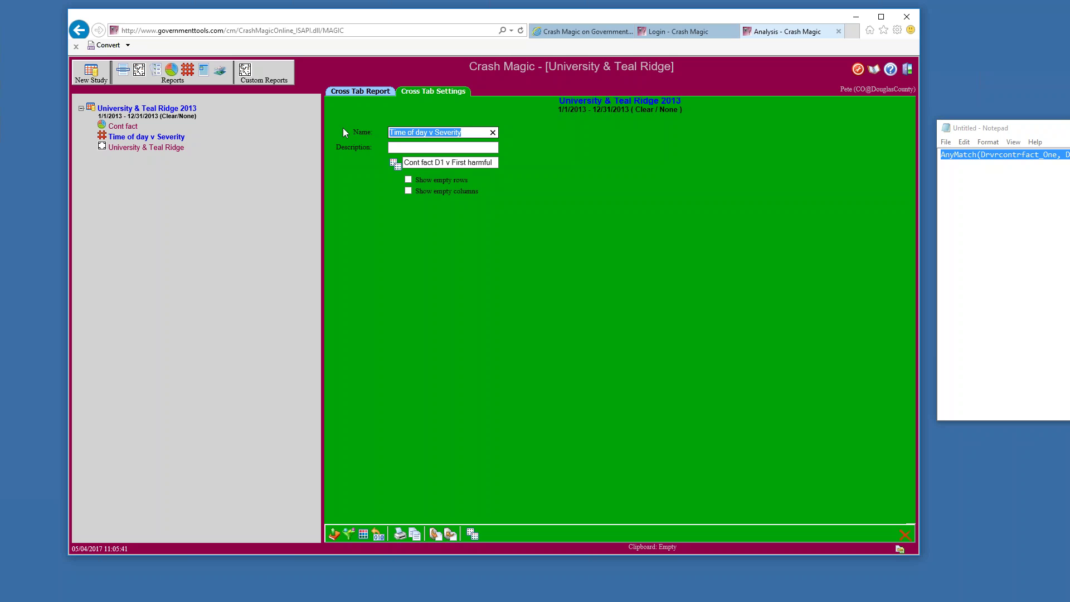
type("Cont fa")
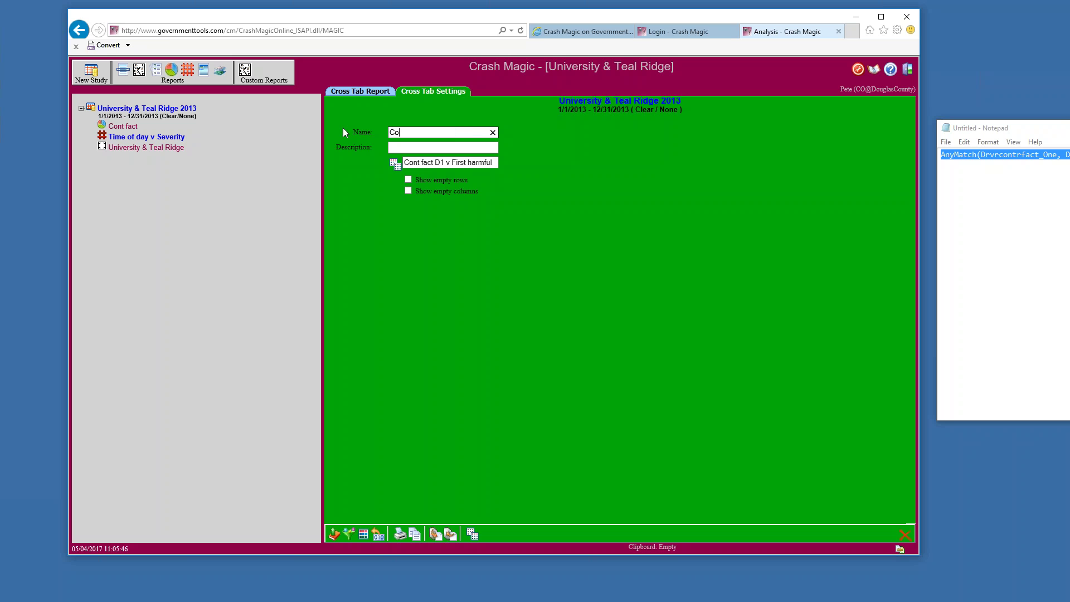
type("c v First Harmful")
left_click(369, 93)
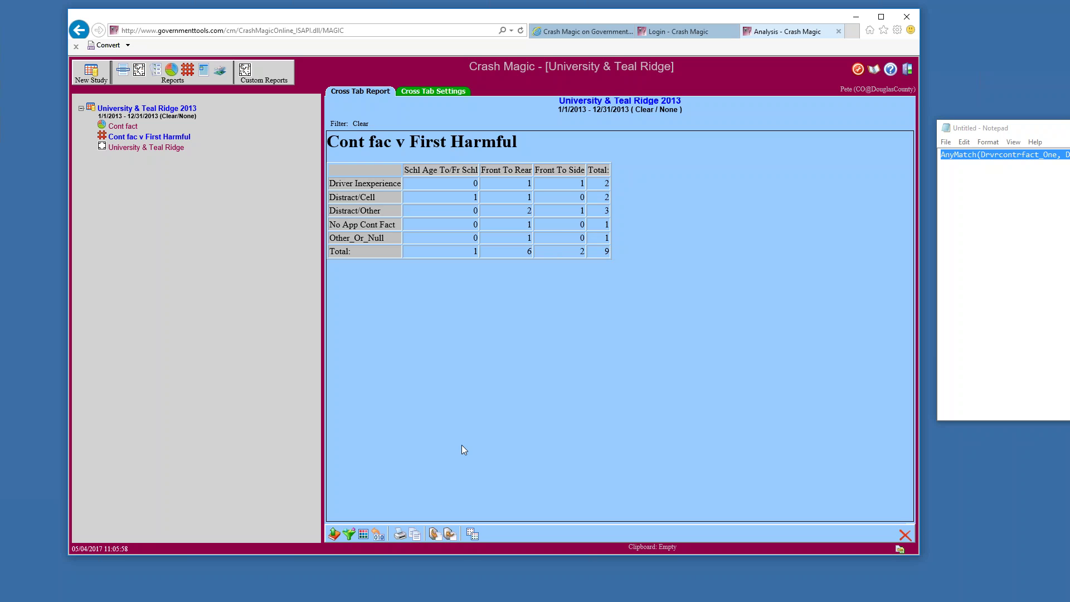
Switch the set's rows from Cont fact D1 to Cont fact, save it, and apply it to the cross-tab
left_click(472, 535)
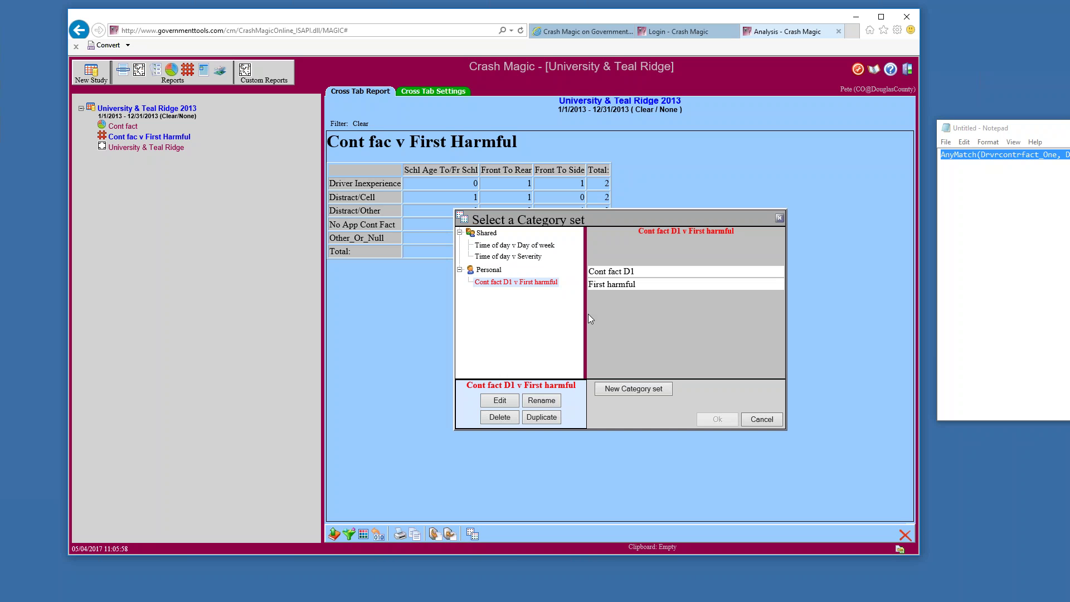
left_click(504, 402)
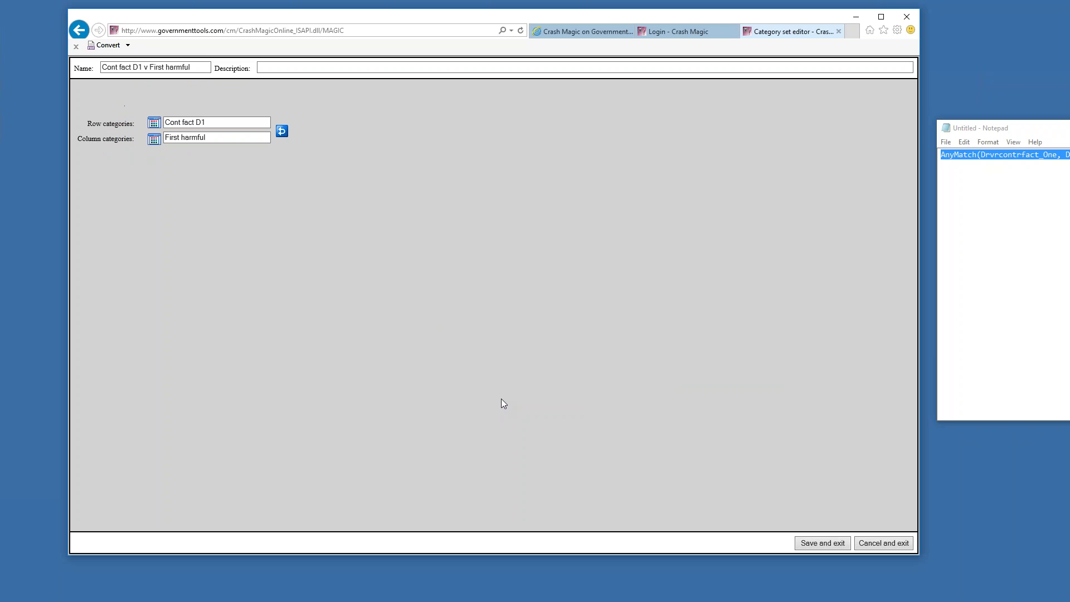
left_click(206, 123)
left_click_drag(207, 123, 196, 124)
left_click(154, 122)
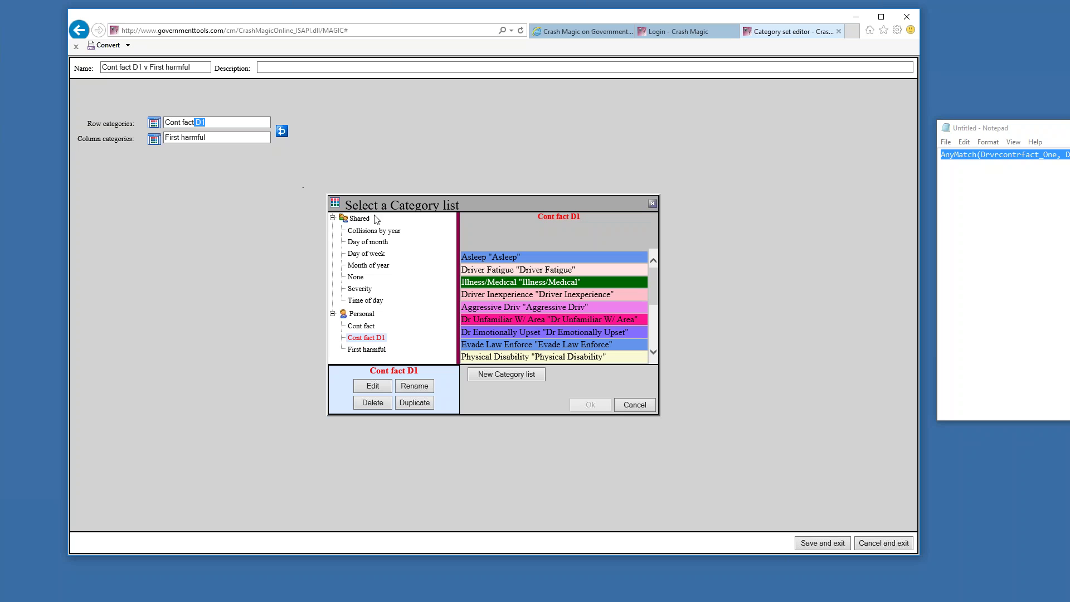
left_click(365, 326)
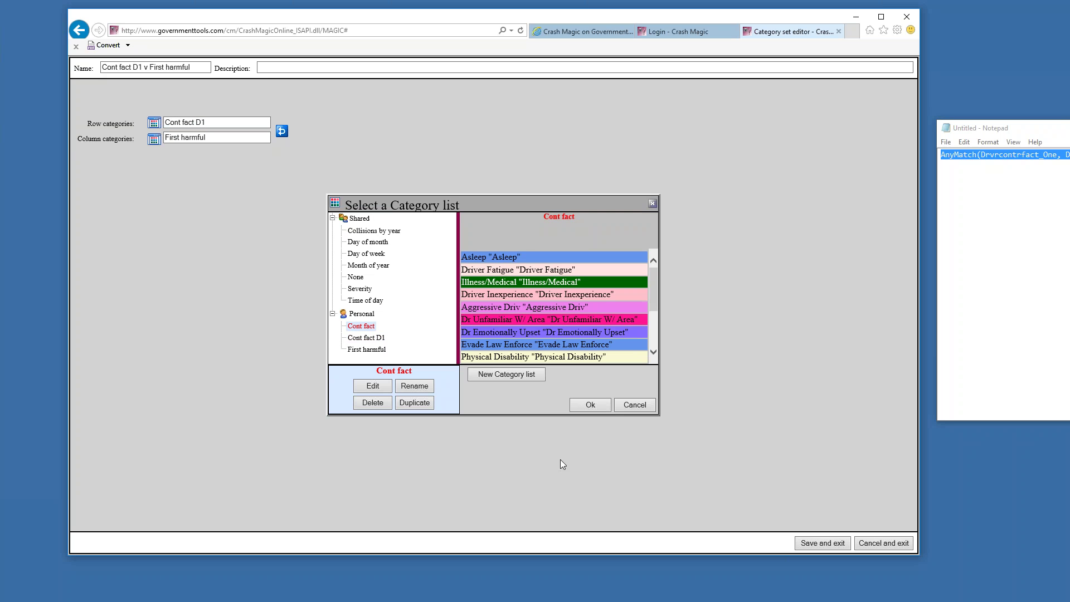
left_click(589, 407)
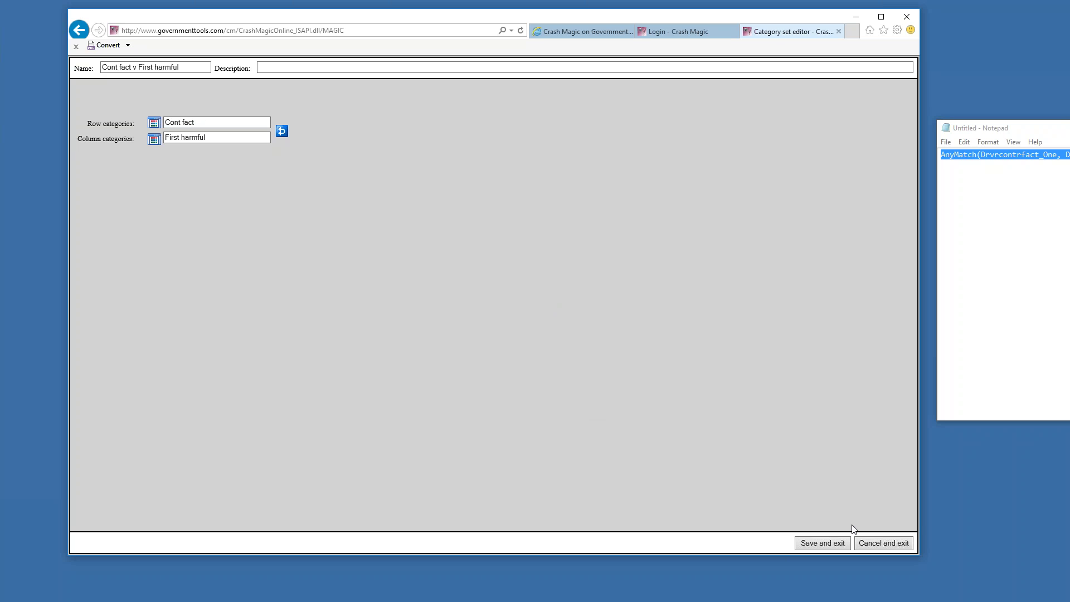
left_click(823, 543)
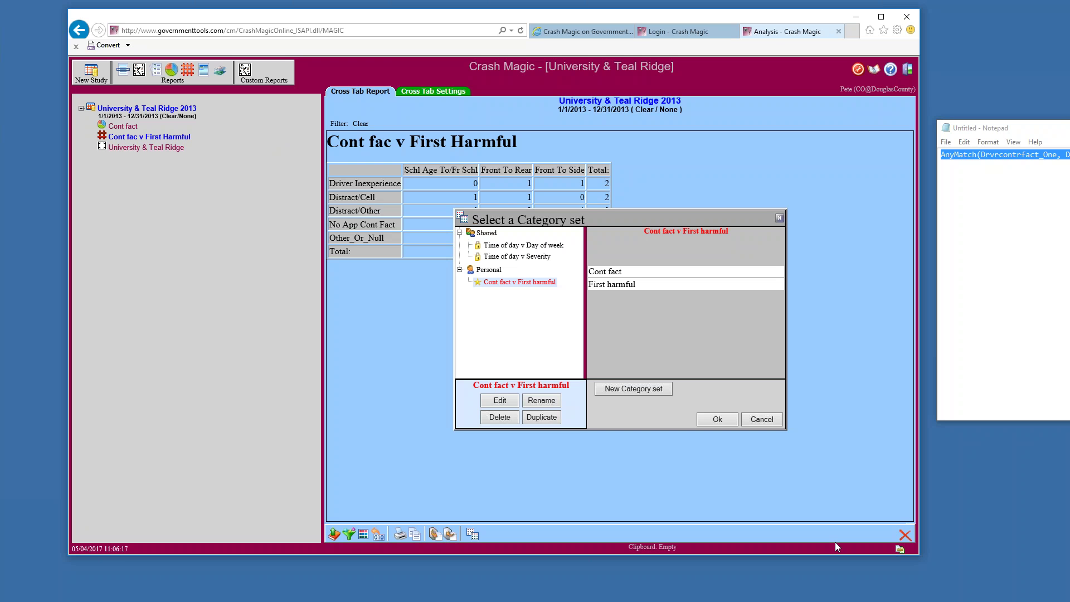
left_click(717, 422)
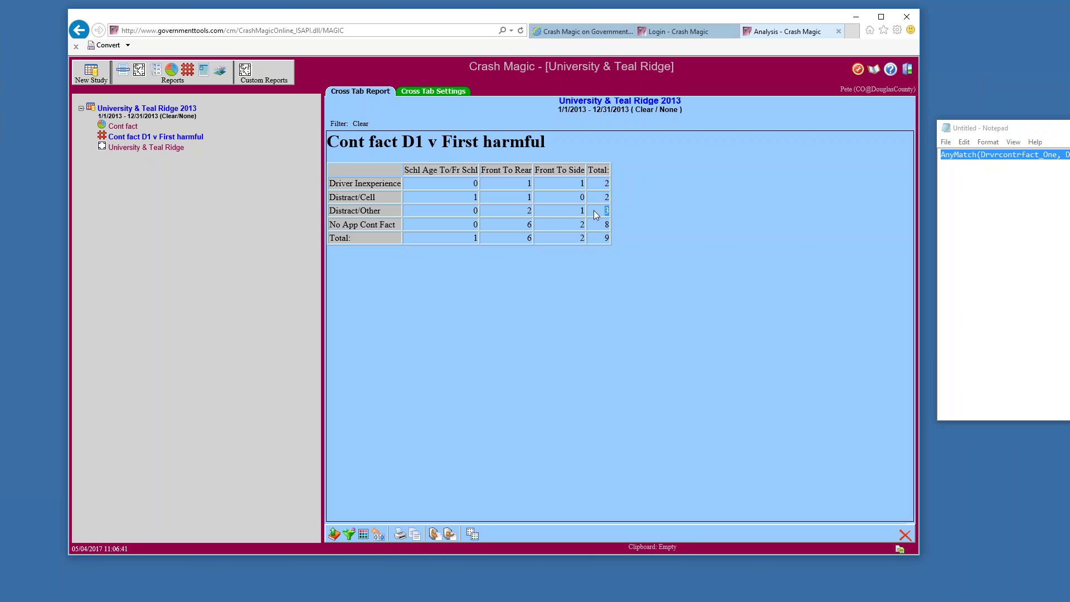
Point out the Distract/Other row counts and the grand total of 9, then reopen the category set chooser
left_click_drag(446, 213, 612, 209)
left_click_drag(600, 238, 611, 240)
left_click(472, 533)
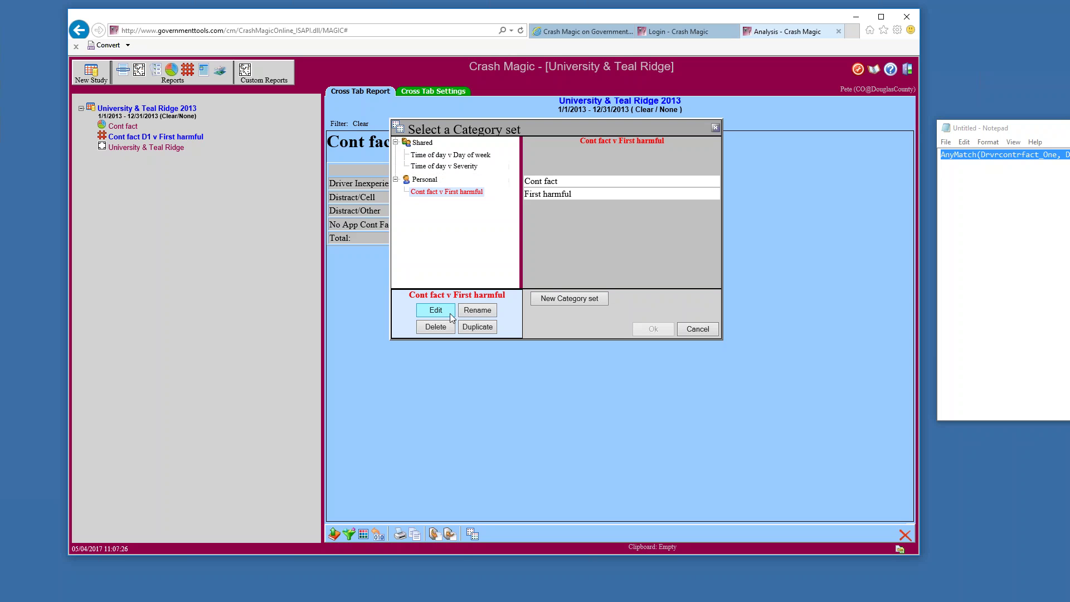
Inspect the Cont fact v First harmful set's row and column category lists without changing them
left_click(436, 315)
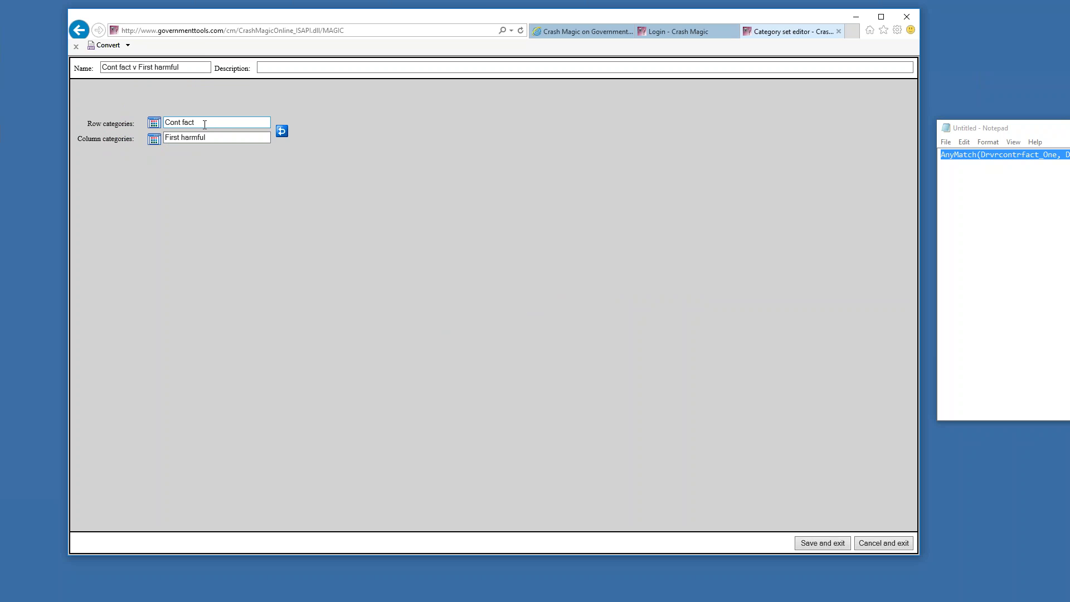
left_click(170, 123)
left_click(167, 135)
left_click(153, 139)
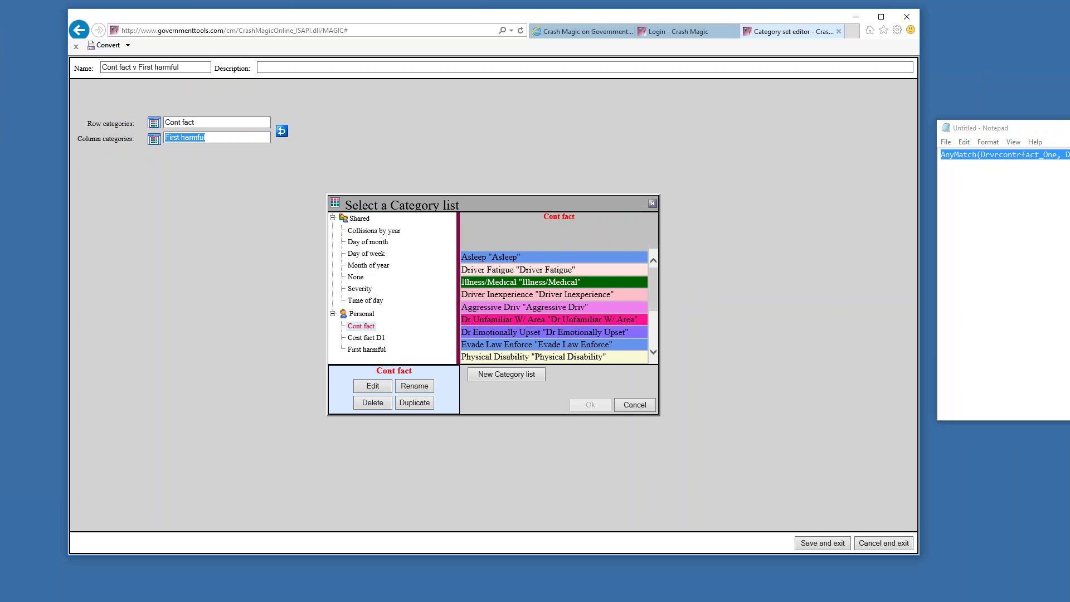
left_click(629, 405)
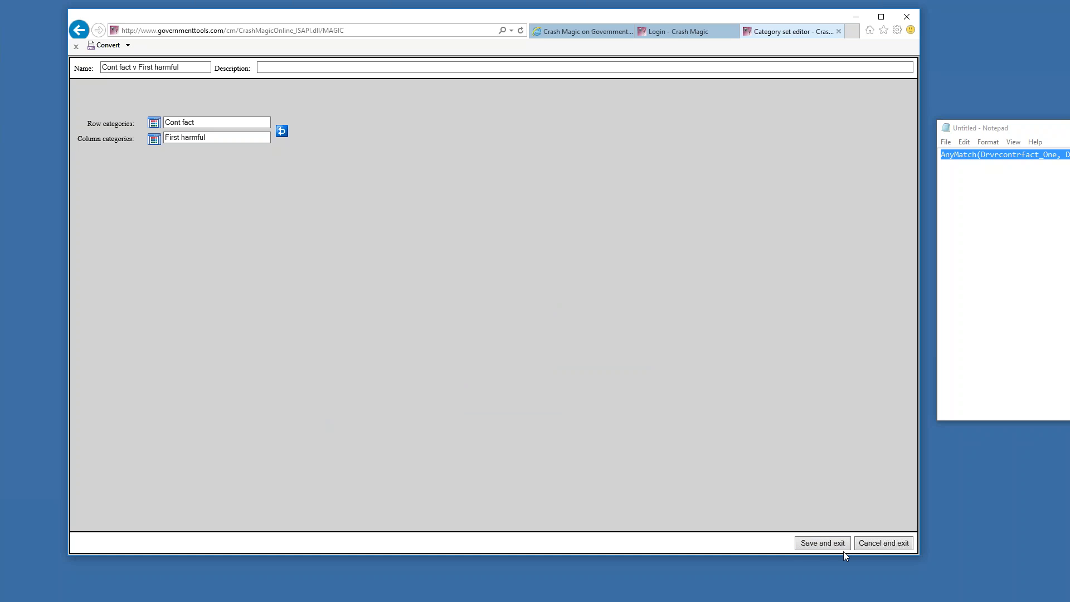
Exit the set editor unsaved and close the category set list, returning to the 9-crash cross-tab
left_click(863, 548)
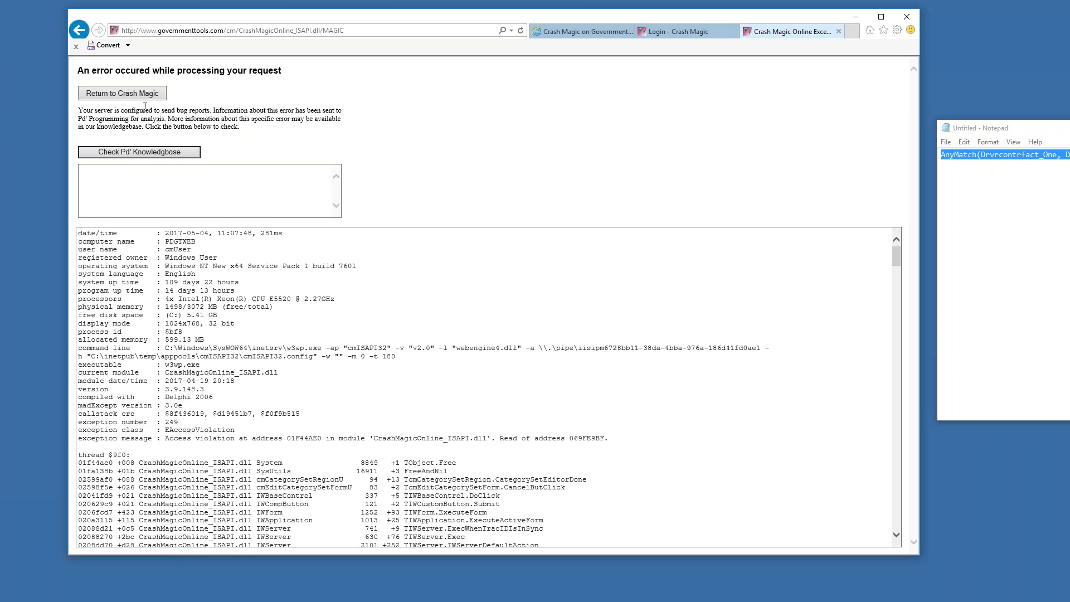
left_click(139, 93)
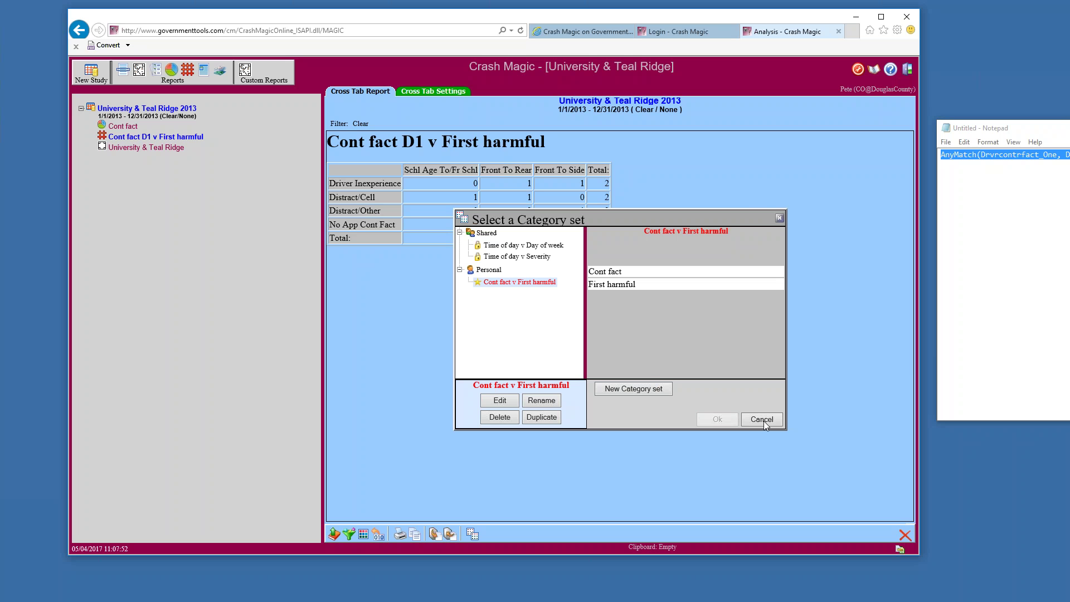
left_click(763, 421)
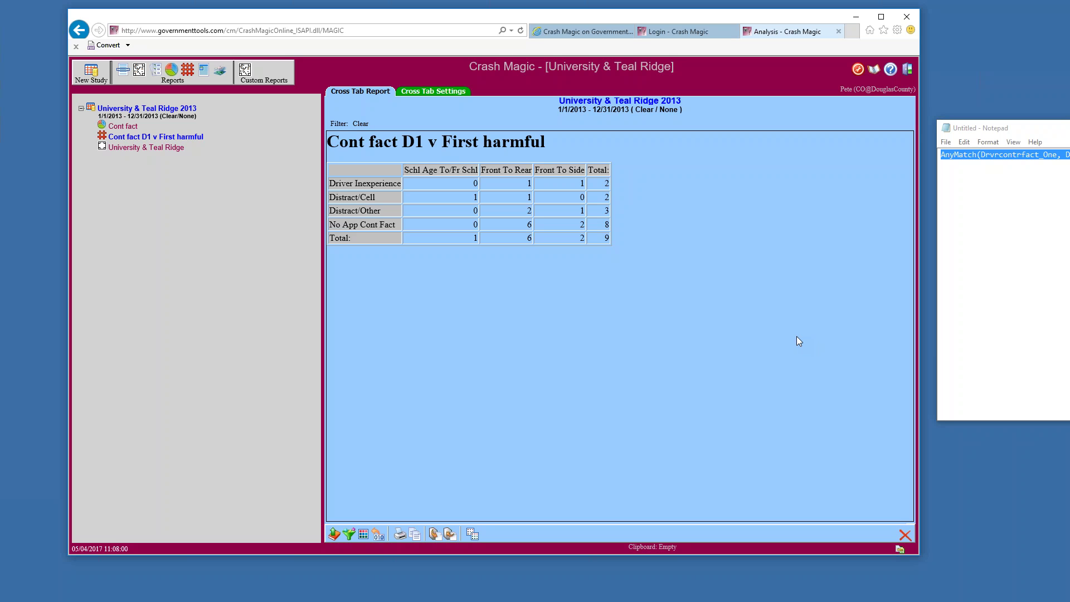
left_click(858, 70)
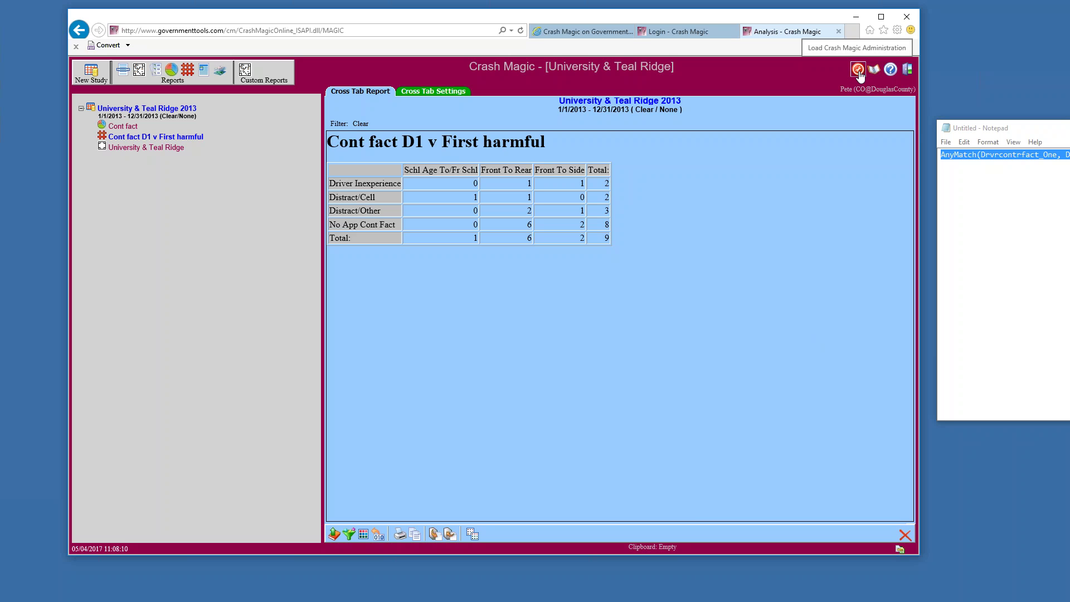
In Administration, expand your own category lists and sets and load the Cont fact list settings
left_click(858, 72)
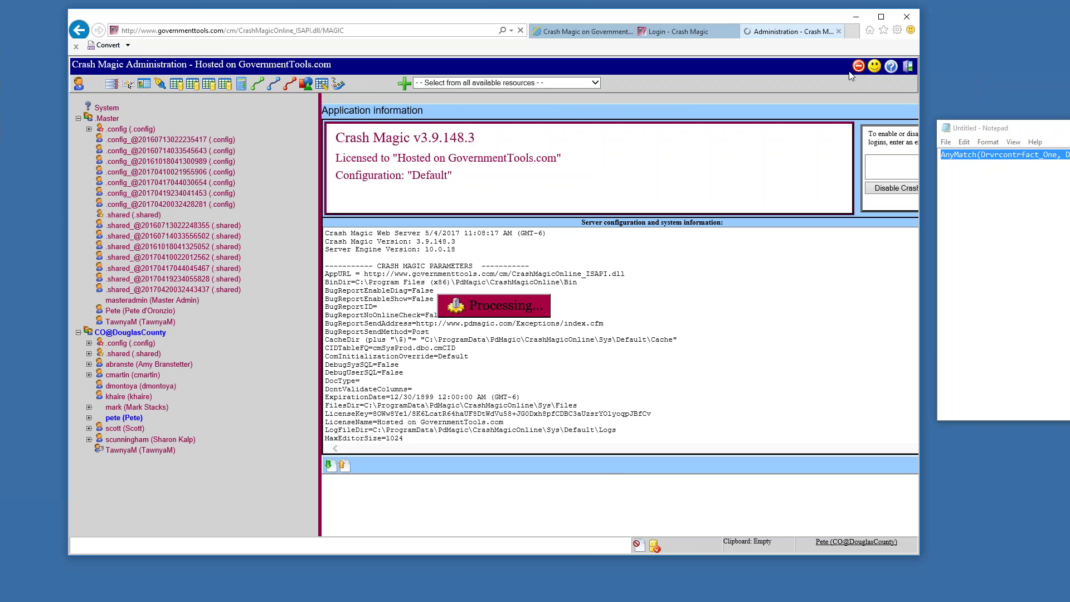
left_click(89, 418)
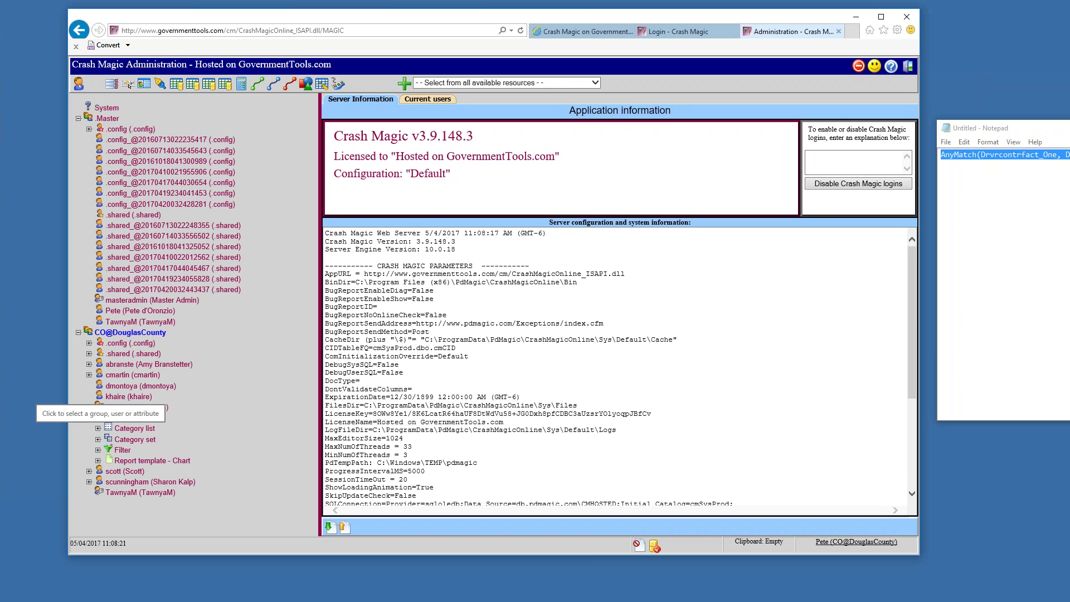
left_click(98, 429)
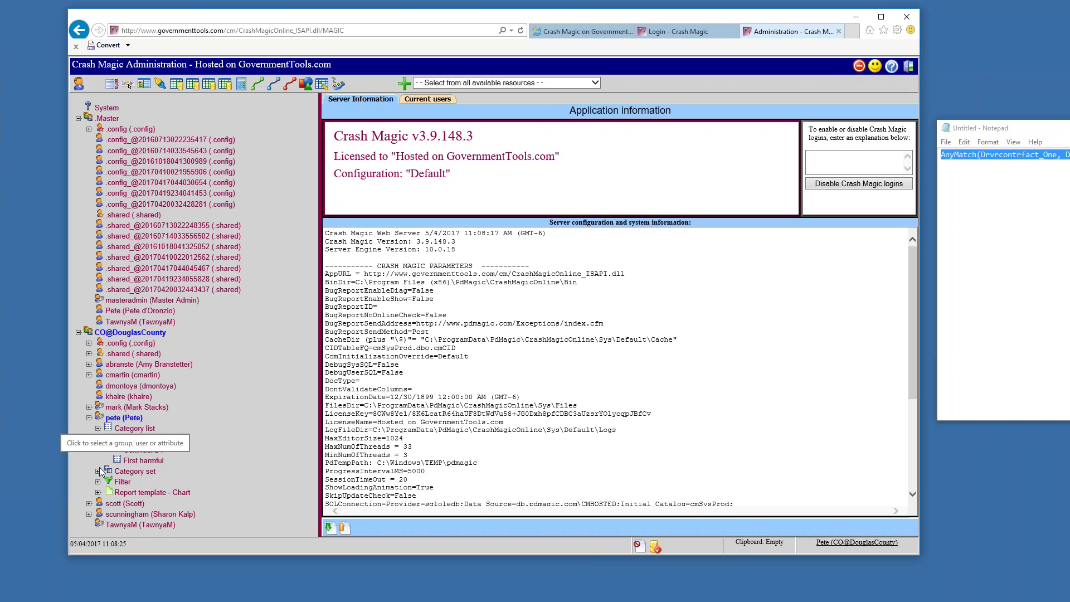
left_click(98, 471)
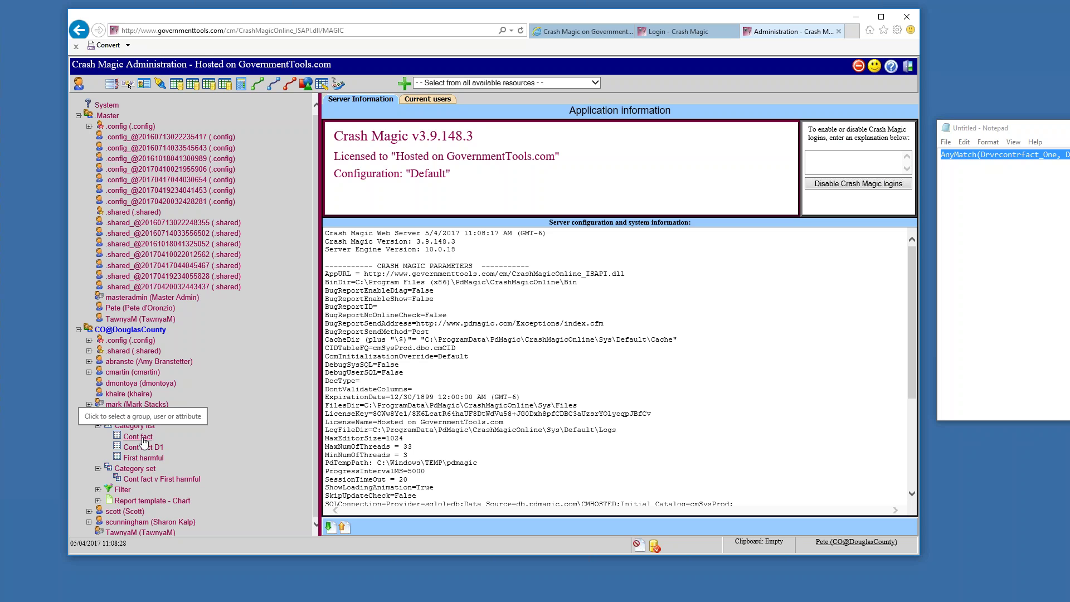
left_click(138, 437)
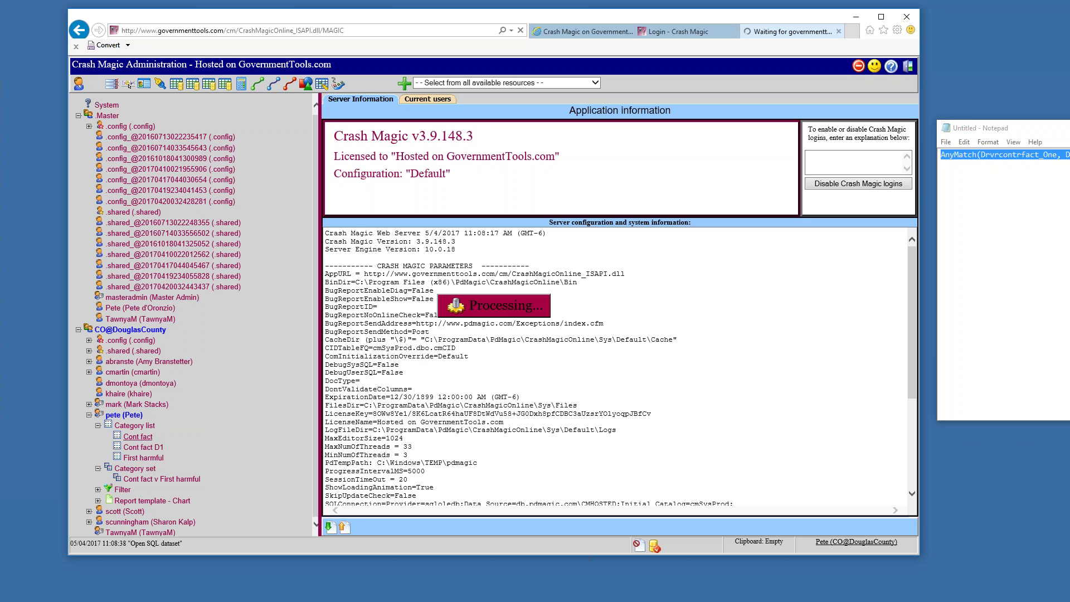
left_click(147, 438)
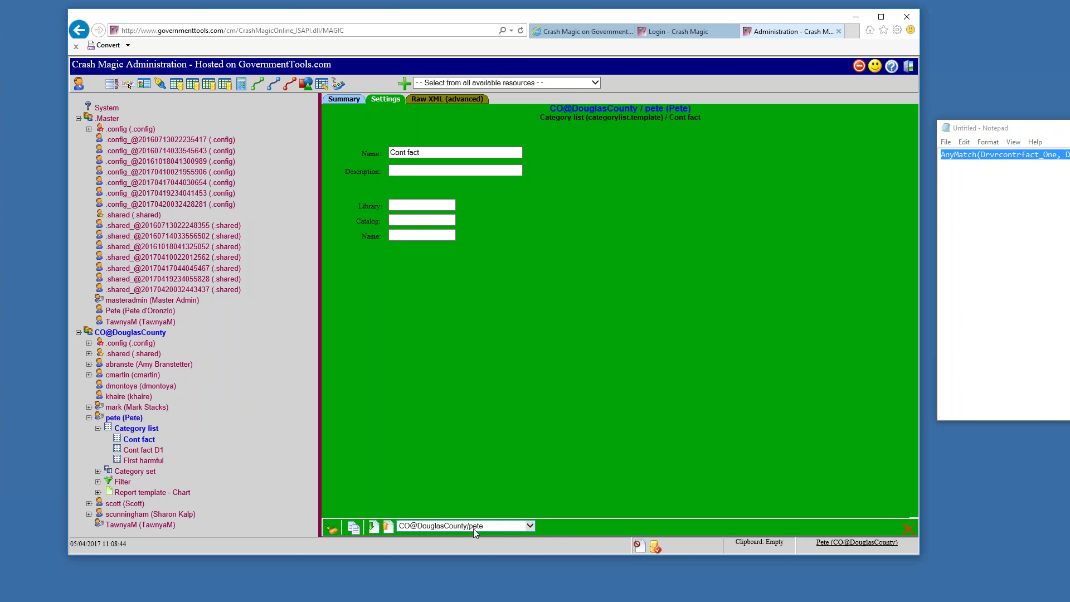
Move Cont fact to CO@DouglasCounty's .shared area and open the First harmful category list
left_click(533, 526)
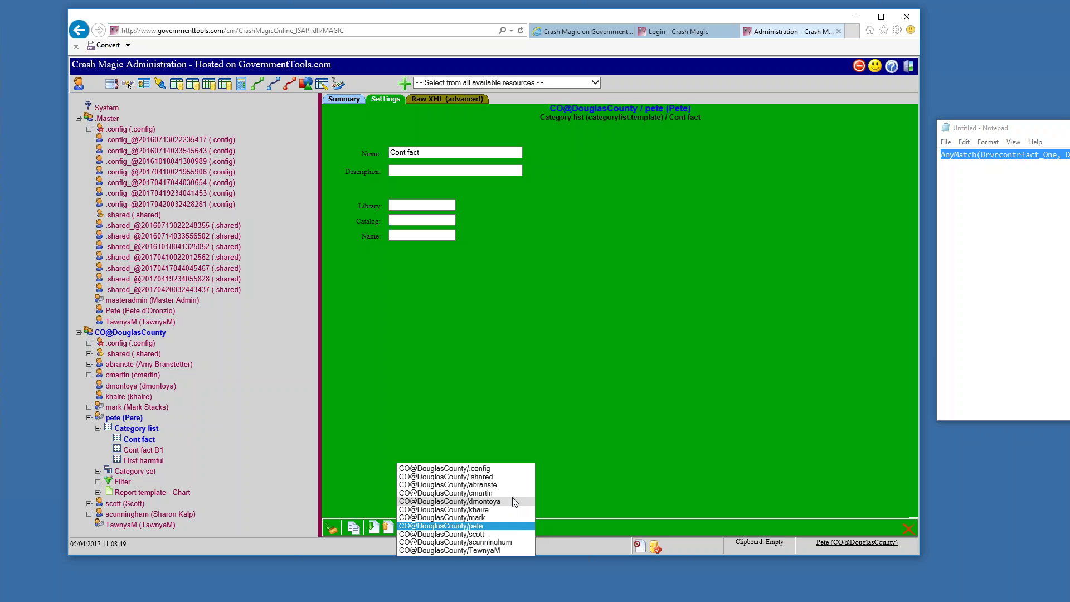
left_click(492, 478)
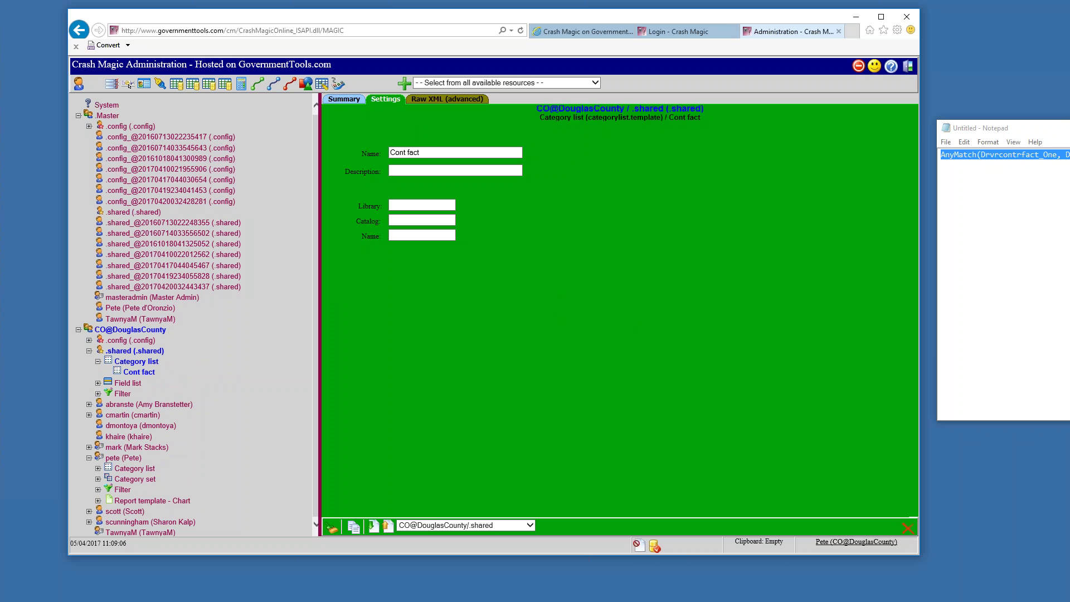
left_click(98, 468)
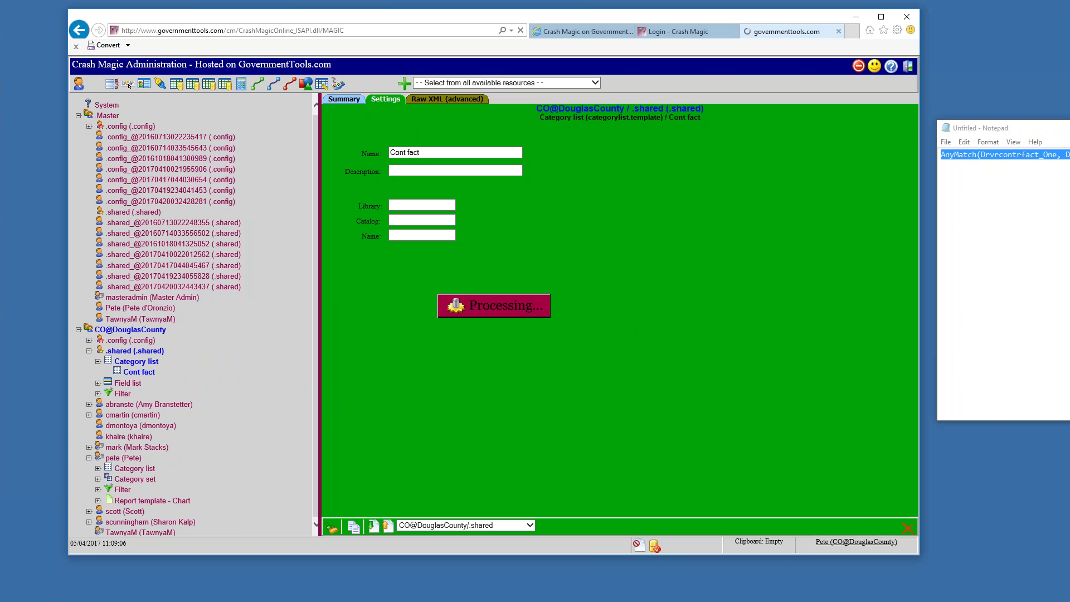
left_click(131, 470)
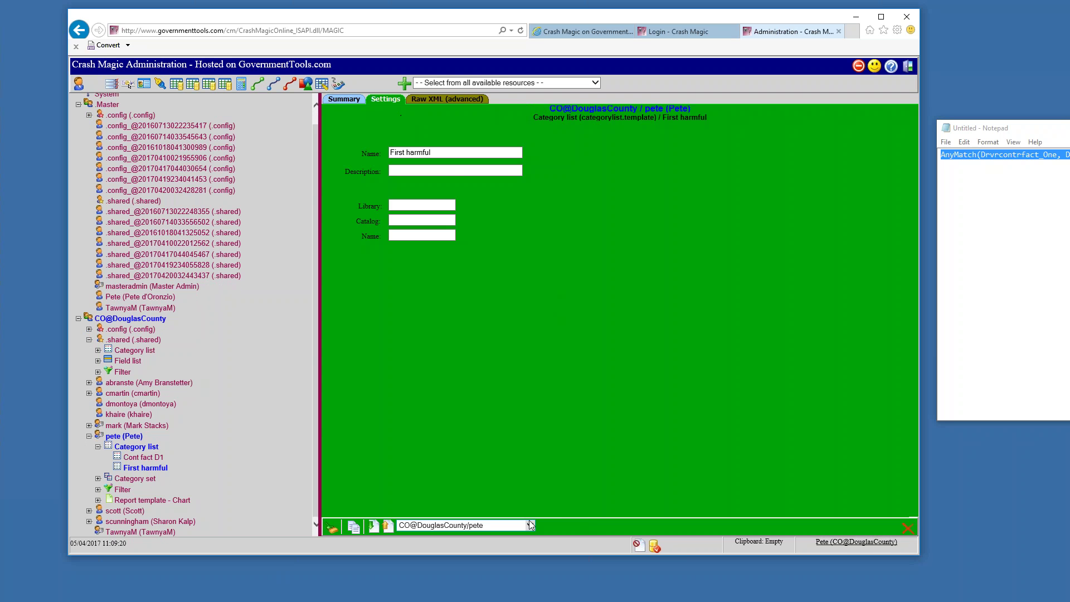
Move the First harmful list to the .shared area and expand your category sets
left_click(530, 523)
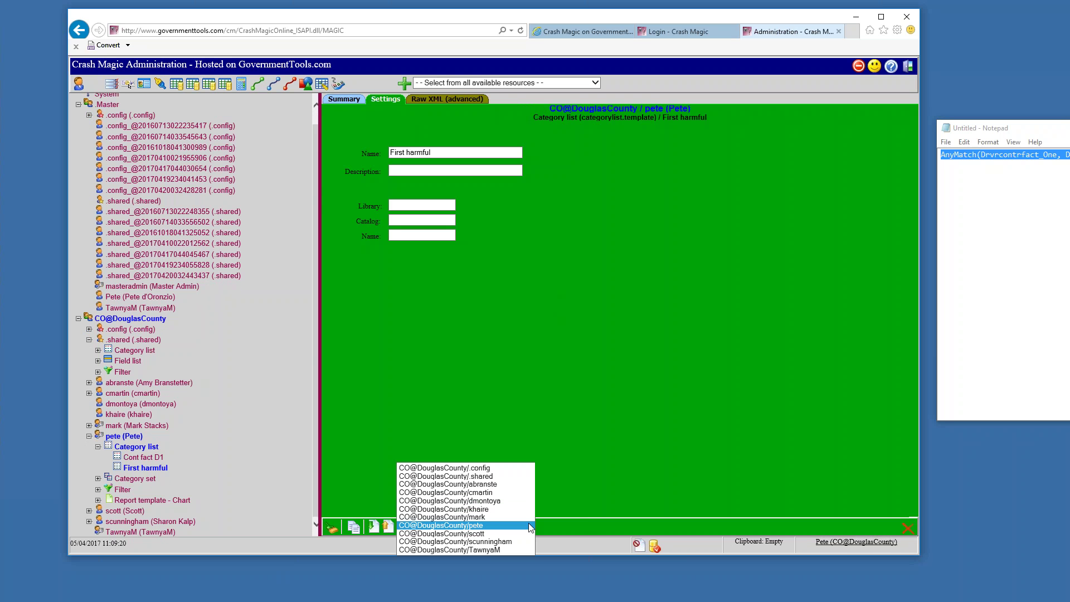
left_click(489, 477)
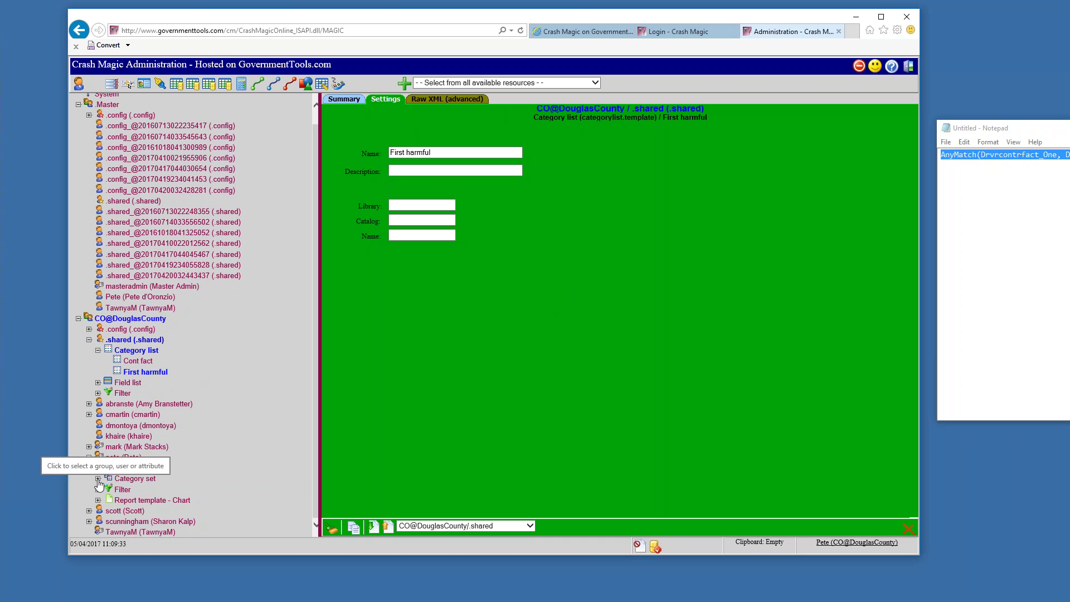
left_click(98, 479)
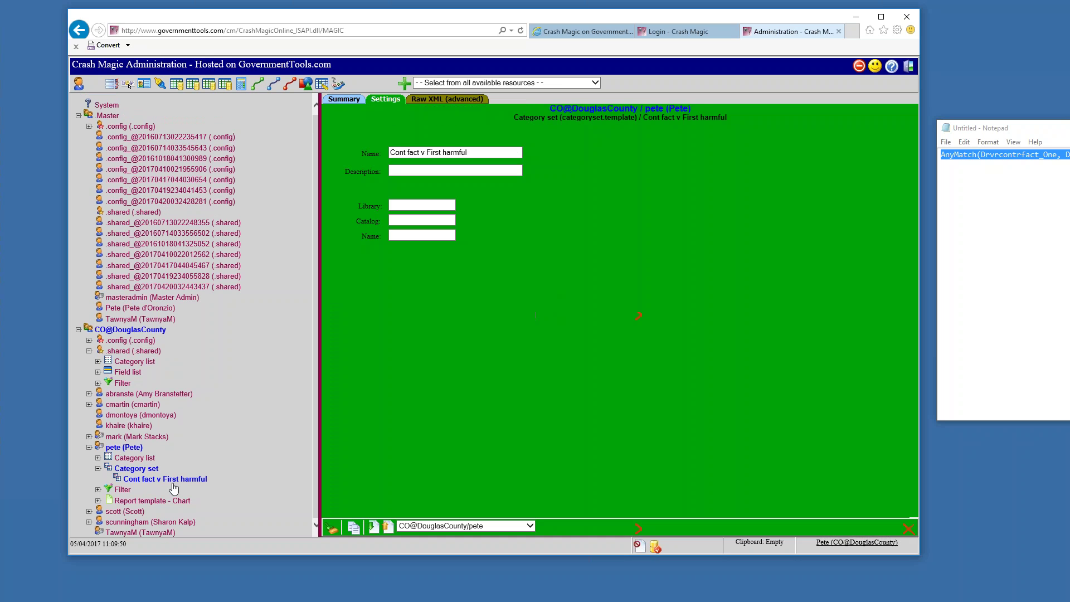
Store the Cont fact v First harmful set in .shared, then open the Cont fact D1 list
left_click(526, 527)
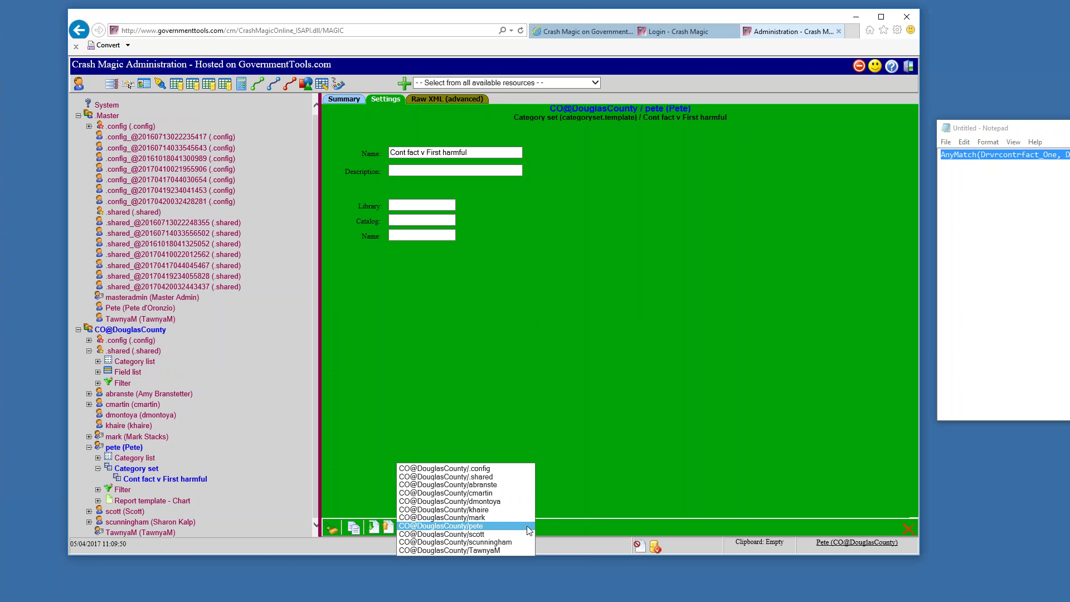
left_click(484, 478)
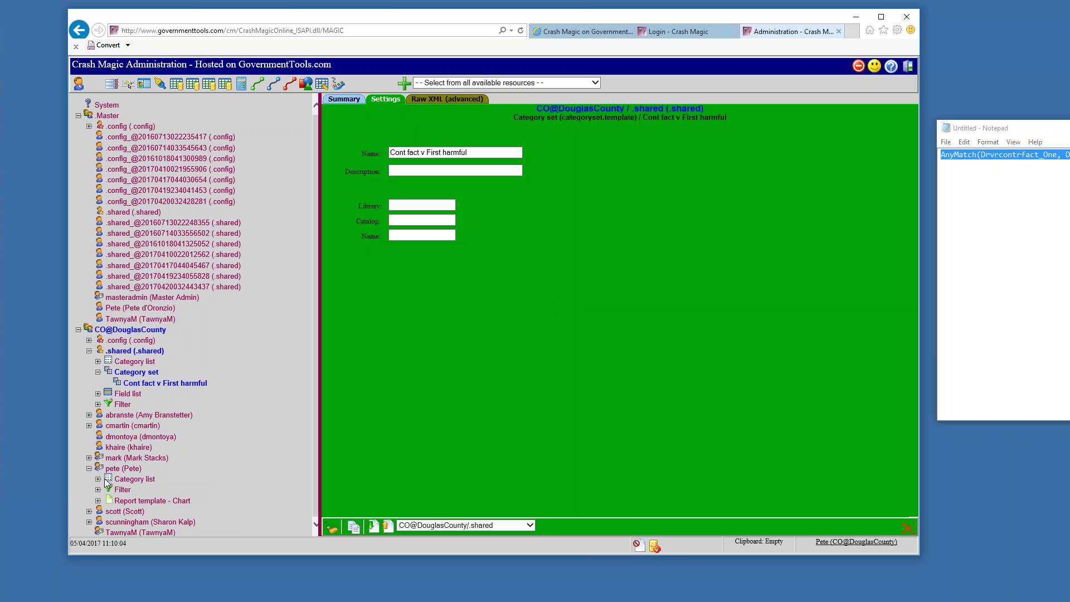
left_click(98, 479)
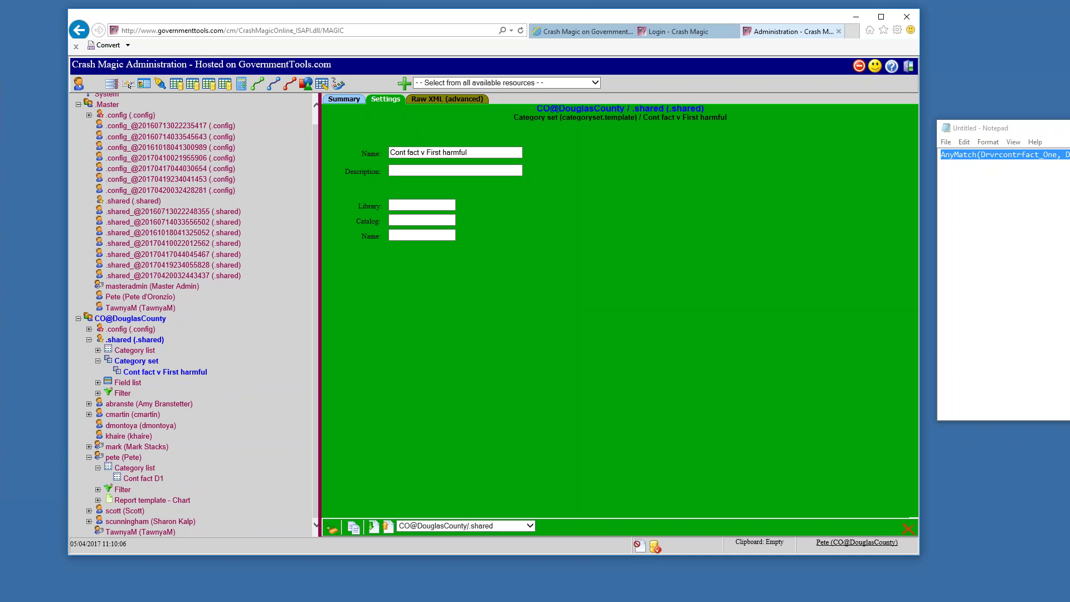
left_click(139, 480)
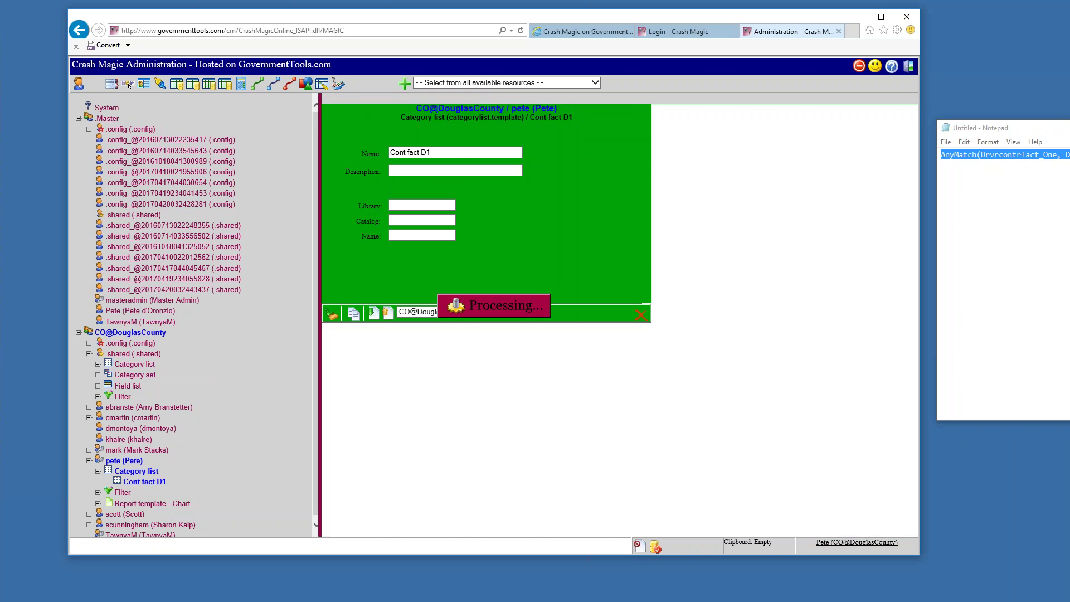
Move Cont fact D1 into CO@DouglasCounty's .shared lists and go back to the project page
left_click(530, 527)
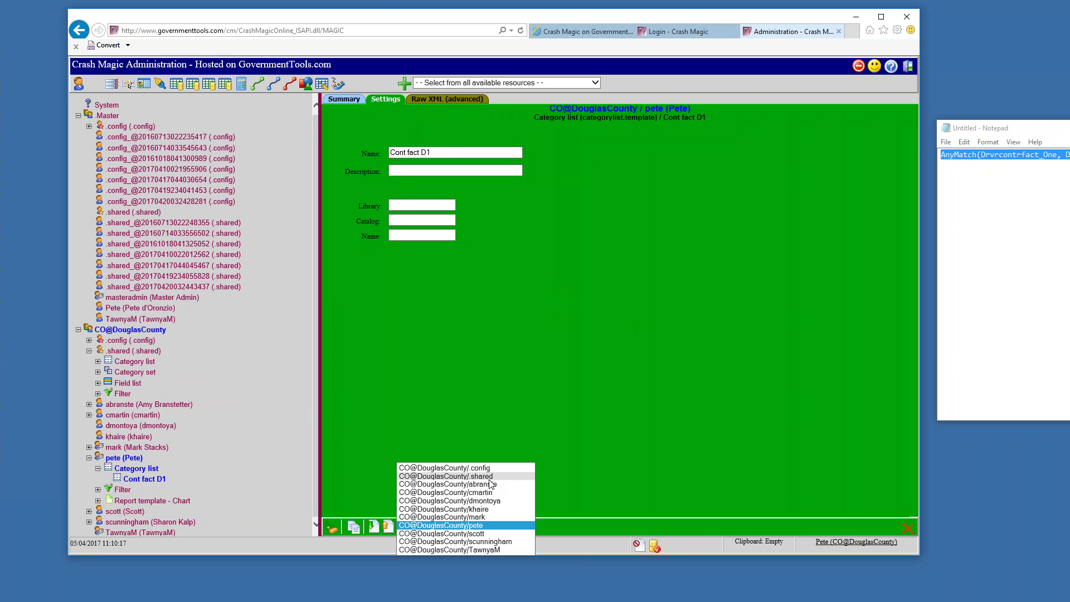
left_click(443, 477)
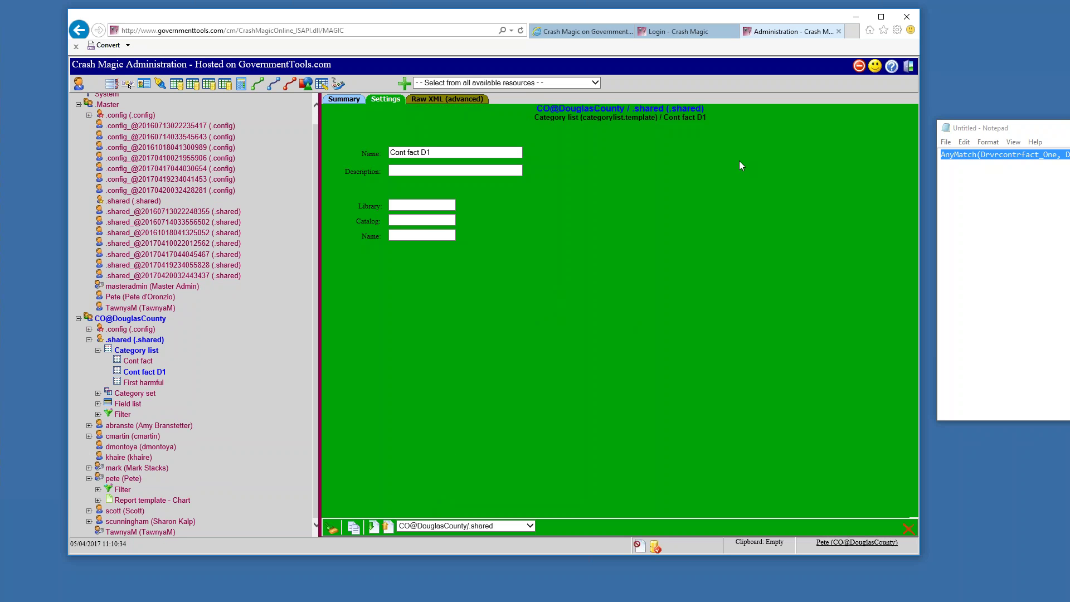
left_click(858, 66)
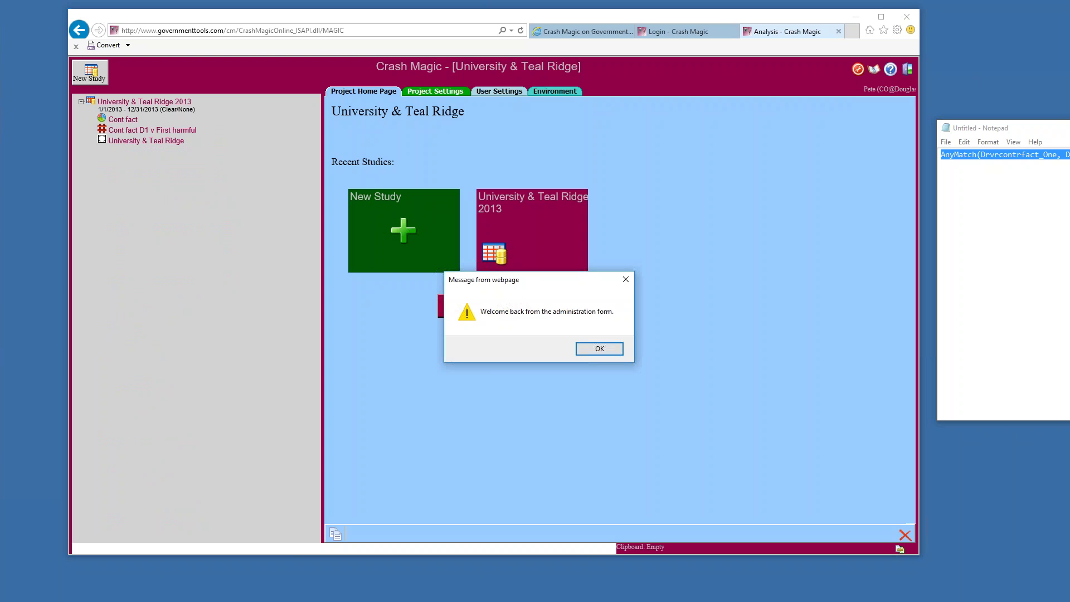
Dismiss the 'Welcome back' message and load the Cont fact study from the project tree
left_click(592, 352)
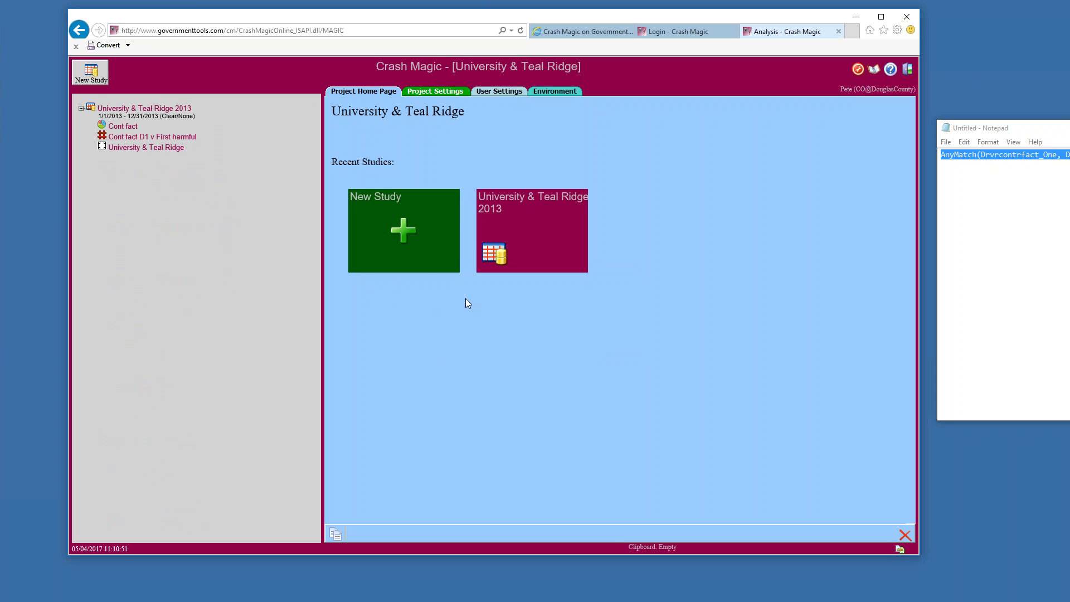
left_click(126, 126)
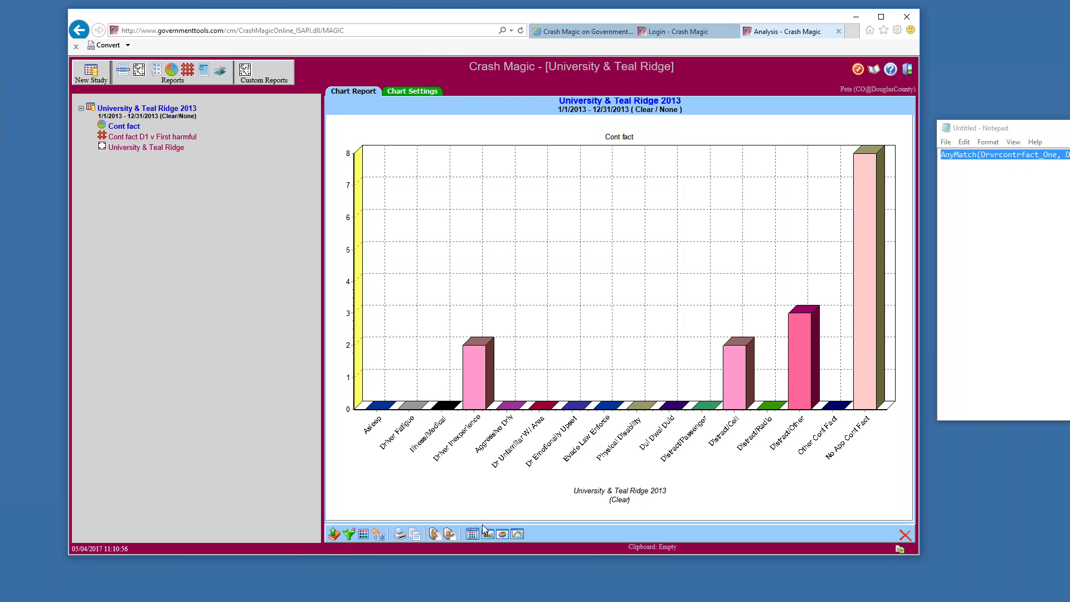
Review the category lists in a widened panel, cancel, and open the Cont fact D1 v First harmful cross-tab
left_click(472, 535)
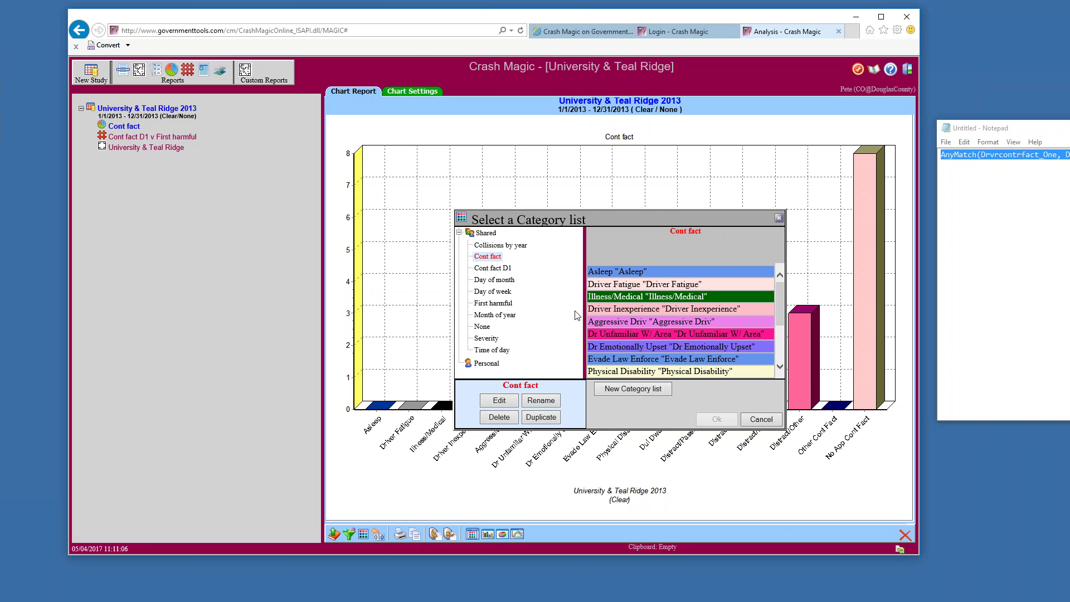
mouse_move(584, 301)
left_mouse_down()
mouse_move(557, 301)
mouse_move(569, 303)
left_mouse_up()
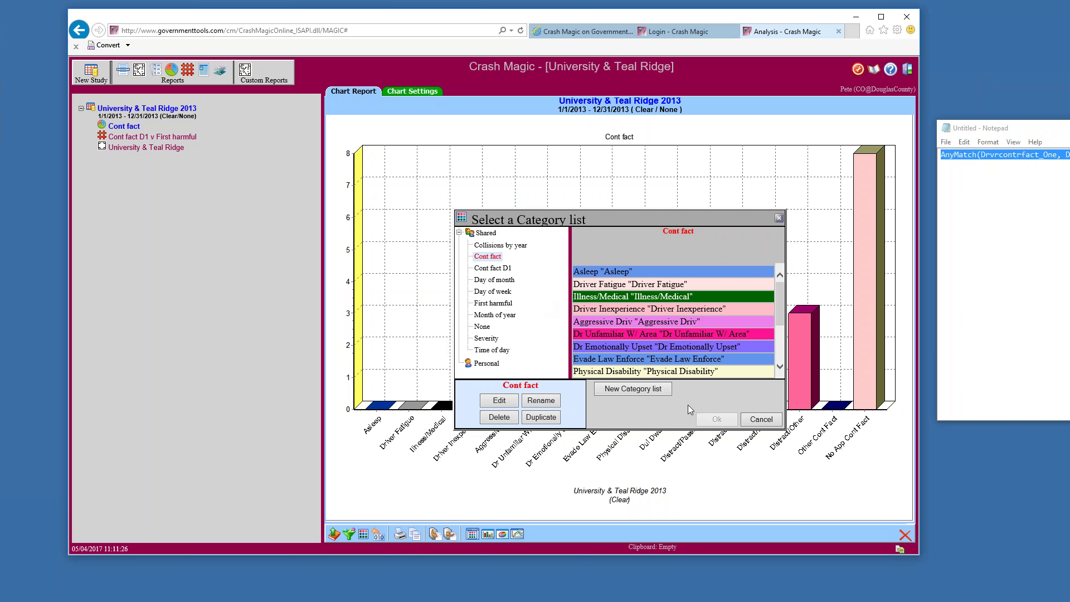
left_click(754, 422)
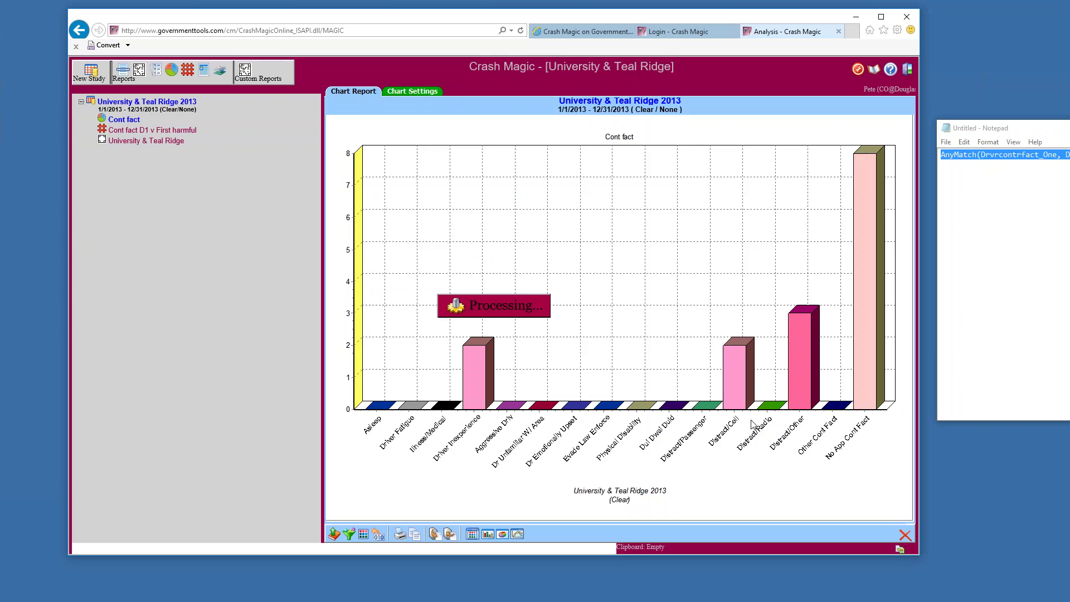
left_click(153, 139)
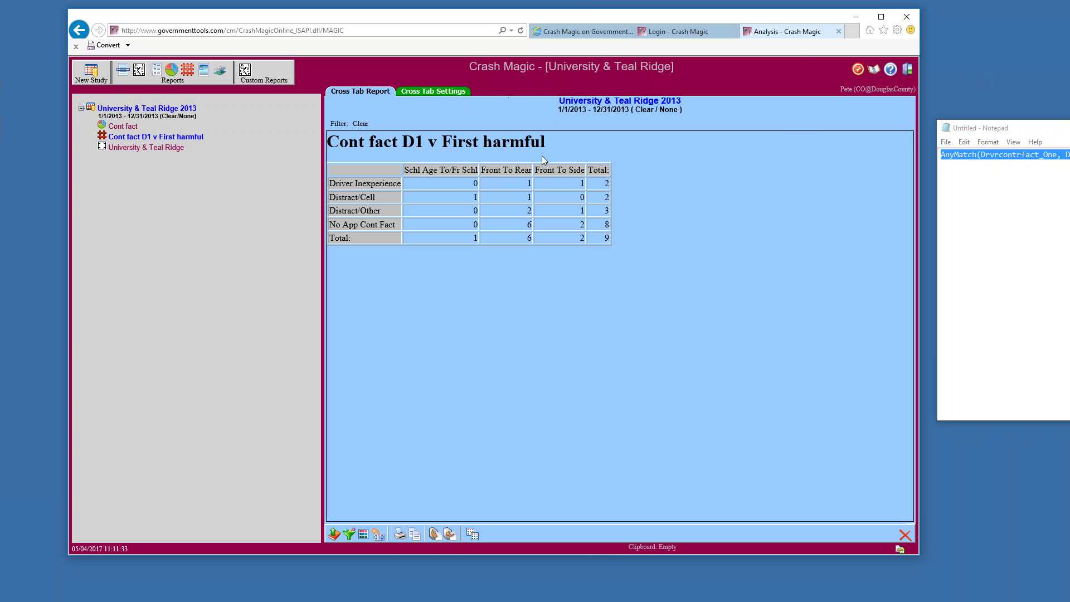
In Cross Tab Settings, shorten the name to 'Cont fact v First harmful' and bring up the category set chooser
left_click(440, 92)
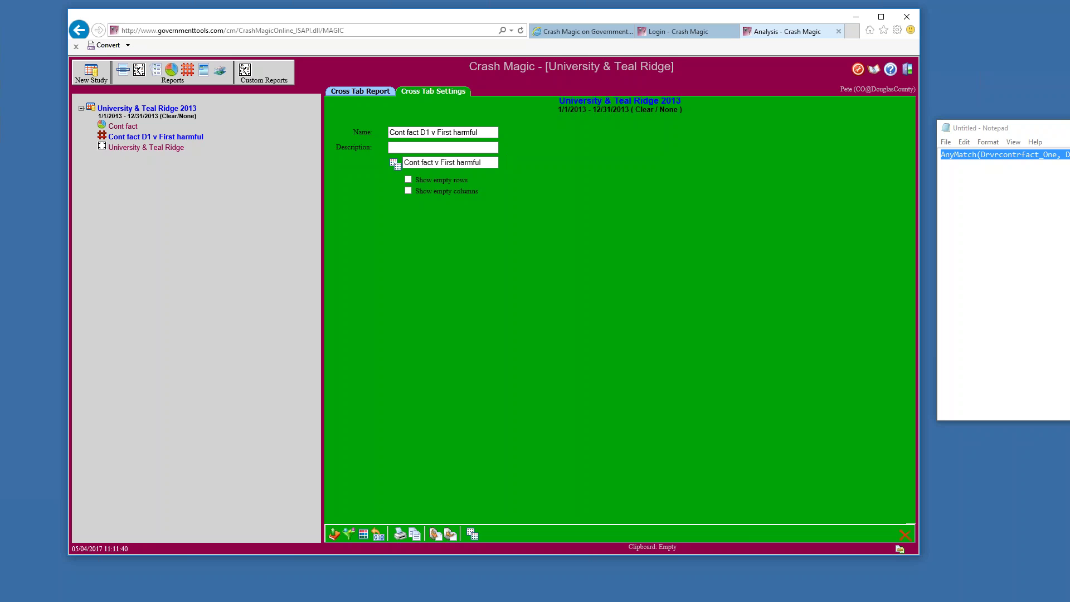
left_click(431, 132)
key("BackSpace")
key("BackSpace")
key("BackSpace")
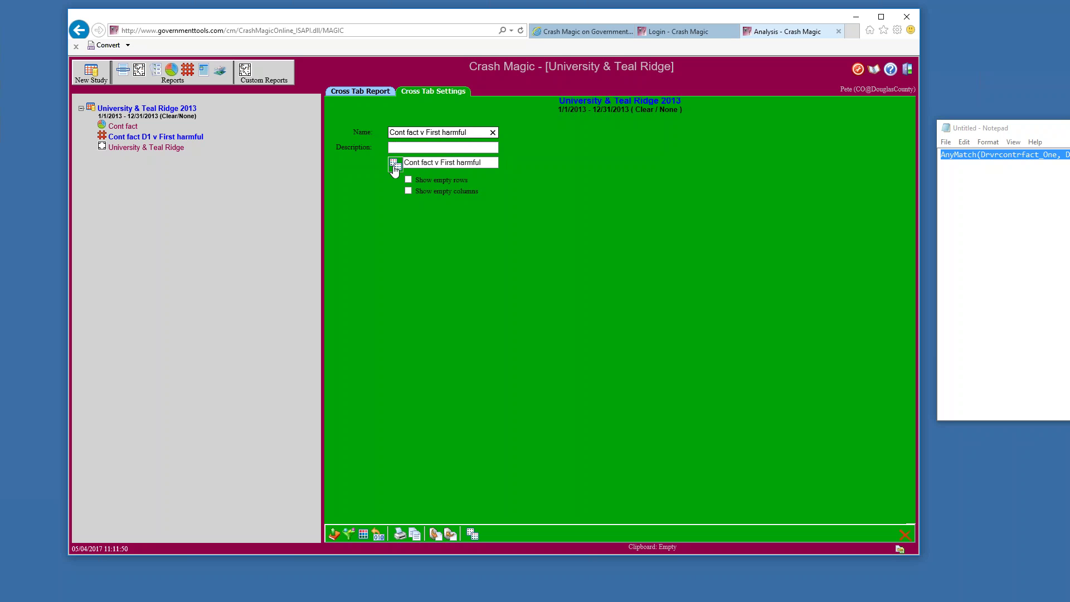
left_click(394, 166)
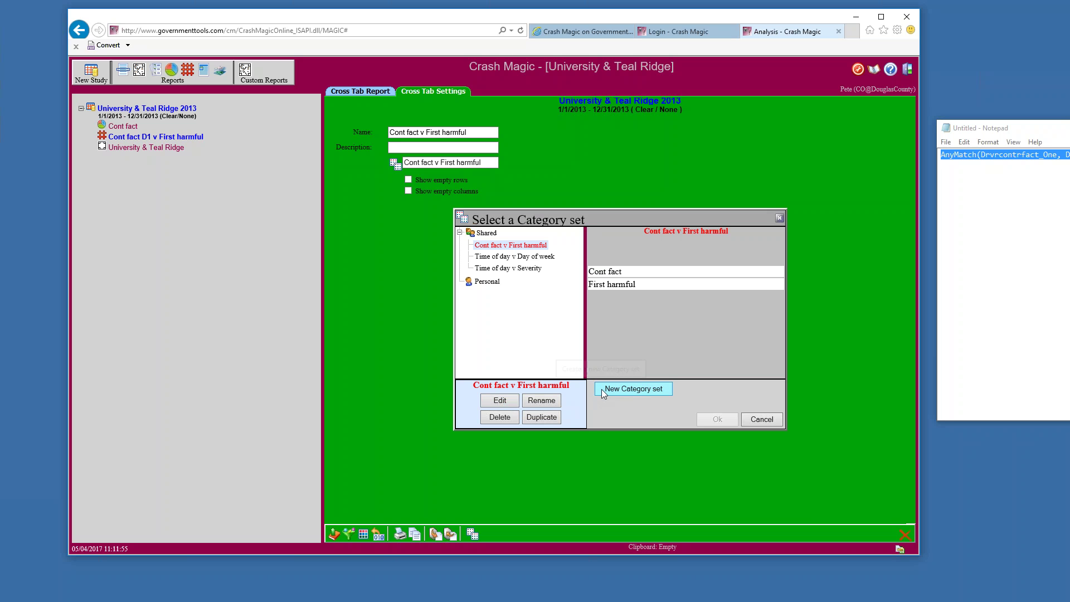
Duplicate the category set, switch its row categories to Cont fact D1, and save it
left_click(540, 417)
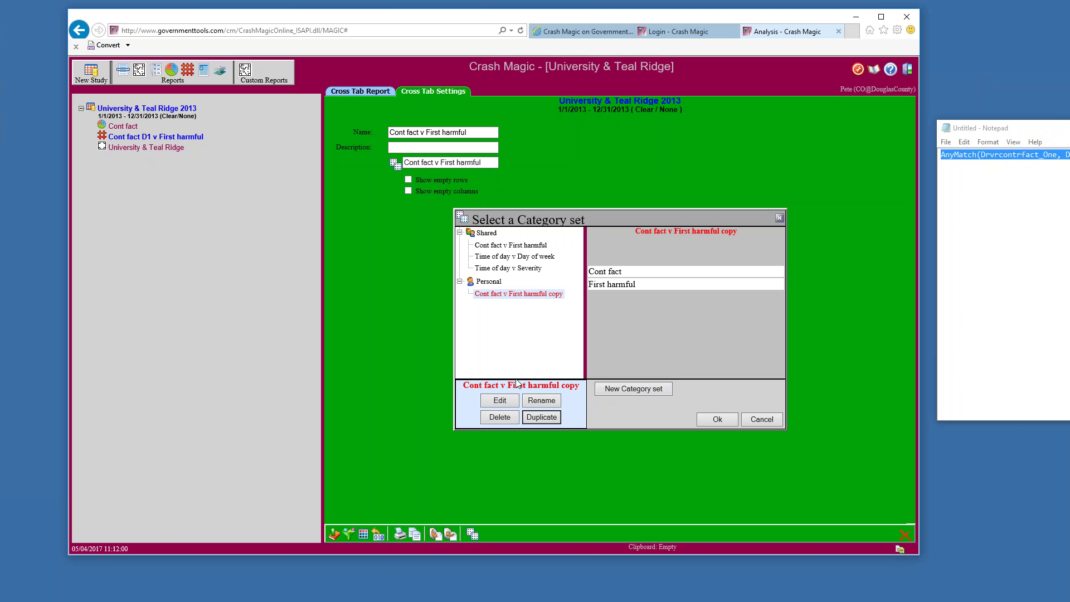
left_click(500, 401)
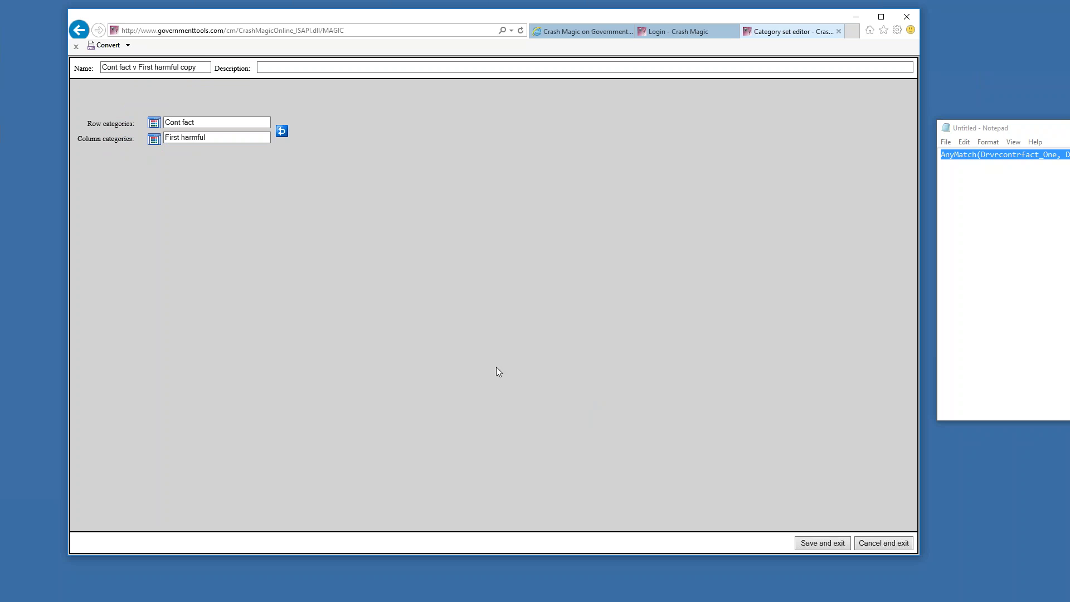
left_click(154, 123)
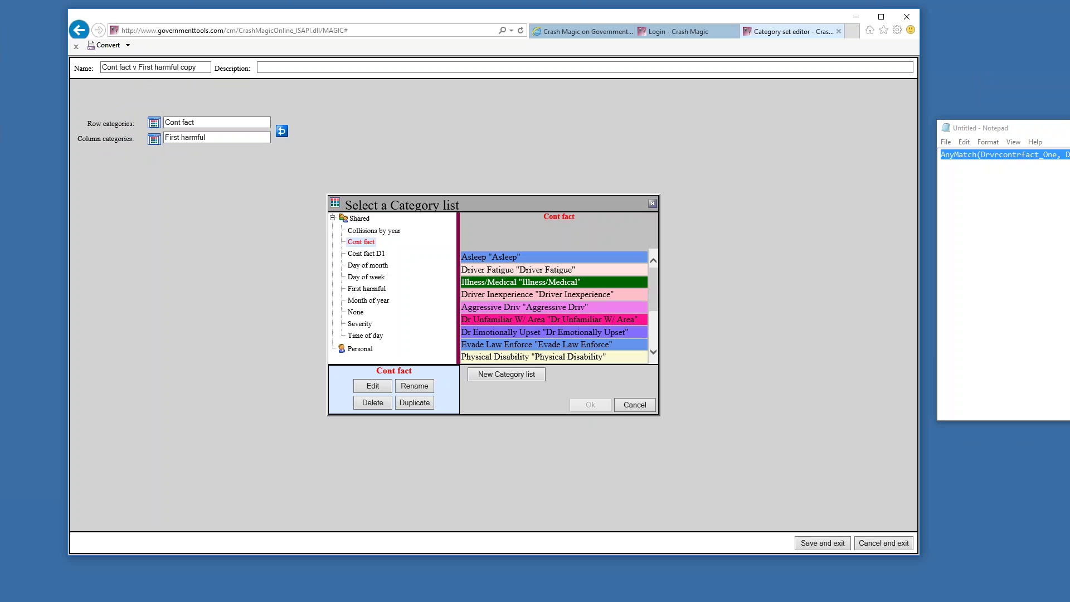
left_click(351, 253)
left_click(597, 406)
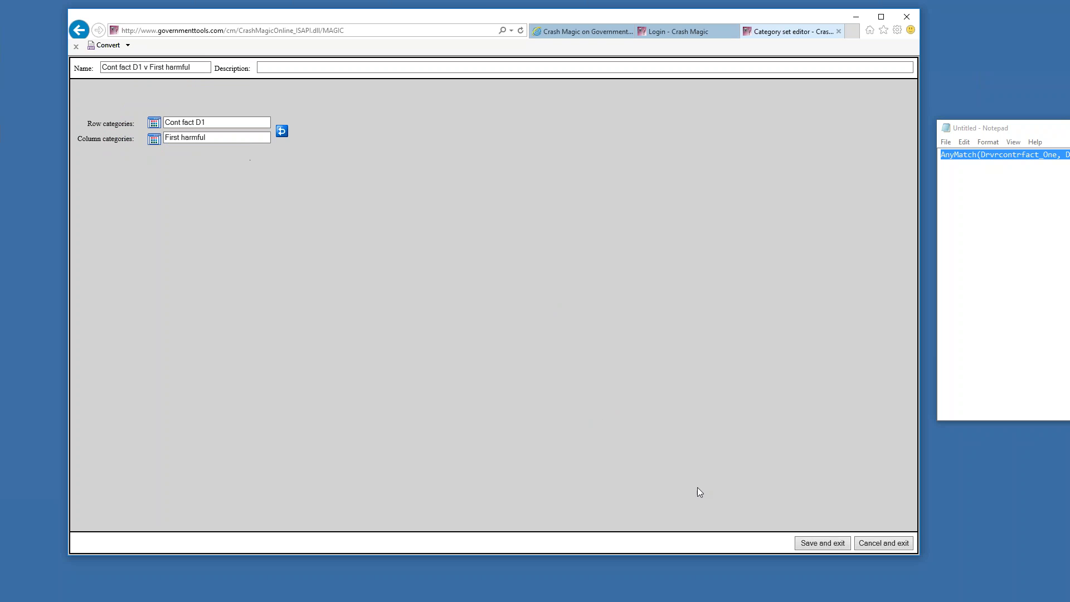
left_click(823, 546)
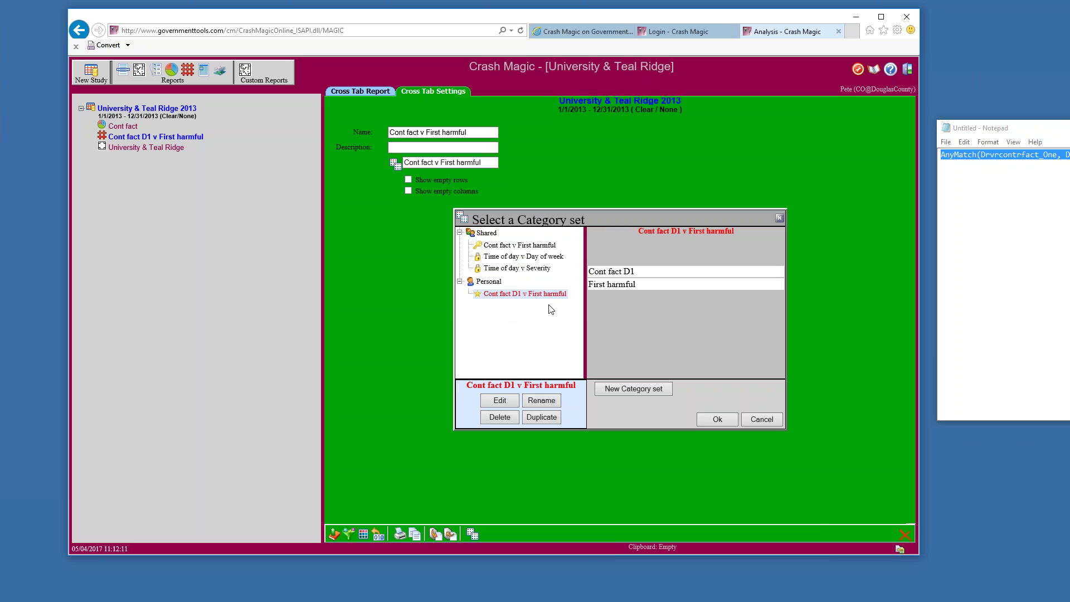
Apply the Cont fact D1 v First harmful set, put 'D1' back into the name, and view the report
left_click(704, 422)
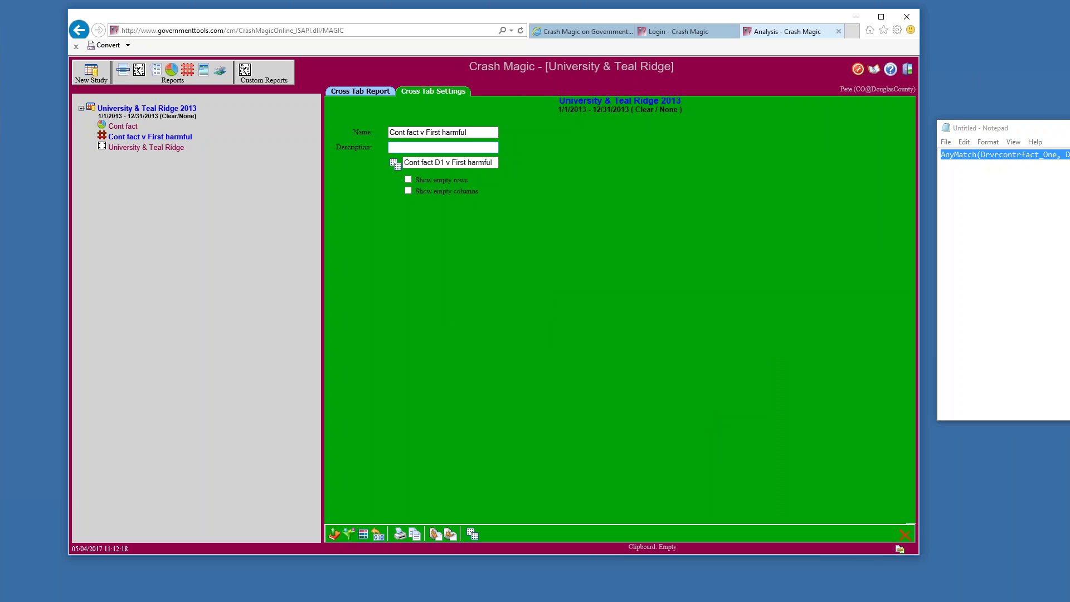
left_click(420, 132)
type("D1")
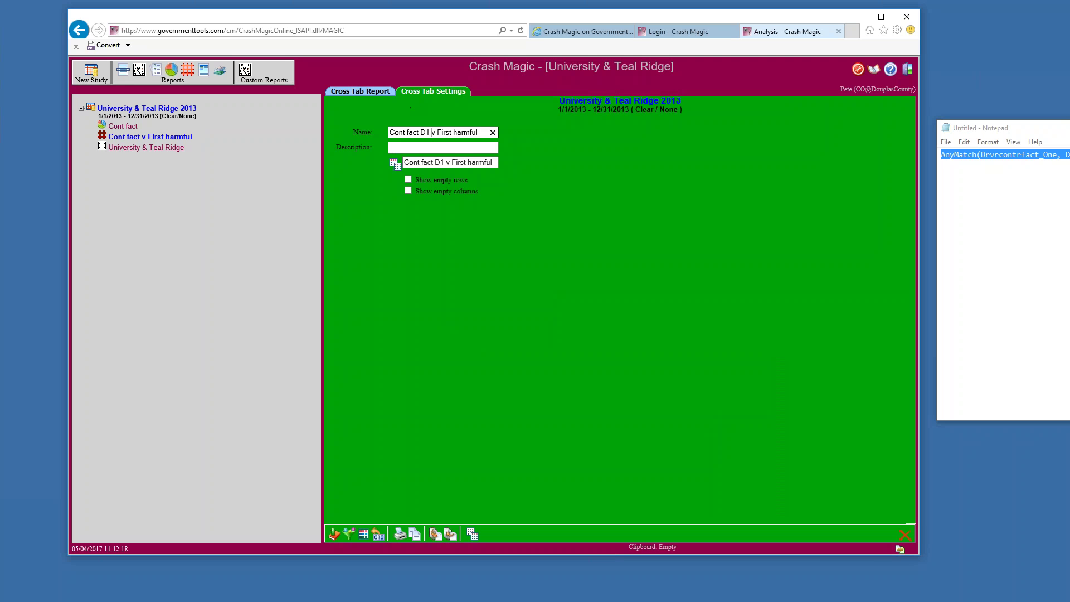
left_click(388, 92)
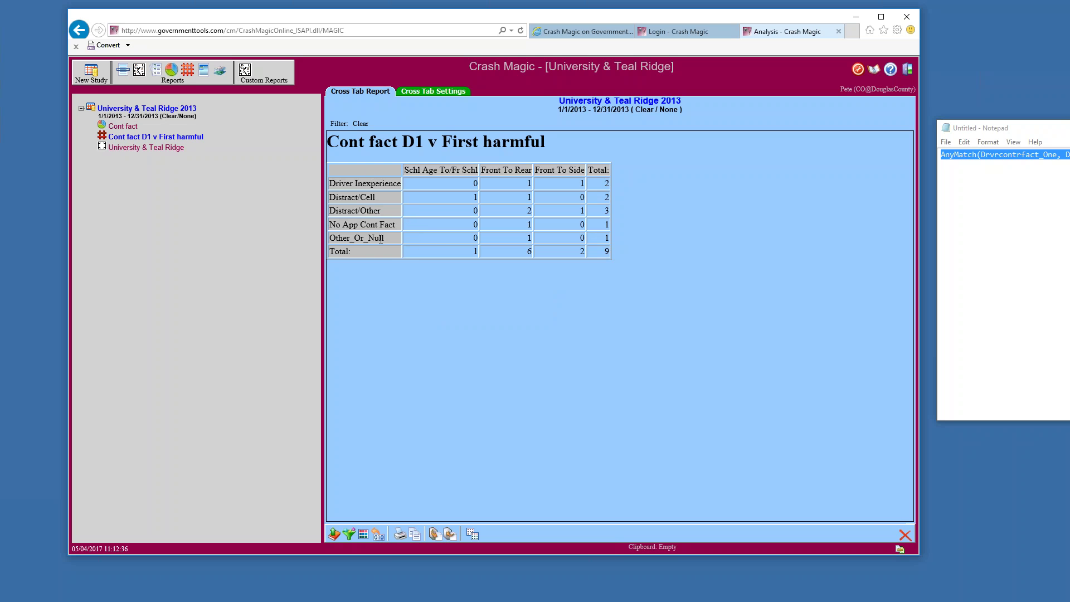
Select the No App Cont Fact and Other_Or_Null rows, then open the category set choices
left_click_drag(330, 224, 382, 238)
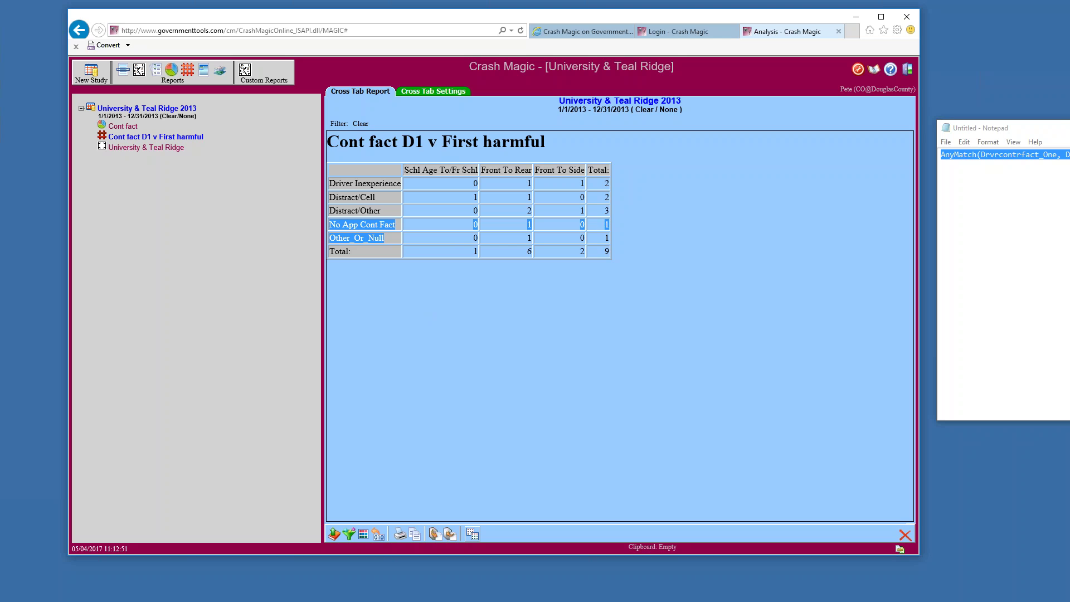
left_click(472, 534)
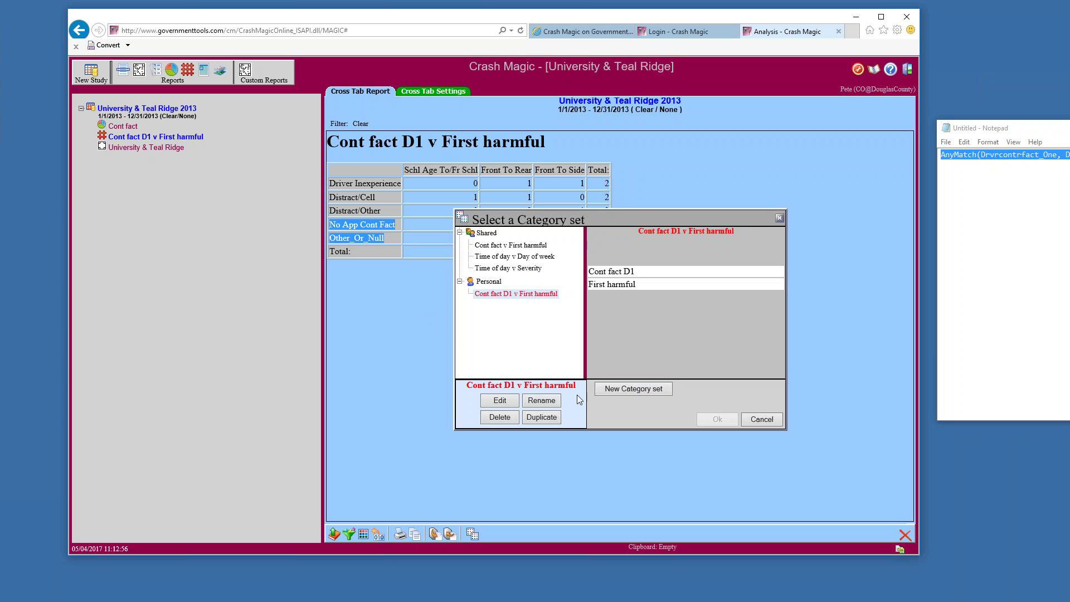
Edit the Cont fact D1 v First harmful set, cancel out, reopen it, and show the row category lists
left_click(509, 401)
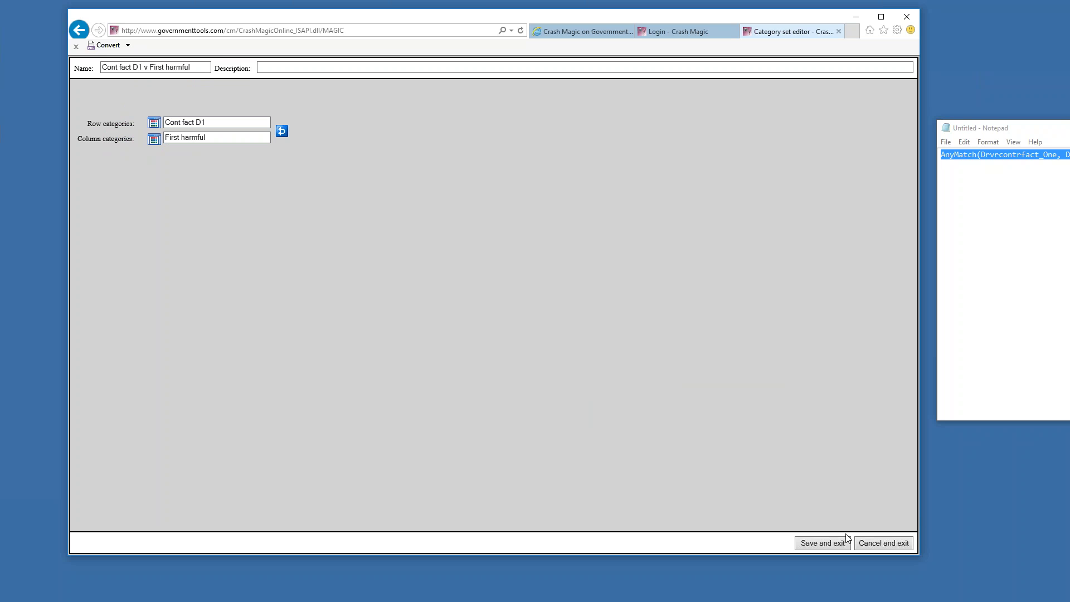
left_click(871, 544)
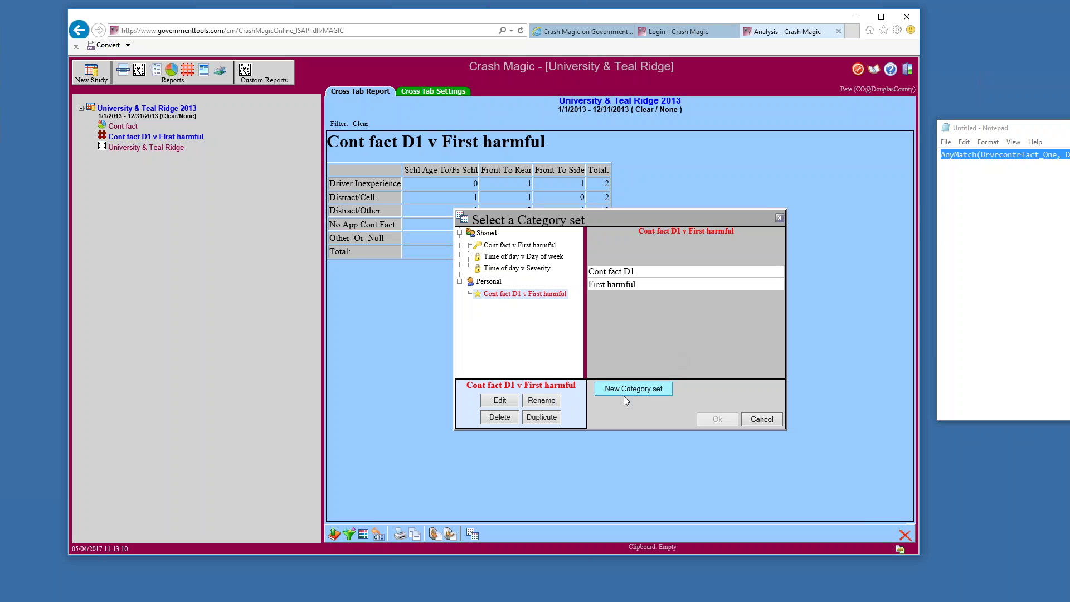
left_click(500, 400)
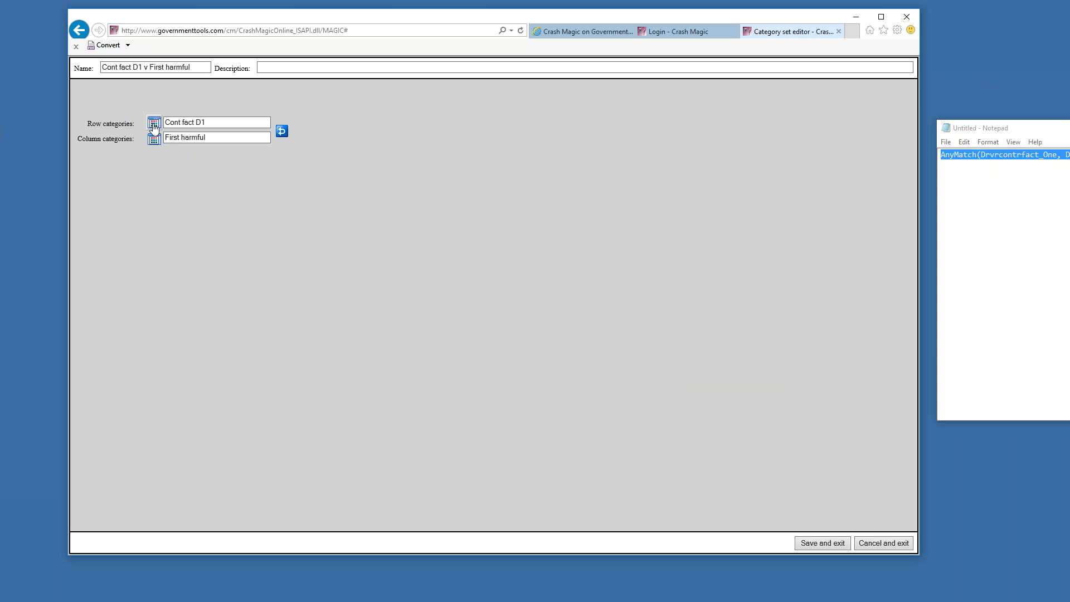
left_click(154, 125)
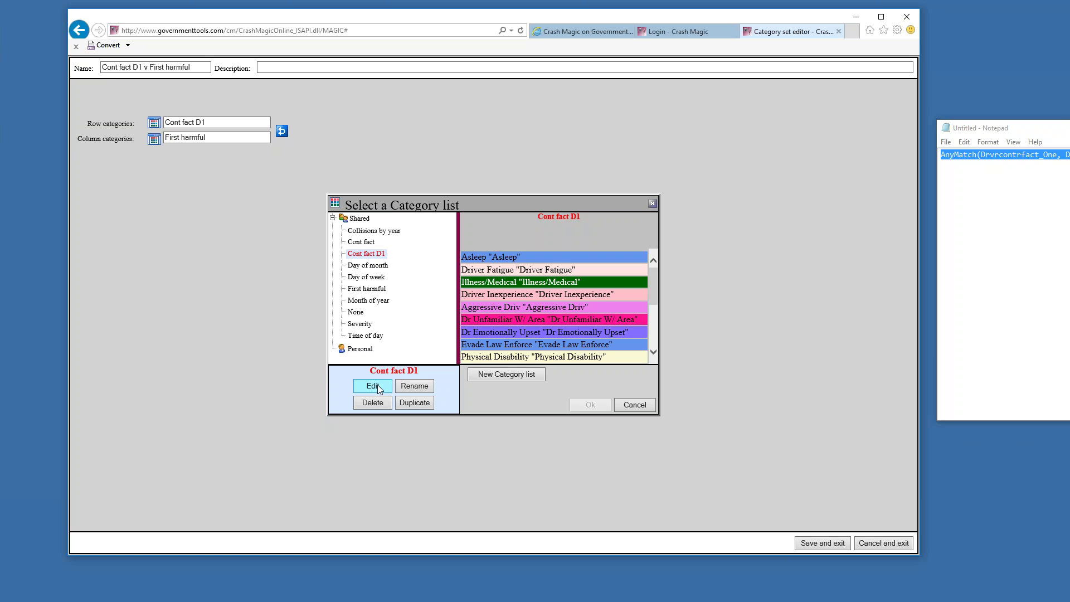
Duplicate the Cont fact D1 list and rename the copy from 'Cont fact D1 copy' to 'Cont fact D1'
left_click(412, 404)
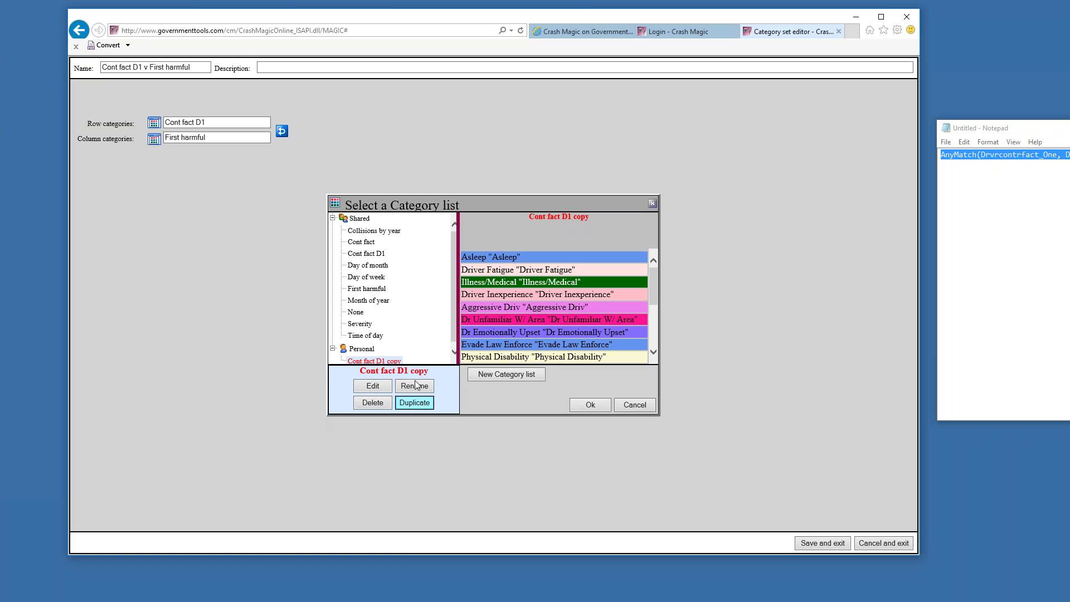
scroll(453, 328, "down", 1)
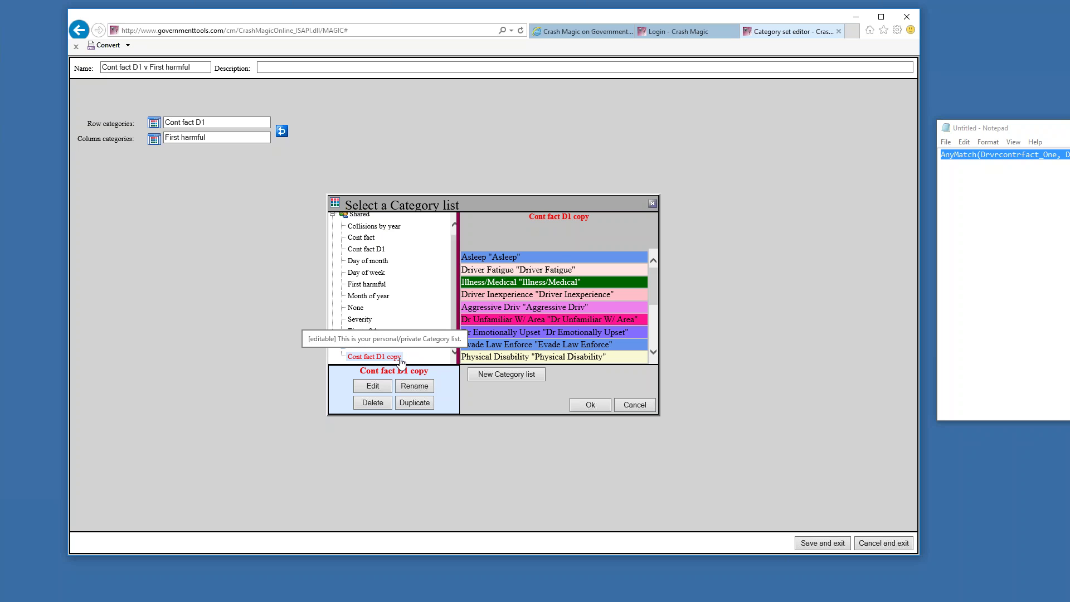
left_click(412, 386)
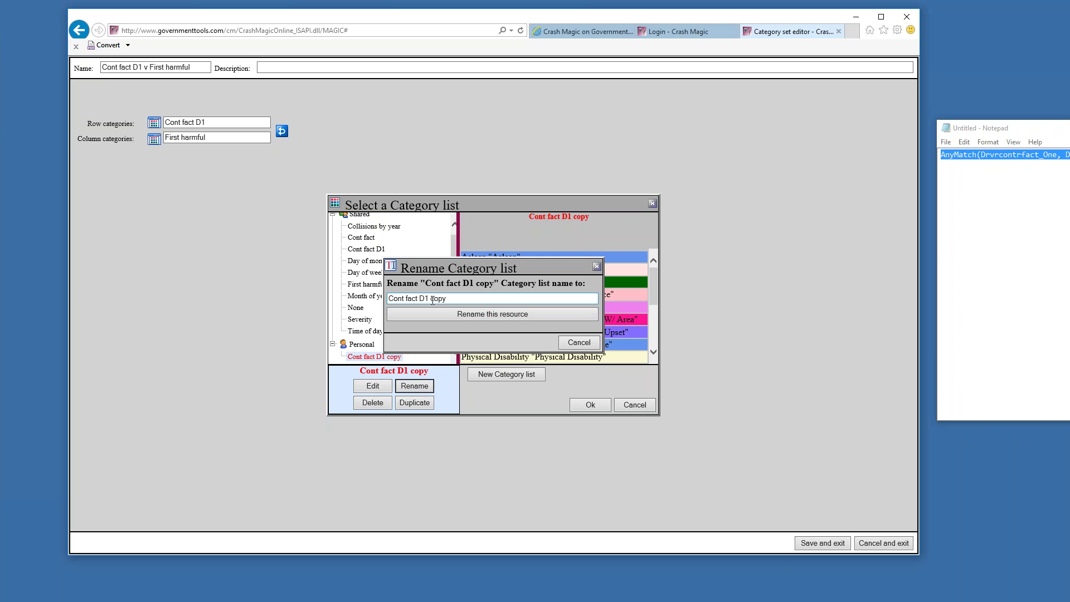
left_click(430, 299)
double_click(437, 299)
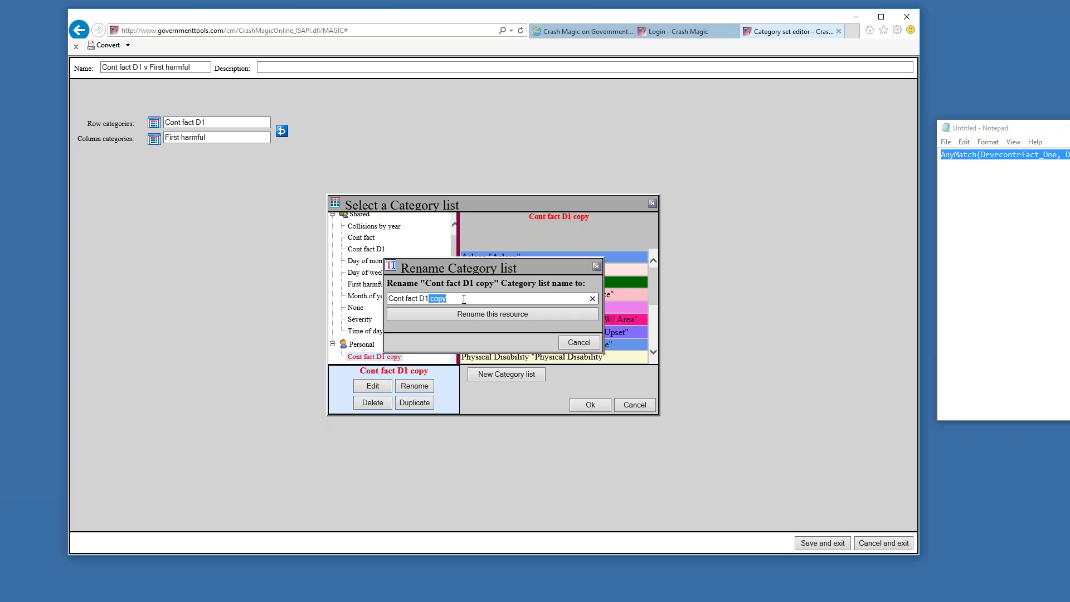
key("BackSpace")
left_click(485, 313)
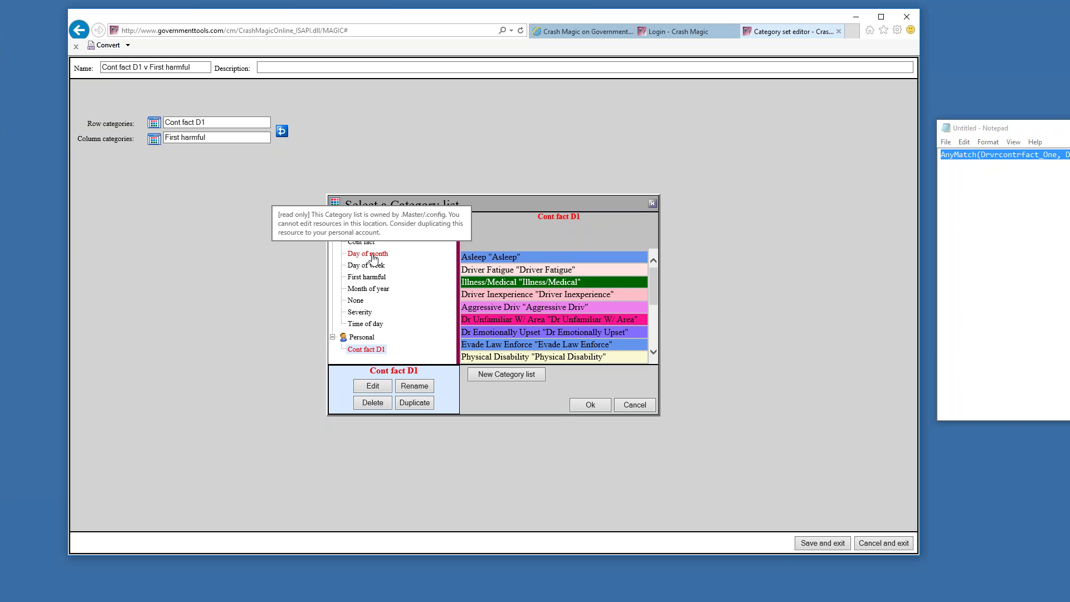
Edit the personal Cont fact D1 list, inspect the Evade Law Enforce and Other Cont Fact bins, and leave discarding changes
left_click(383, 390)
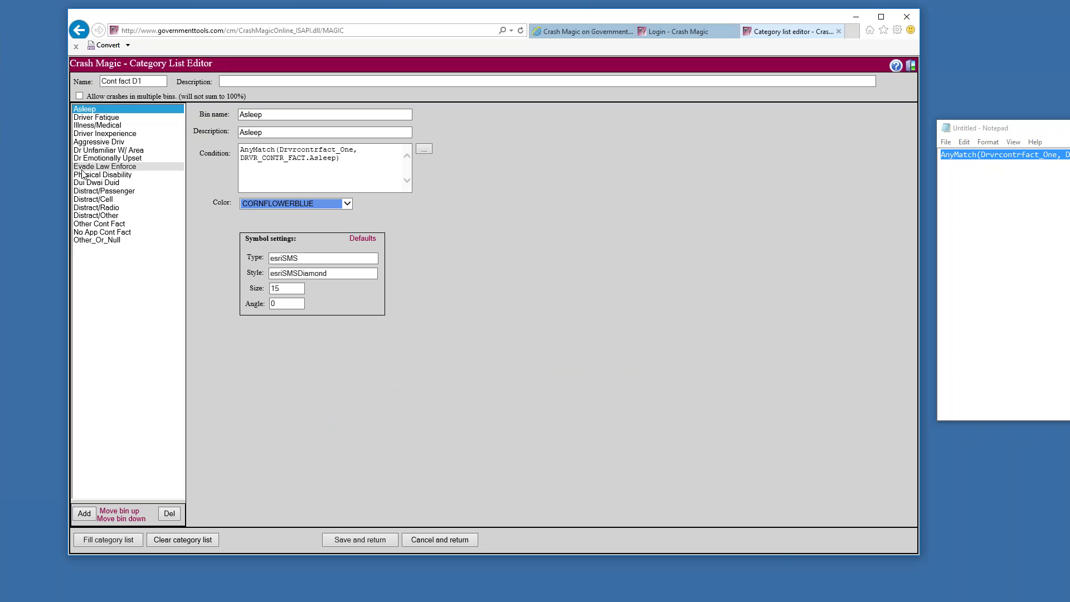
left_click(82, 168)
left_click(146, 224)
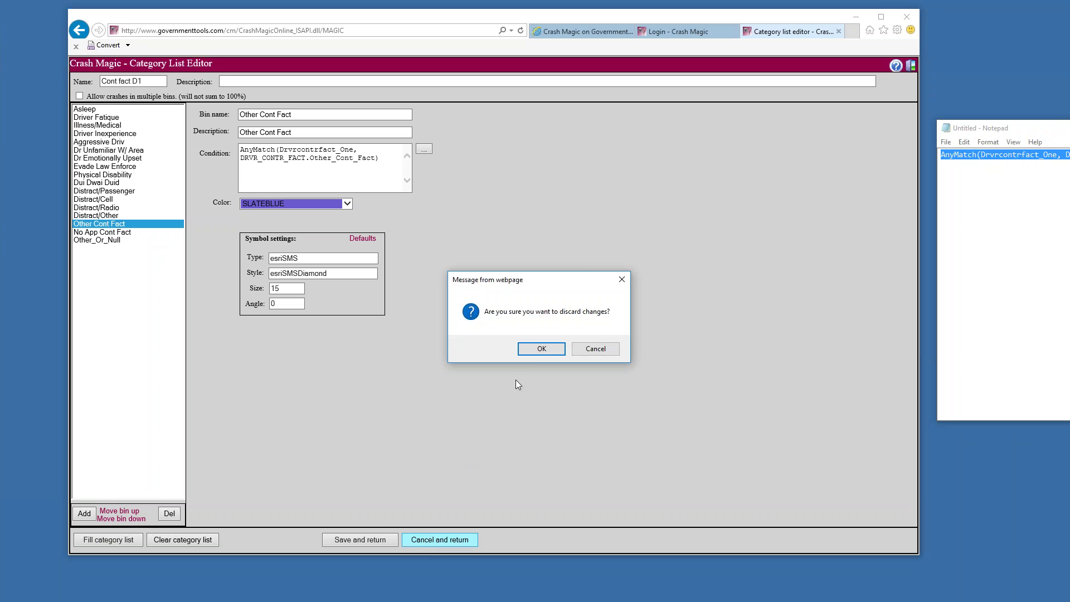
left_click(536, 350)
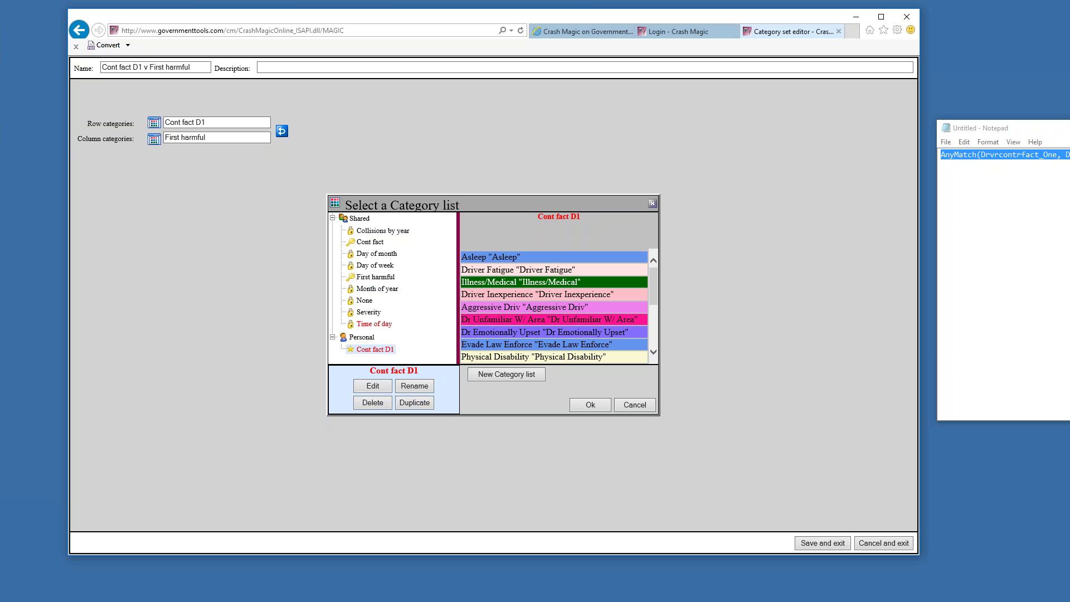
Delete the personal Cont fact D1 list, confirming the deletion, and close the list chooser
left_click(373, 403)
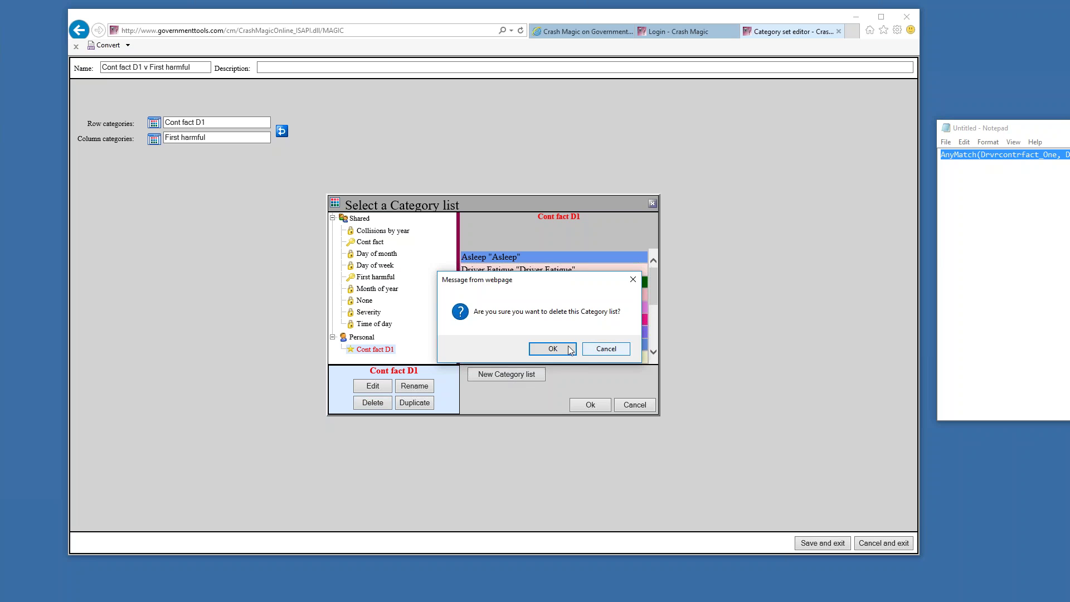
left_click(553, 350)
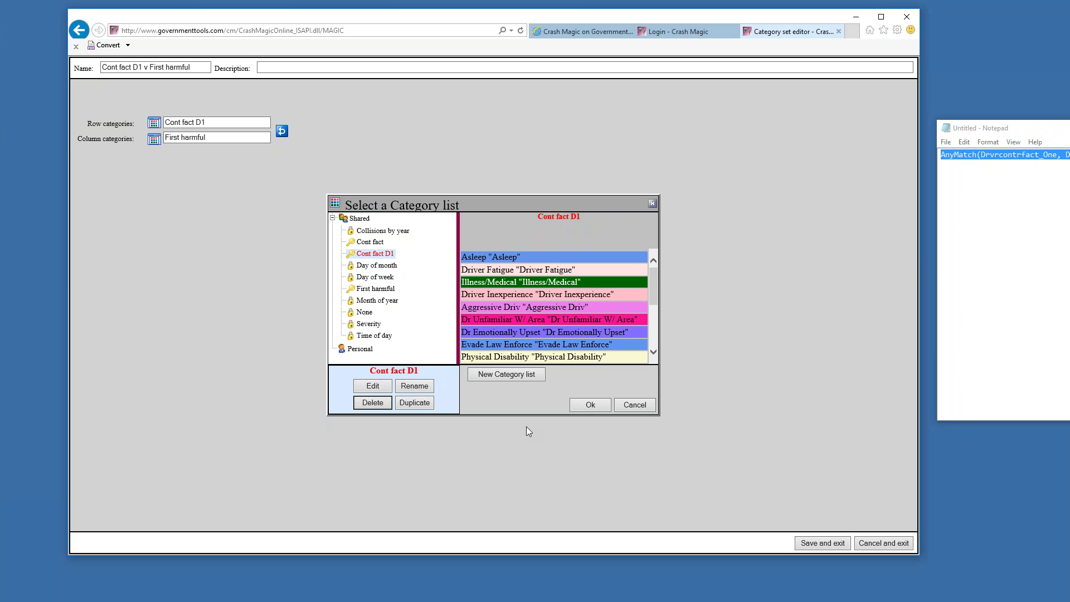
left_click(582, 407)
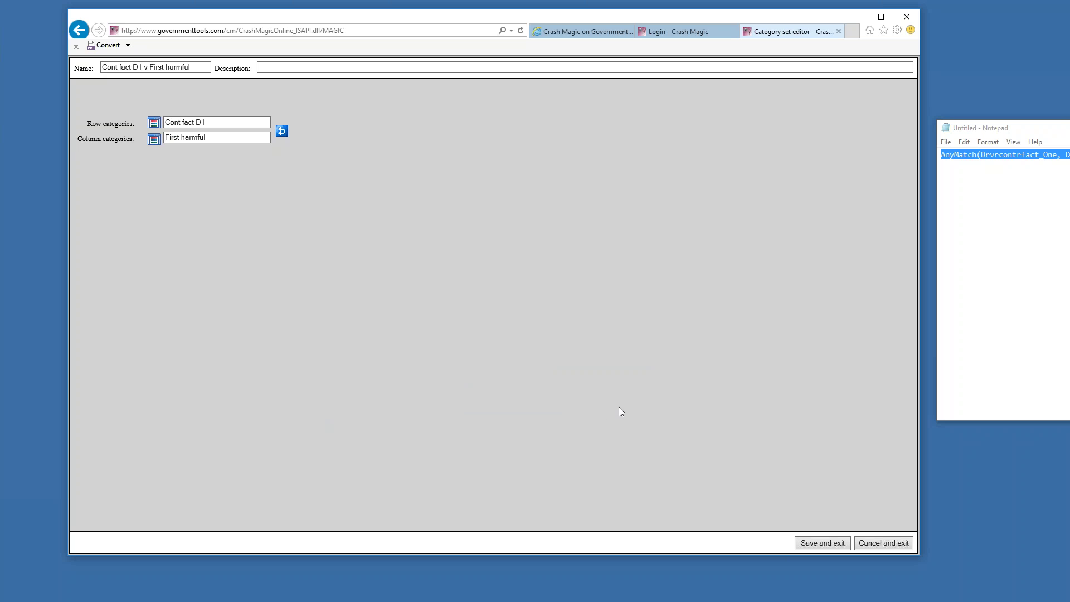
Save the Cont fact D1 v First harmful set, return from the error page, then reopen and cancel the editor
left_click(813, 544)
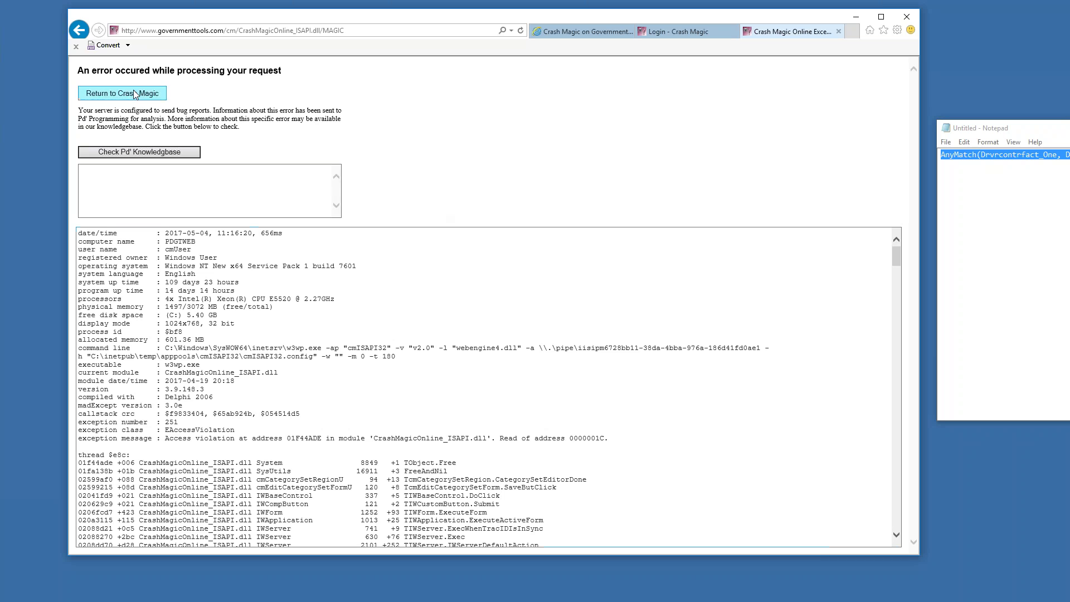
left_click(135, 93)
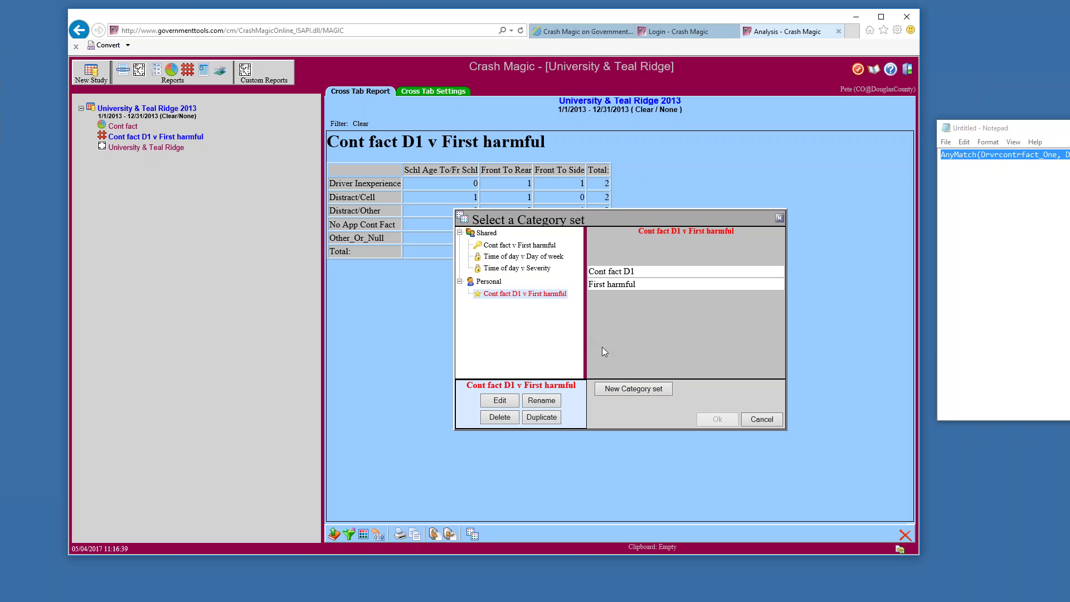
left_click(513, 403)
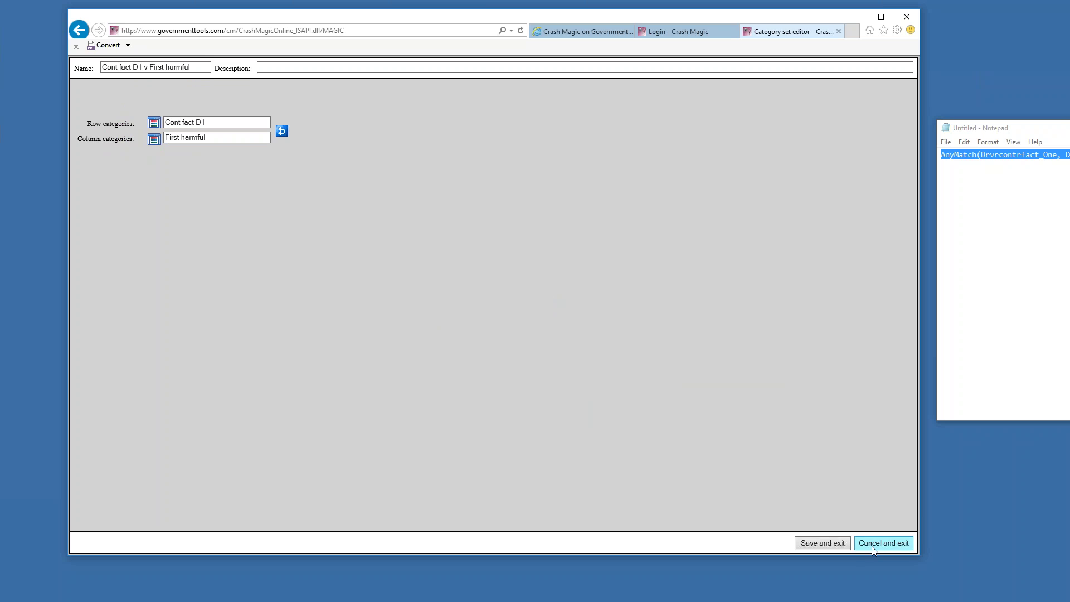
left_click(873, 547)
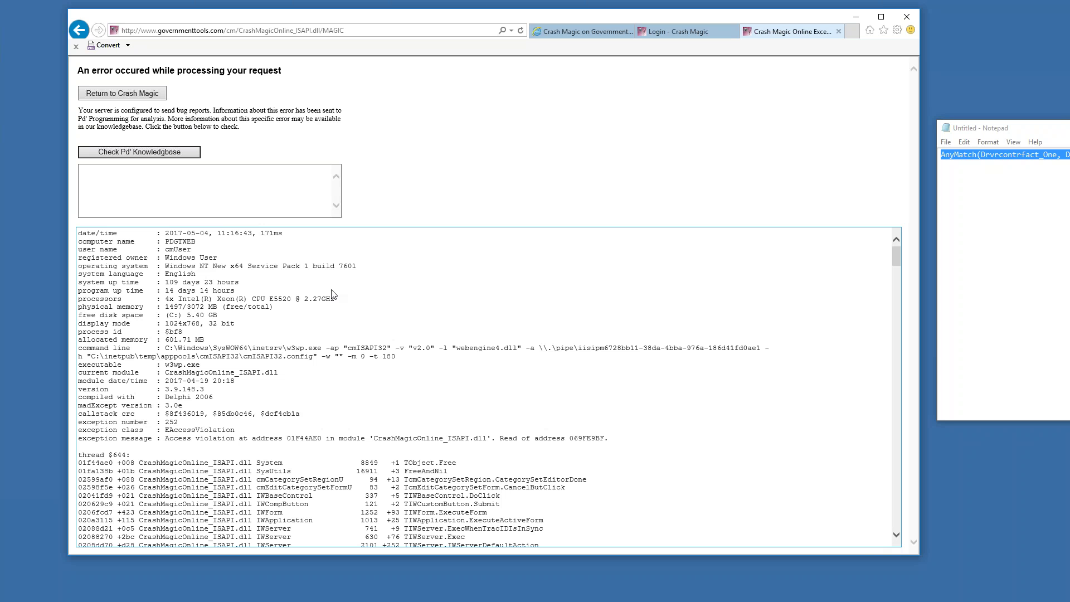
Return to Crash Magic from the access-violation error page
left_click(136, 95)
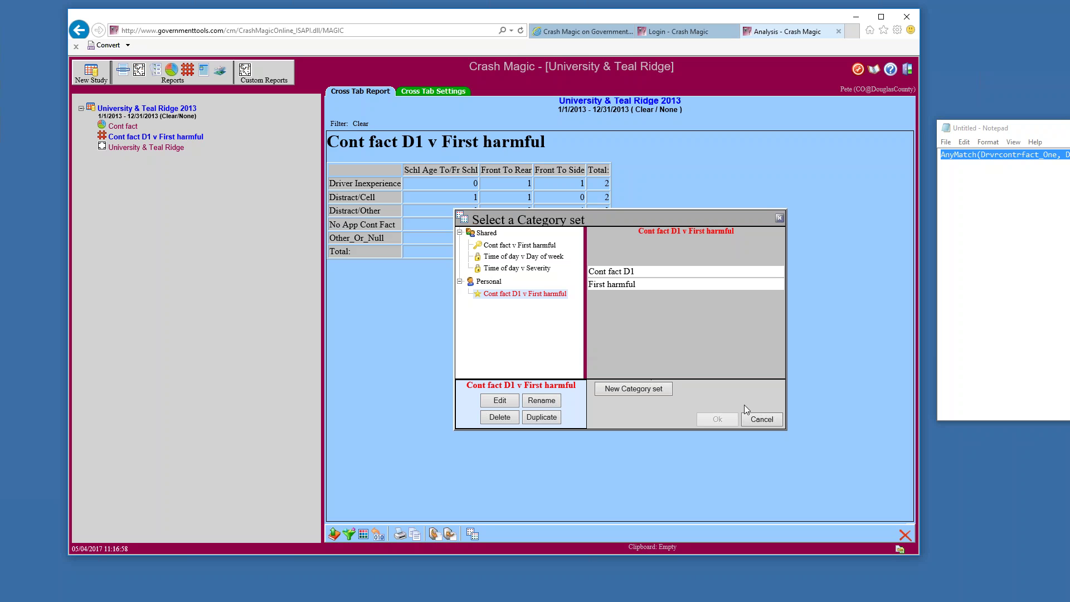
Reselect the Cont fact D1 v First harmful category set and apply it for the 9-crash cross tab
left_click(513, 269)
left_click(512, 294)
left_click(704, 421)
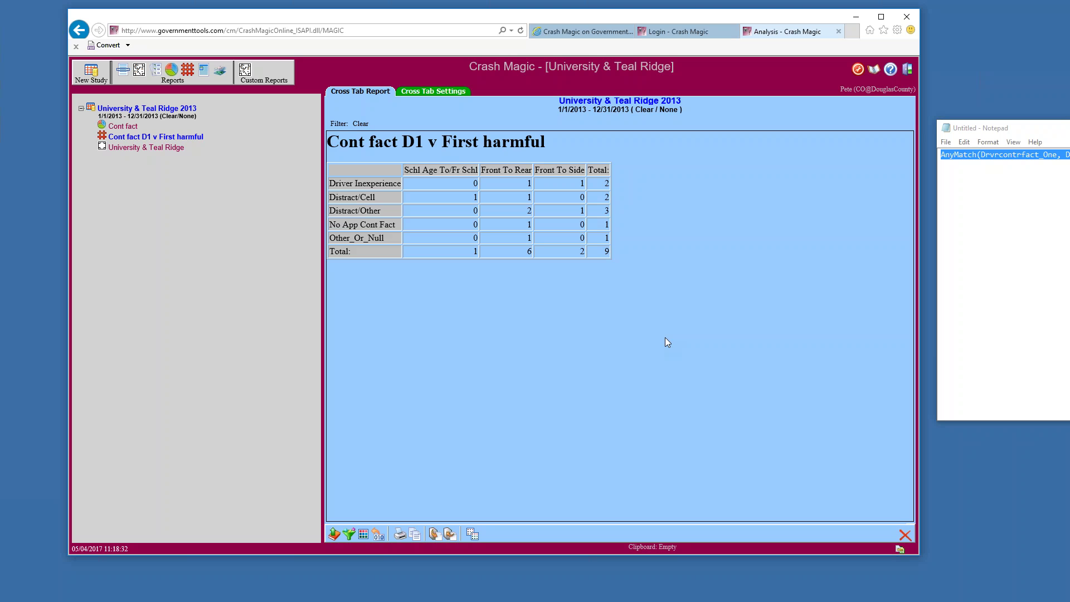
Export the cross tab as a PDF and open it in Foxit PhantomPDF
left_click(400, 534)
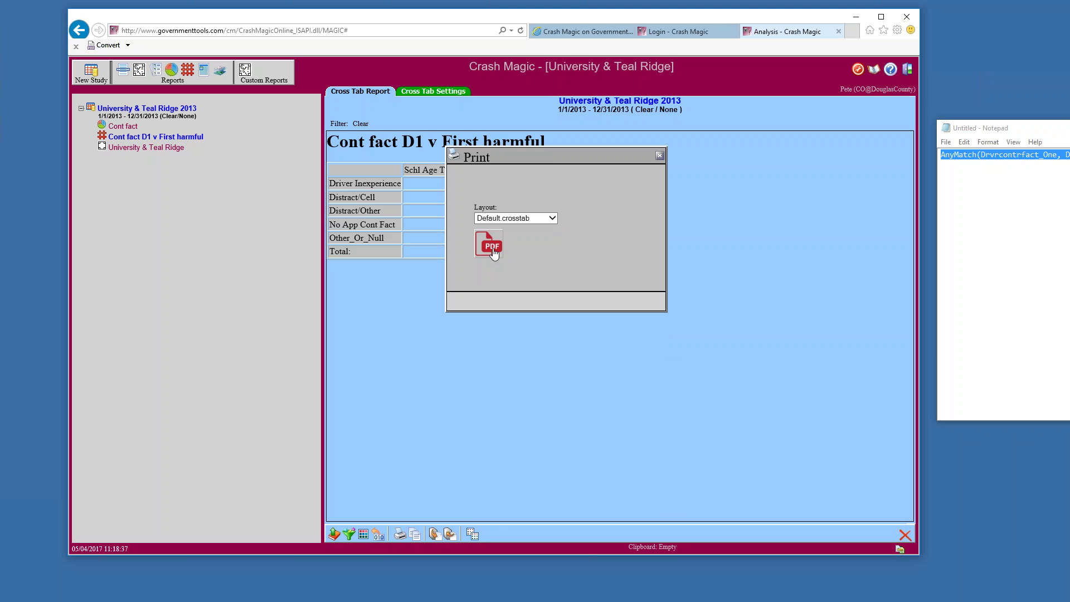
left_click(494, 253)
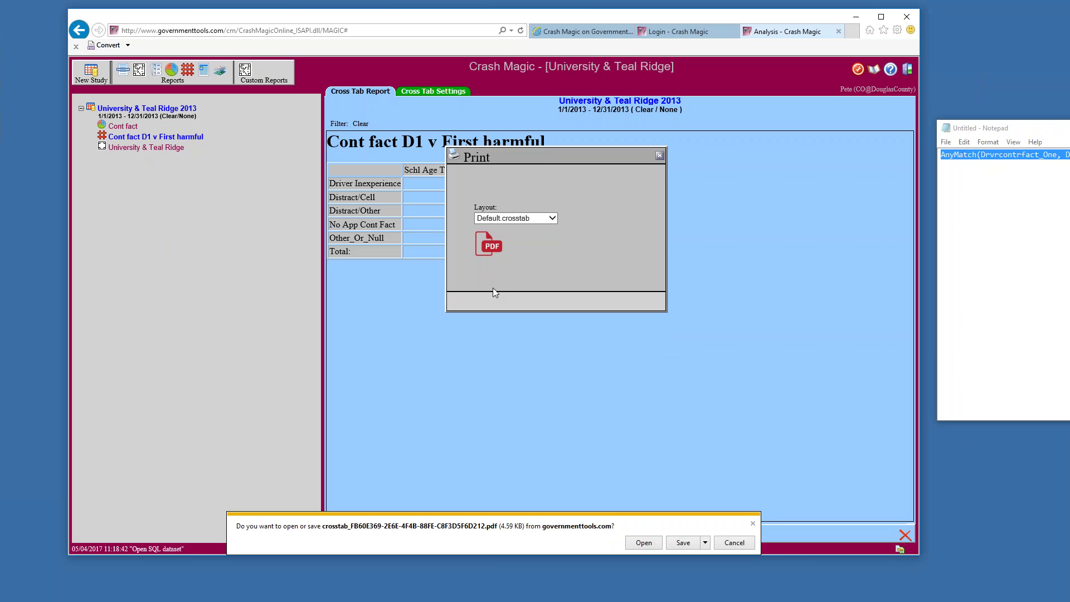
left_click(651, 544)
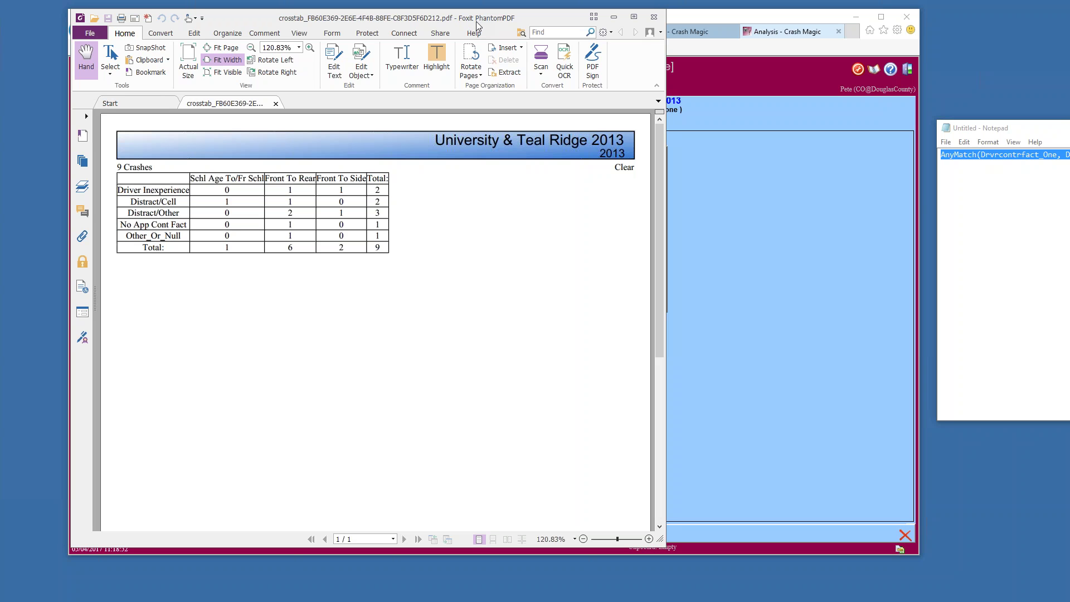
Close the PDF viewer and the print options to return to the 9-crash cross tab
left_click(655, 18)
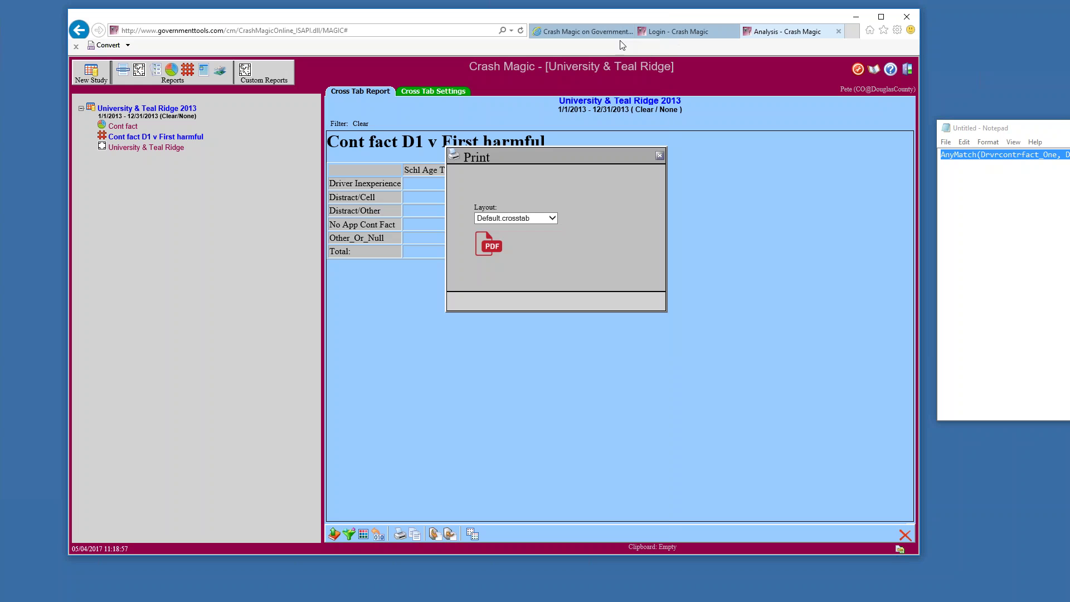
left_click(660, 157)
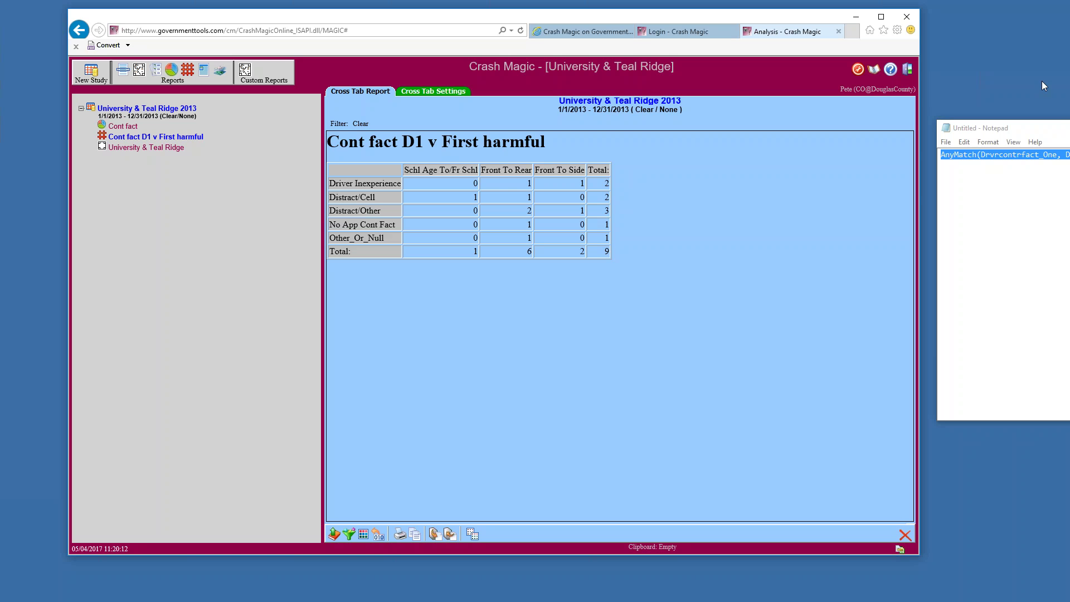
Log out, save the login page as favorite 'Crash Magic', and reopen it from Favorites
left_click(907, 69)
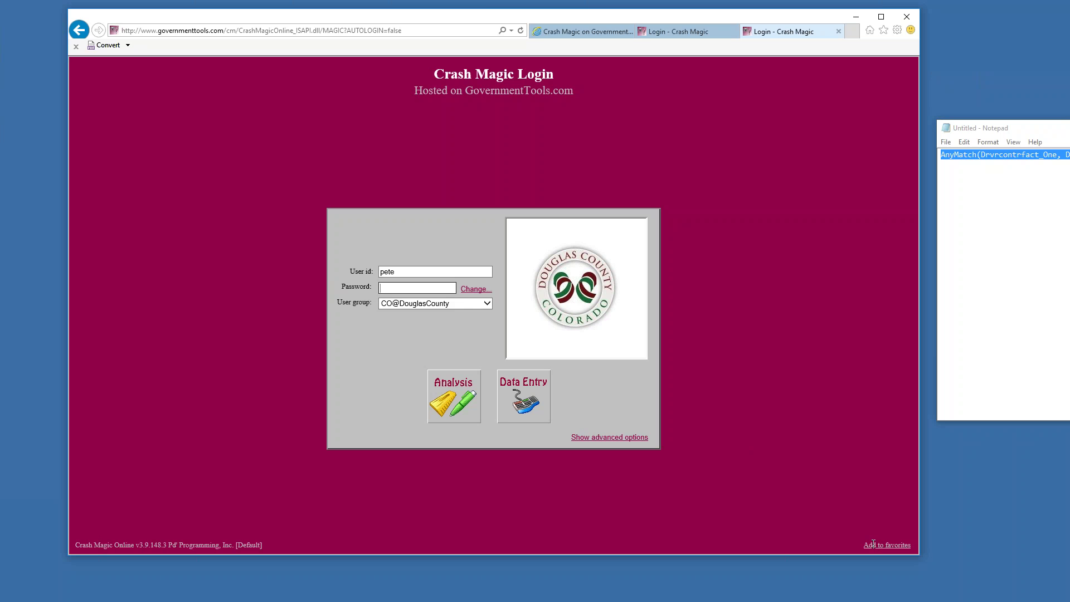
left_click(873, 544)
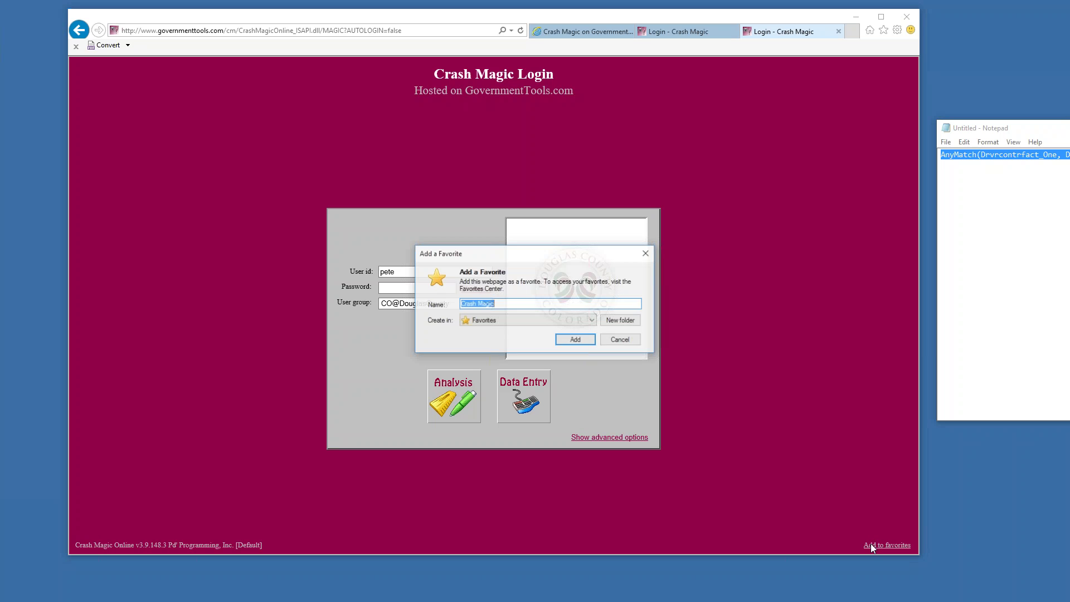
left_click(575, 340)
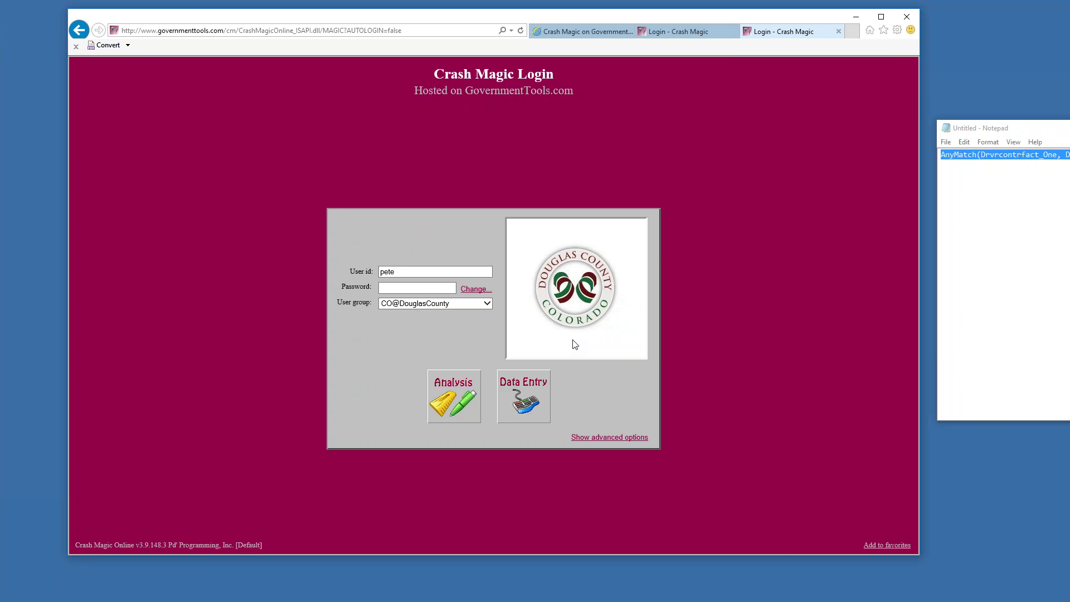
left_click(882, 30)
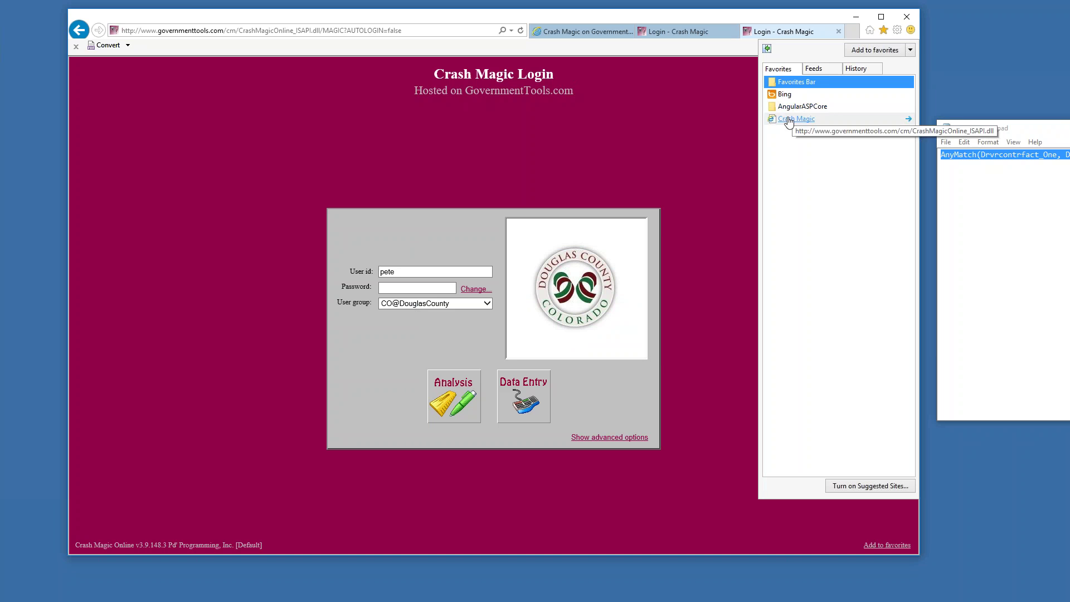
left_click(792, 119)
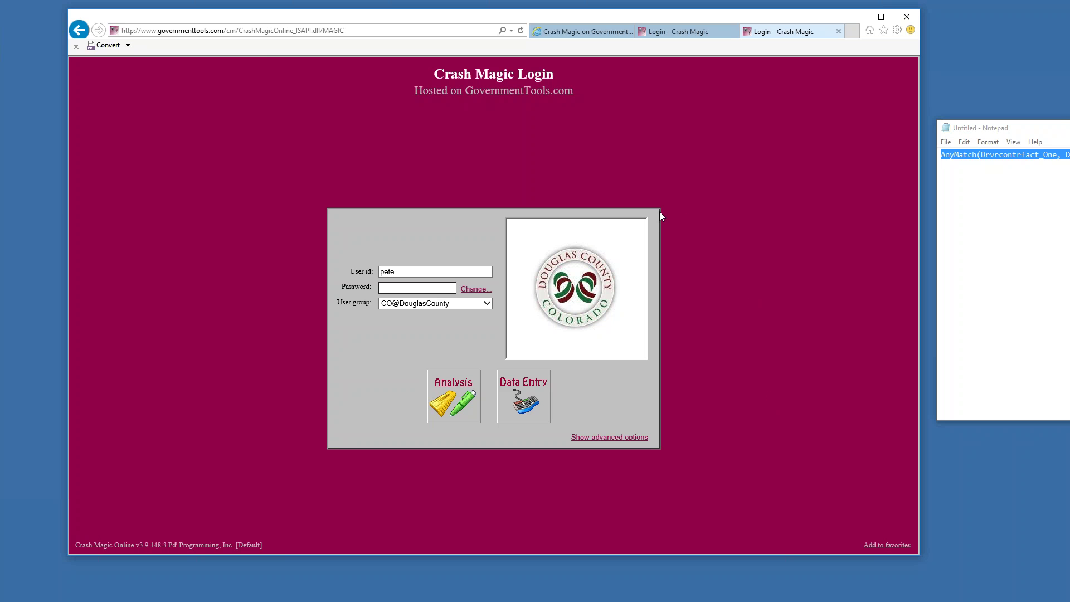
Edit the end of the login page address, retyping 'Magic', and reload the page
left_click(347, 33)
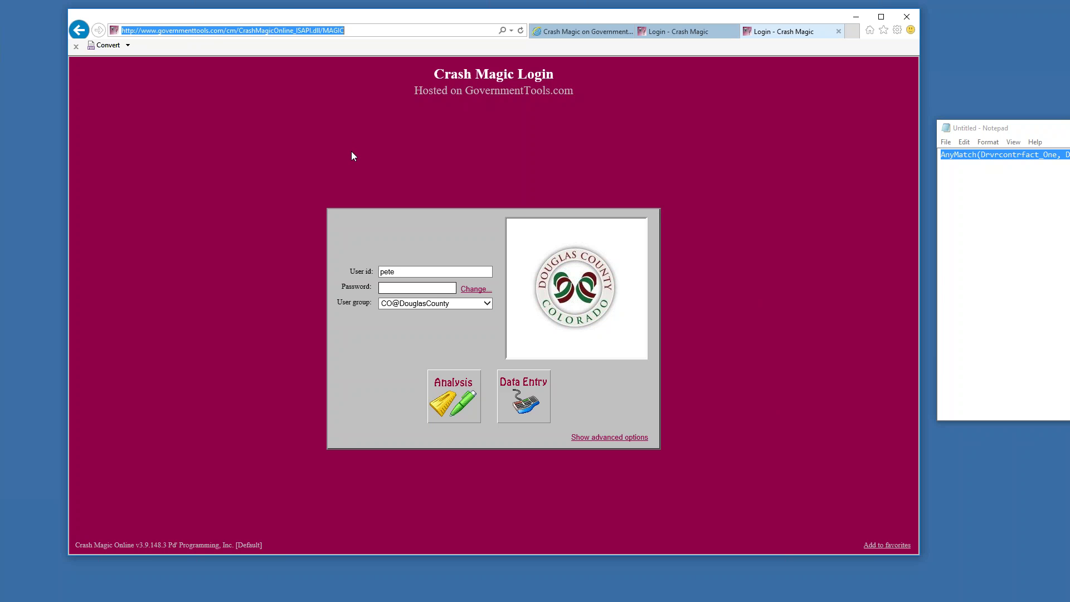
left_click(334, 31)
double_click(326, 32)
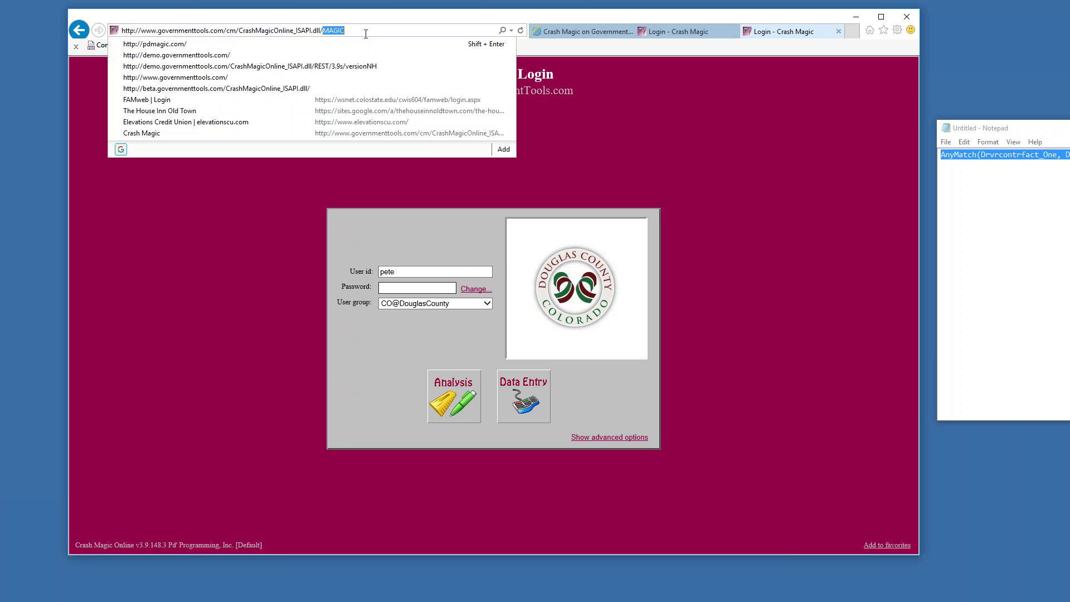
key("BackSpace")
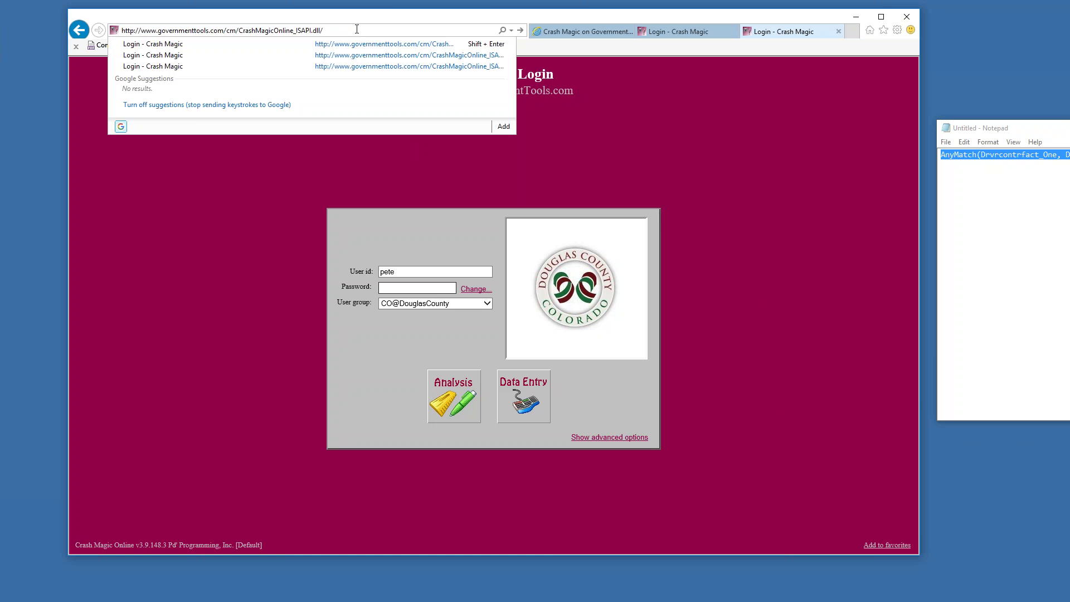
type("Magic")
key("Return")
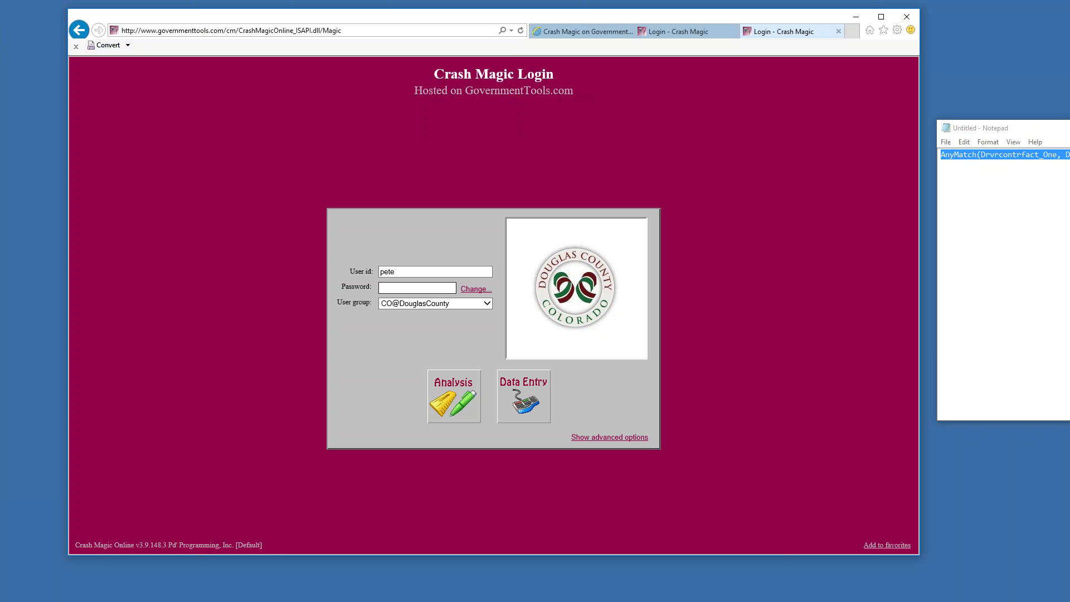
Trim 'Magic' so the address ends at CrashMagicOnline_ISAPI.dll/ and start adding it to favorites
left_click(231, 31)
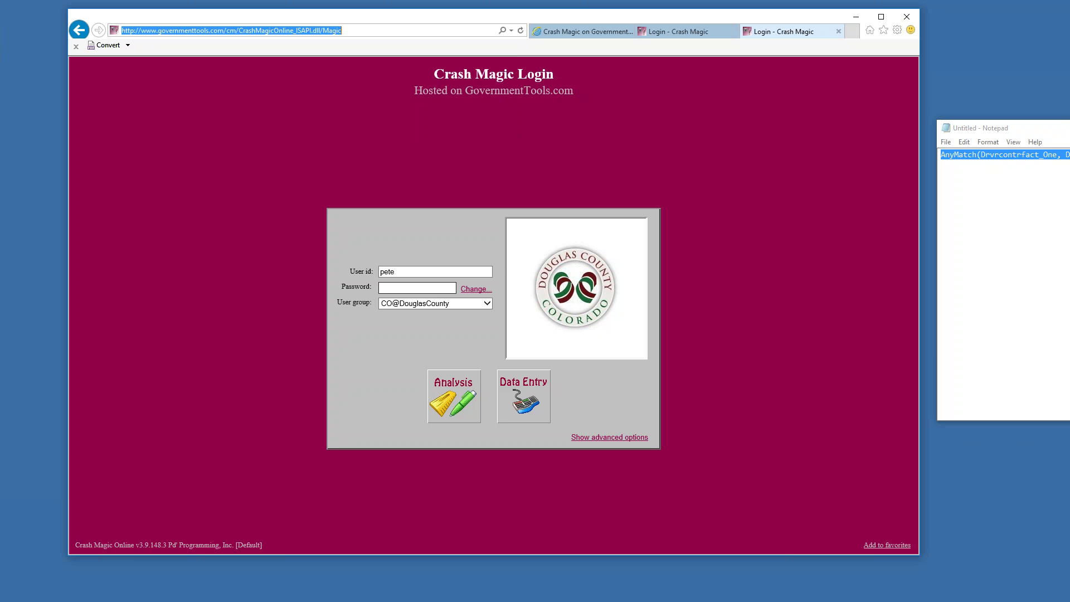
key("End")
key("BackSpace")
key("BackSpace")
key("BackSpace")
key("BackSpace")
key("BackSpace")
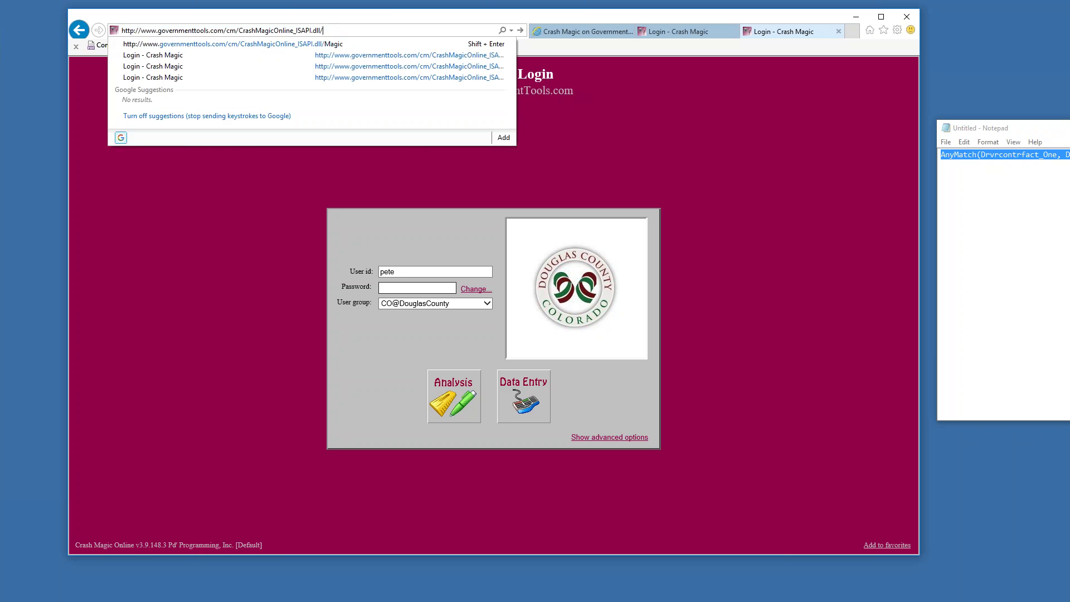
left_click(885, 544)
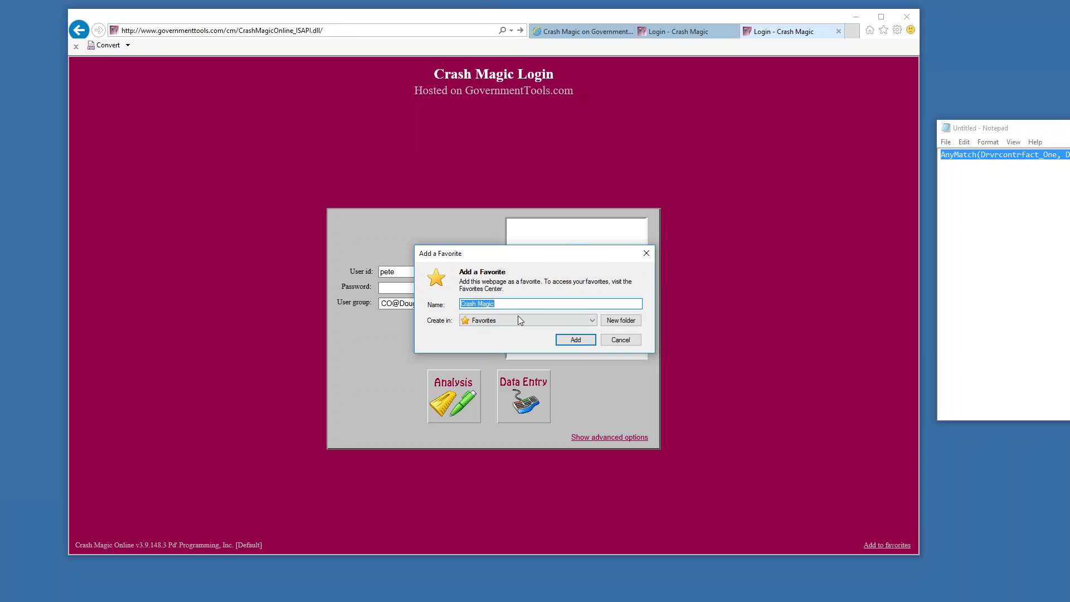
Save the favorite as Crash Magic, overwriting the old entry, and bring up its Properties
left_click(583, 339)
left_click(563, 311)
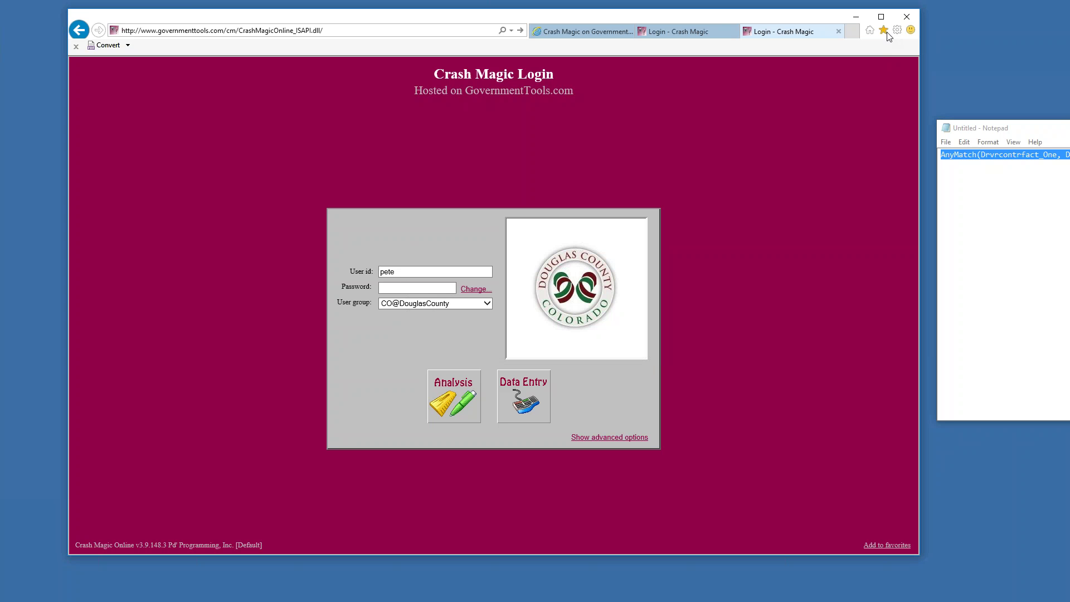
left_click(884, 30)
right_click(798, 119)
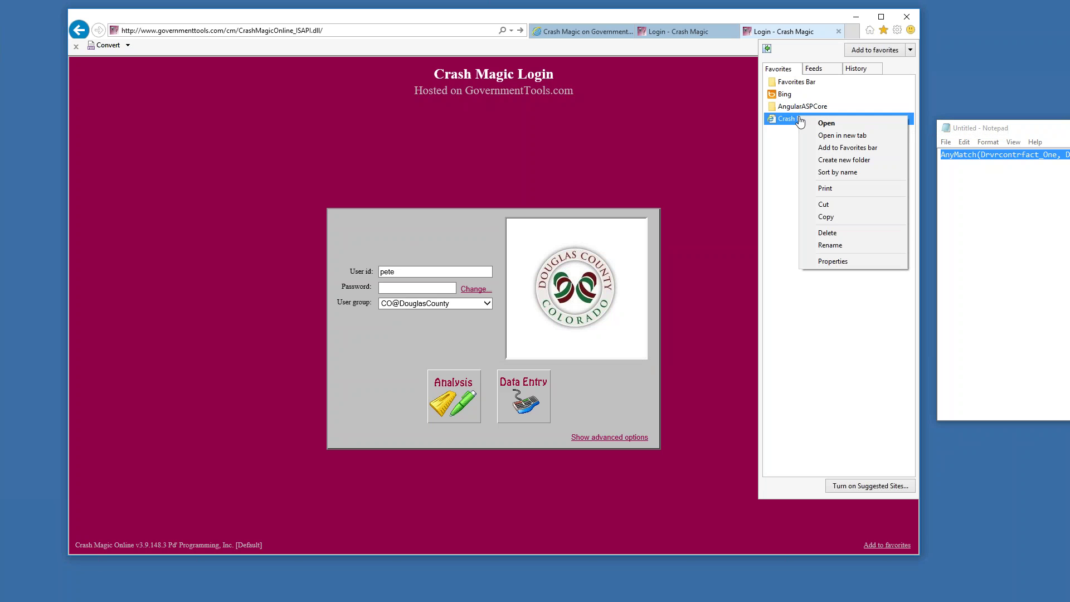
left_click(833, 261)
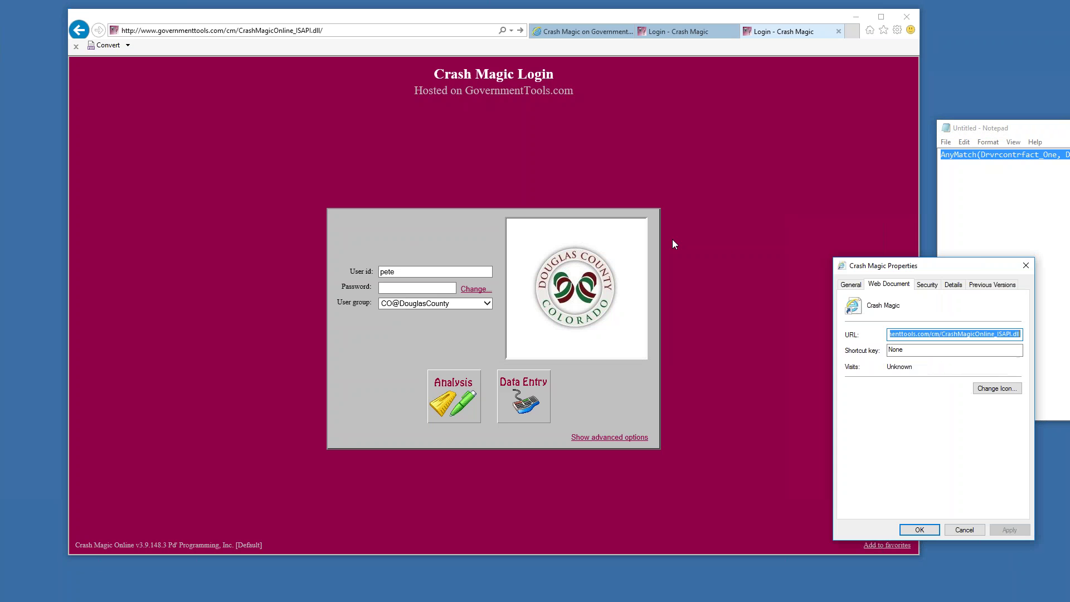
Verify the stored address ends at CrashMagicOnline_ISAPI.dll, then move the favorite into Favorites Bar
left_click_drag(978, 262, 423, 200)
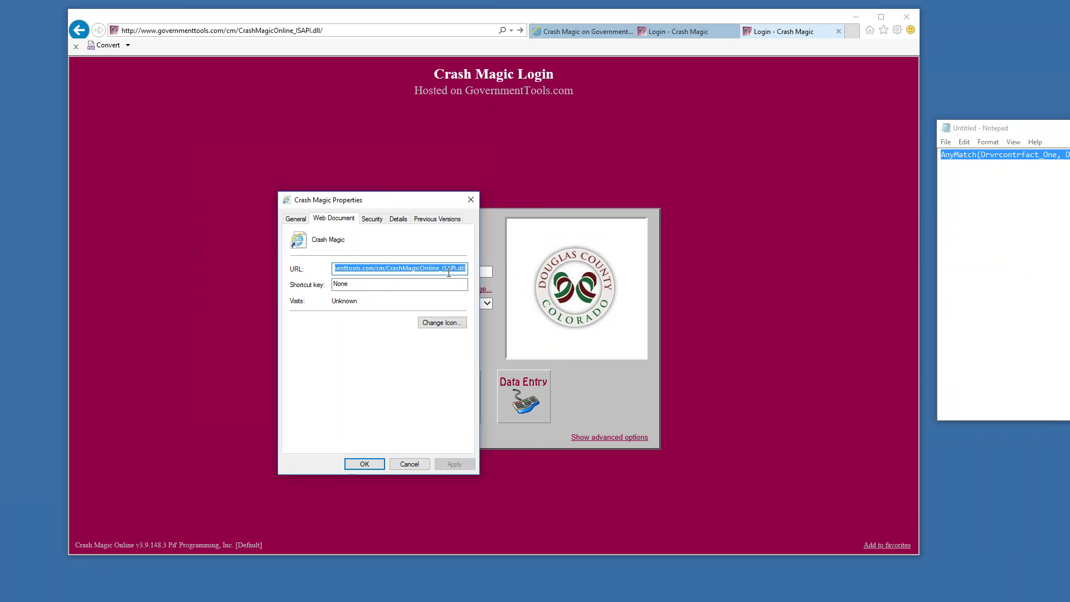
left_click(336, 268)
left_click_drag(389, 268, 503, 275)
left_click(410, 464)
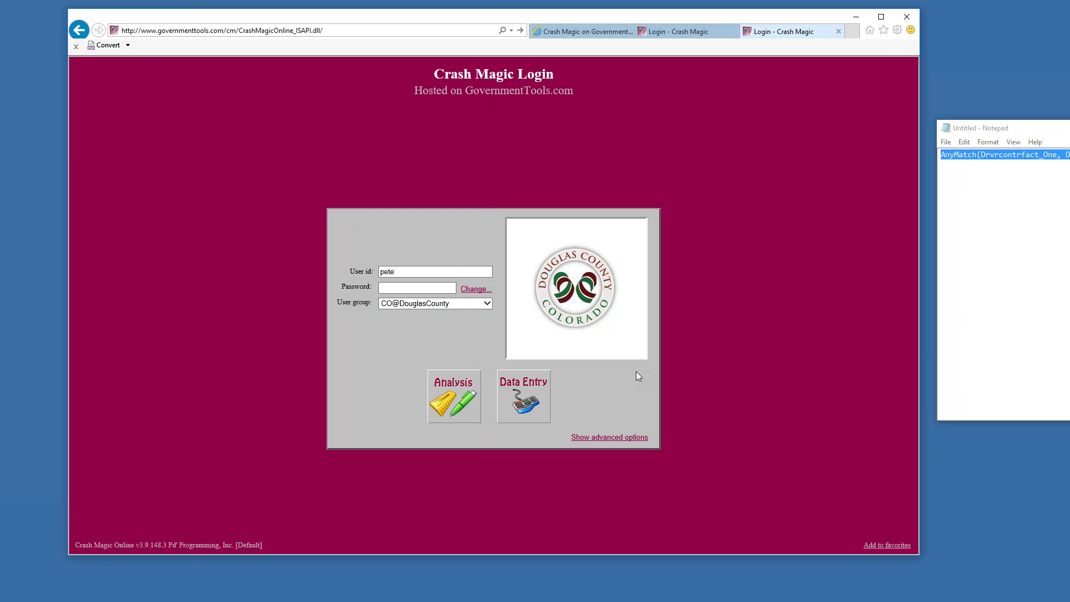
left_click(883, 30)
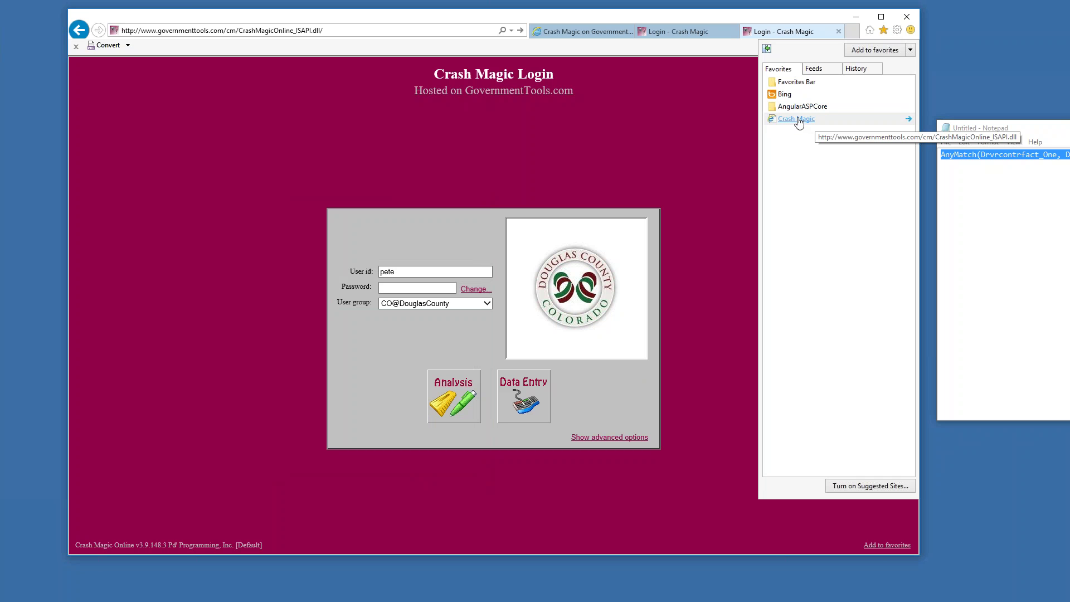
left_click_drag(799, 119, 792, 84)
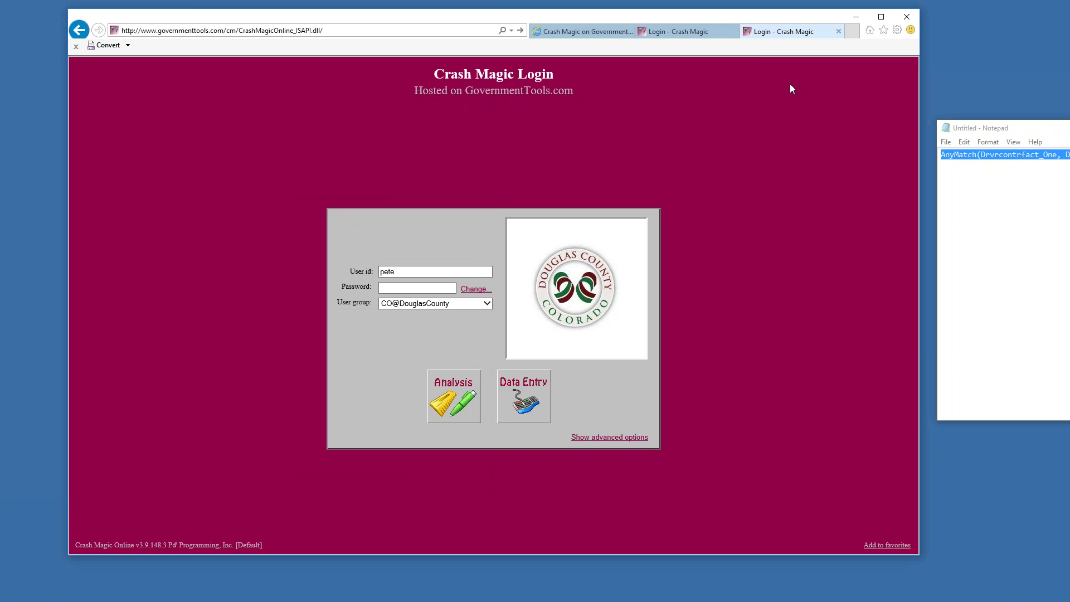
Turn on the Favorites bar and disable the Foxit PhantomPDF toolbar add-on
left_click(883, 30)
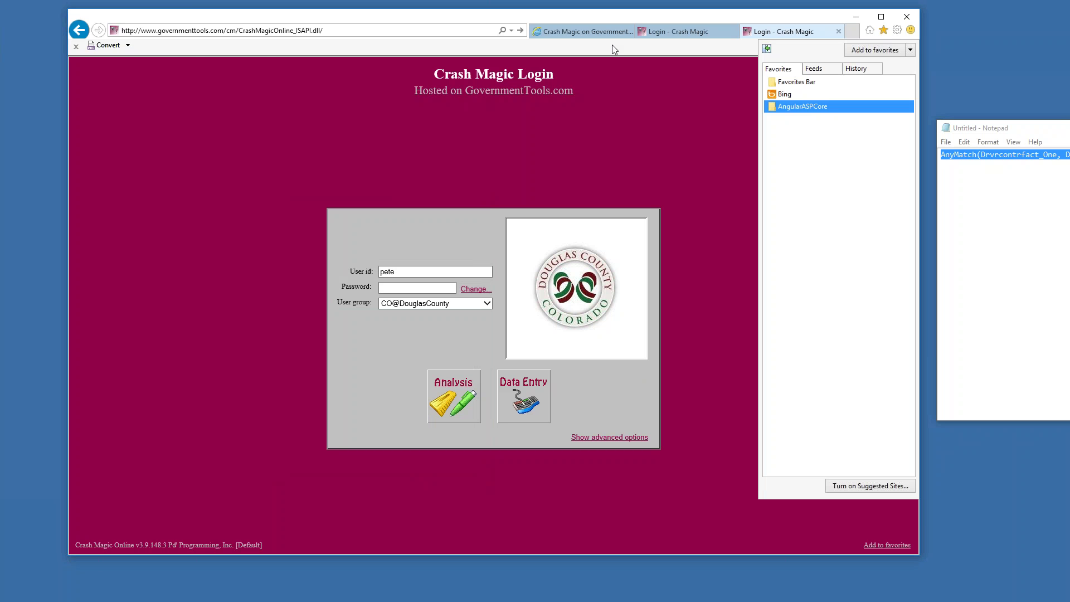
right_click(181, 45)
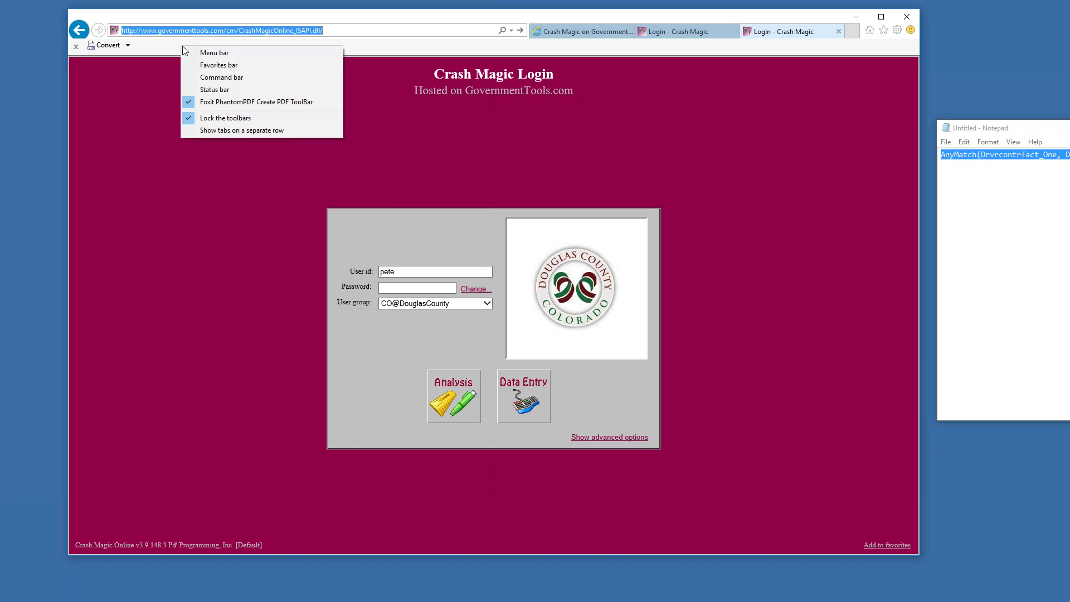
left_click(218, 65)
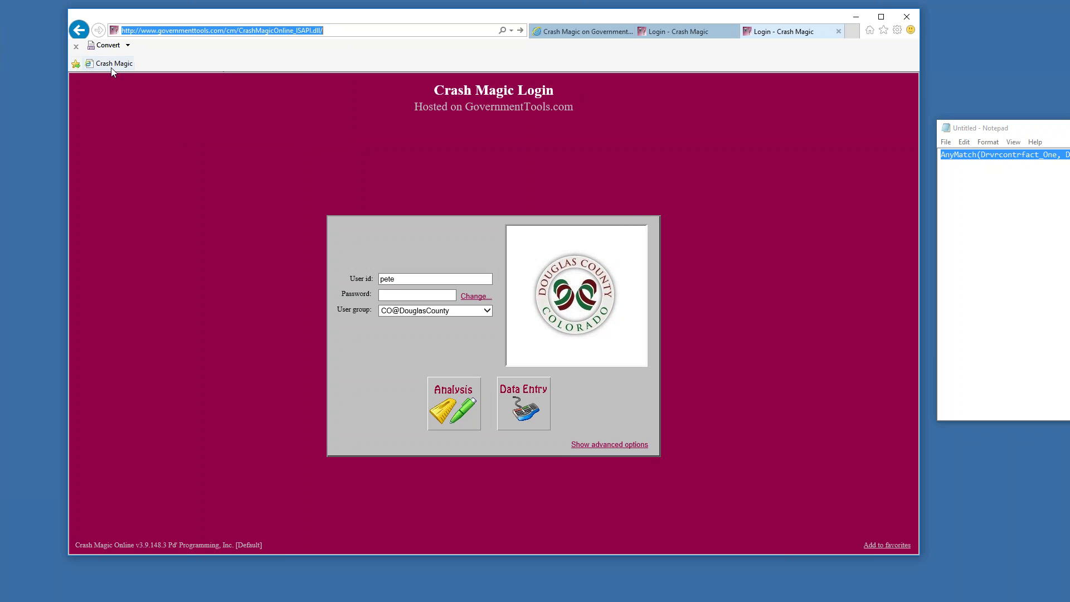
right_click(156, 50)
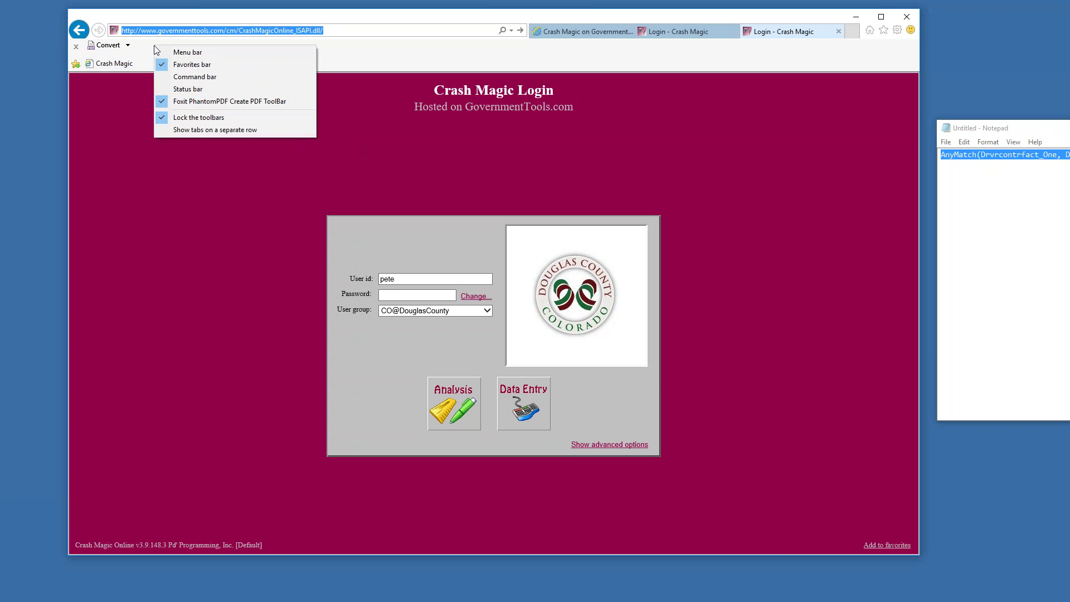
left_click(76, 47)
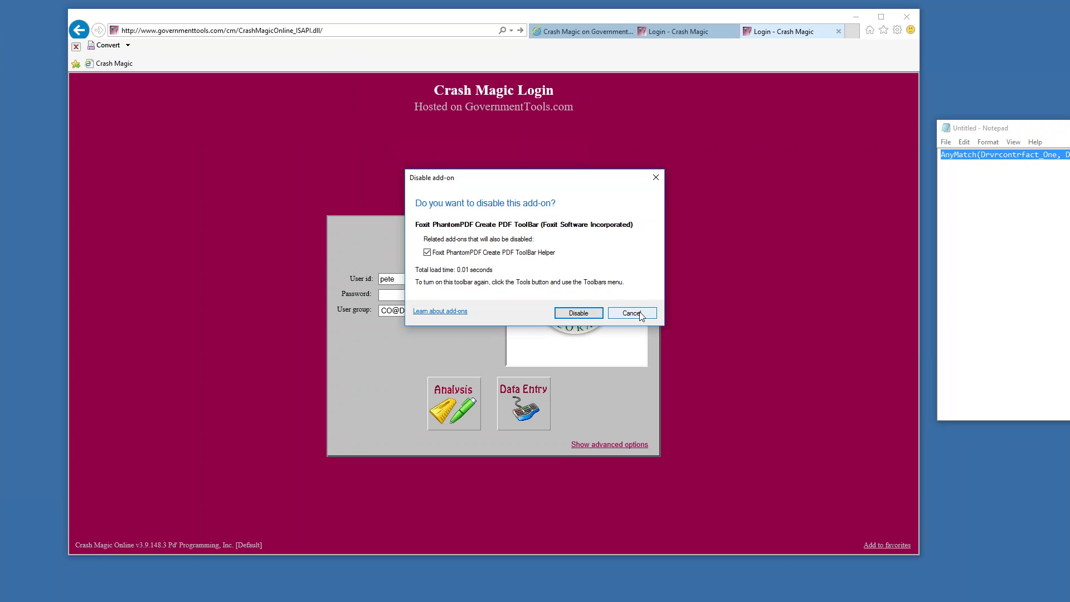
left_click(578, 313)
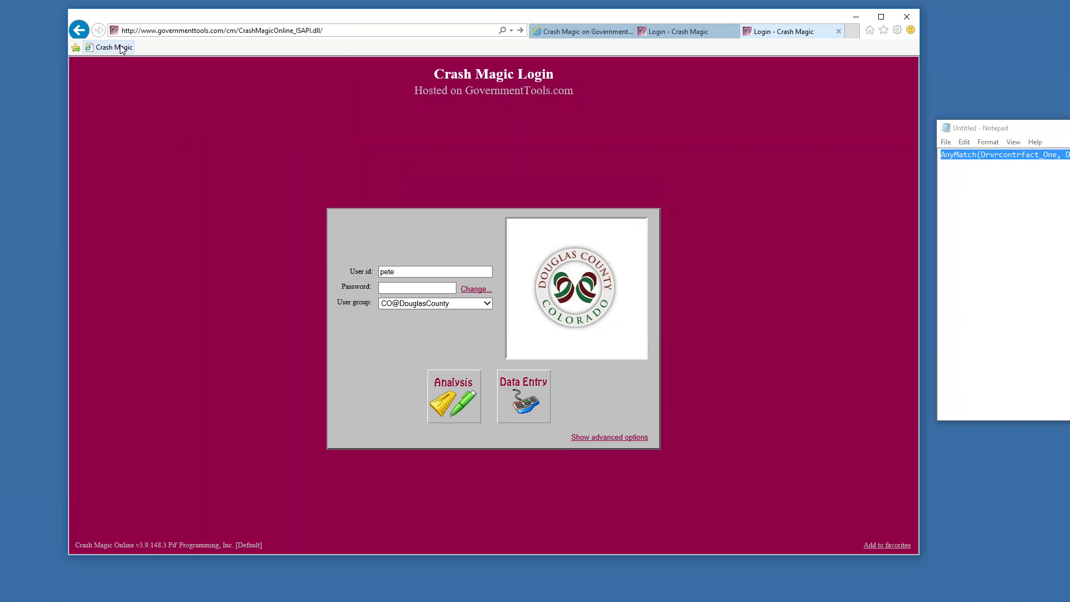
Move the Crash Magic favorite out of Favorites Bar into the main Favorites list
left_click(884, 30)
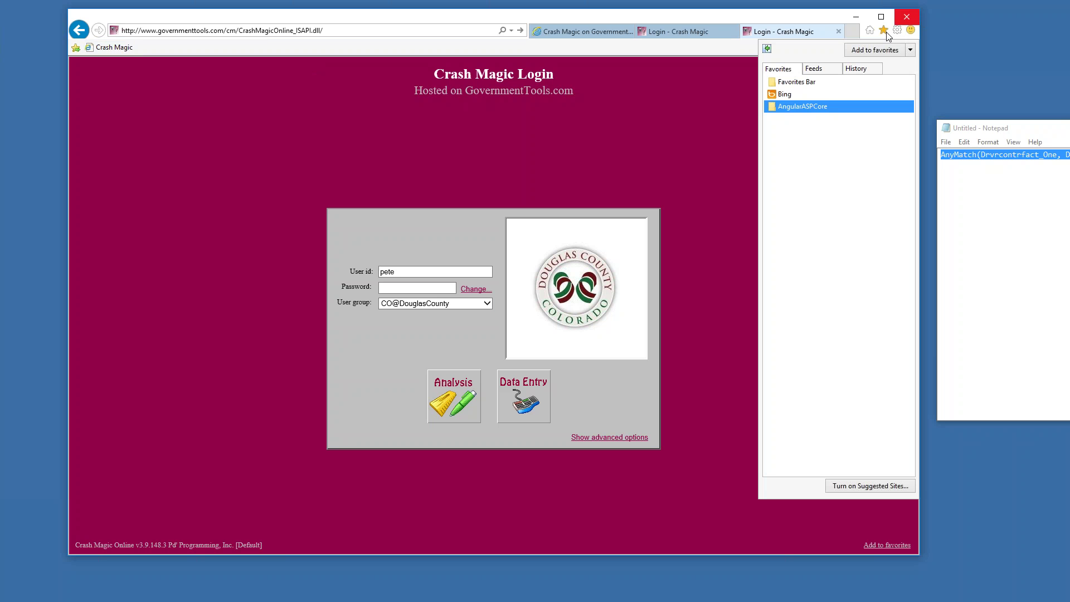
left_click(795, 83)
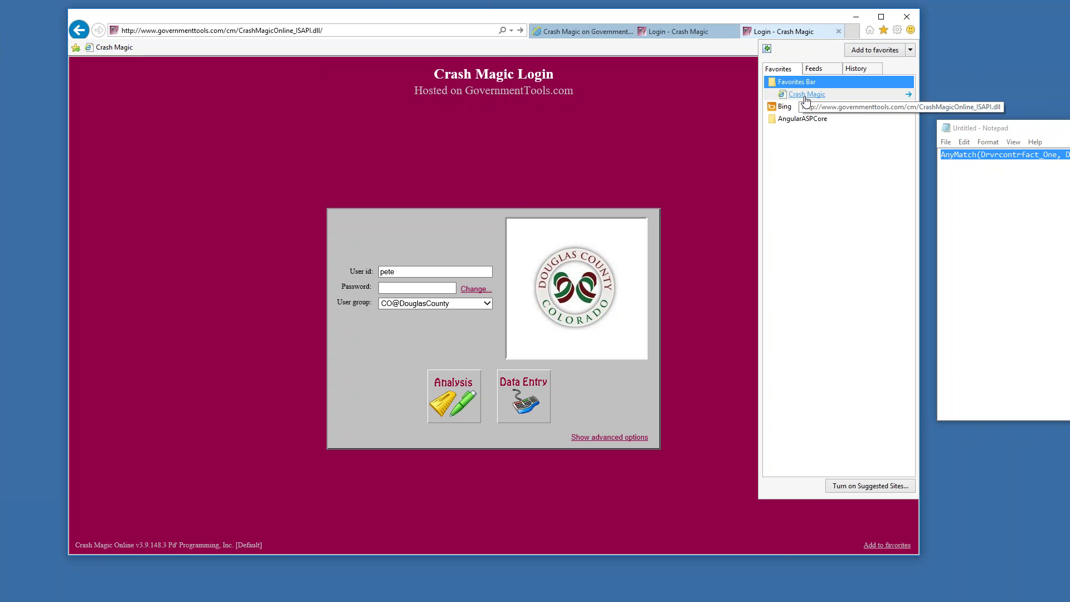
left_click_drag(806, 99, 790, 144)
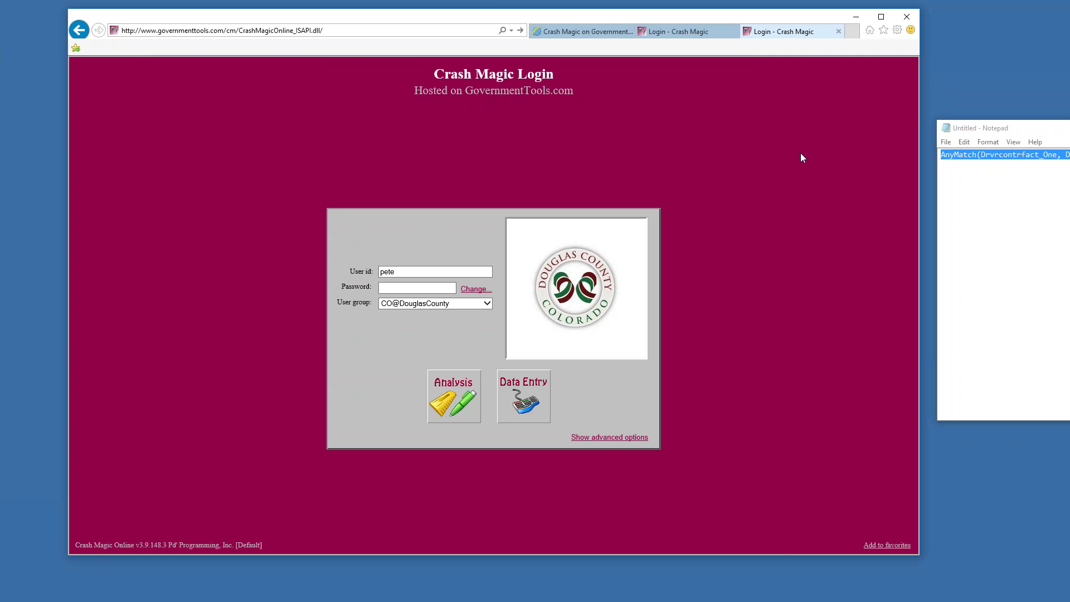
left_click(884, 29)
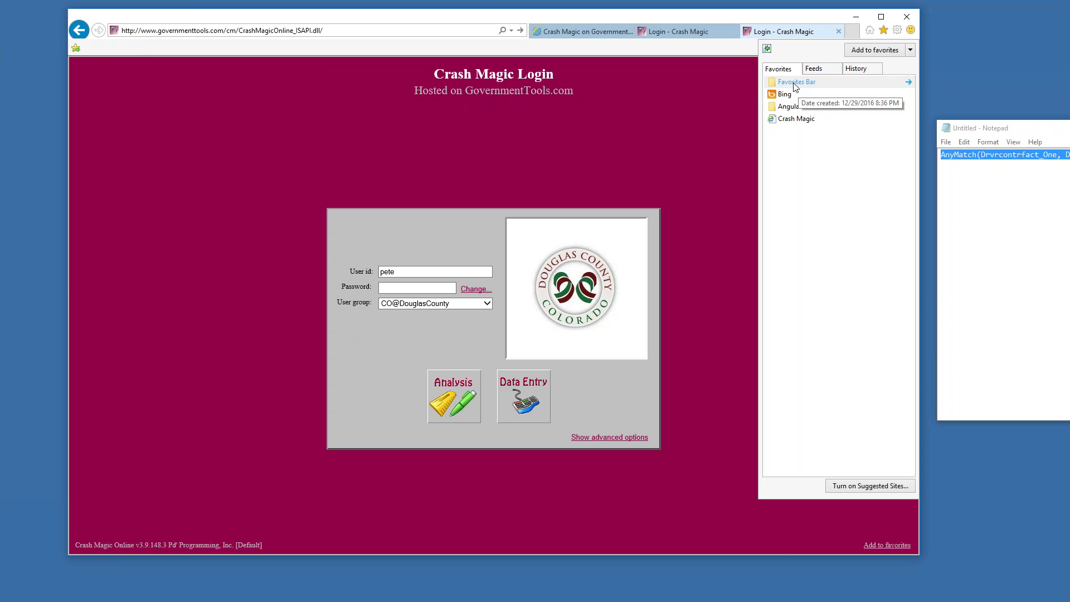
Save Crash Magic to the Favorites Bar, replacing the old entry, and open it from the bar
left_click_drag(801, 122, 799, 85)
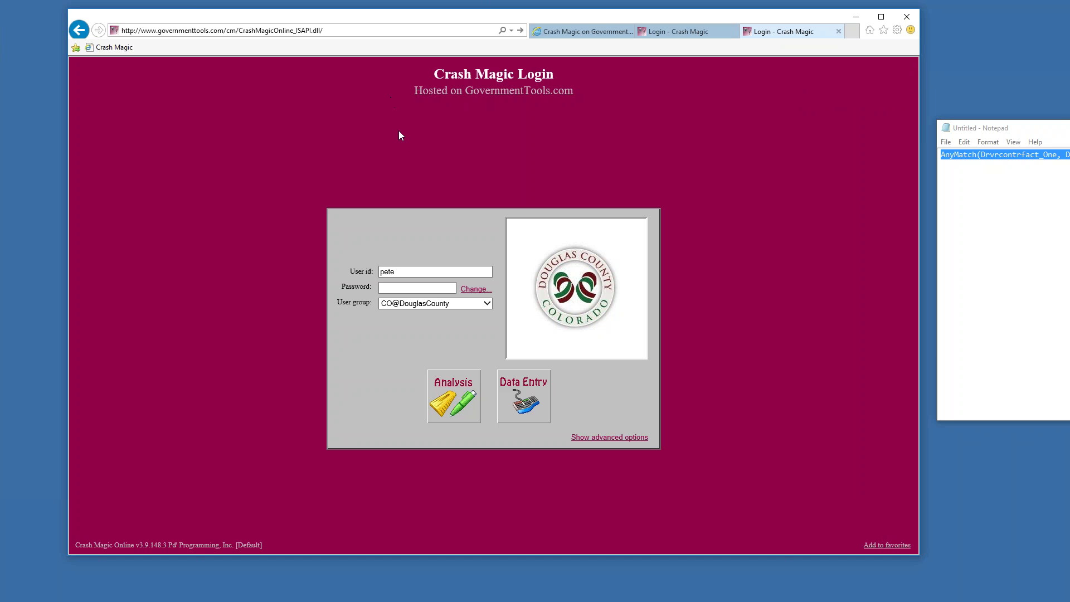
left_click(884, 546)
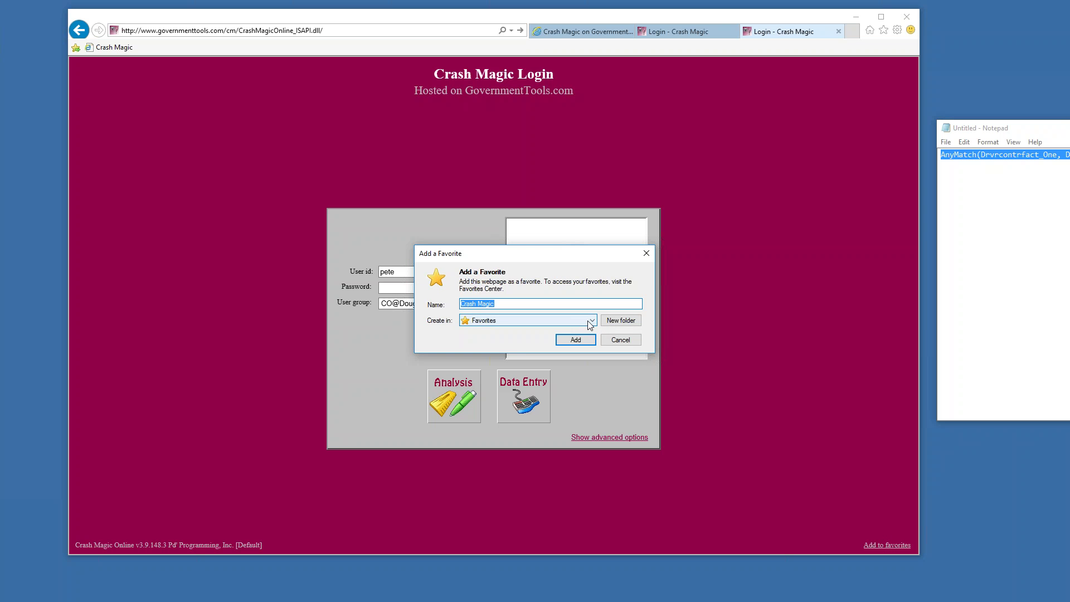
left_click(593, 321)
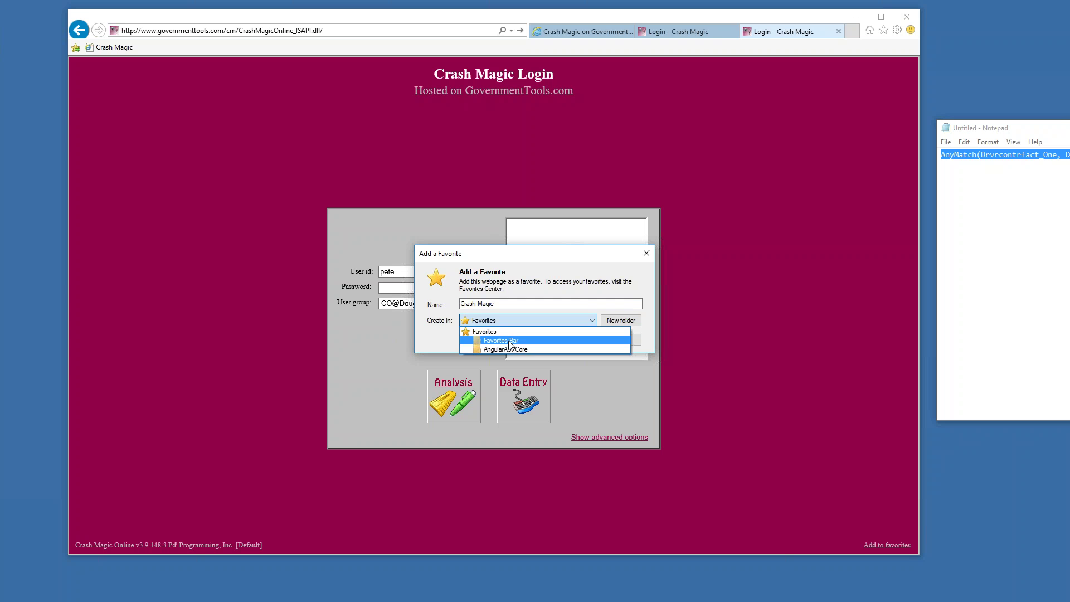
left_click(510, 342)
left_click(569, 339)
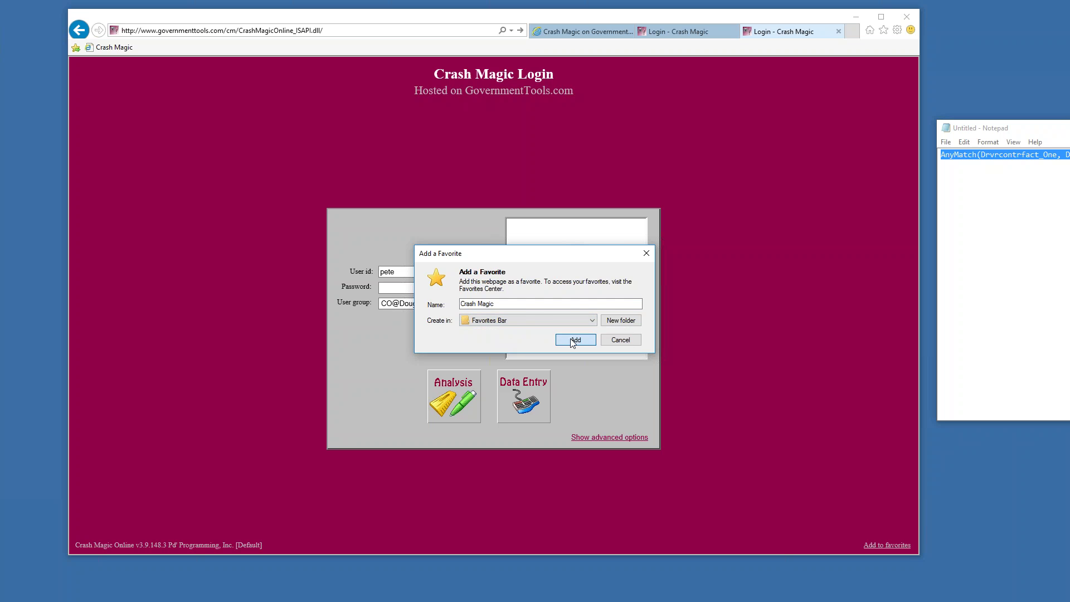
left_click(569, 310)
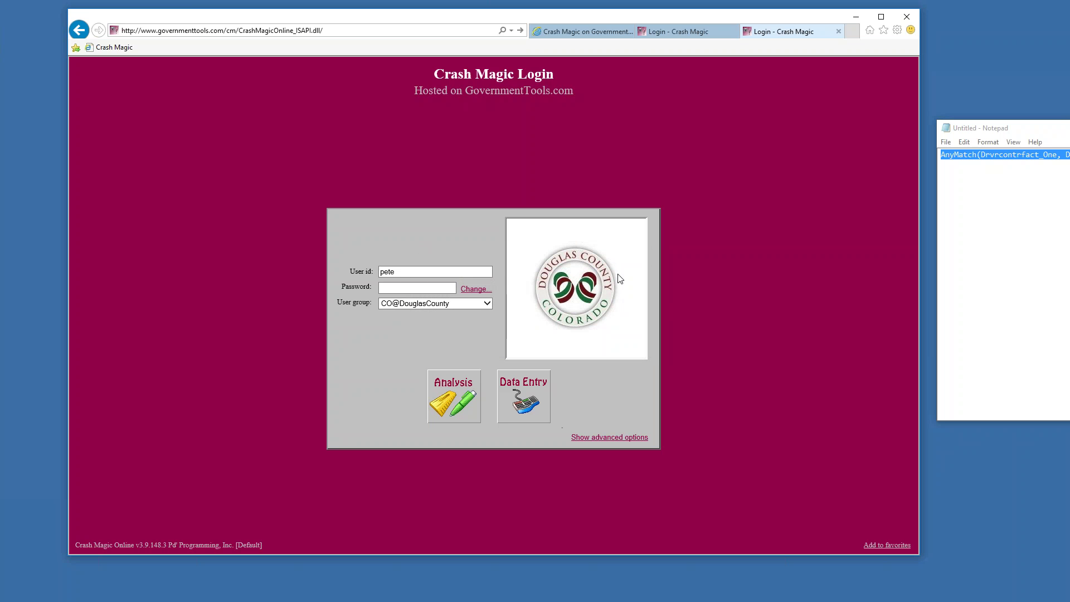
left_click(103, 49)
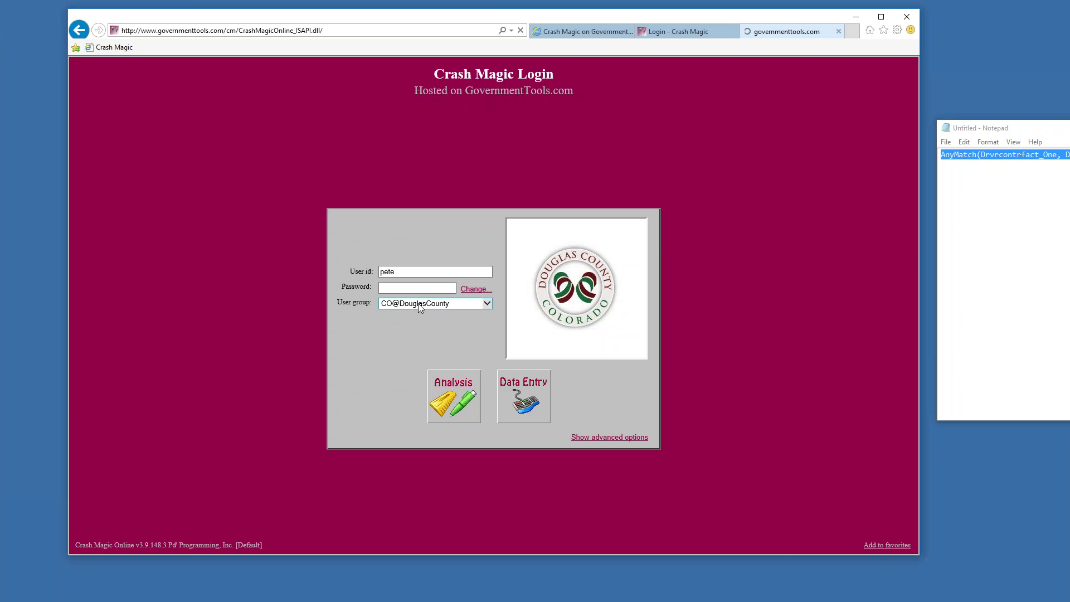